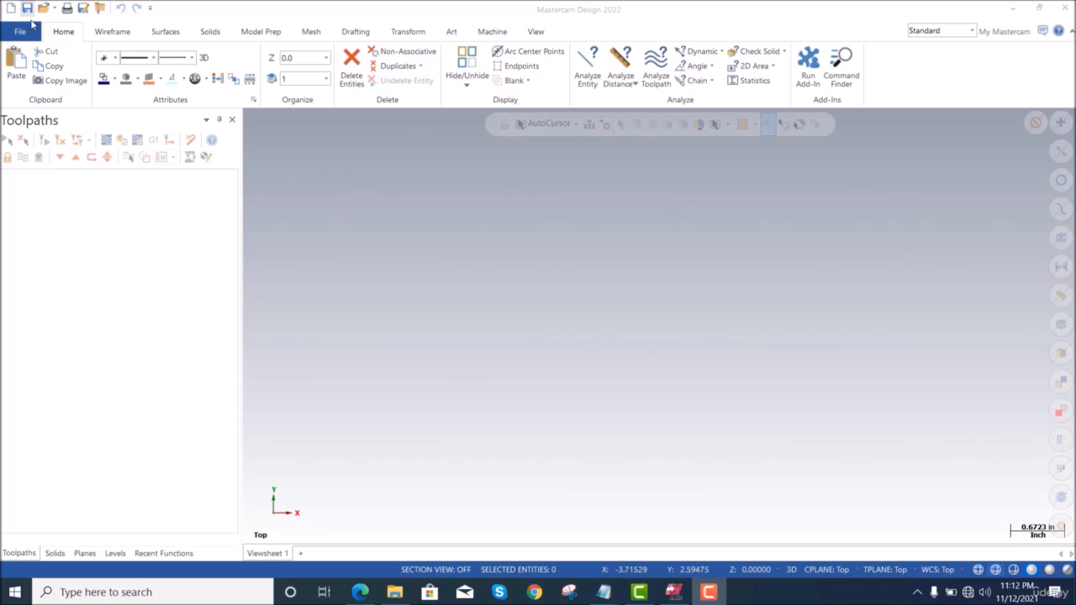
Set the units for analyze measurements to Millimeters and switch the current system configuration to the metric mcamxm.config file
{"action": "left_click", "coordinate": [21, 32]}
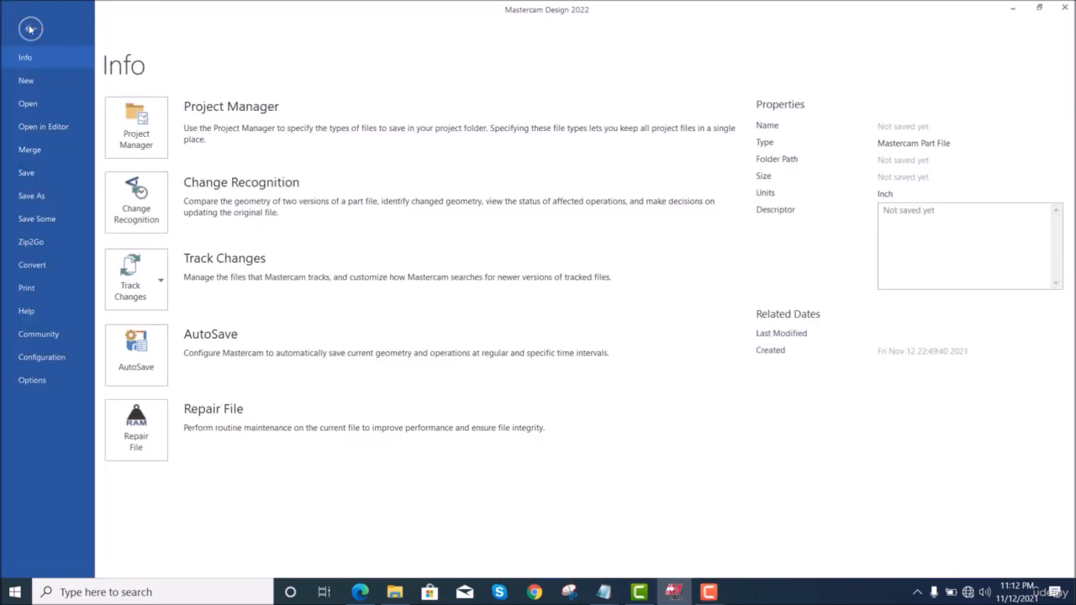
{"action": "left_click", "coordinate": [54, 359]}
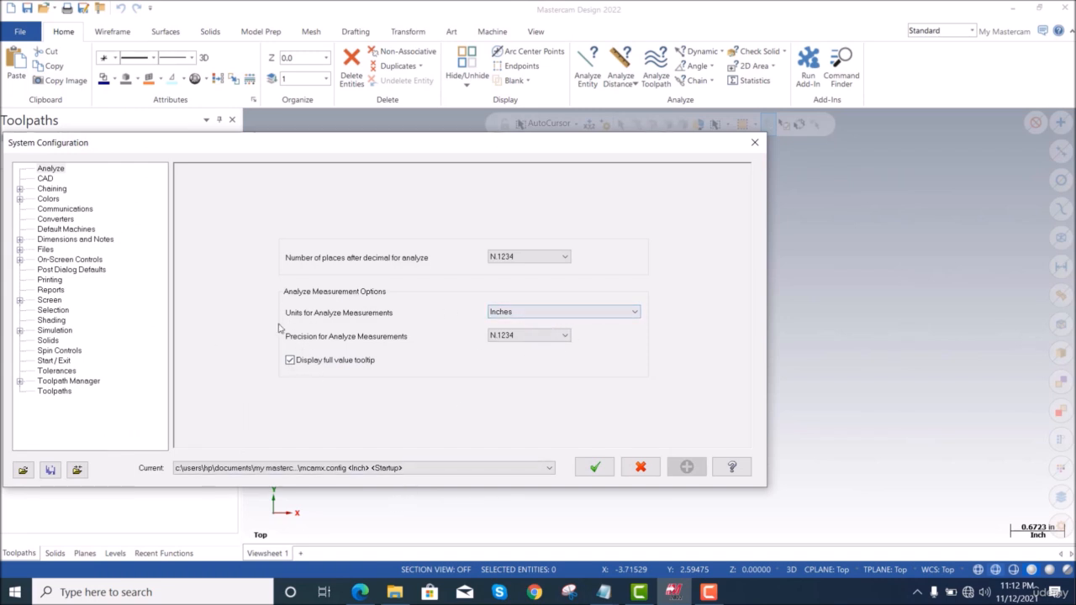
{"action": "left_click", "coordinate": [538, 321]}
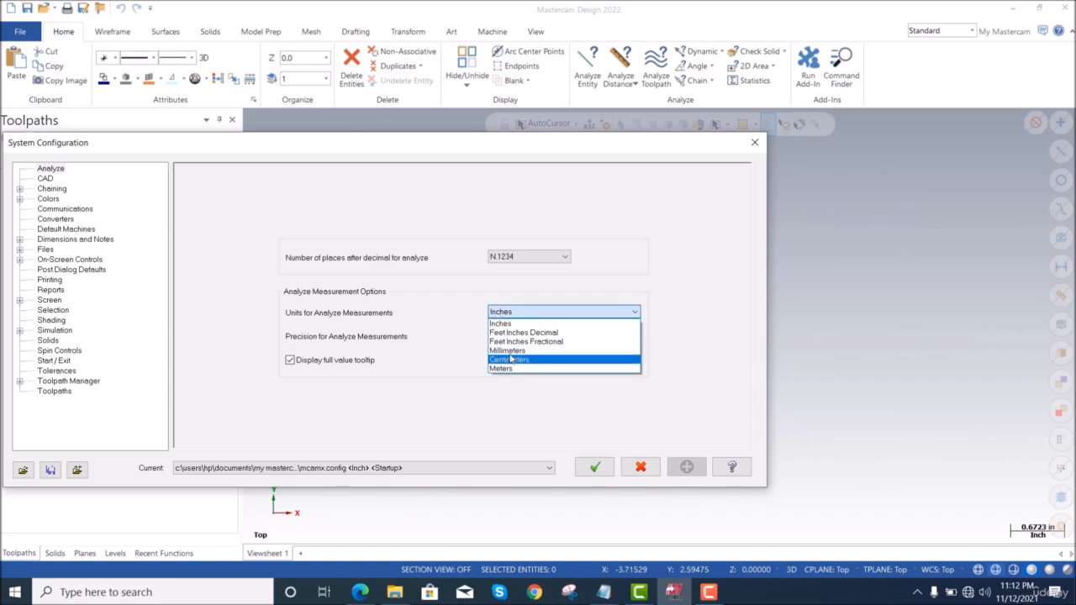
{"action": "left_click", "coordinate": [508, 350]}
{"action": "left_click", "coordinate": [501, 469]}
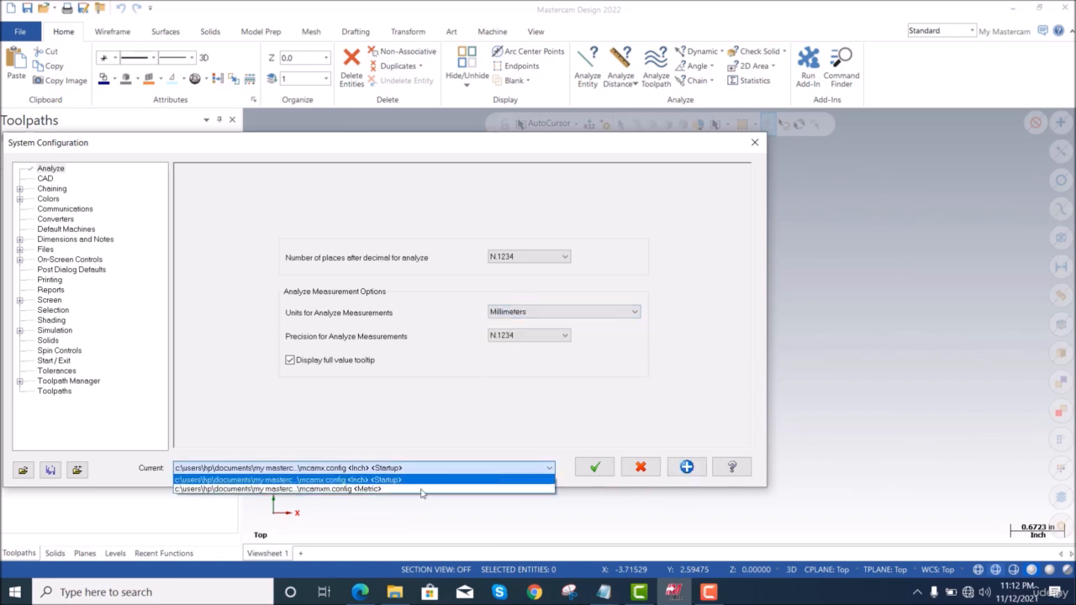
{"action": "left_click", "coordinate": [387, 494]}
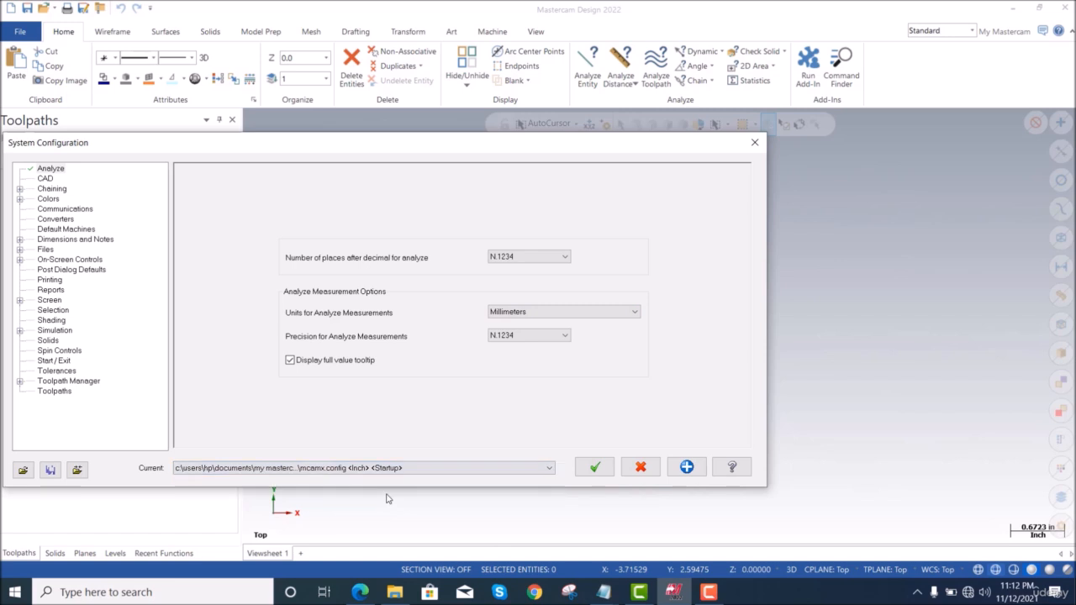
{"action": "left_click", "coordinate": [463, 469]}
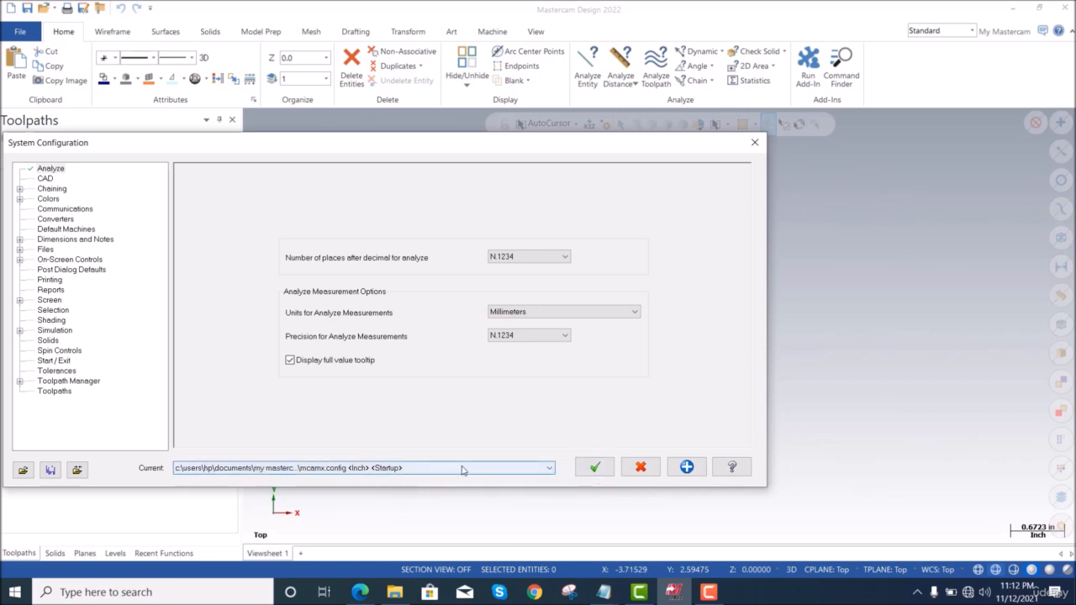
{"action": "left_click", "coordinate": [402, 489]}
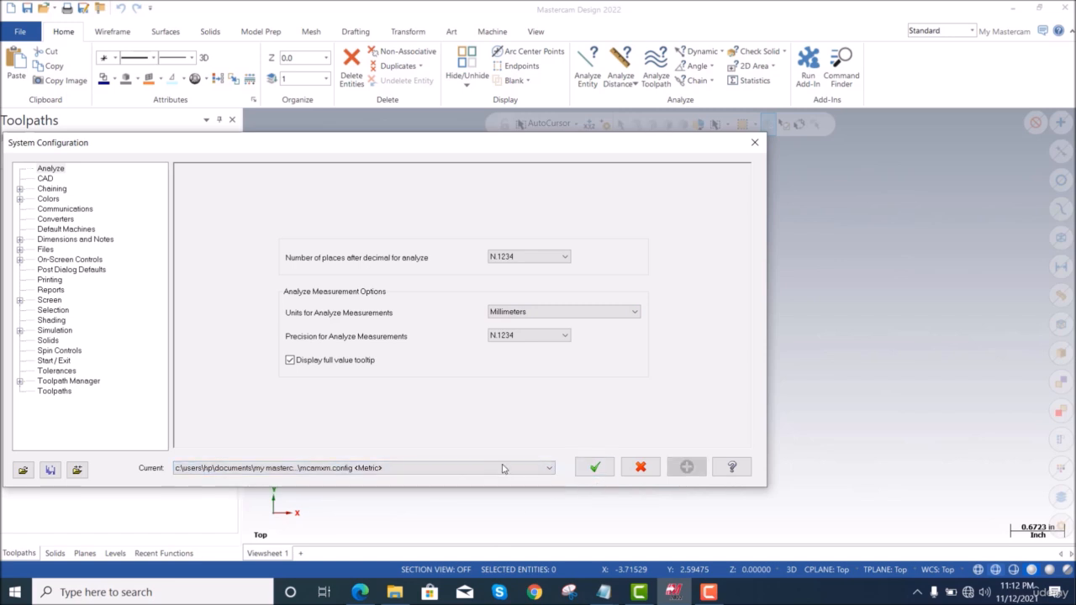
{"action": "left_click", "coordinate": [593, 469]}
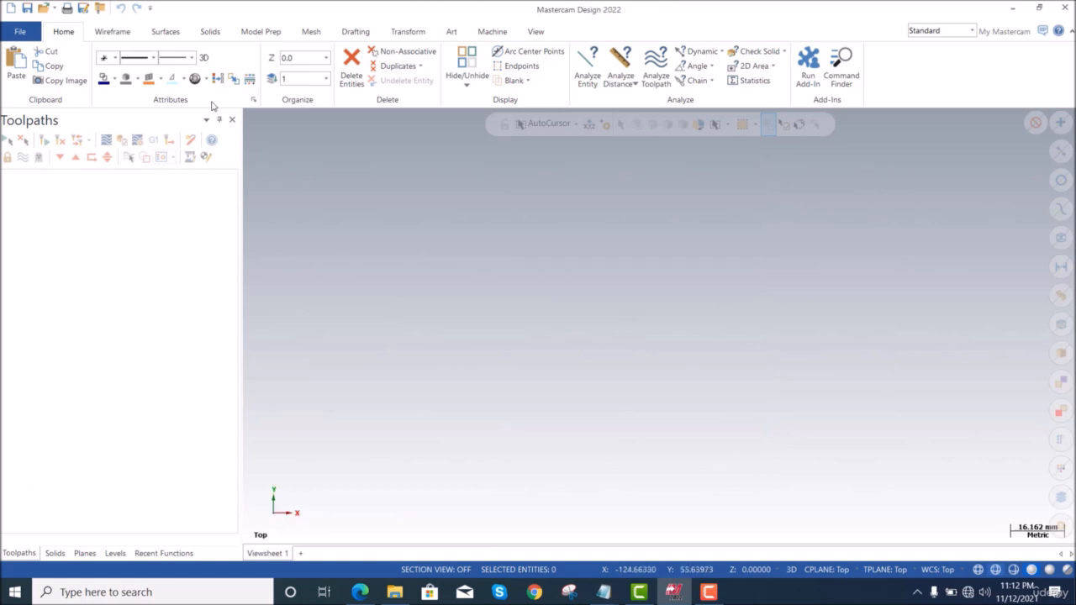
Place nine scattered wireframe points of type Point across the empty graphics area with Point Position
{"action": "left_click", "coordinate": [114, 31]}
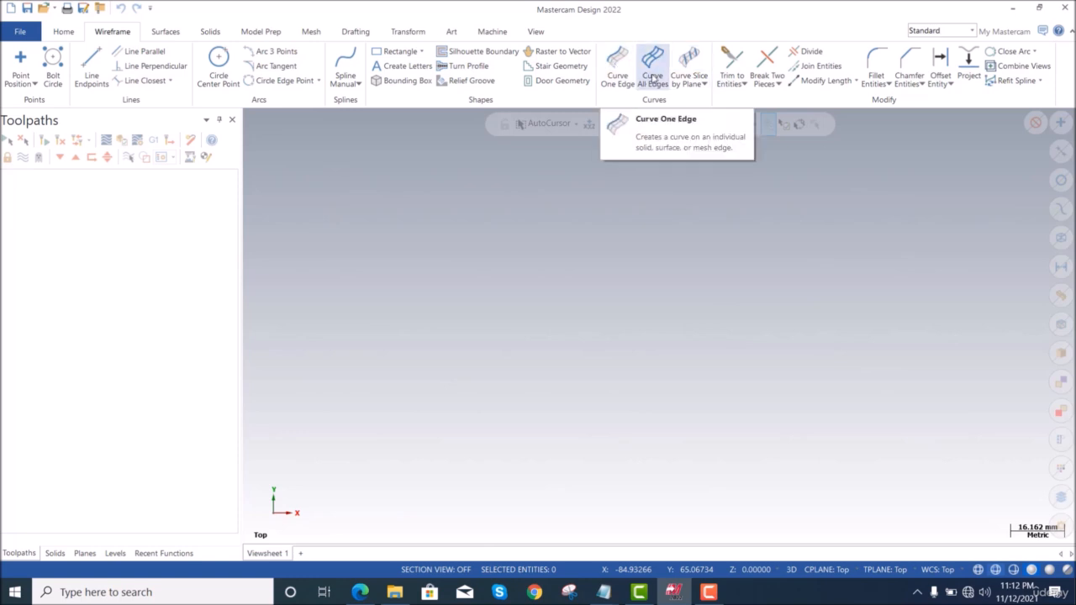
{"action": "left_click", "coordinate": [34, 84]}
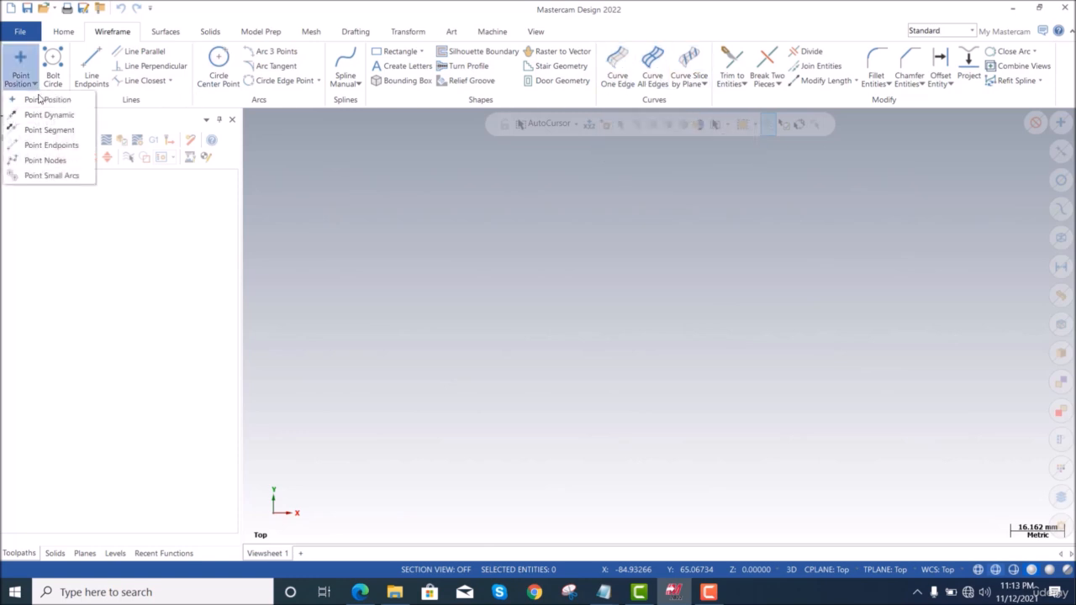
{"action": "left_click", "coordinate": [39, 99]}
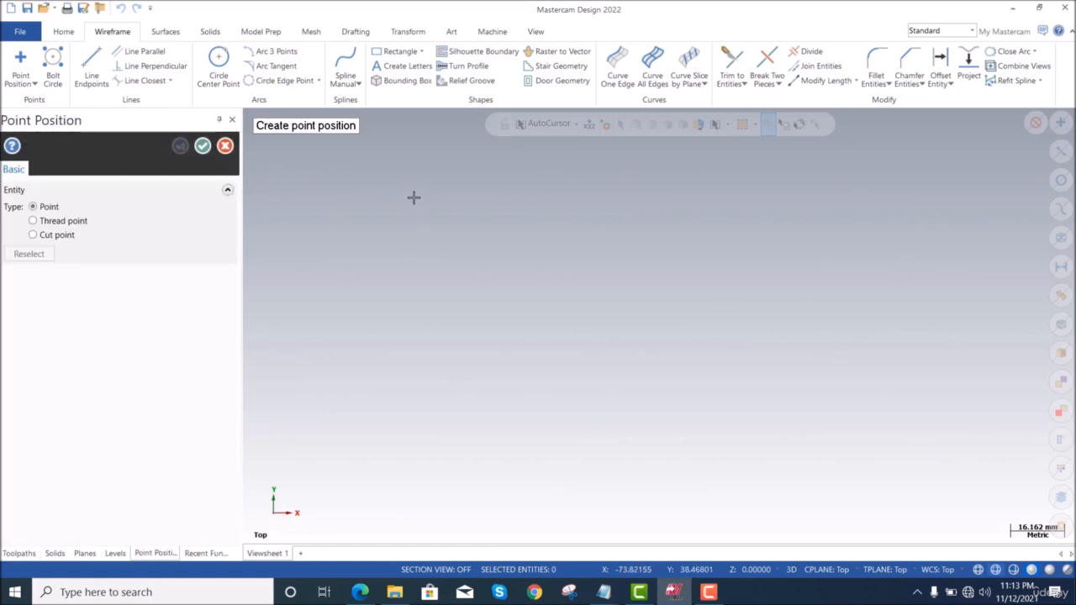
{"action": "left_click", "coordinate": [413, 197]}
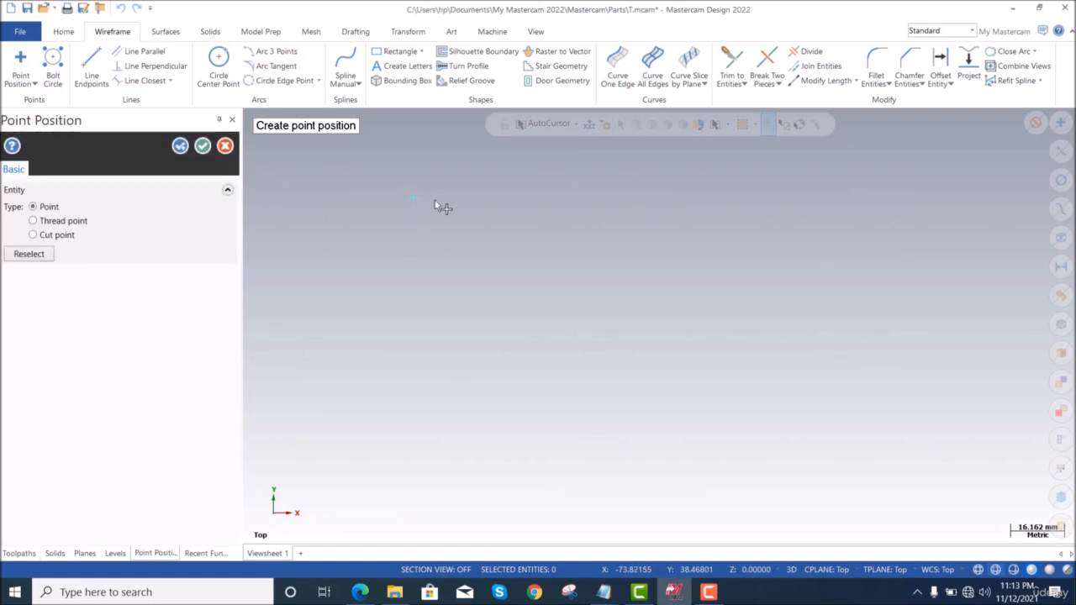
{"action": "left_click", "coordinate": [892, 304]}
{"action": "left_click", "coordinate": [804, 354]}
{"action": "left_click", "coordinate": [753, 336]}
{"action": "left_click", "coordinate": [377, 385]}
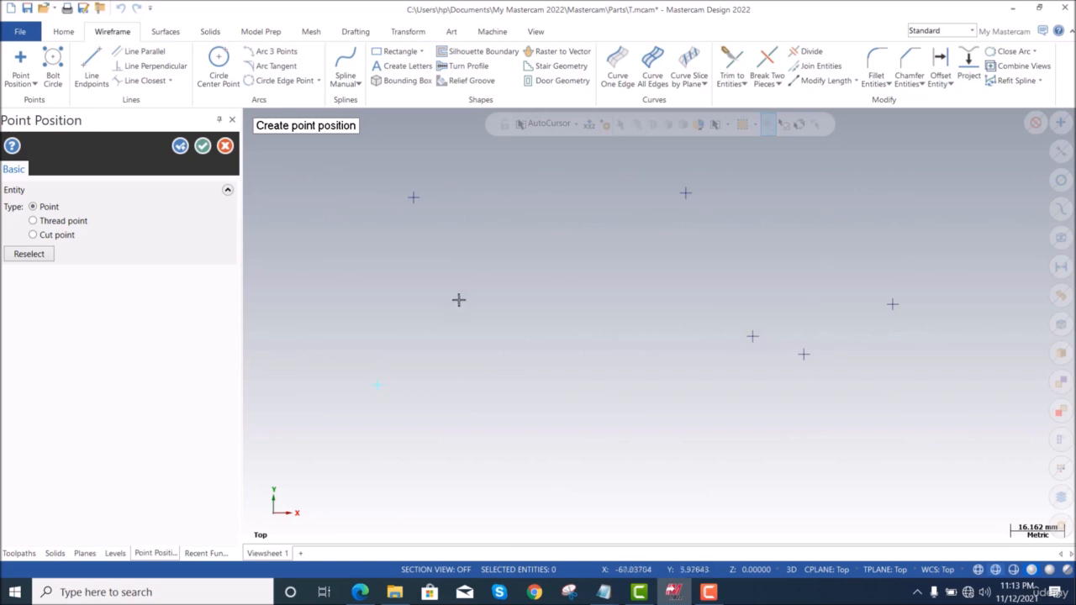
{"action": "left_click", "coordinate": [461, 296]}
{"action": "left_click", "coordinate": [604, 276]}
{"action": "left_click", "coordinate": [541, 373]}
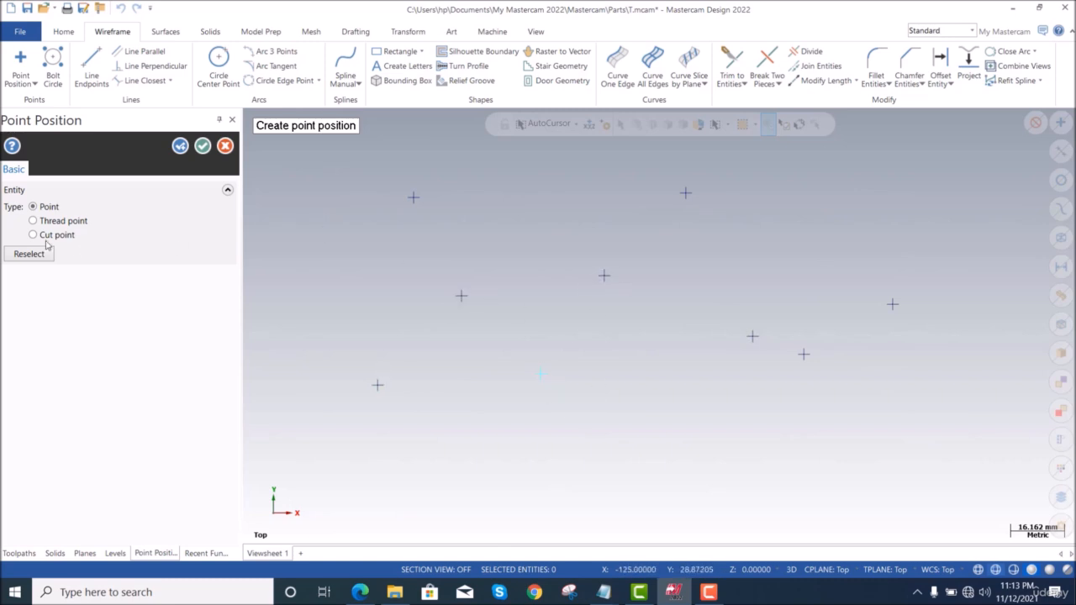
{"action": "left_click", "coordinate": [202, 149]}
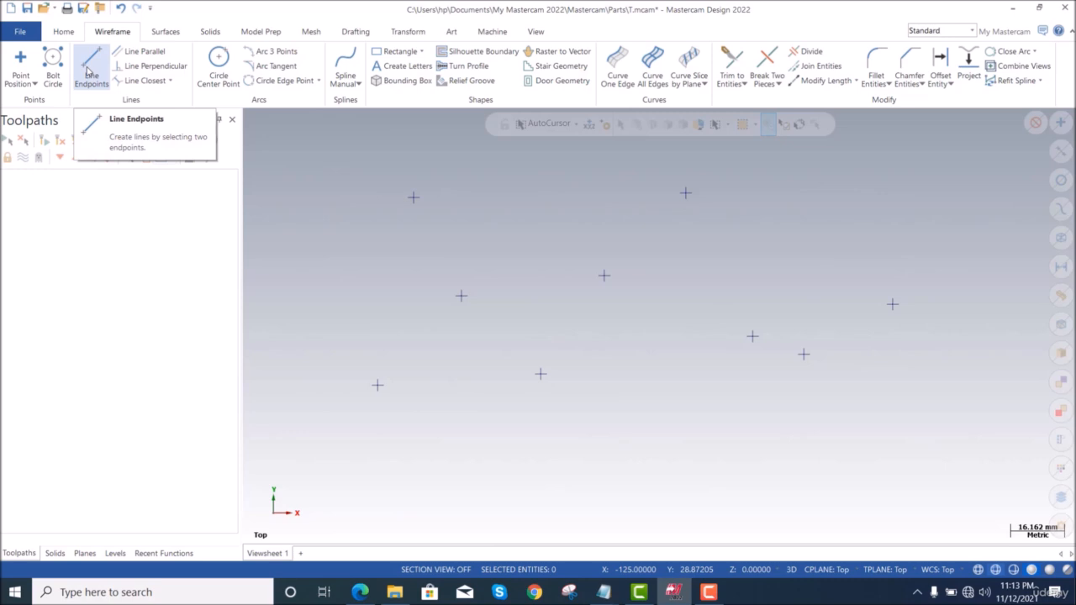
Draw two two-endpoint lines: a horizontal one about 80 mm long from the upper-left point, and one about 48 mm long from the central point down-right
{"action": "left_click", "coordinate": [89, 72]}
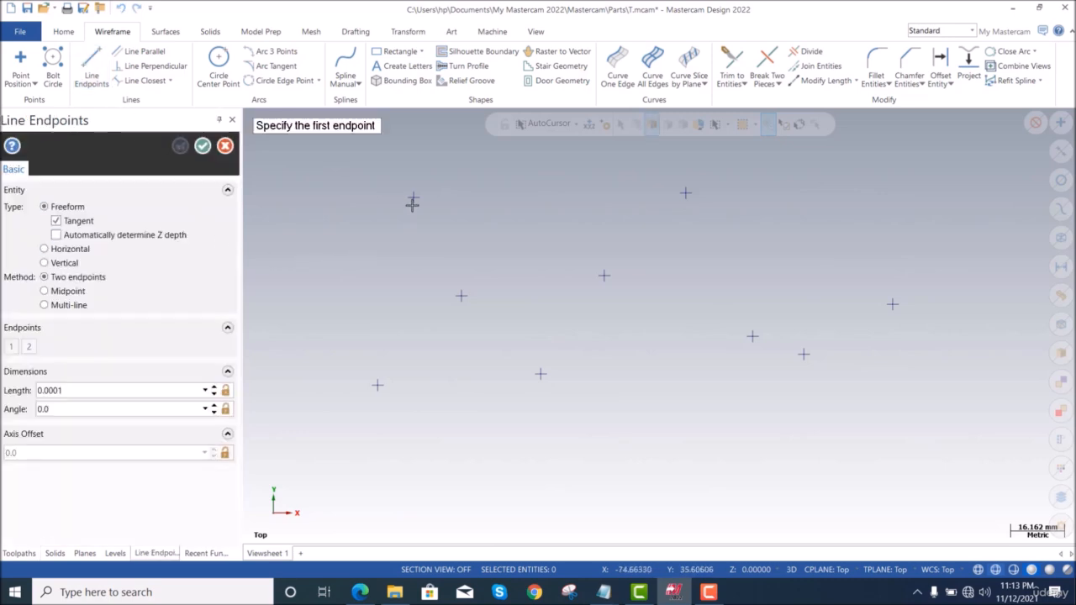
{"action": "left_click", "coordinate": [413, 198]}
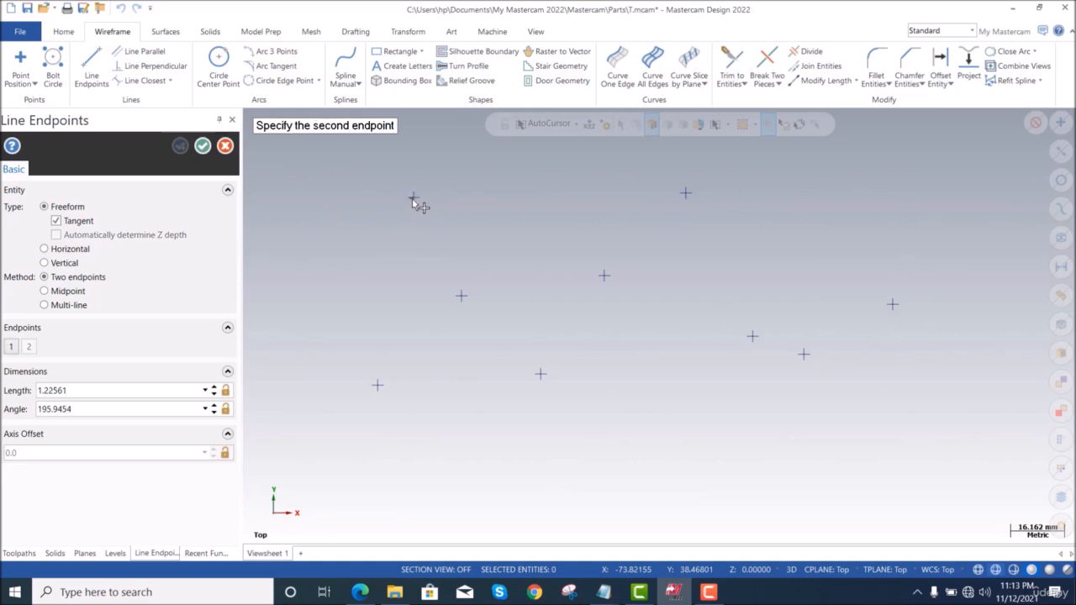
{"action": "left_click", "coordinate": [685, 198]}
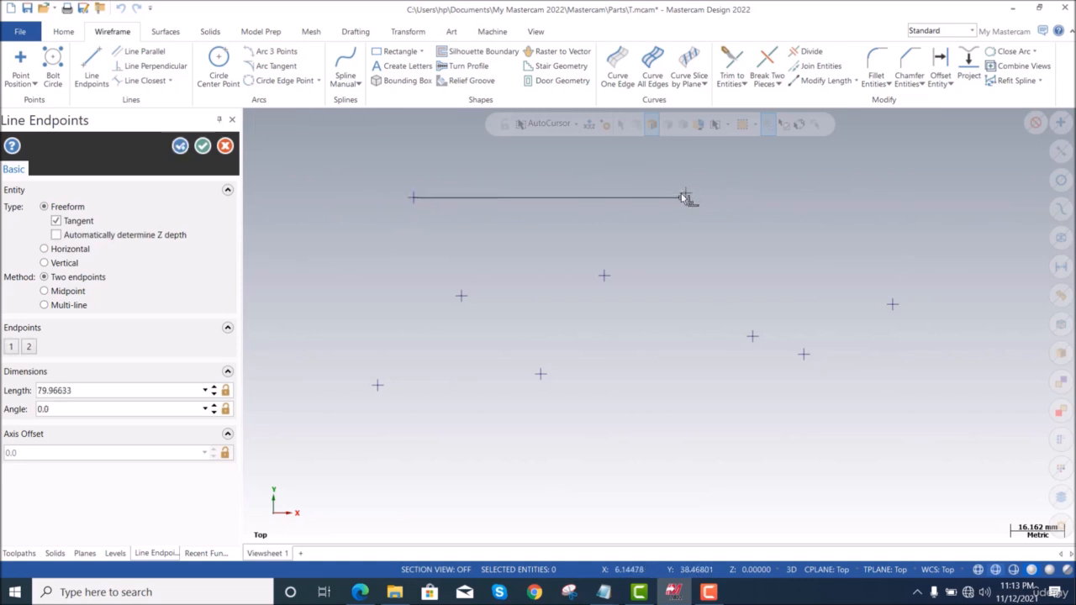
{"action": "left_click", "coordinate": [606, 278]}
{"action": "left_click", "coordinate": [753, 337]}
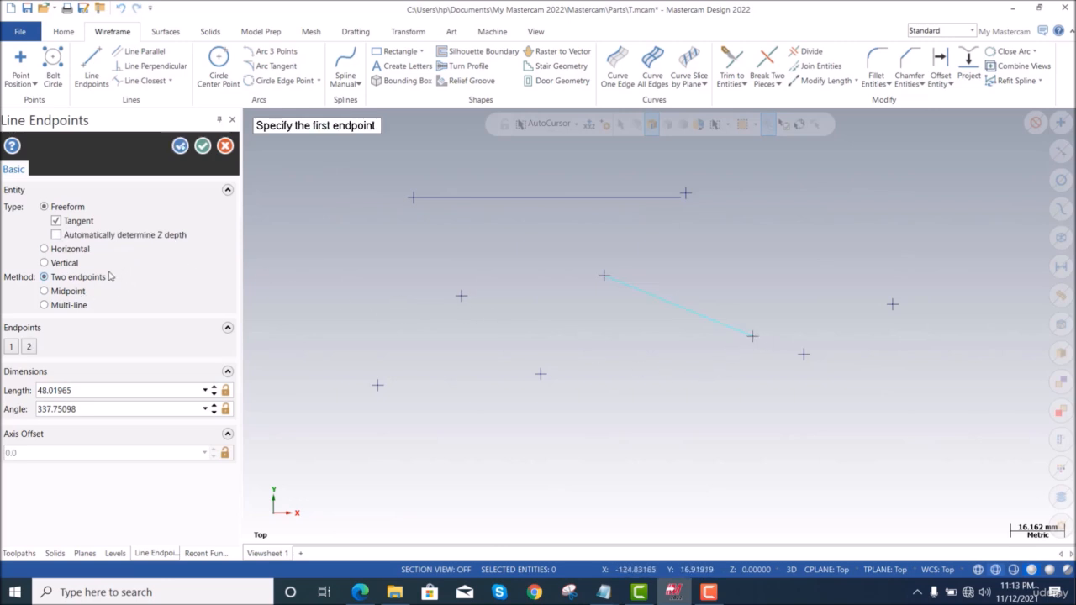
Draw a line about 67 mm long by the Midpoint method, centred on the lower-middle point and ending at the nearest point up-left
{"action": "left_click", "coordinate": [52, 293]}
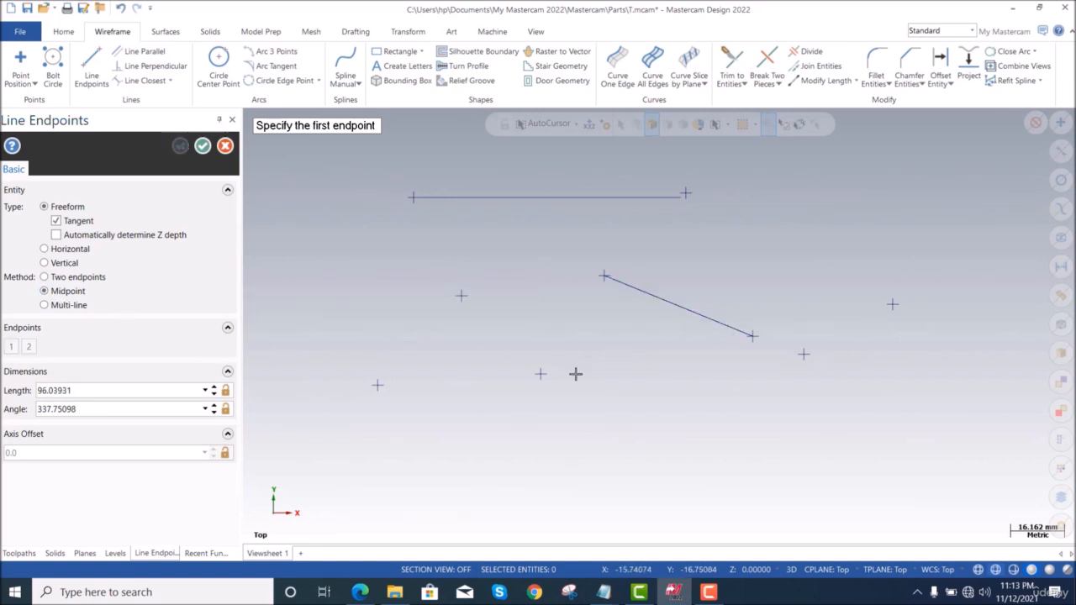
{"action": "left_click", "coordinate": [540, 376]}
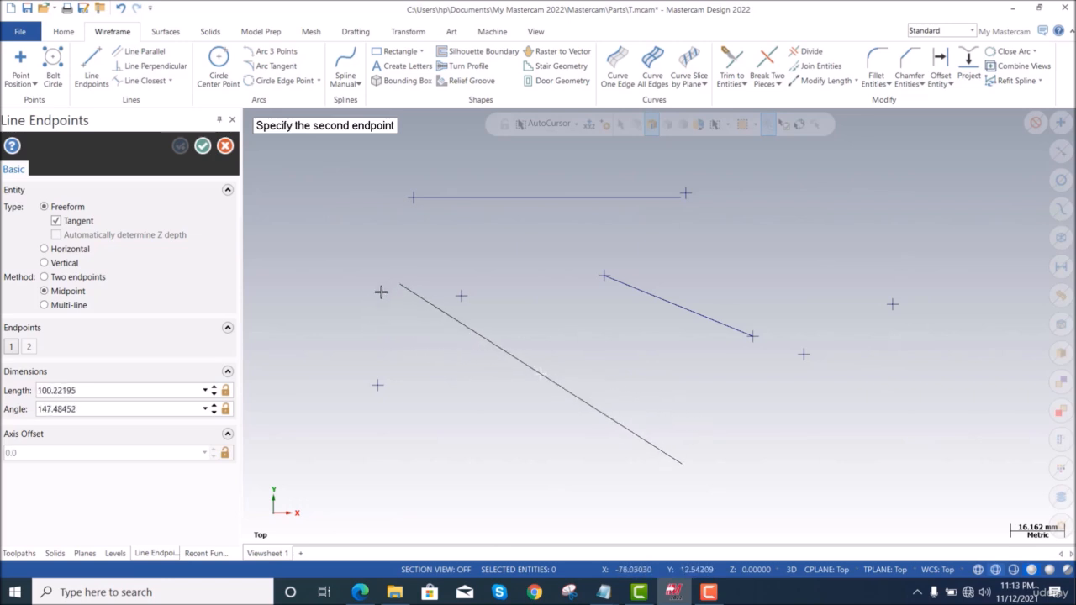
{"action": "left_click", "coordinate": [461, 298]}
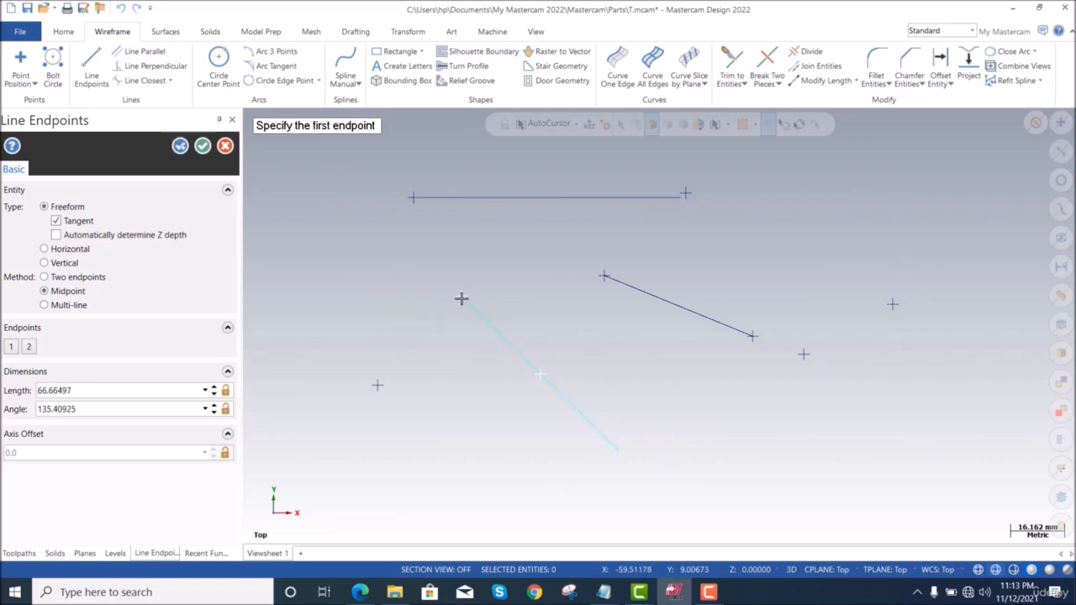
Draw a five-vertex-plus multi-line chain from the upper-left point through the inner, central, upper, far-right and lower-right points to the midpoint line's lower end
{"action": "left_click", "coordinate": [45, 305]}
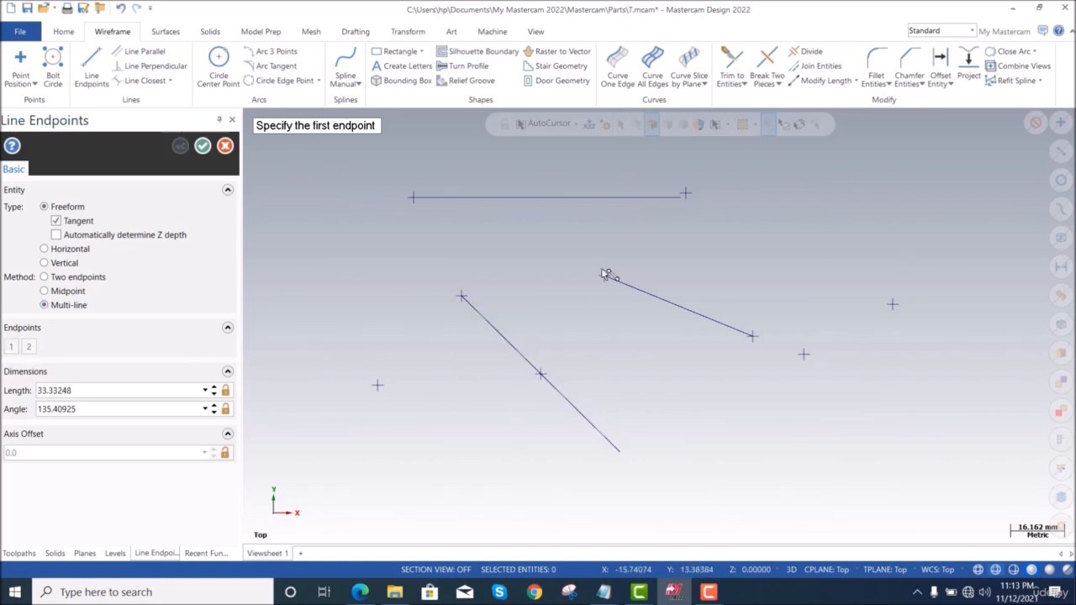
{"action": "left_click", "coordinate": [413, 198]}
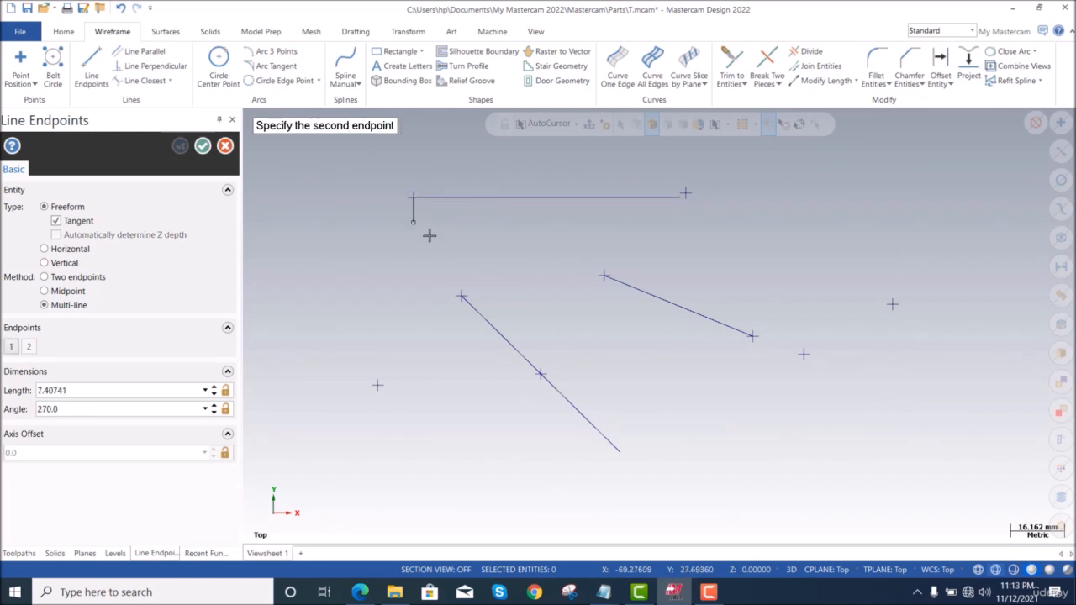
{"action": "left_click", "coordinate": [462, 296]}
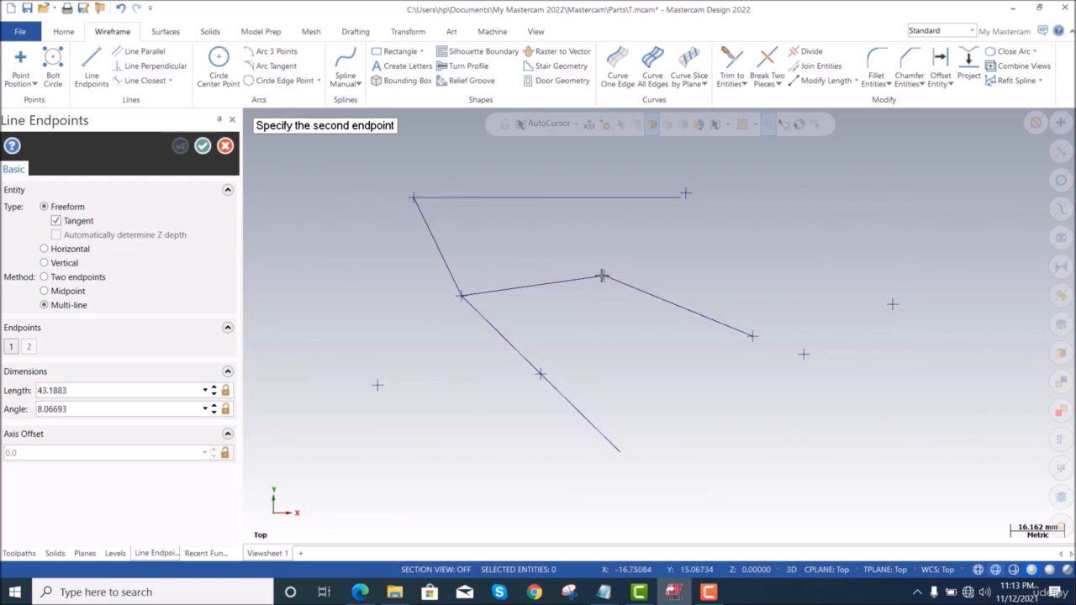
{"action": "left_click", "coordinate": [602, 277]}
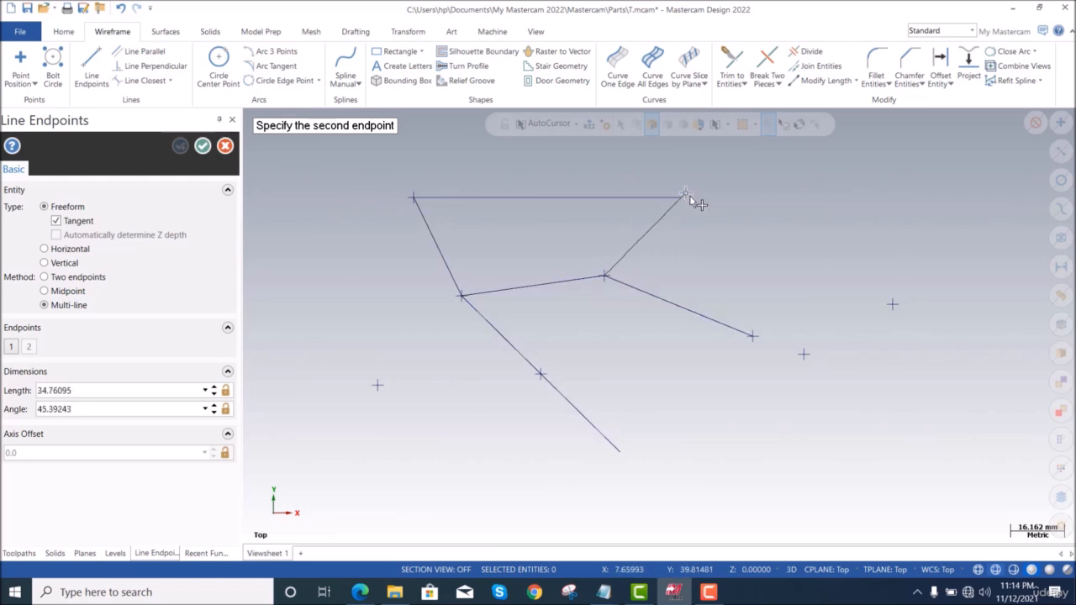
{"action": "left_click", "coordinate": [687, 196]}
{"action": "left_click", "coordinate": [893, 304]}
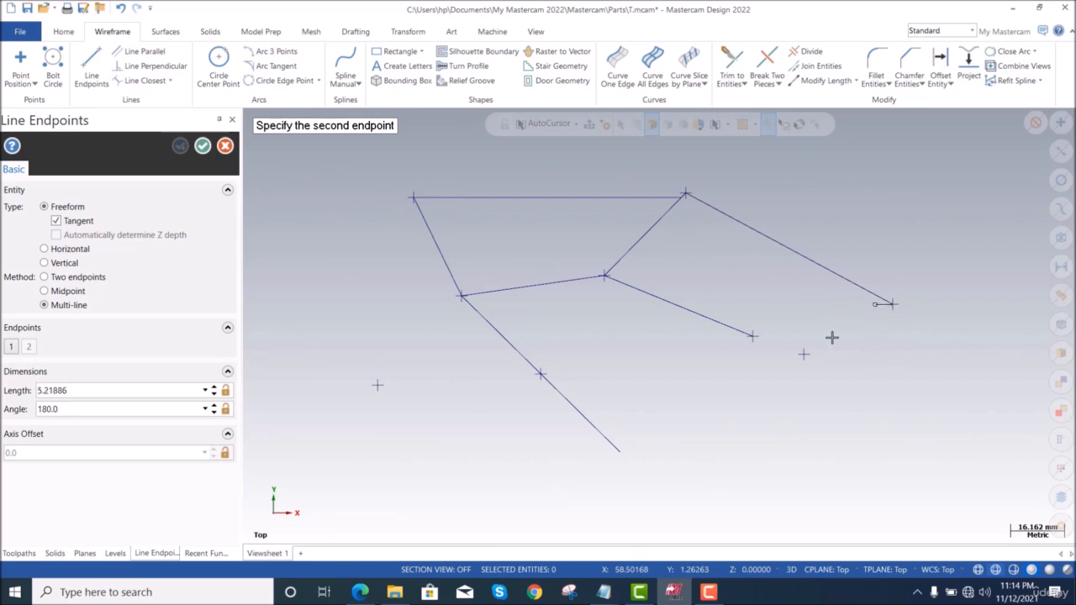
{"action": "left_click", "coordinate": [804, 354]}
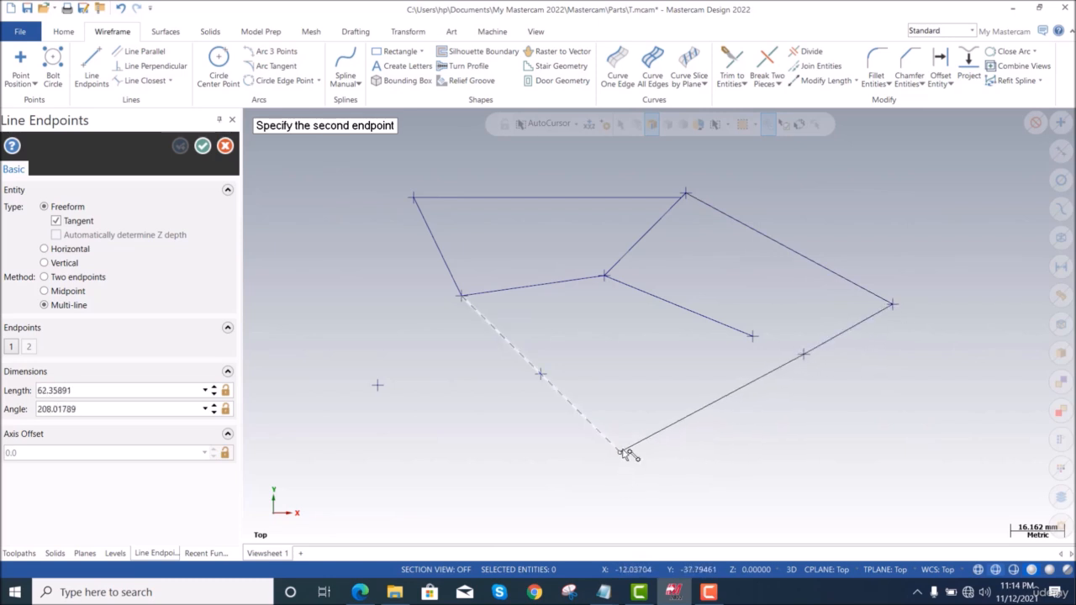
{"action": "left_click", "coordinate": [622, 452]}
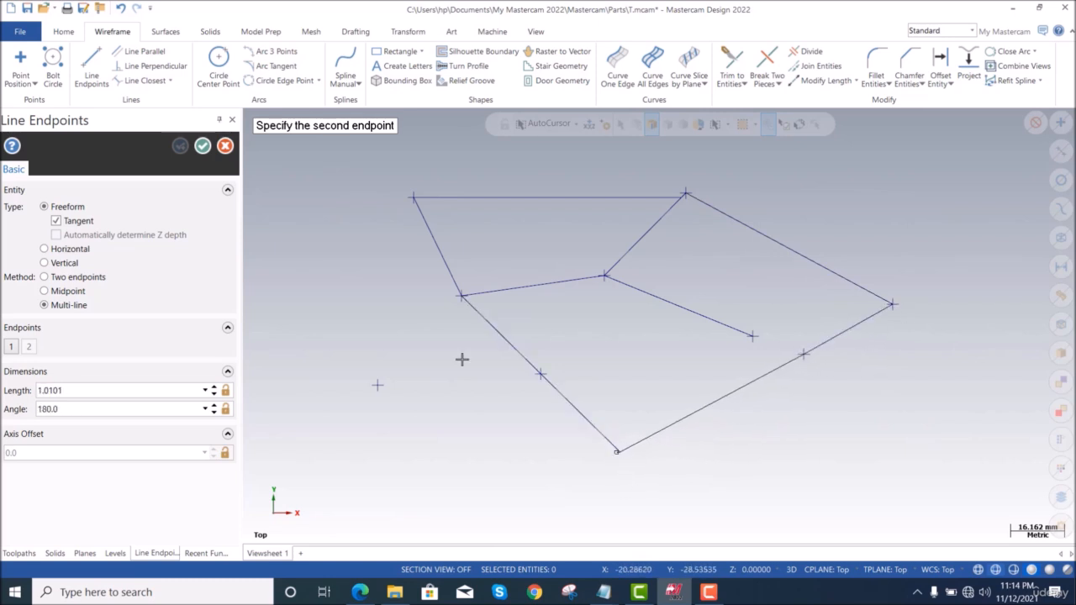
{"action": "left_click", "coordinate": [202, 145]}
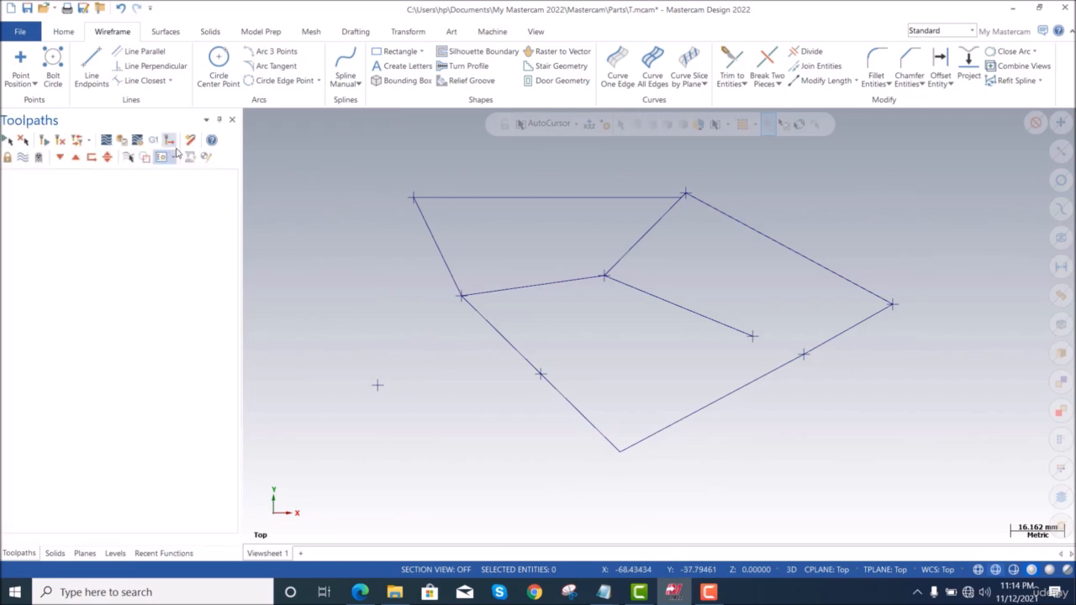
Add two dynamic points along the upper-right sloping line, the first about 11 mm from its upper end and the second farther down
{"action": "left_click", "coordinate": [21, 82]}
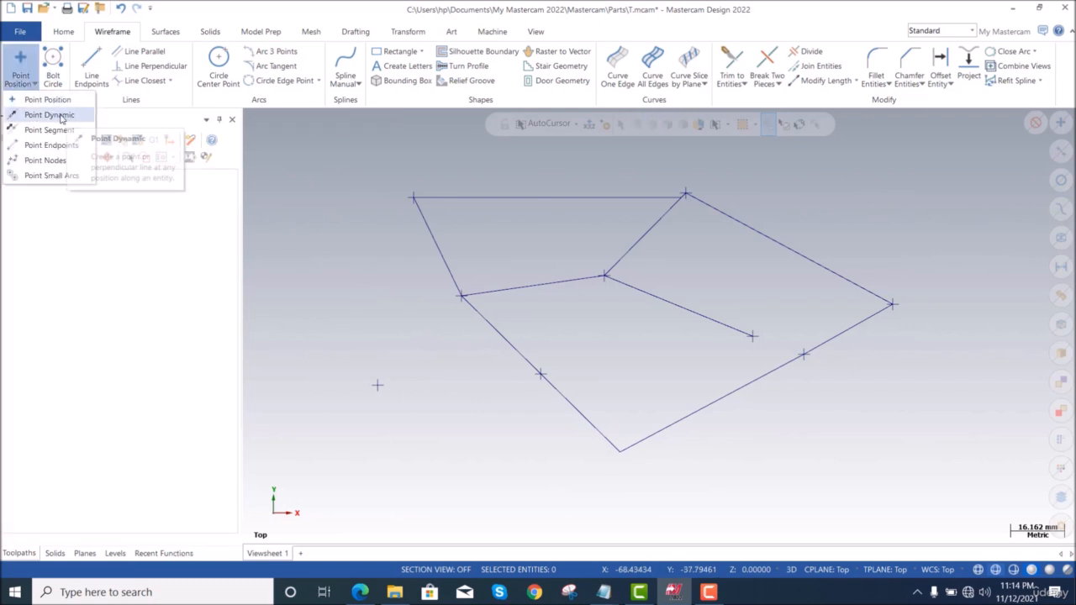
{"action": "left_click", "coordinate": [67, 122]}
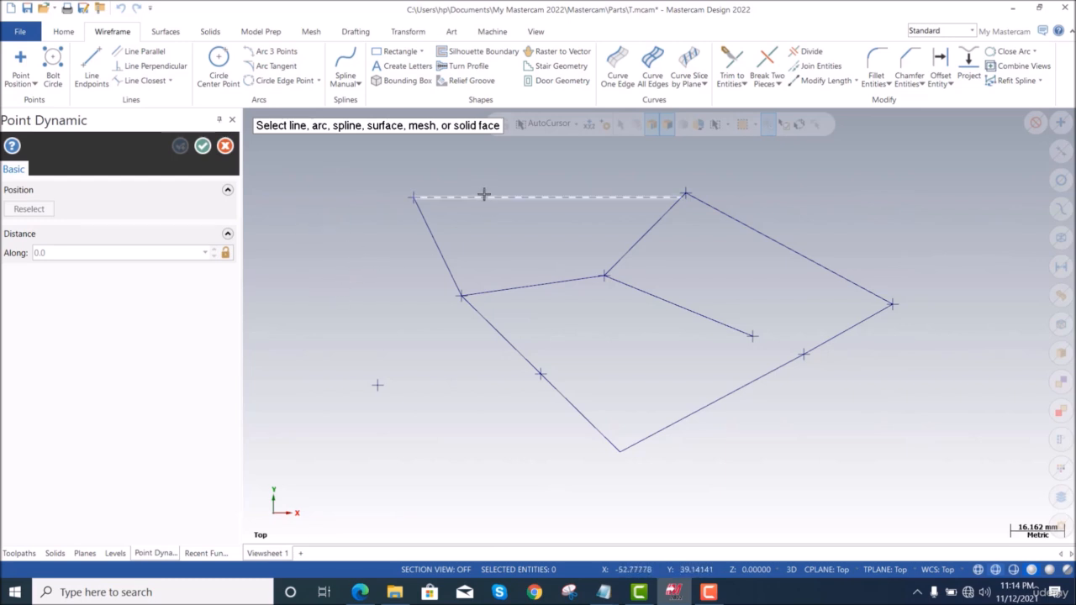
{"action": "left_click", "coordinate": [769, 240]}
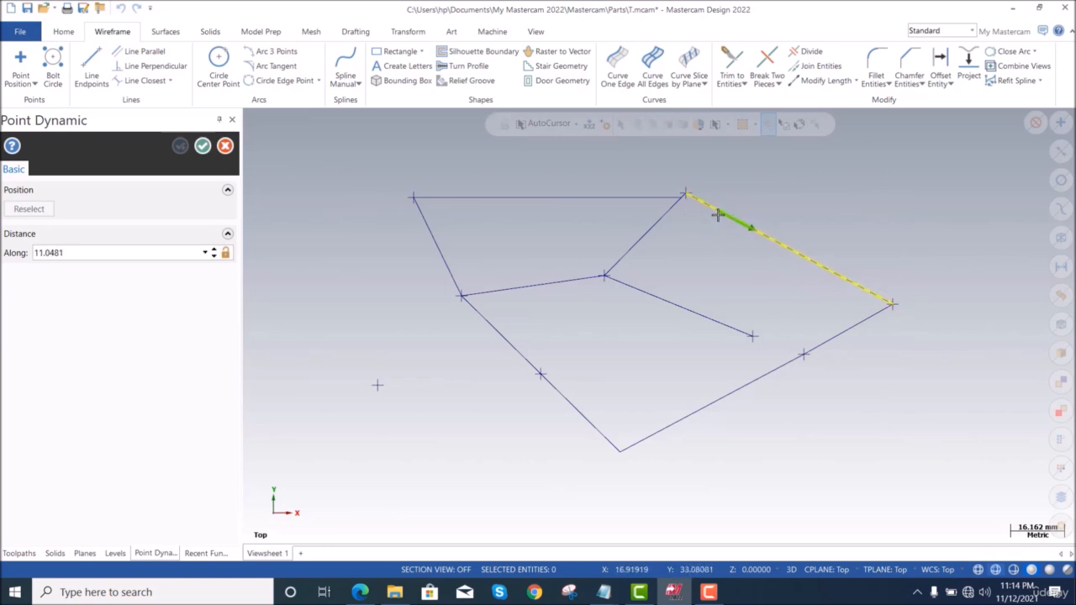
{"action": "left_click", "coordinate": [720, 220]}
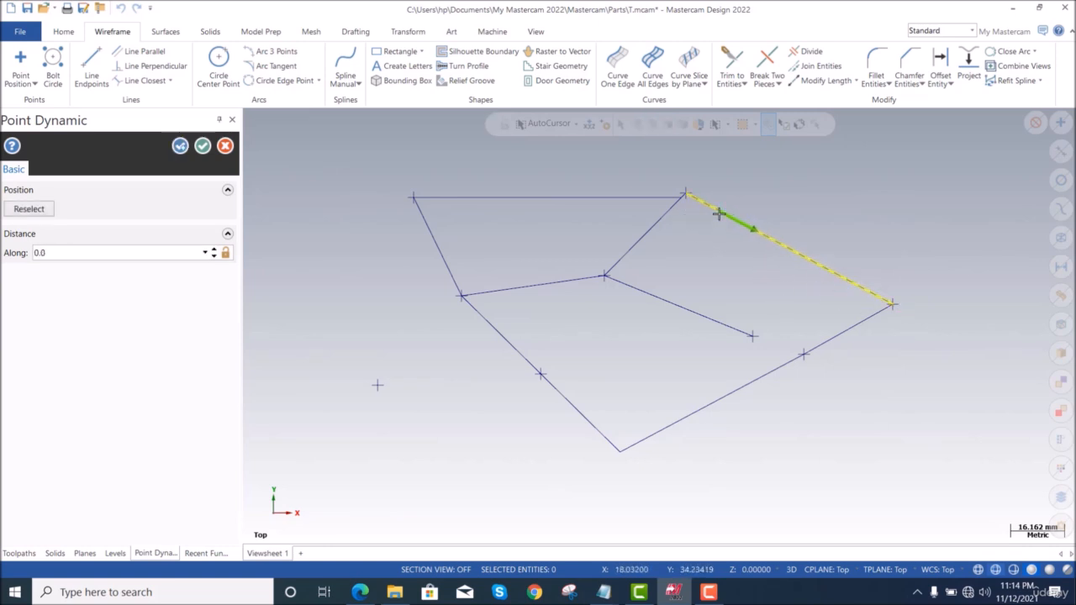
{"action": "left_click", "coordinate": [768, 245]}
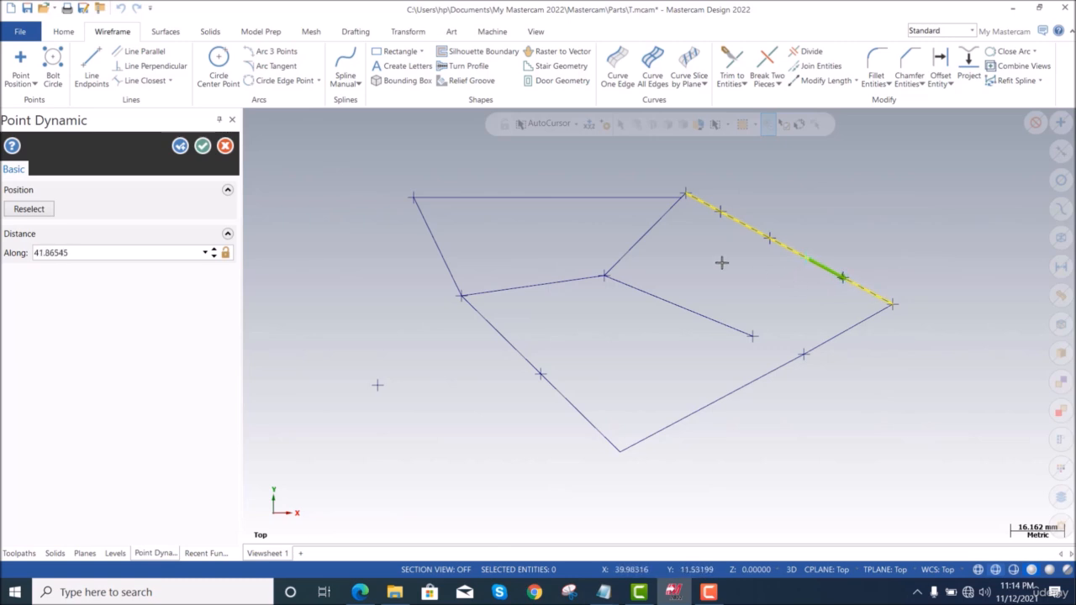
Accept the dynamic points and create four evenly spaced segment points along the lower-right sloping line
{"action": "left_click", "coordinate": [202, 146]}
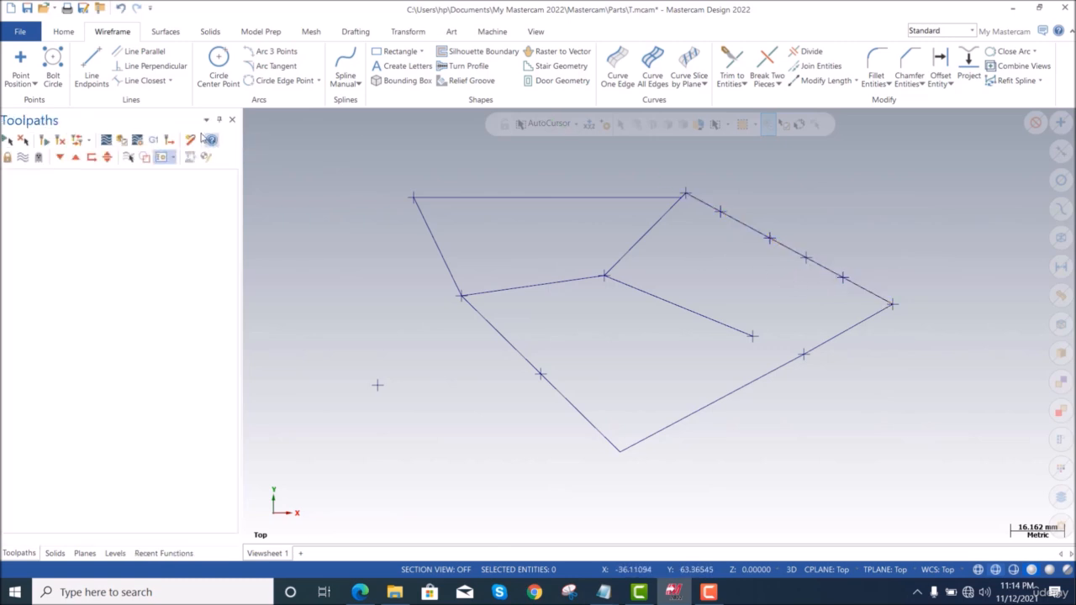
{"action": "left_click", "coordinate": [35, 85]}
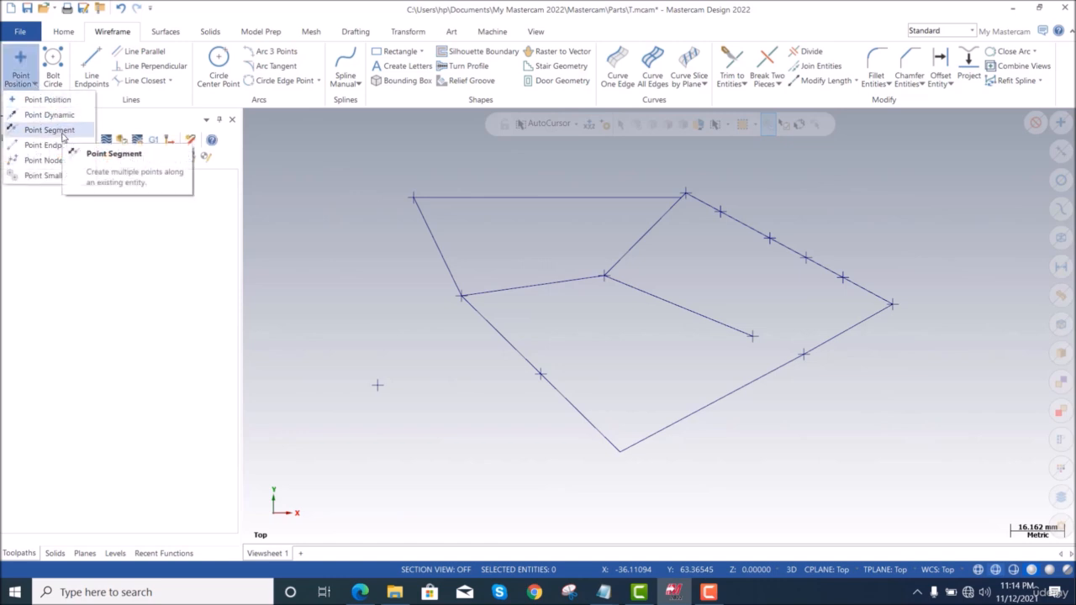
{"action": "left_click", "coordinate": [63, 133]}
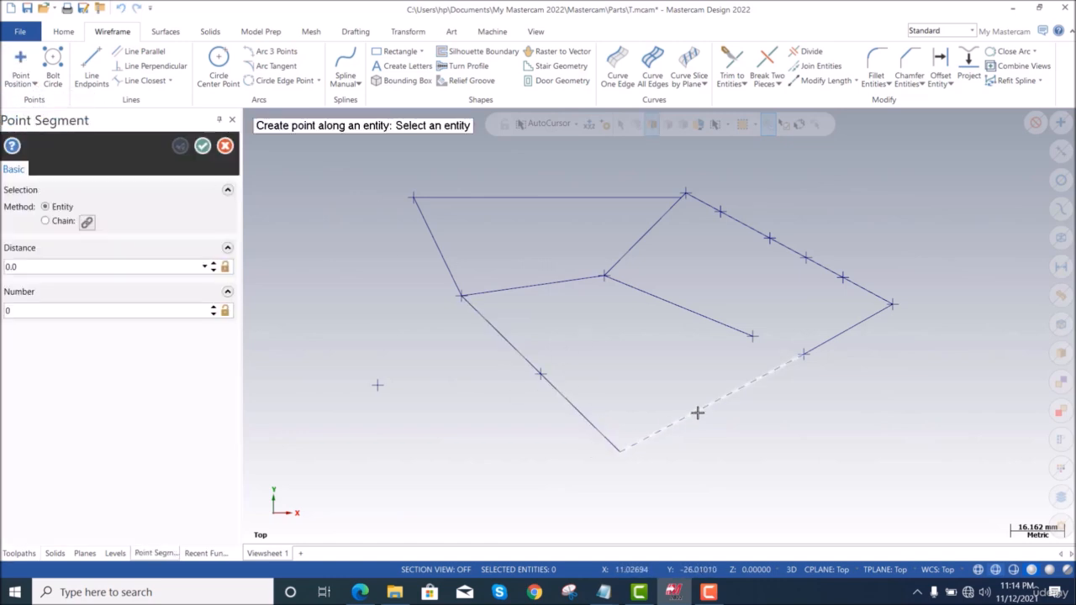
{"action": "left_click", "coordinate": [723, 399]}
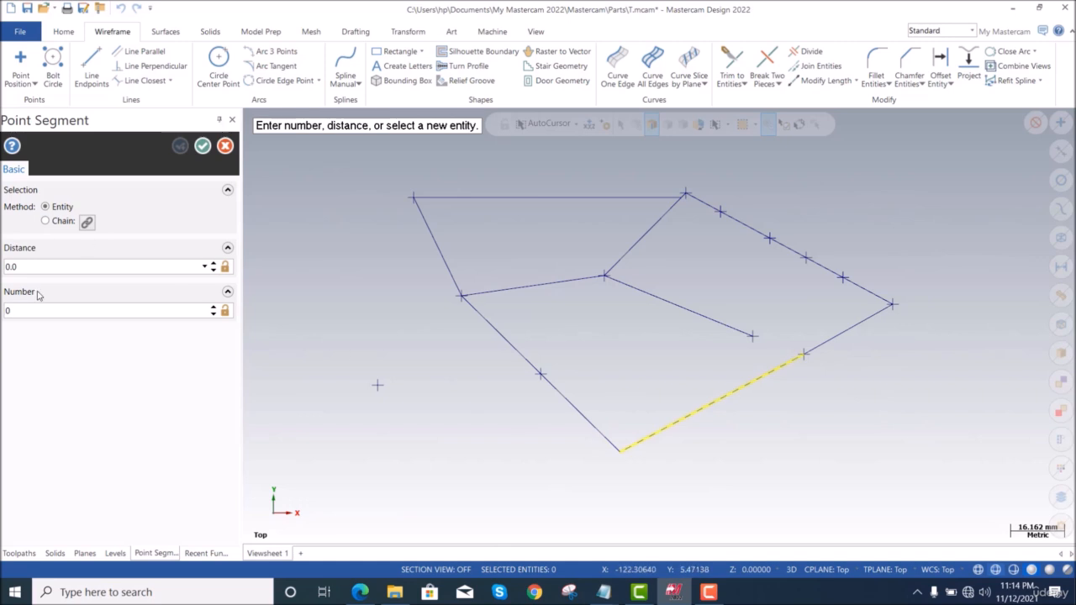
{"action": "double_click", "coordinate": [12, 313]}
{"action": "key", "text": "Return"}
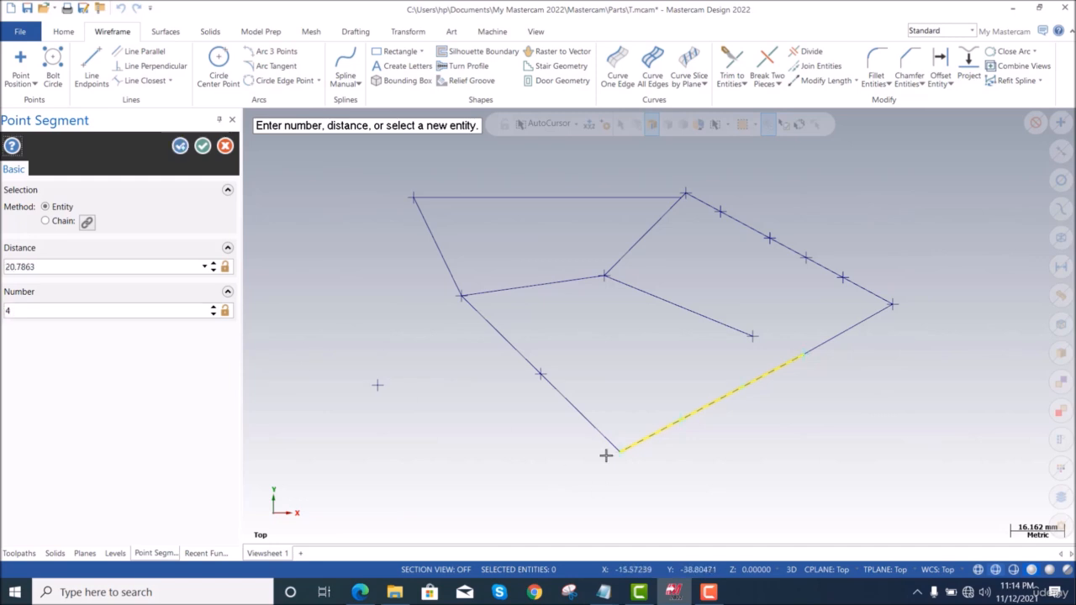
{"action": "key", "text": "F1"}
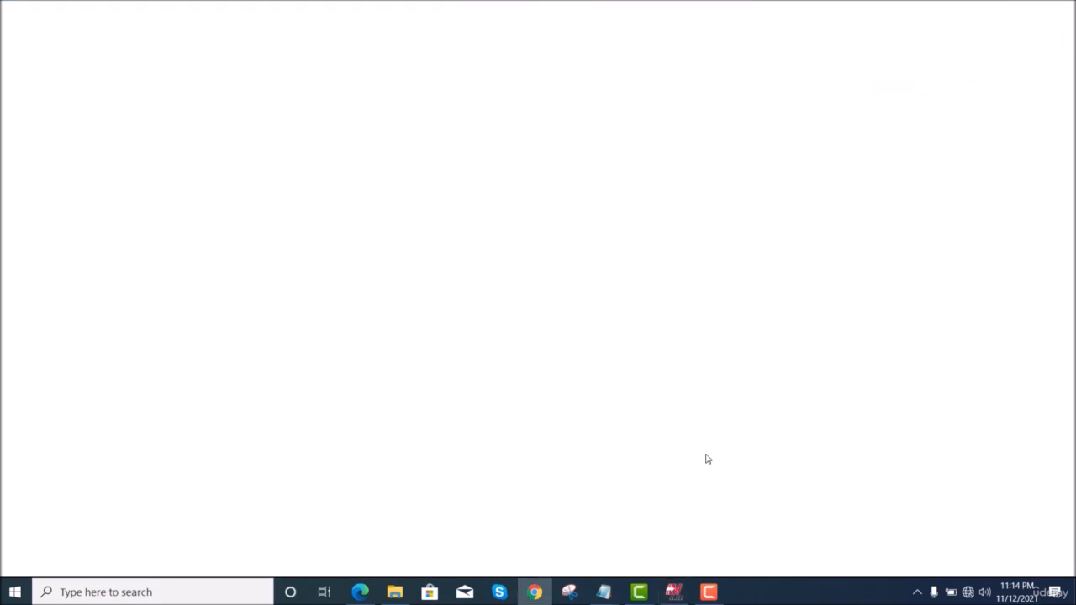
{"action": "left_click", "coordinate": [1061, 10]}
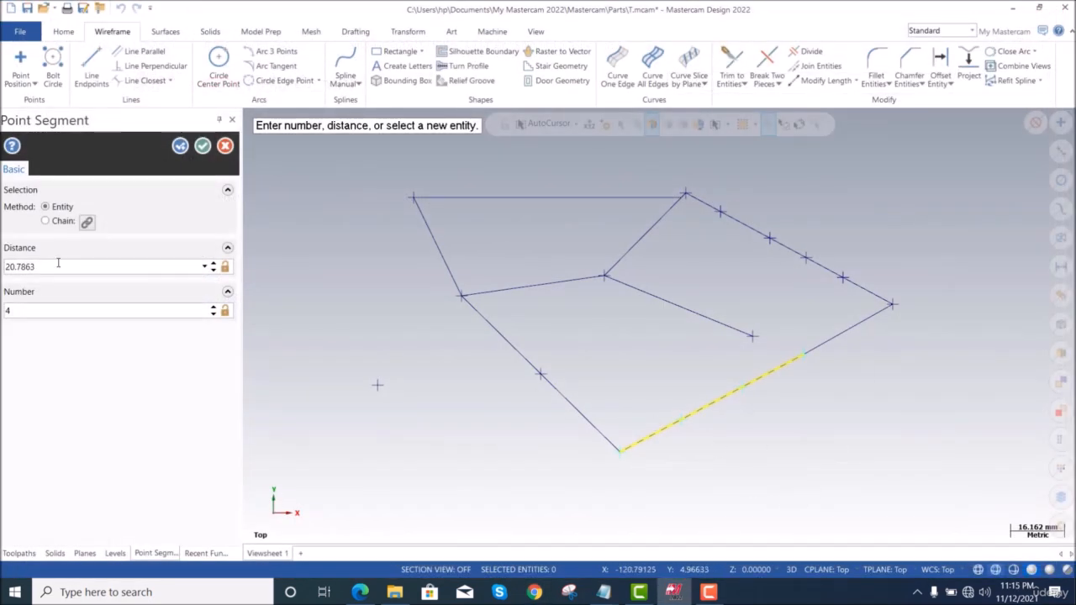
{"action": "left_click", "coordinate": [203, 145]}
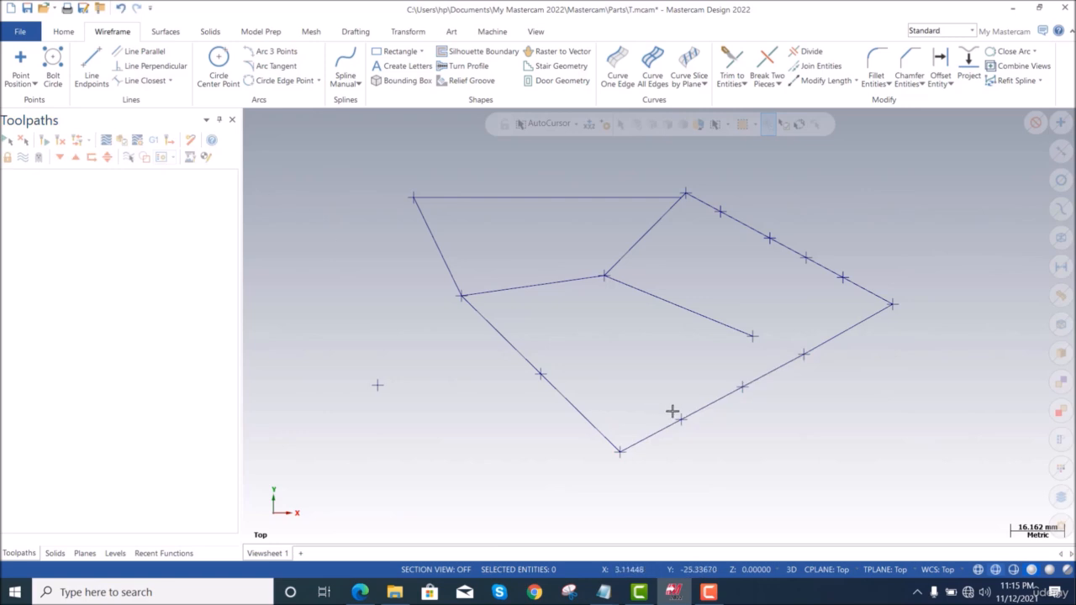
Create closely spaced segment points along the upper horizontal line using a set distance between points
{"action": "left_click", "coordinate": [34, 84]}
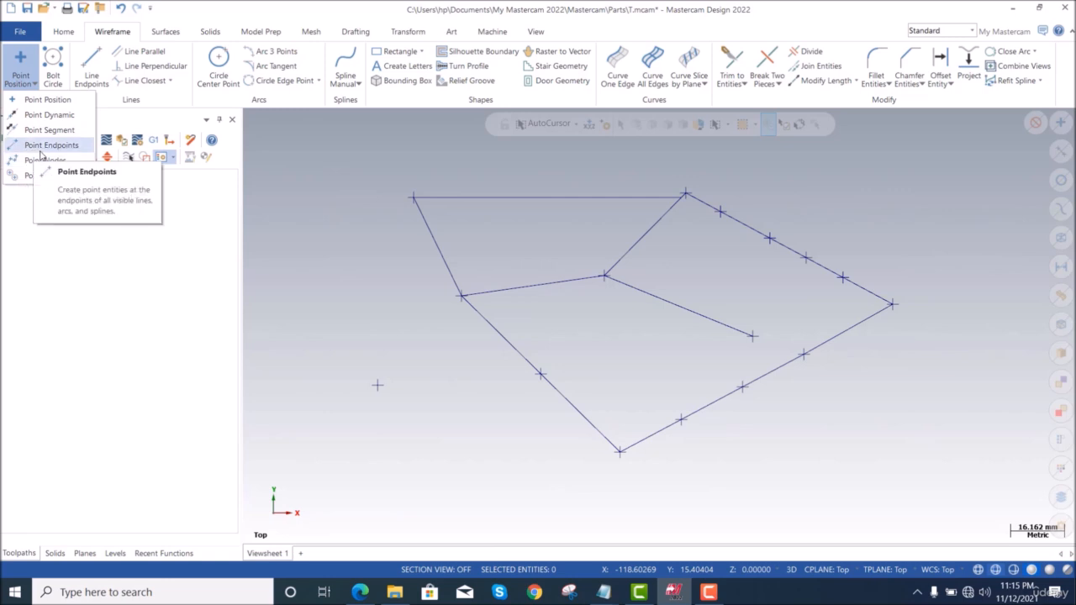
{"action": "left_click", "coordinate": [46, 130]}
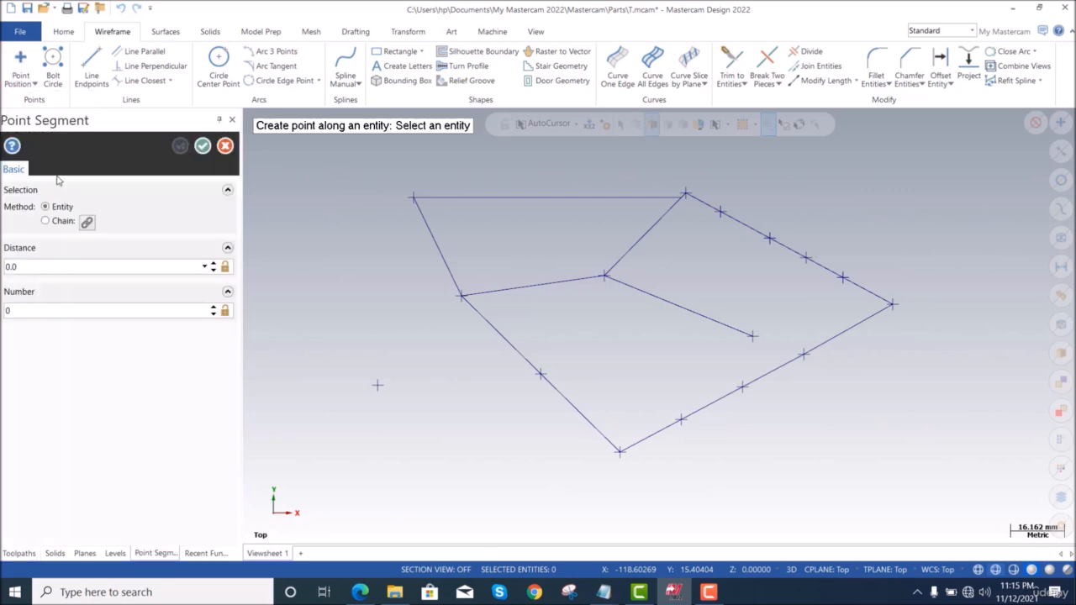
{"action": "left_click", "coordinate": [25, 272]}
{"action": "left_click", "coordinate": [559, 206]}
{"action": "left_click", "coordinate": [202, 146]}
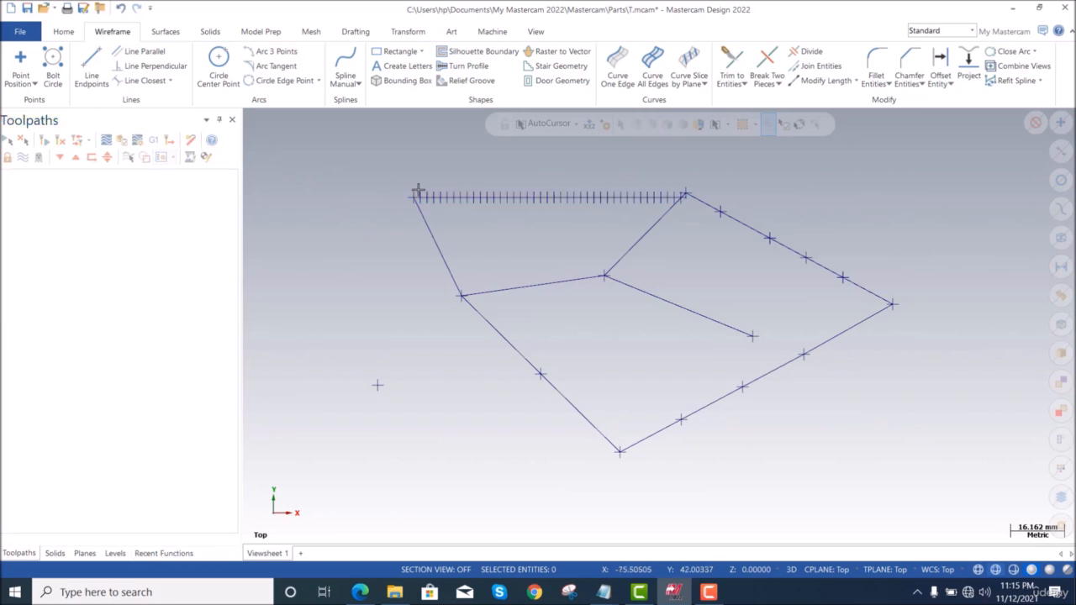
Select every point and line in the drawing and delete them all
{"action": "left_click", "coordinate": [21, 81]}
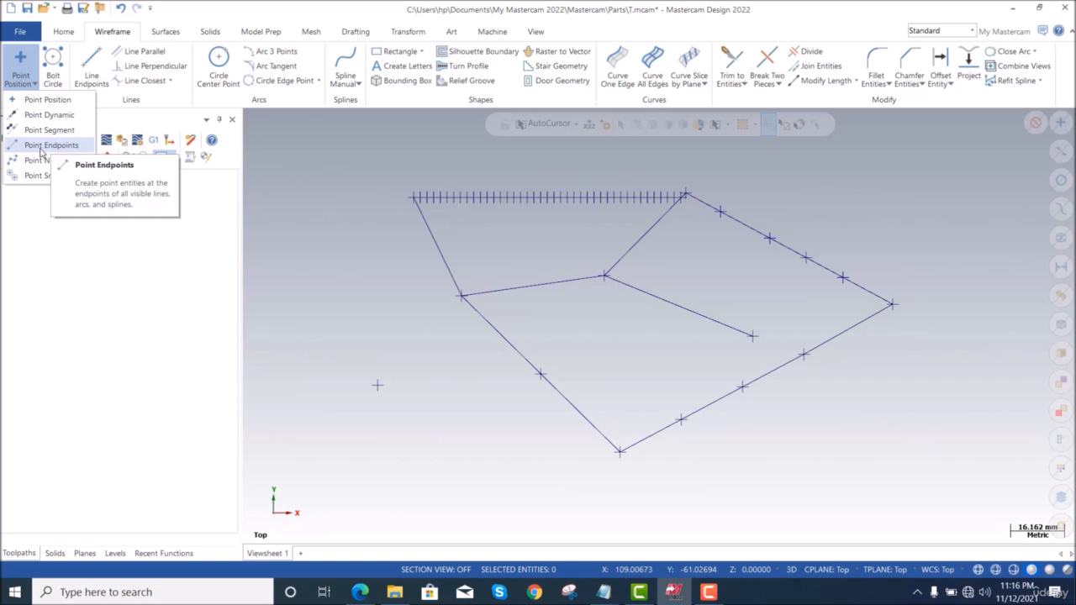
{"action": "left_click", "coordinate": [169, 257]}
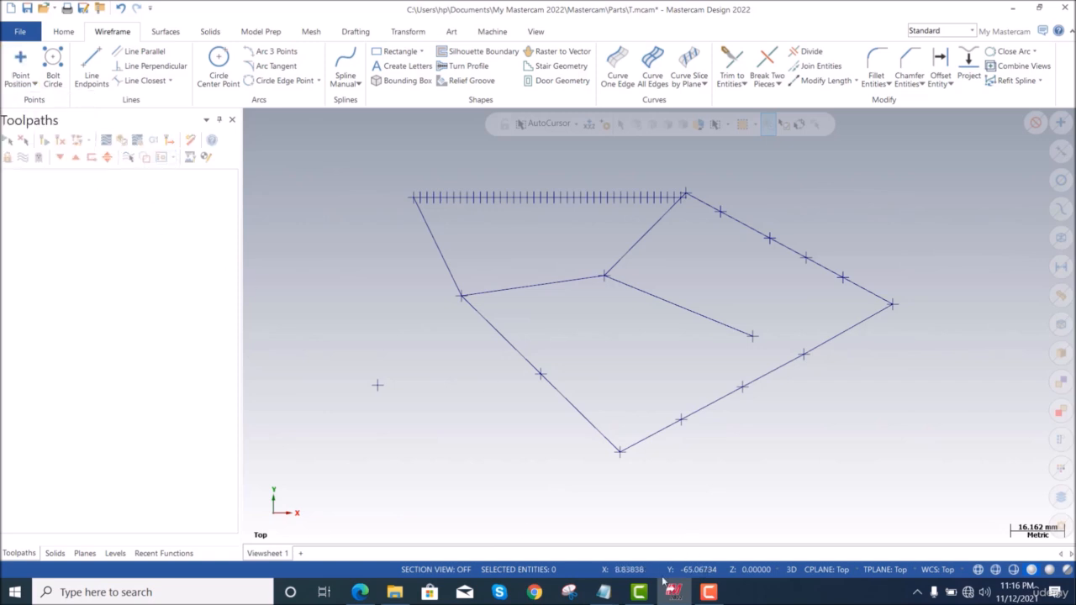
{"action": "key", "text": "ctrl+a"}
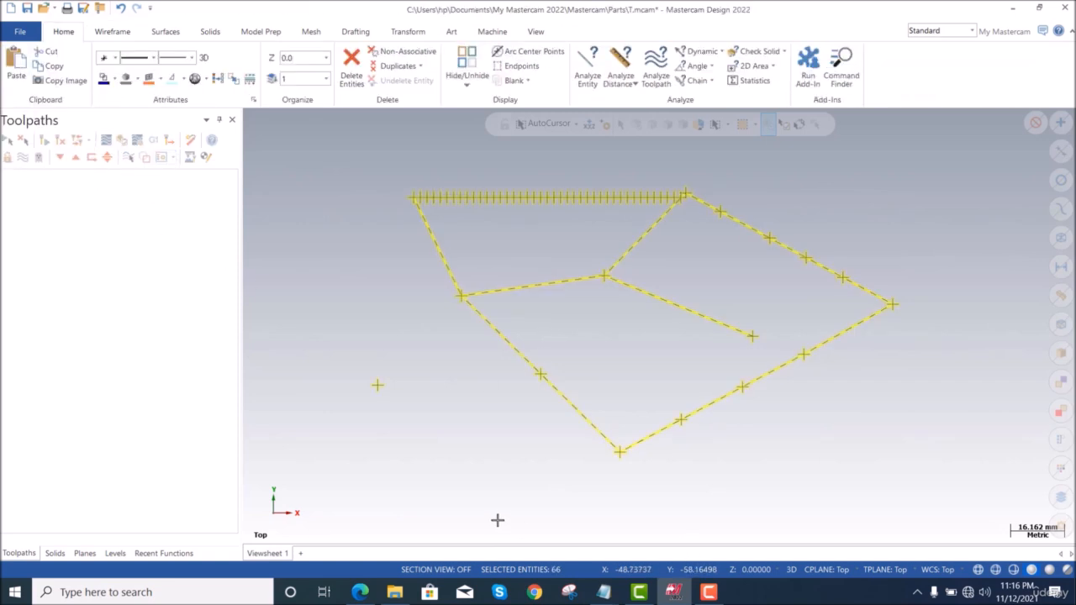
{"action": "key", "text": "Delete"}
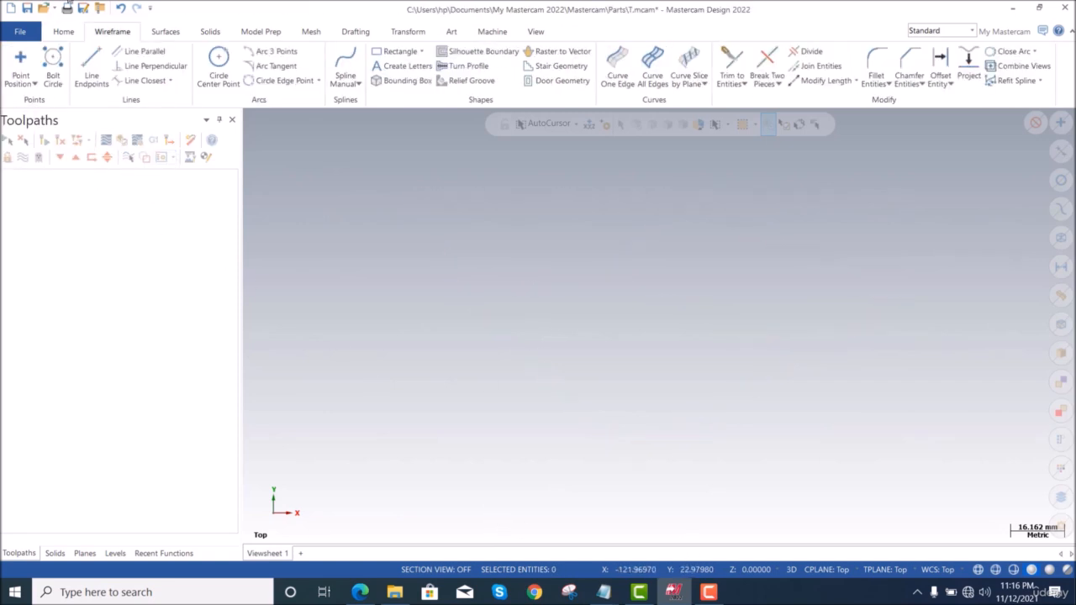
Draw a horizontal line about 136 mm long across the upper area and a steep line about 56 mm long down from its right end
{"action": "left_click", "coordinate": [91, 67]}
{"action": "left_click", "coordinate": [340, 193]}
{"action": "left_click", "coordinate": [787, 191]}
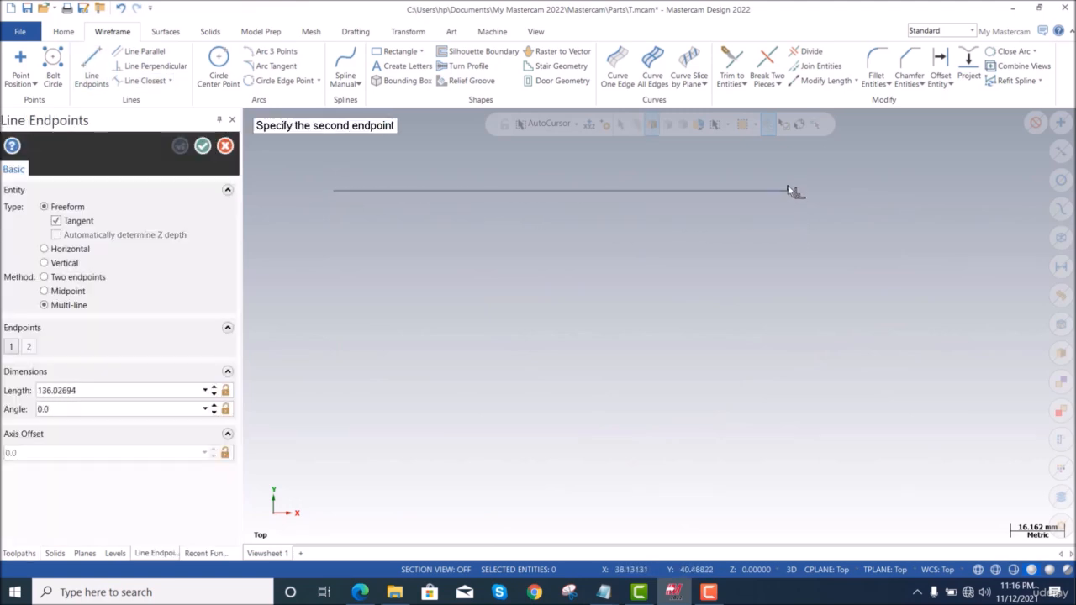
{"action": "left_click", "coordinate": [44, 278]}
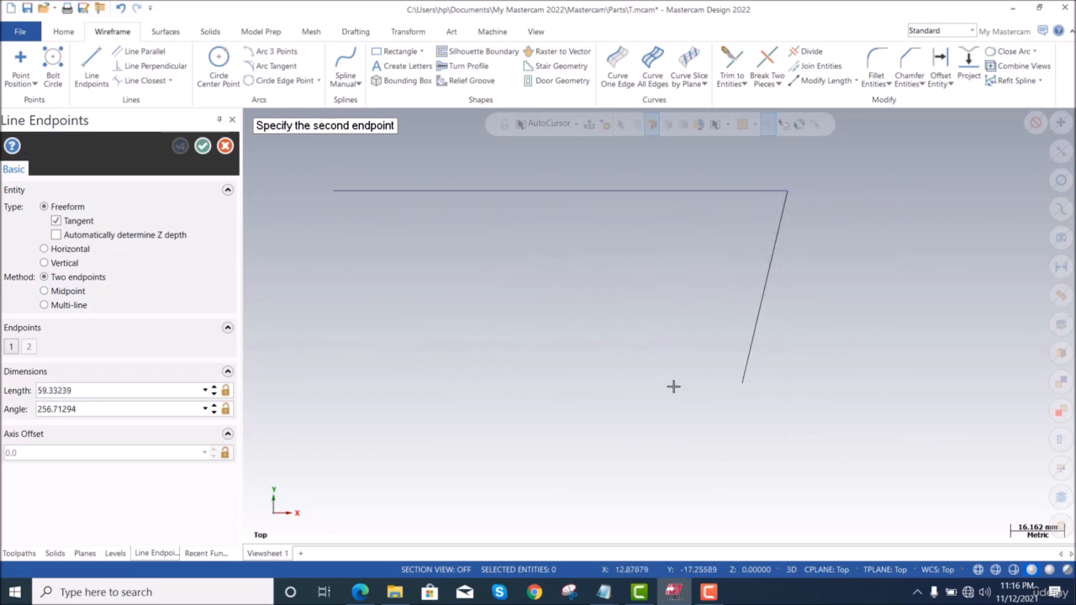
{"action": "left_click", "coordinate": [802, 376]}
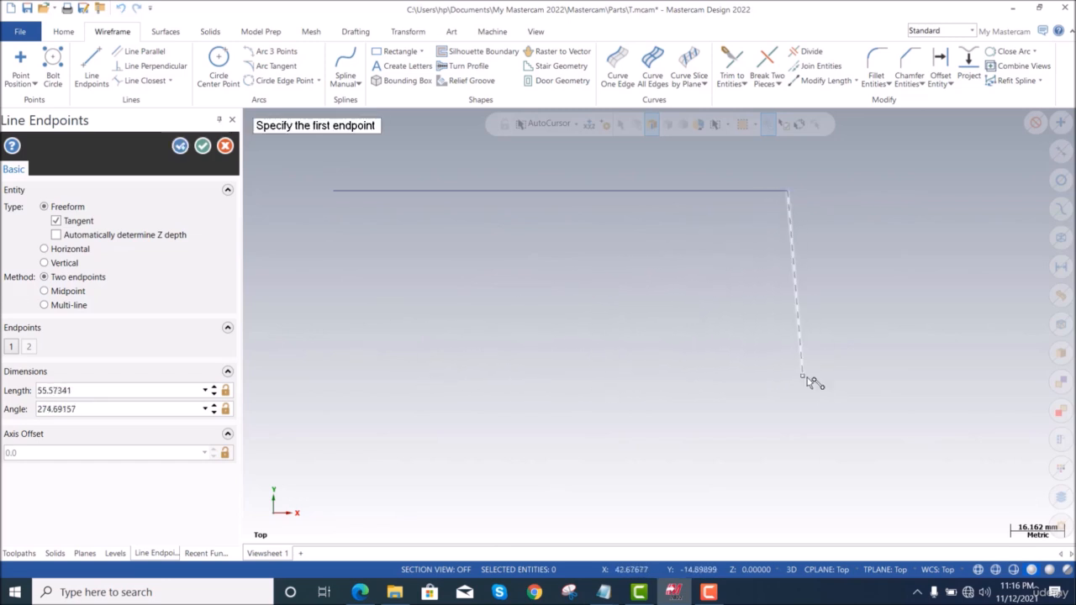
Draw two separate two-endpoint lines below: a horizontal one about 115 mm long and a slightly sloping one about 81 mm long
{"action": "left_click", "coordinate": [345, 294]}
{"action": "left_click", "coordinate": [728, 295]}
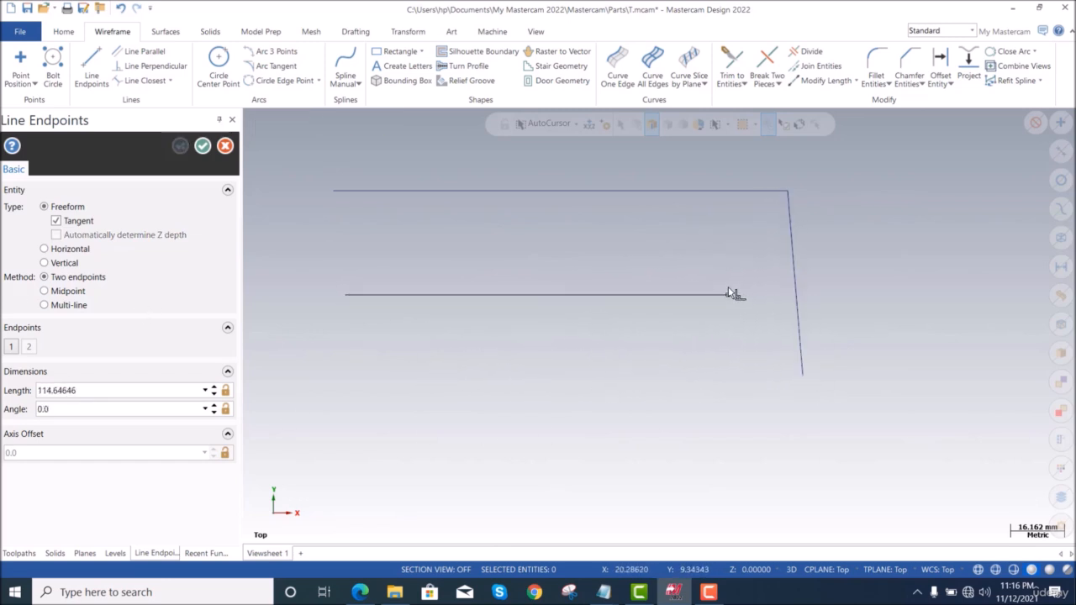
{"action": "left_click", "coordinate": [429, 393]}
{"action": "left_click", "coordinate": [691, 403]}
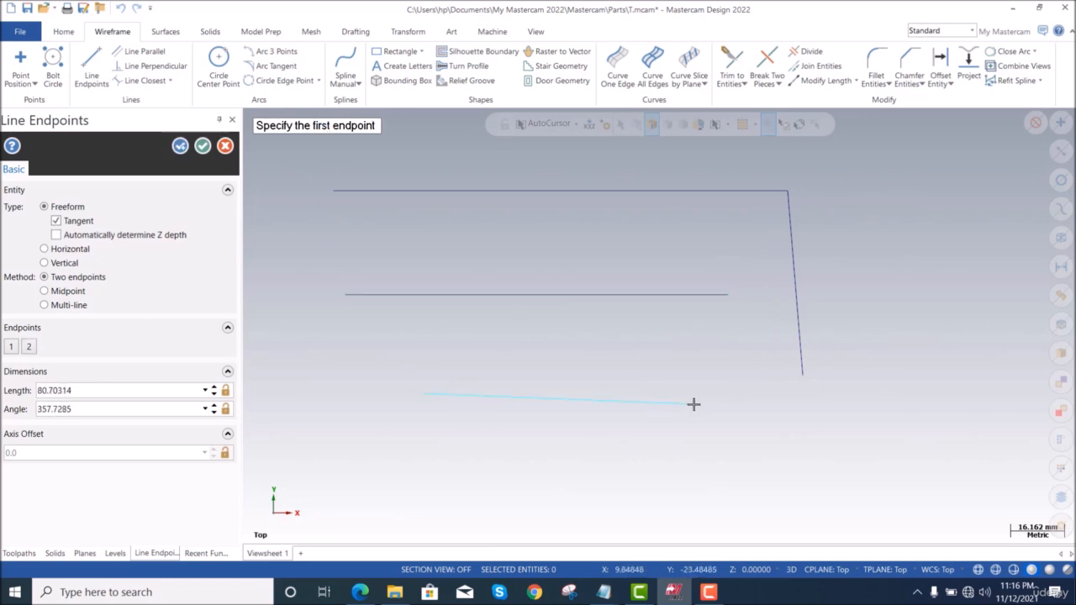
{"action": "left_click", "coordinate": [202, 149]}
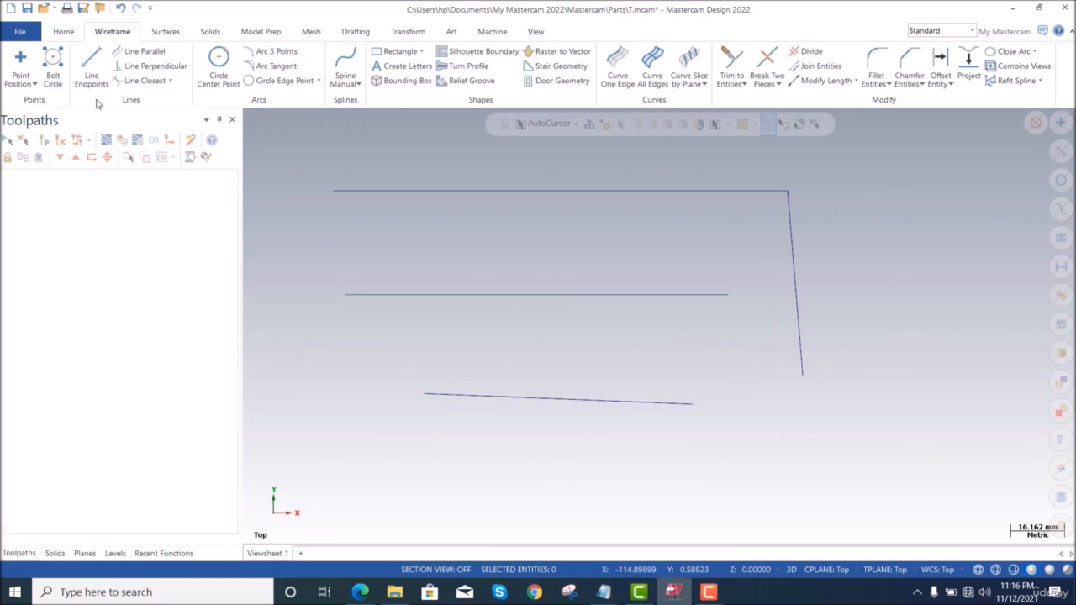
Create points at the endpoints of all visible lines with Point Endpoints
{"action": "left_click", "coordinate": [31, 84]}
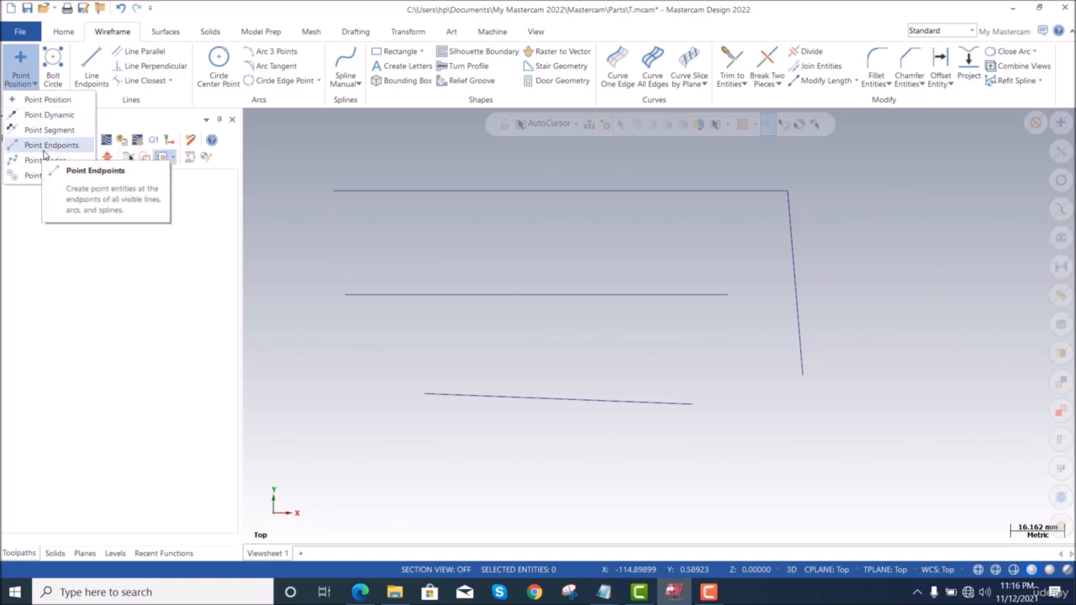
{"action": "left_click", "coordinate": [44, 150]}
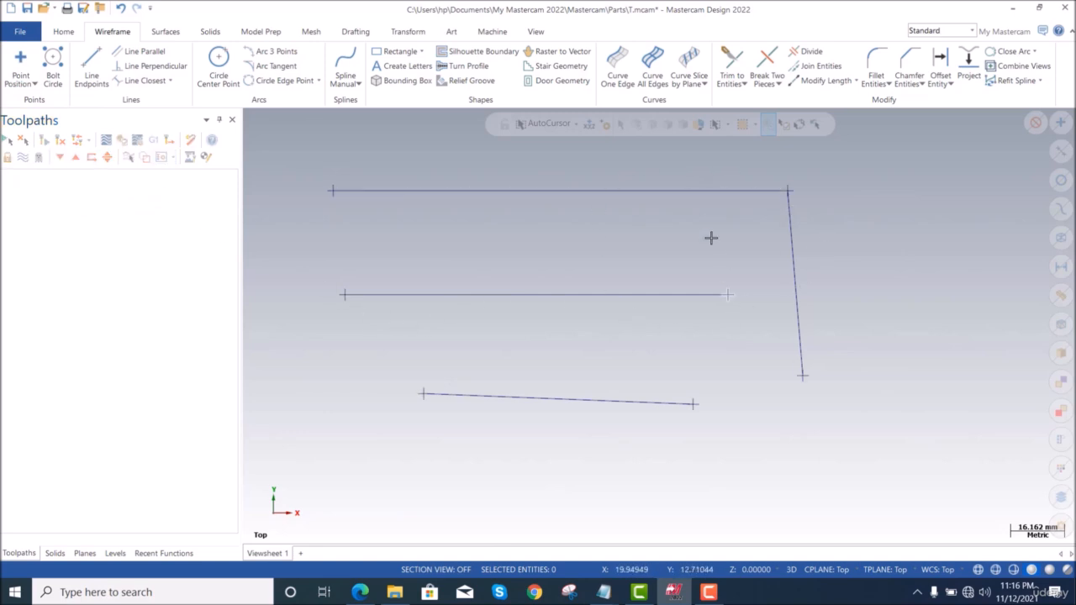
{"action": "left_click", "coordinate": [34, 83]}
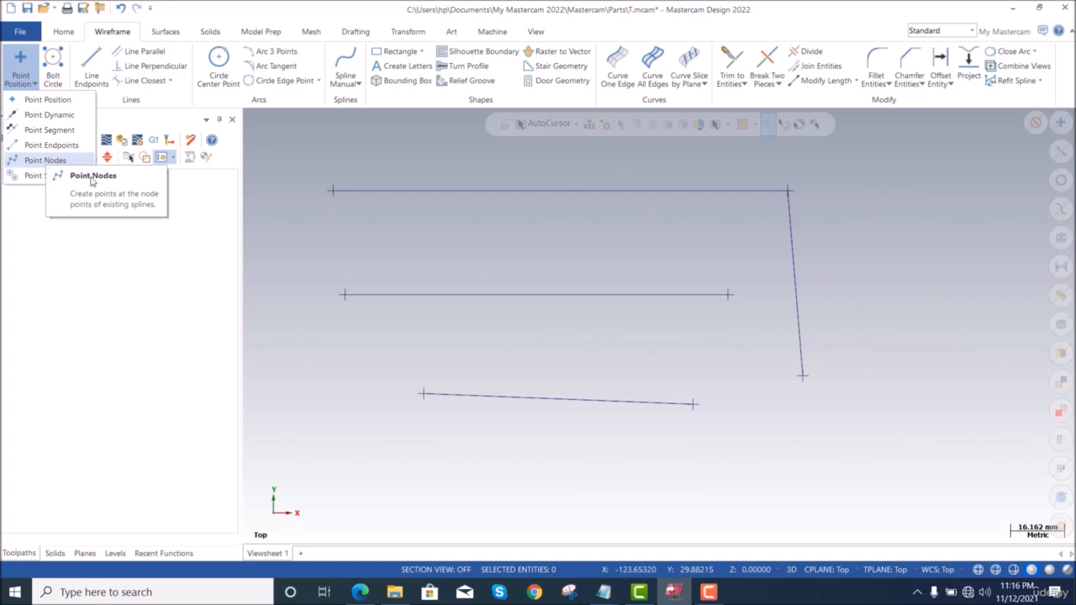
{"action": "left_click", "coordinate": [322, 244]}
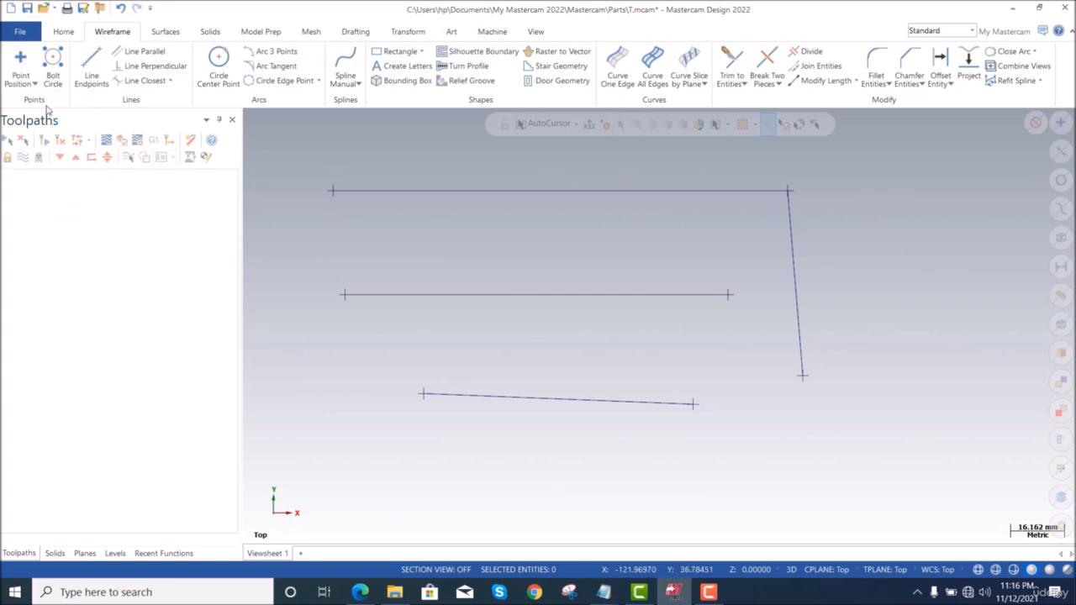
Create parallel lines offset 15 mm on both sides of the upper horizontal line
{"action": "left_click", "coordinate": [137, 54]}
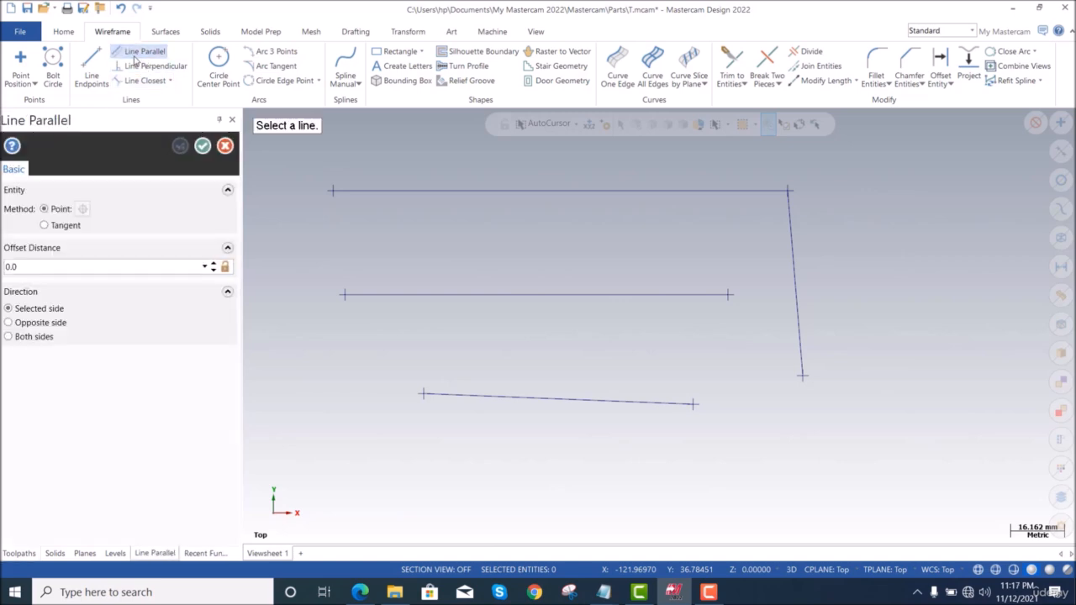
{"action": "left_click", "coordinate": [559, 193]}
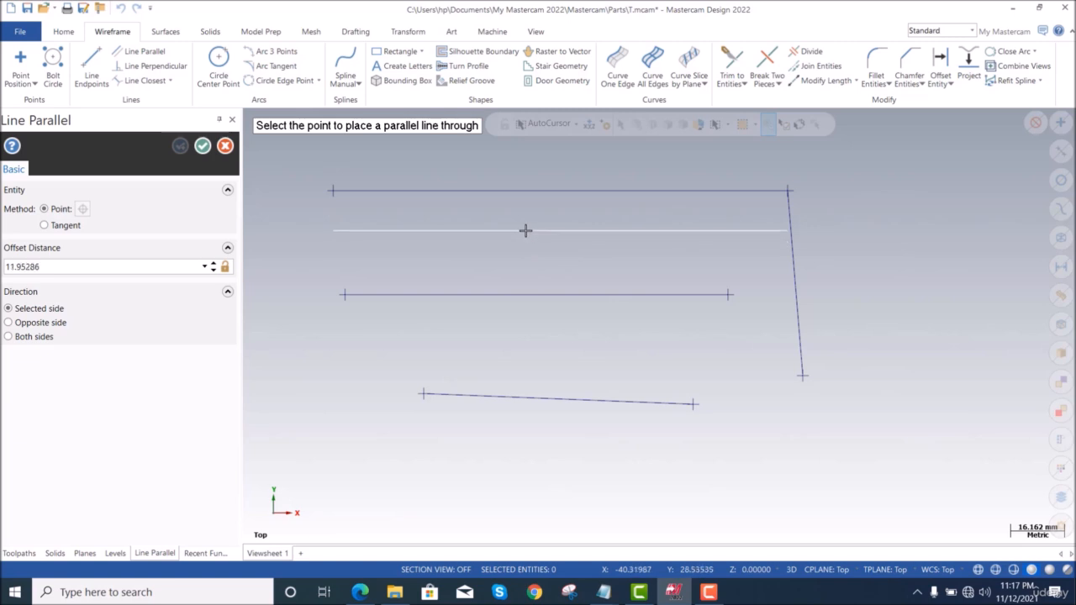
{"action": "left_click", "coordinate": [515, 250]}
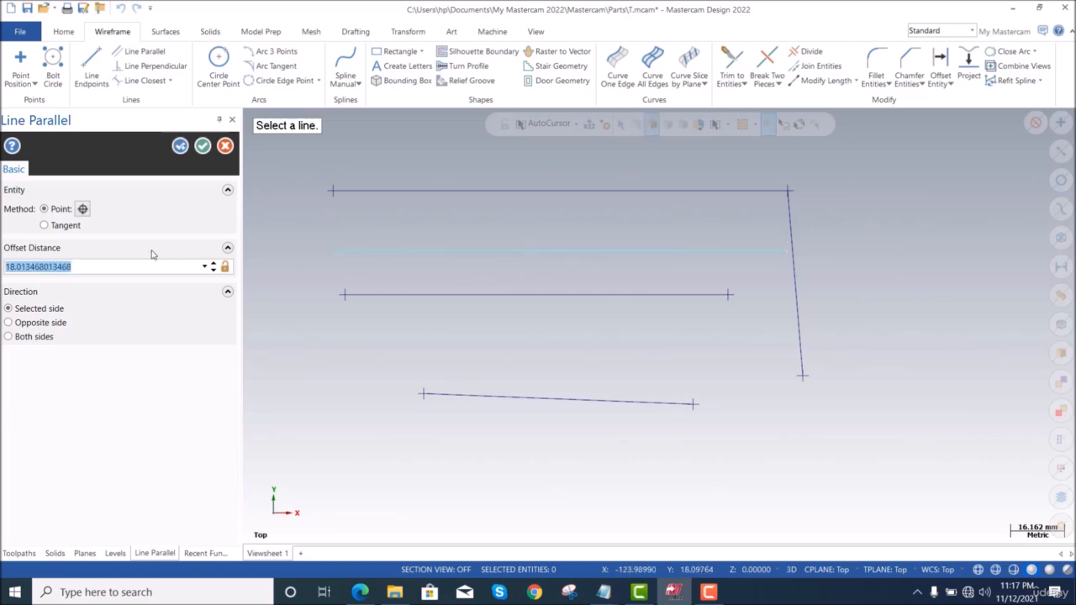
{"action": "type", "text": "15"}
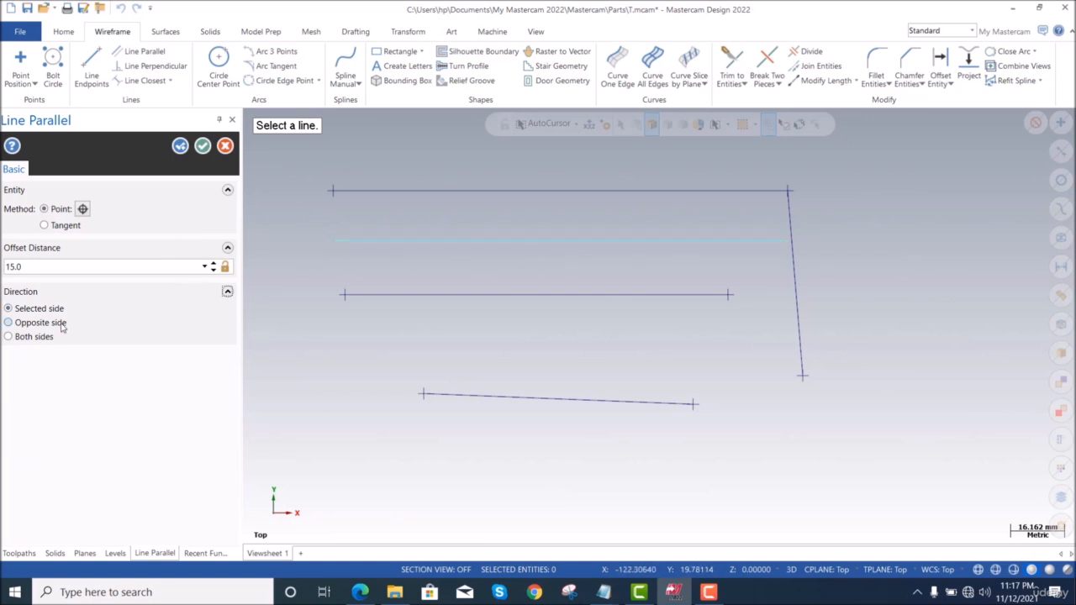
{"action": "left_click", "coordinate": [7, 323]}
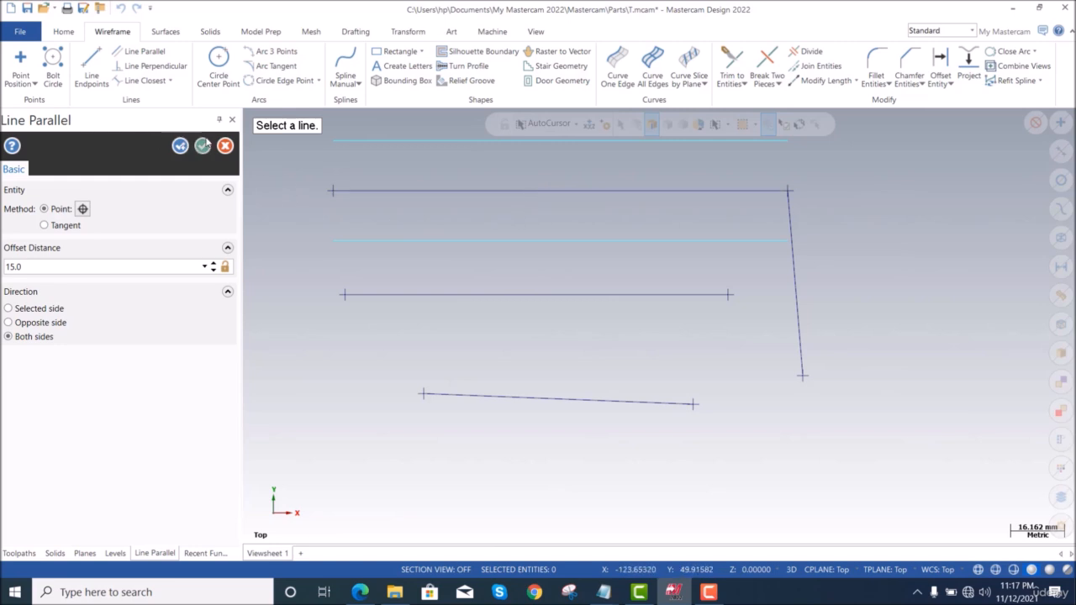
{"action": "left_click", "coordinate": [203, 145]}
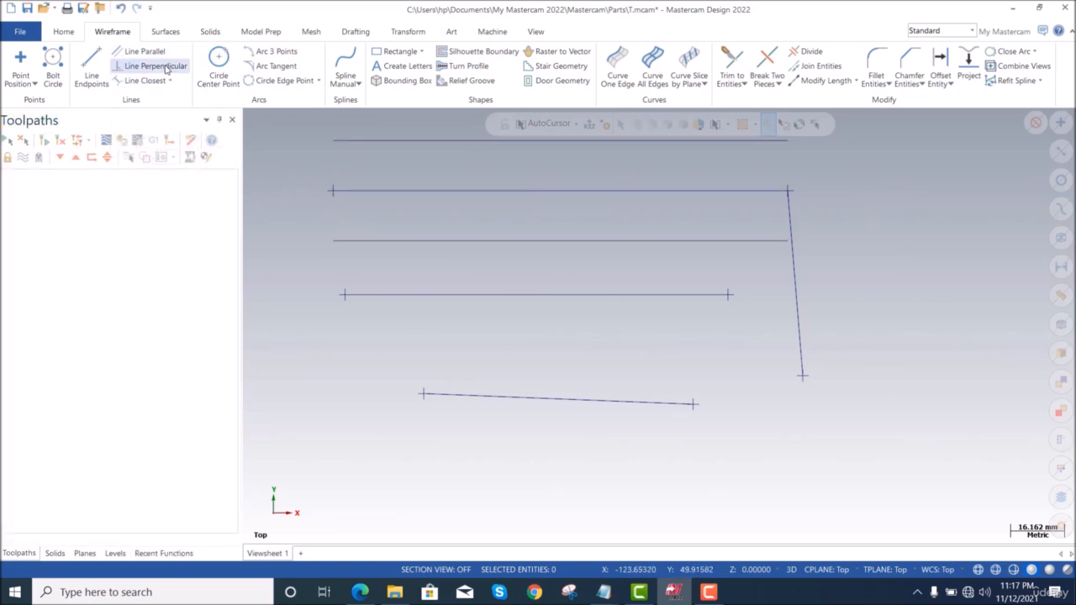
Create 20 mm perpendicular lines on both sides of the lowest, slightly sloping line, near its left end
{"action": "left_click", "coordinate": [168, 67]}
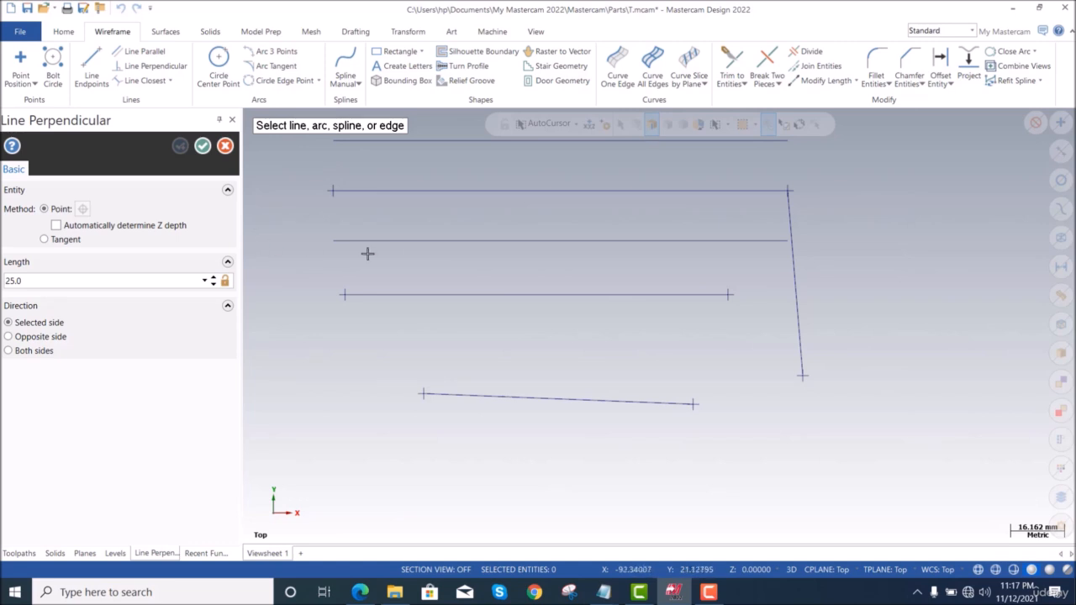
{"action": "double_click", "coordinate": [27, 286]}
{"action": "key", "text": "Return"}
{"action": "left_click", "coordinate": [612, 401]}
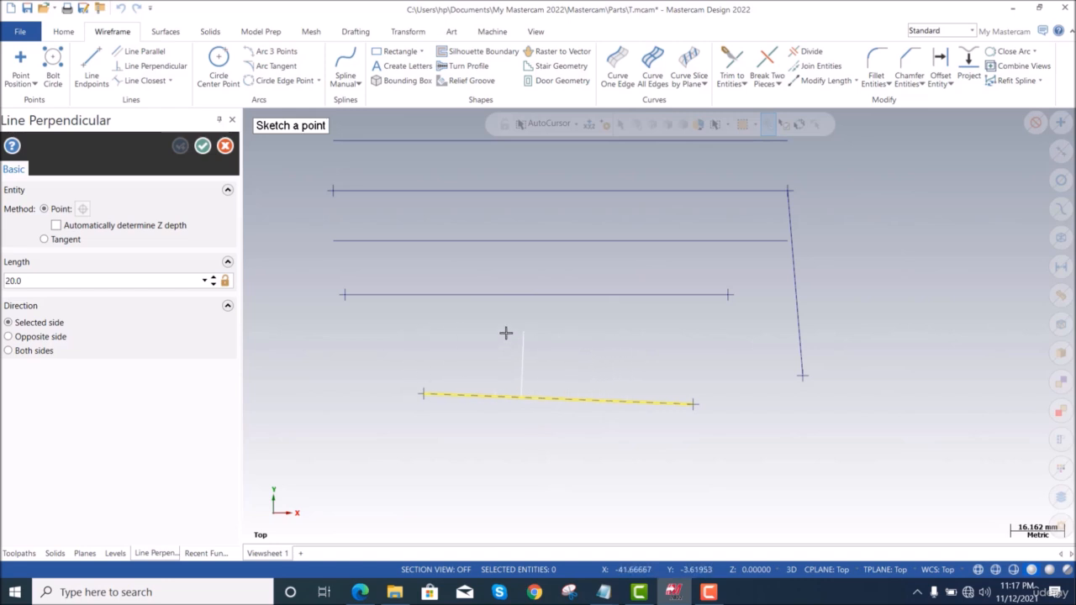
{"action": "left_click", "coordinate": [467, 346]}
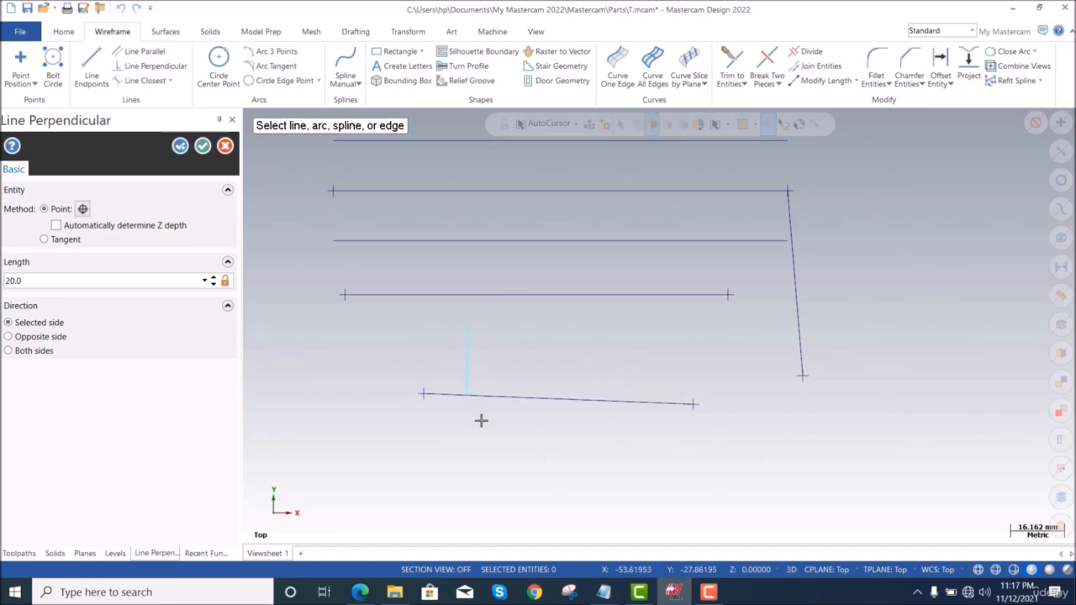
{"action": "left_click", "coordinate": [12, 337]}
{"action": "left_click", "coordinate": [203, 145]}
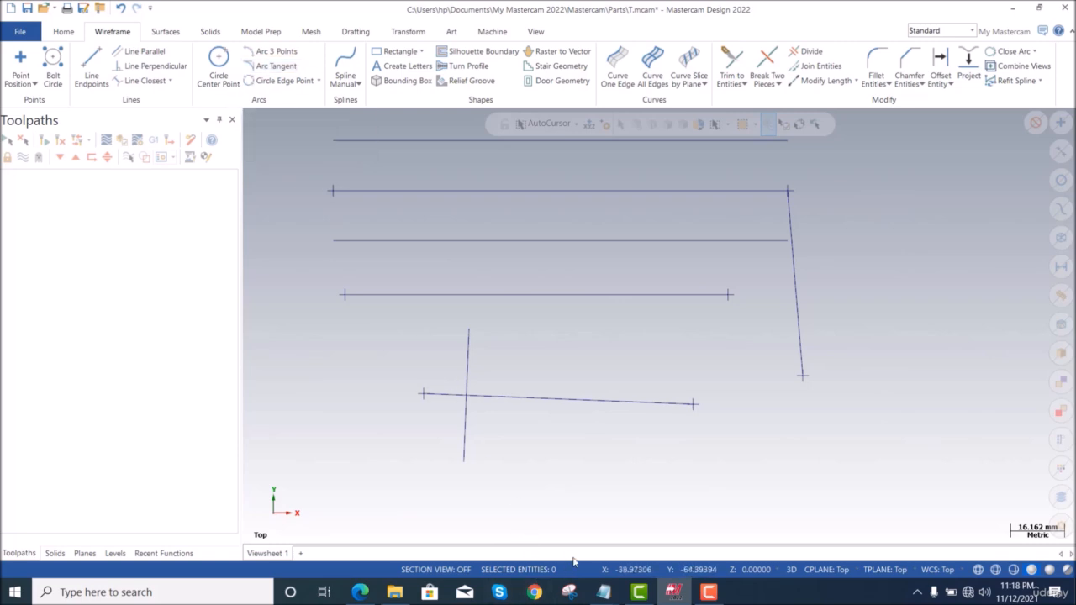
Clear all existing geometry and draw a center-point circle with a 30 mm radius in the upper middle of the drawing area
{"action": "key", "text": "ctrl+a"}
{"action": "key", "text": "Delete"}
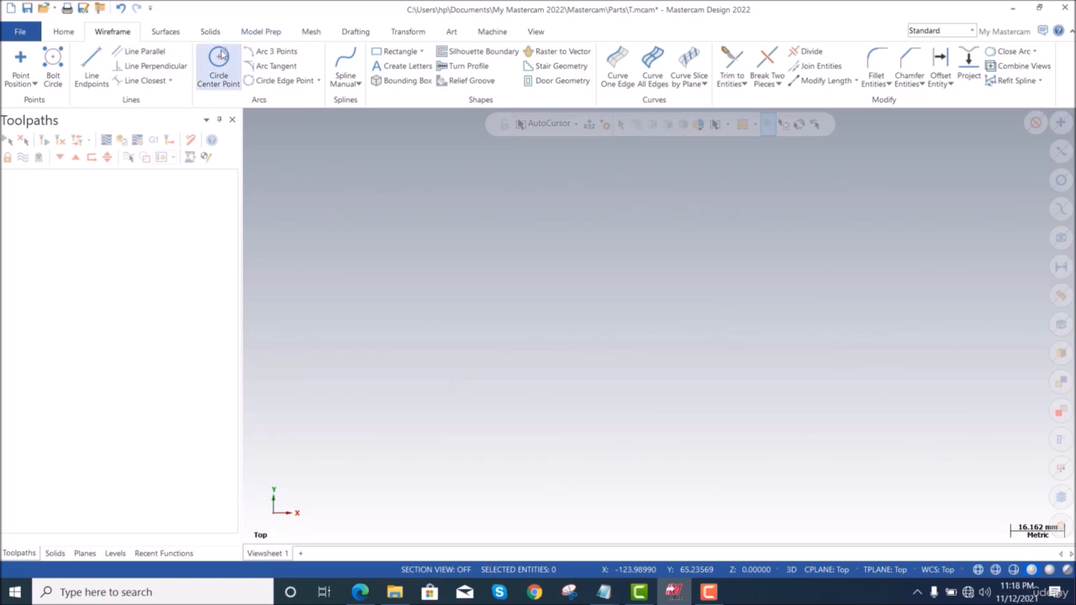
{"action": "left_click", "coordinate": [220, 57]}
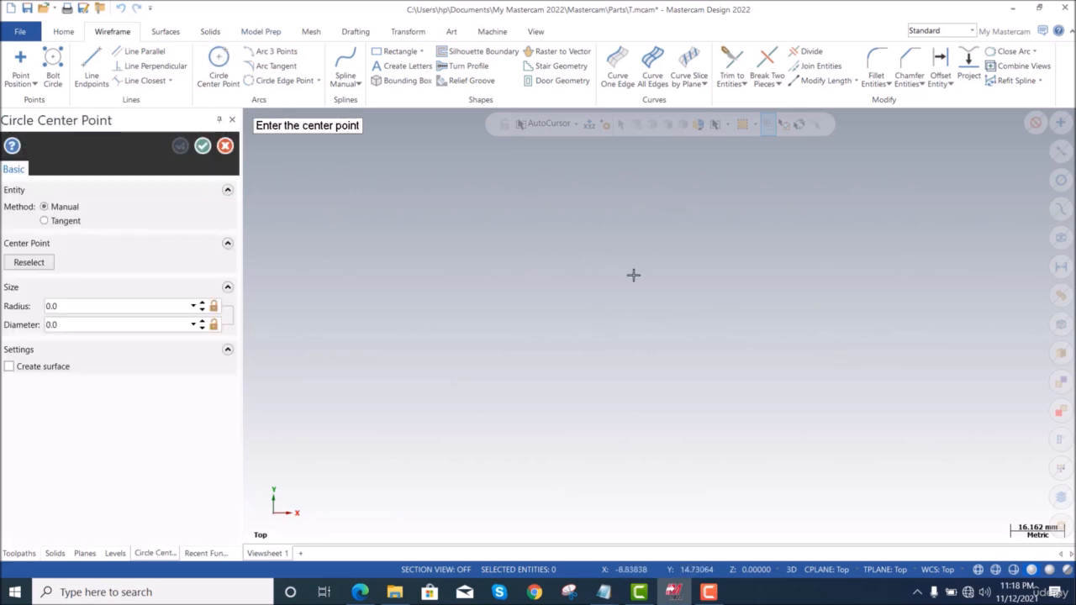
{"action": "left_click", "coordinate": [666, 272]}
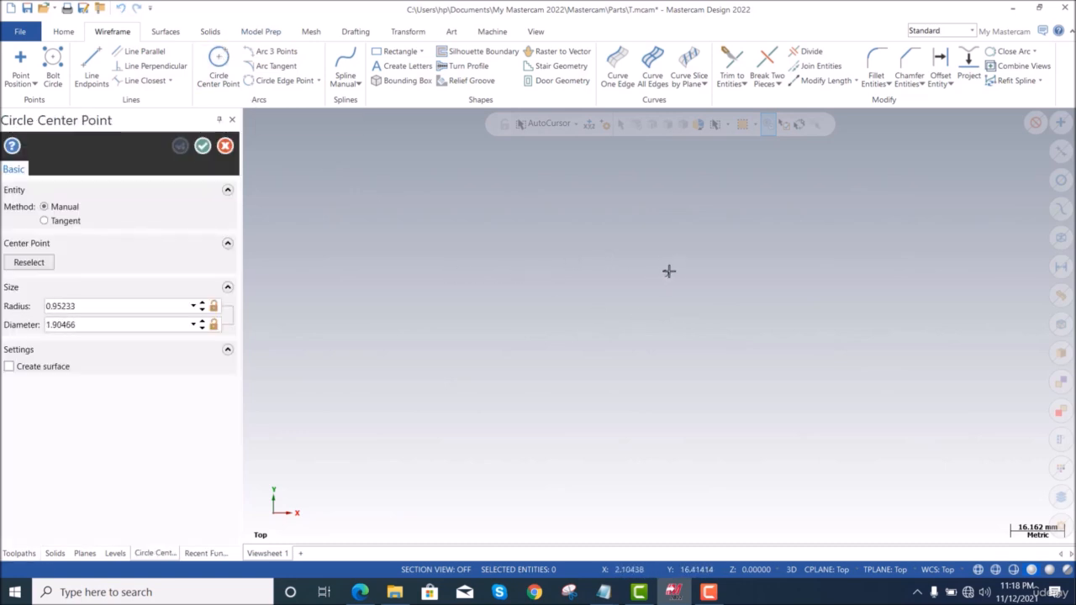
{"action": "left_click", "coordinate": [568, 247]}
{"action": "double_click", "coordinate": [80, 307]}
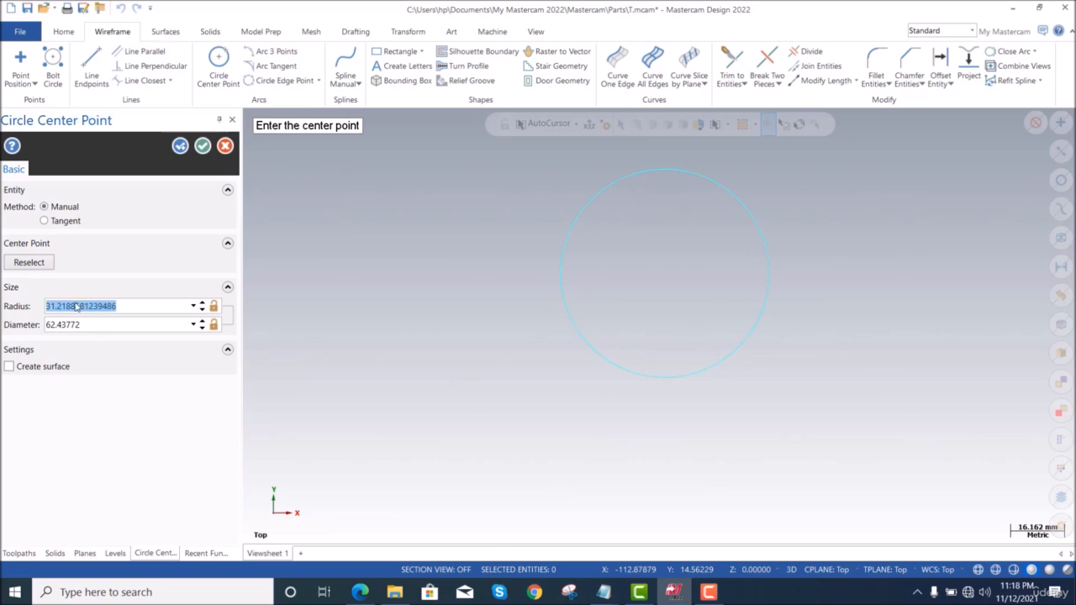
{"action": "type", "text": "30"}
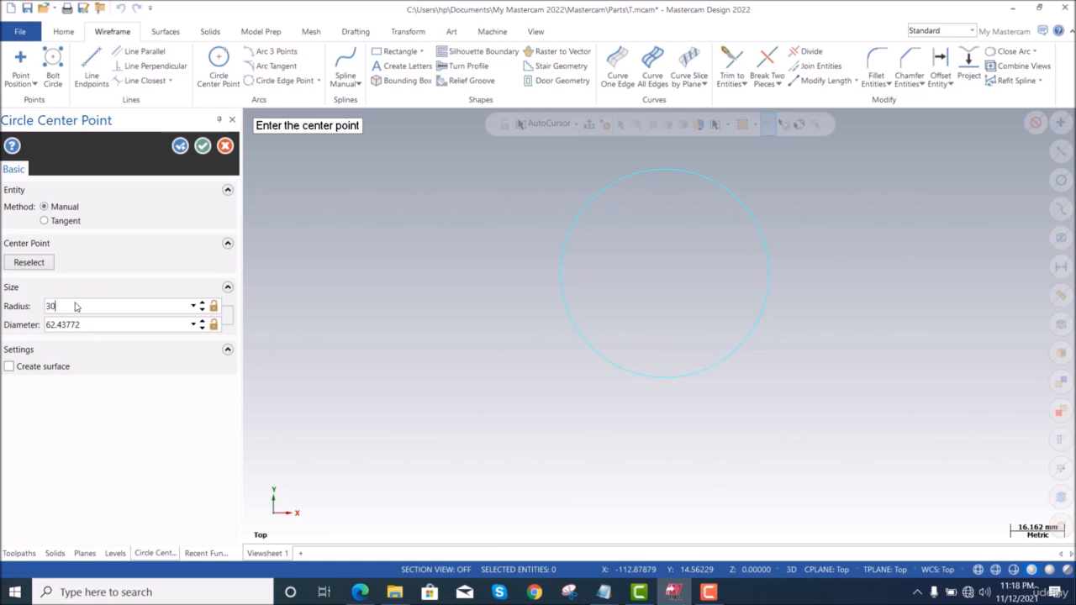
{"action": "key", "text": "Tab"}
{"action": "left_click", "coordinate": [203, 146]}
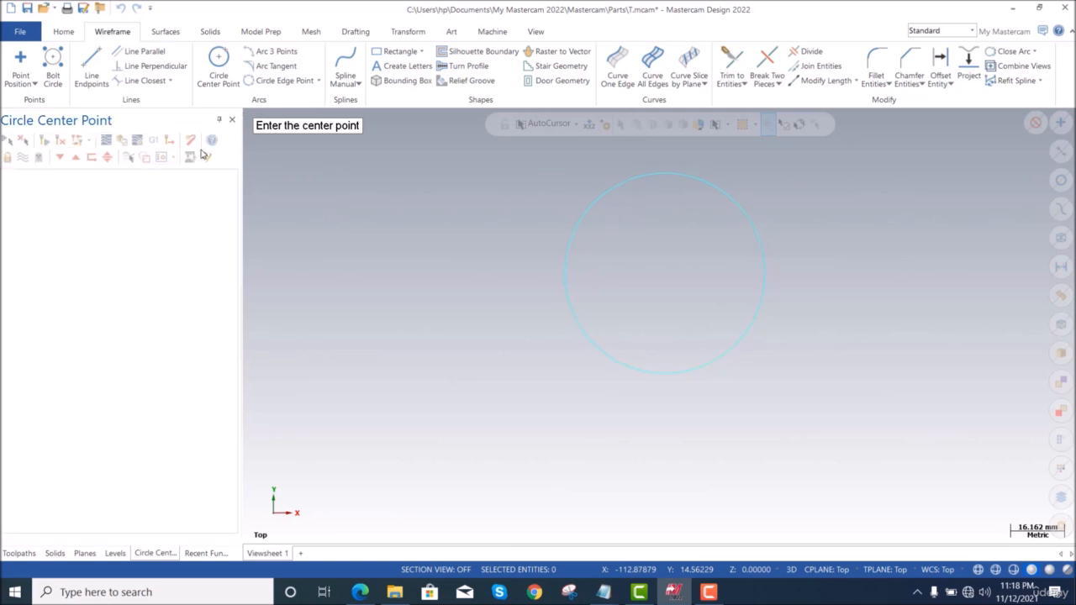
Draw a vertical two-endpoint line about 79 mm long to the left of the circle
{"action": "left_click", "coordinate": [90, 64]}
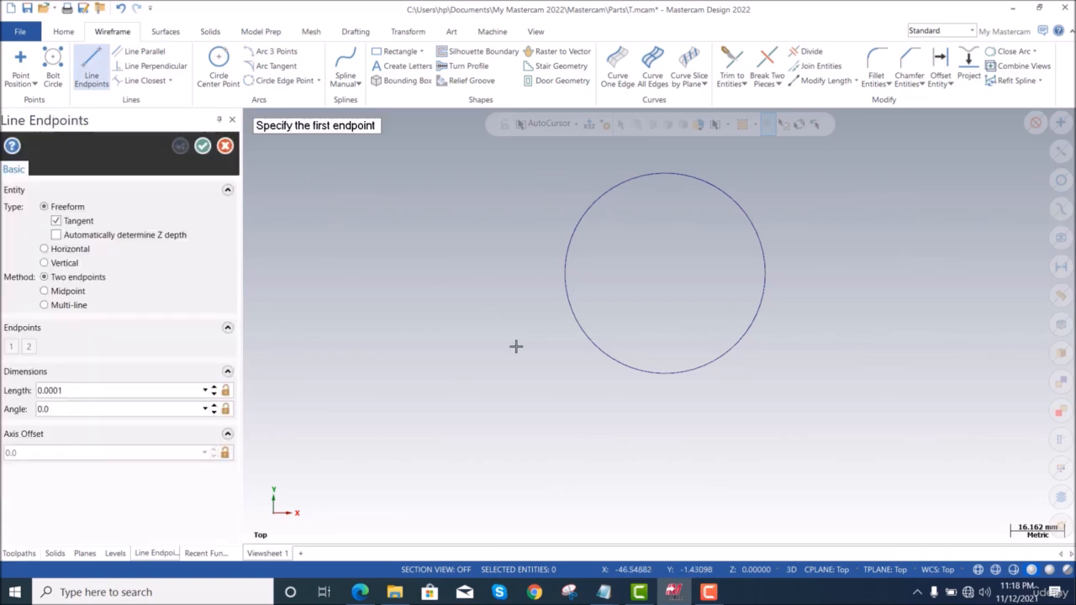
{"action": "left_click", "coordinate": [377, 163]}
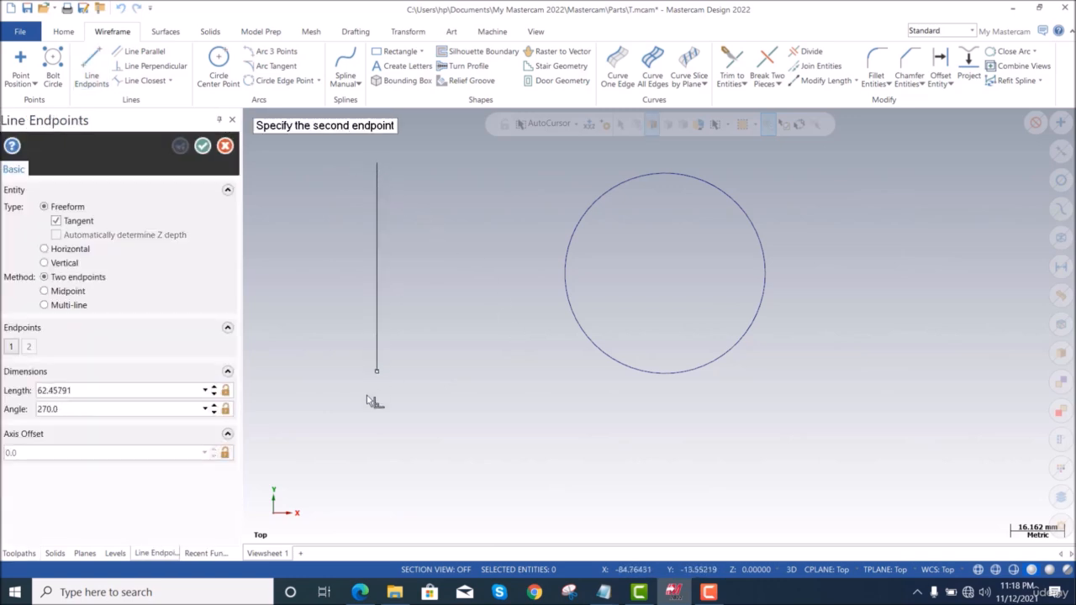
{"action": "left_click", "coordinate": [376, 427]}
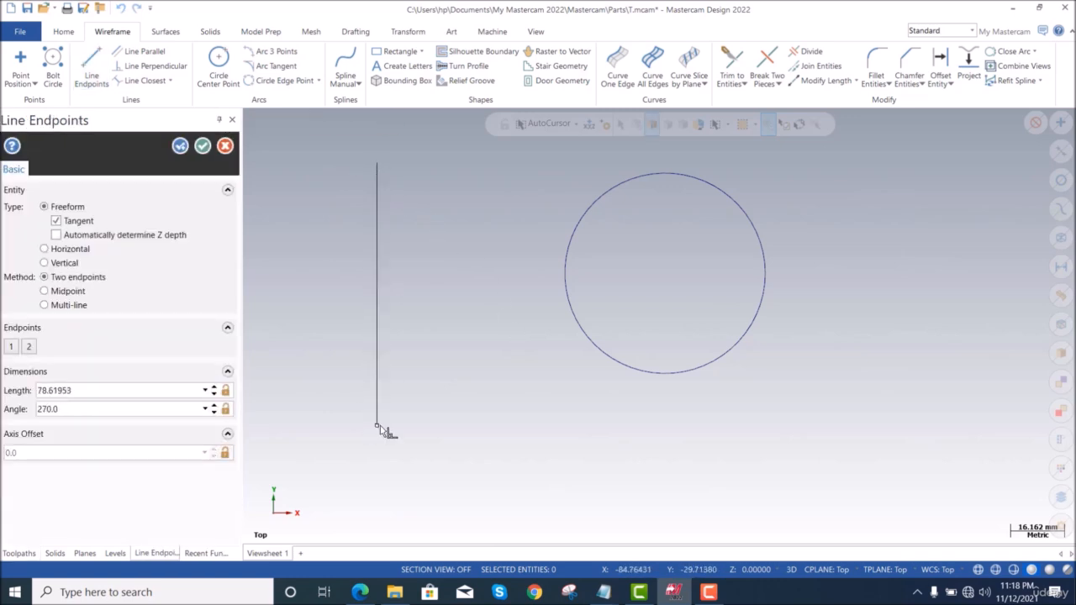
{"action": "left_click", "coordinate": [202, 147]}
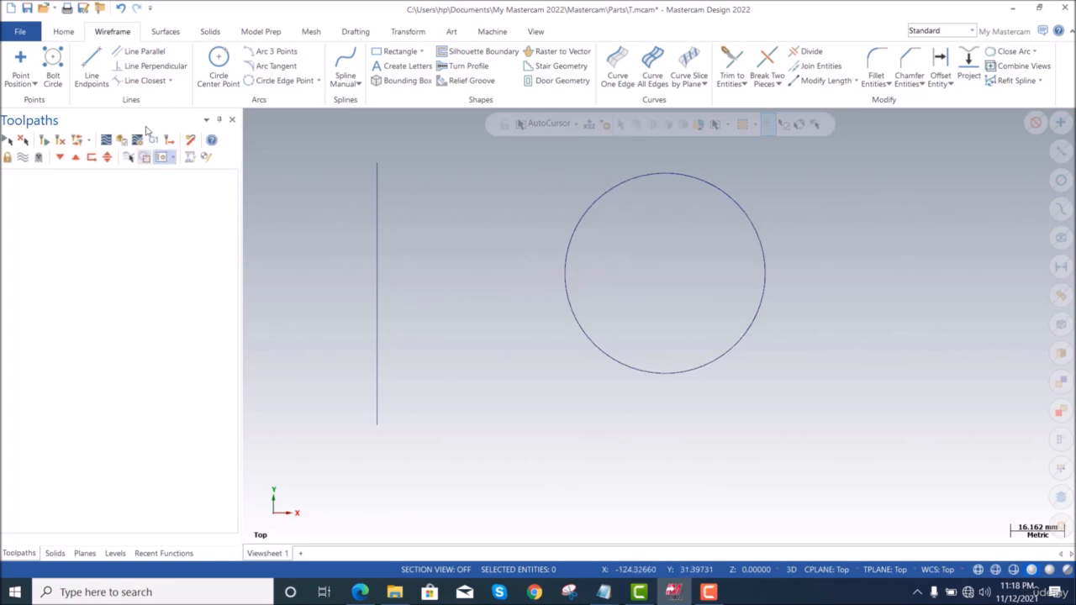
Create a Line Closest between the circle and the vertical line
{"action": "left_click", "coordinate": [119, 83]}
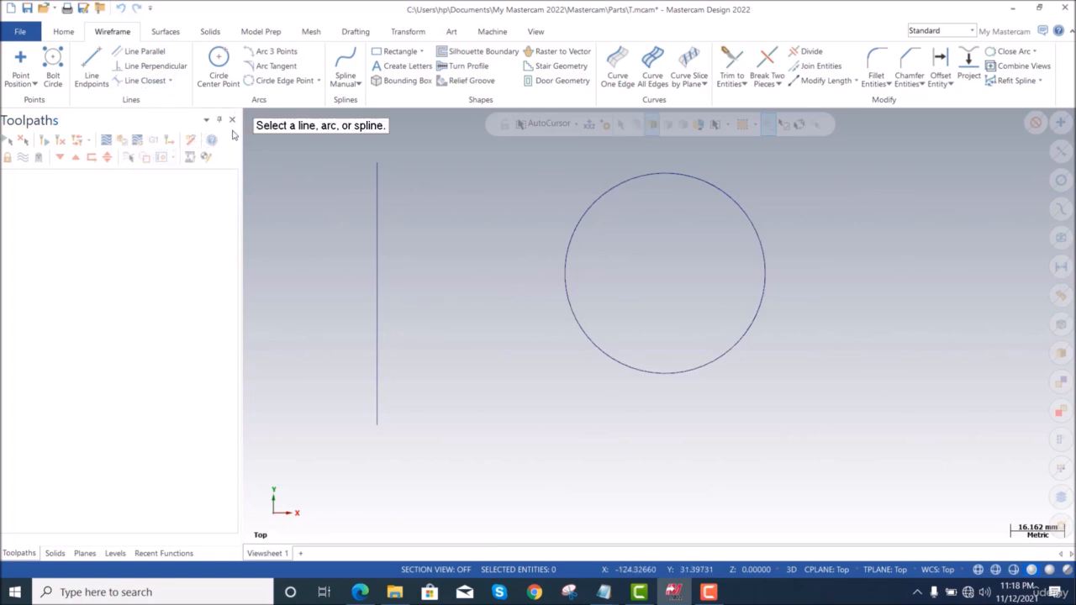
{"action": "left_click", "coordinate": [570, 291]}
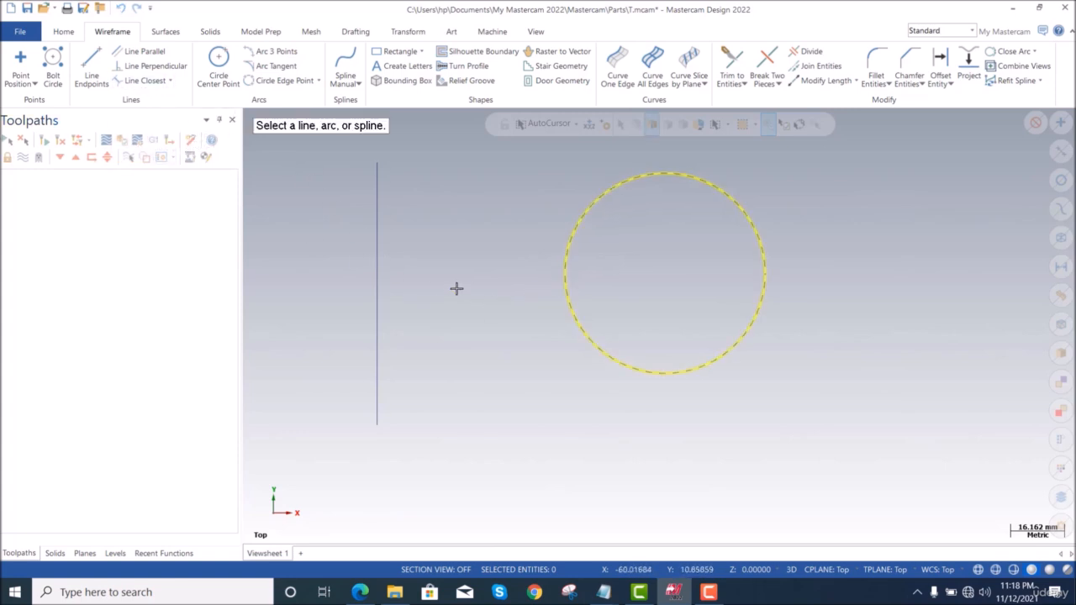
{"action": "left_click", "coordinate": [378, 261]}
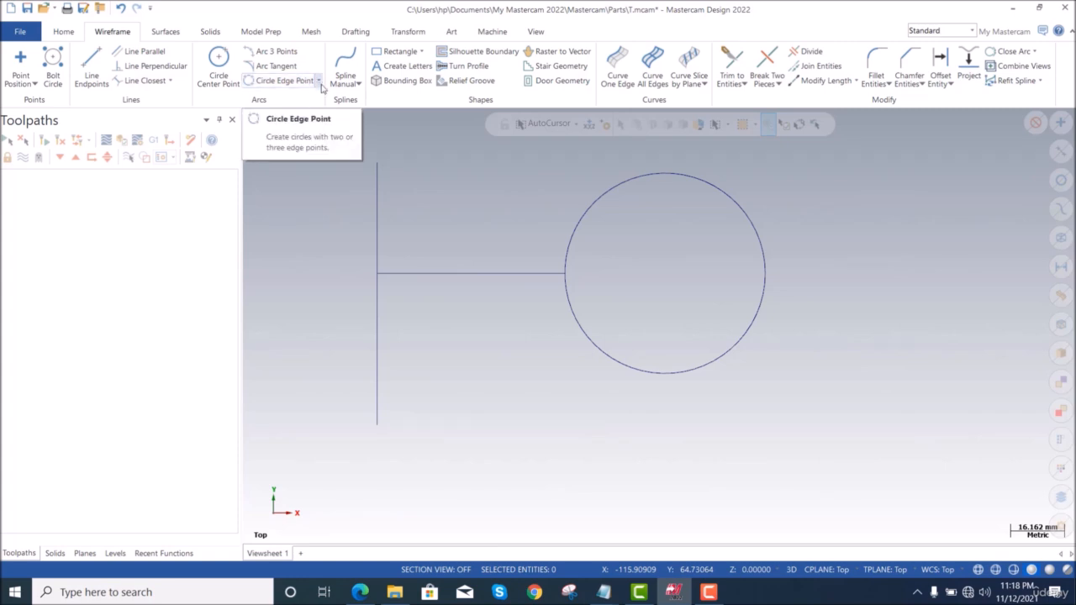
Bisect the upper part of the vertical line and the horizontal connecting line, setting the bisector's length to 30 mm and then 60 mm
{"action": "left_click", "coordinate": [169, 81]}
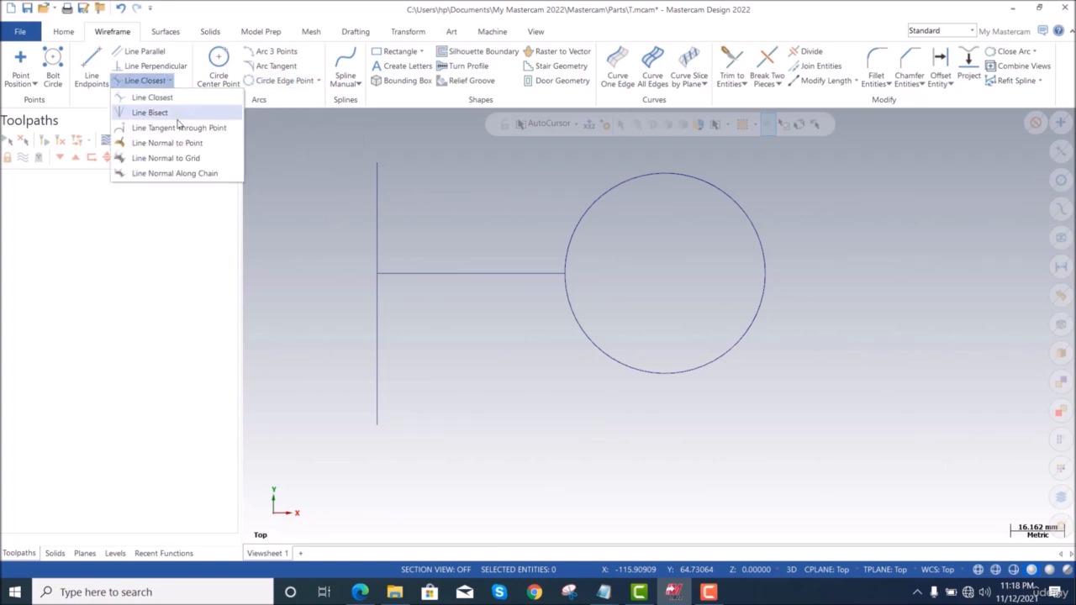
{"action": "left_click", "coordinate": [379, 220]}
{"action": "left_click", "coordinate": [447, 274]}
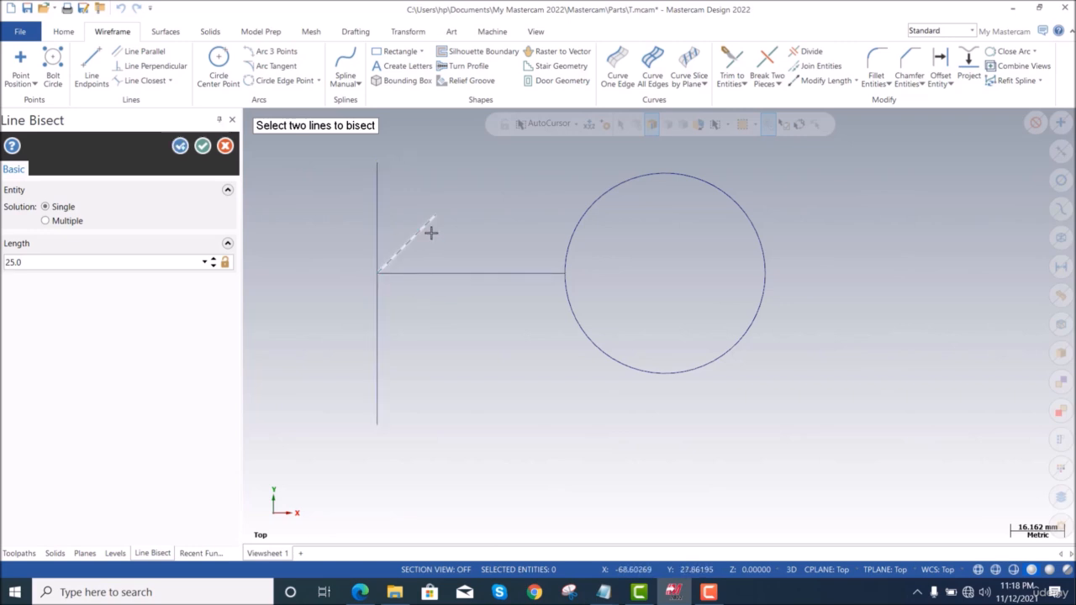
{"action": "left_click_drag", "start_coordinate": [22, 264], "coordinate": [7, 266]}
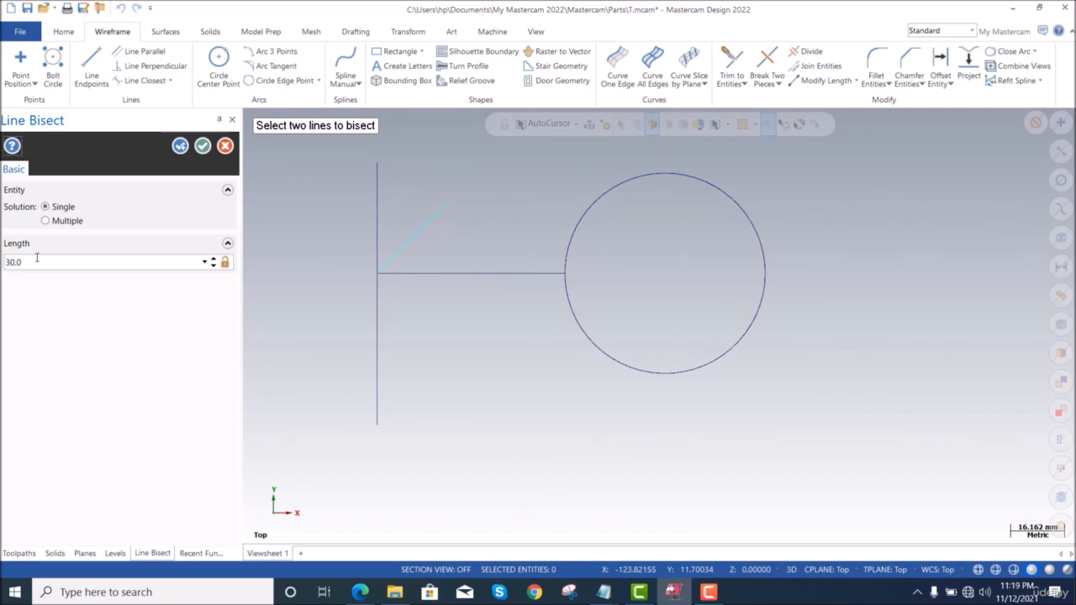
{"action": "left_click_drag", "start_coordinate": [36, 261], "coordinate": [29, 270]}
Try the Multiple bisect solution, keeping the lower-right diagonal, and switch back to the Single solution
{"action": "left_click", "coordinate": [46, 221]}
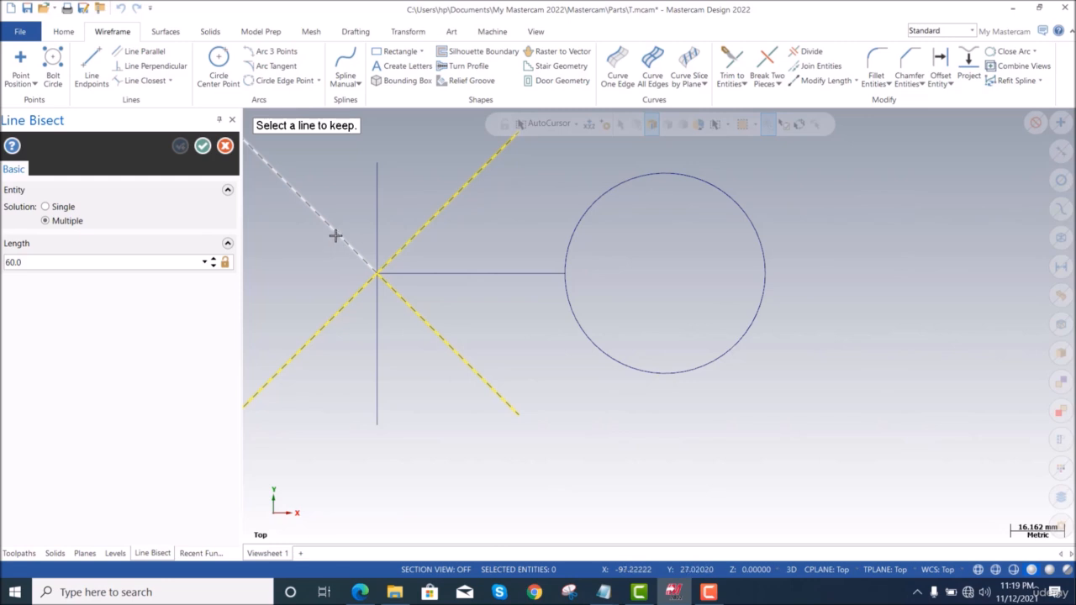
{"action": "left_click", "coordinate": [441, 339]}
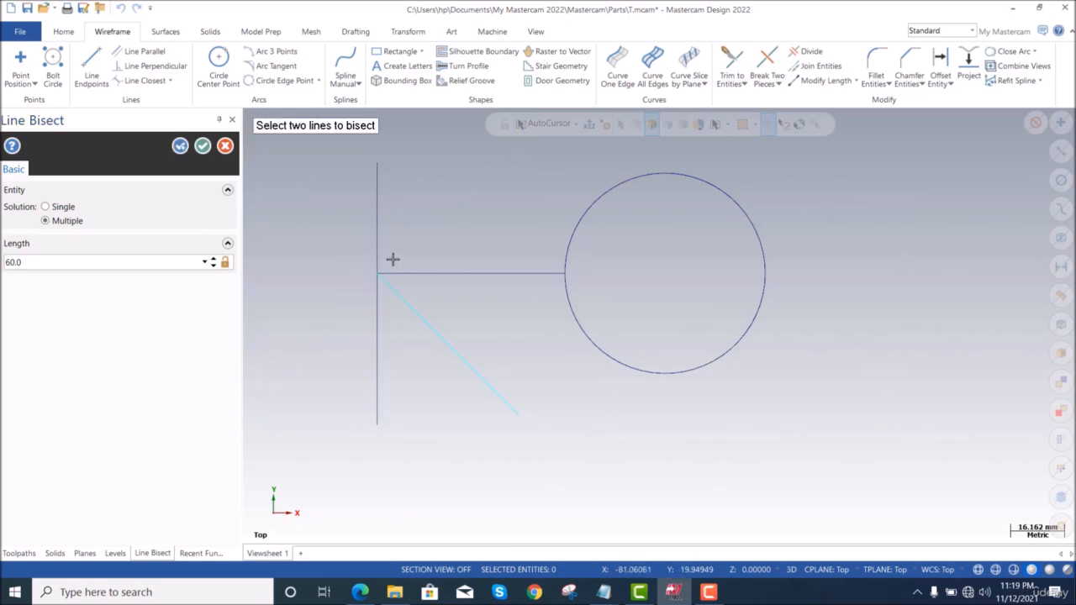
{"action": "left_click", "coordinate": [45, 207]}
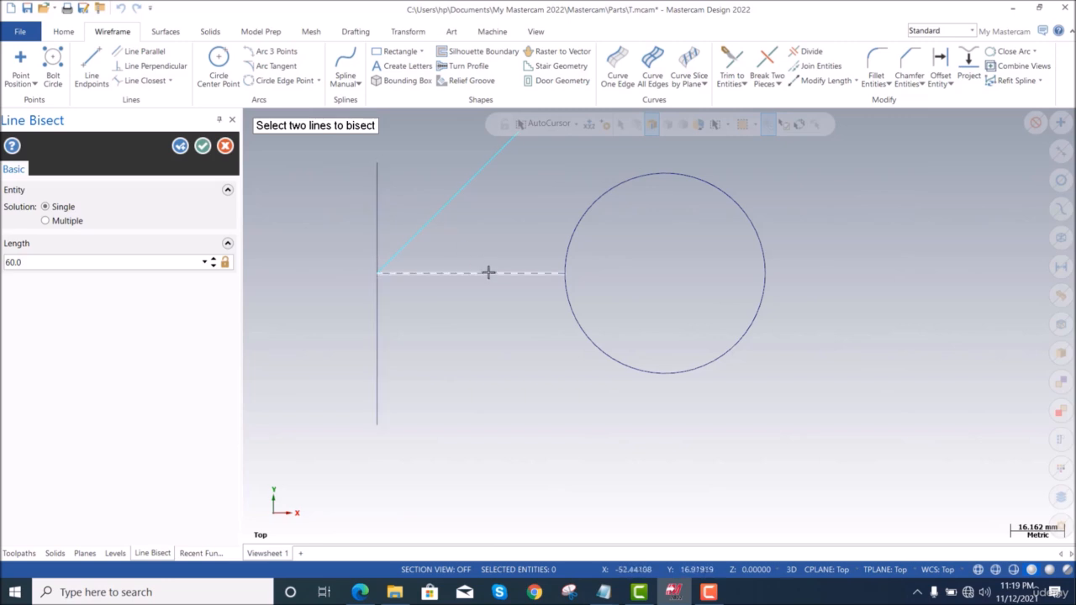
Use the Multiple bisect solution and keep the upper-left 60 mm diagonal as the bisecting line
{"action": "left_click", "coordinate": [44, 221]}
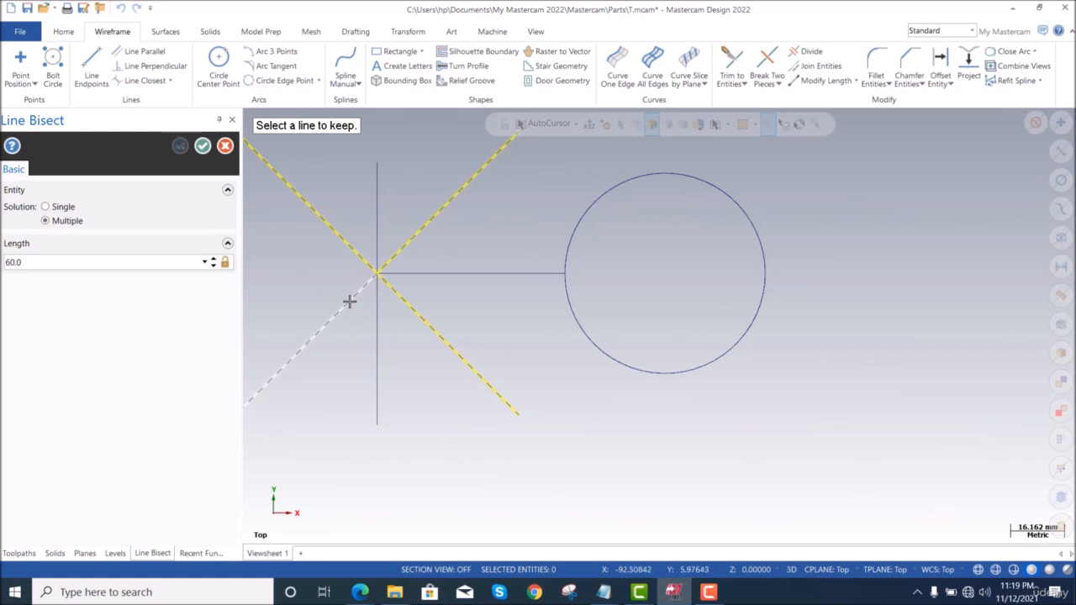
{"action": "left_click", "coordinate": [330, 227]}
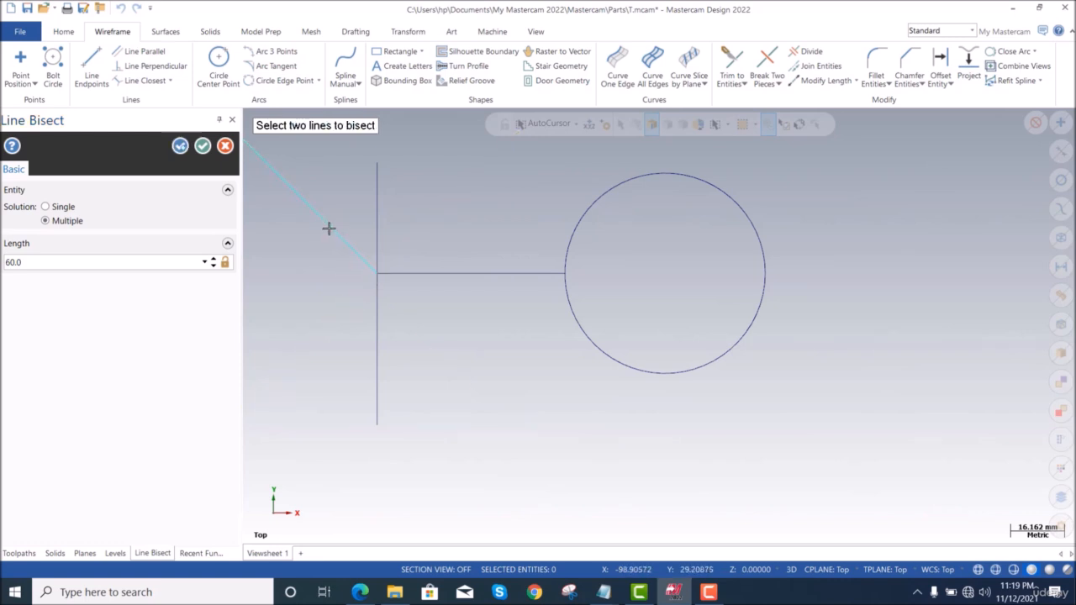
{"action": "left_click", "coordinate": [202, 146]}
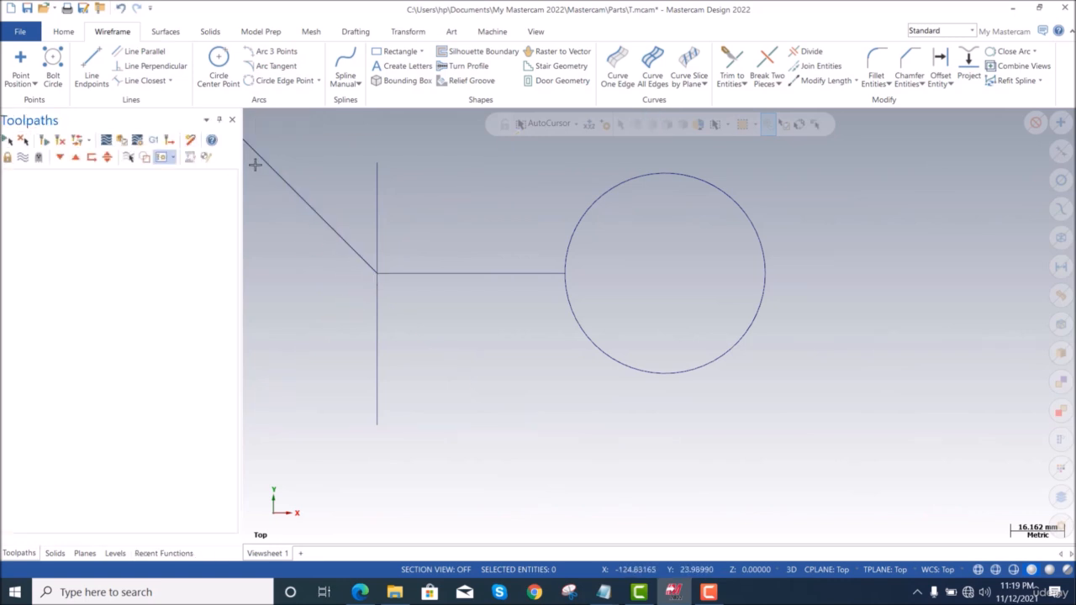
Create a Line Tangent Through Point from near the circle's bottom toward the lower right, with a length of 50 mm
{"action": "left_click", "coordinate": [171, 80]}
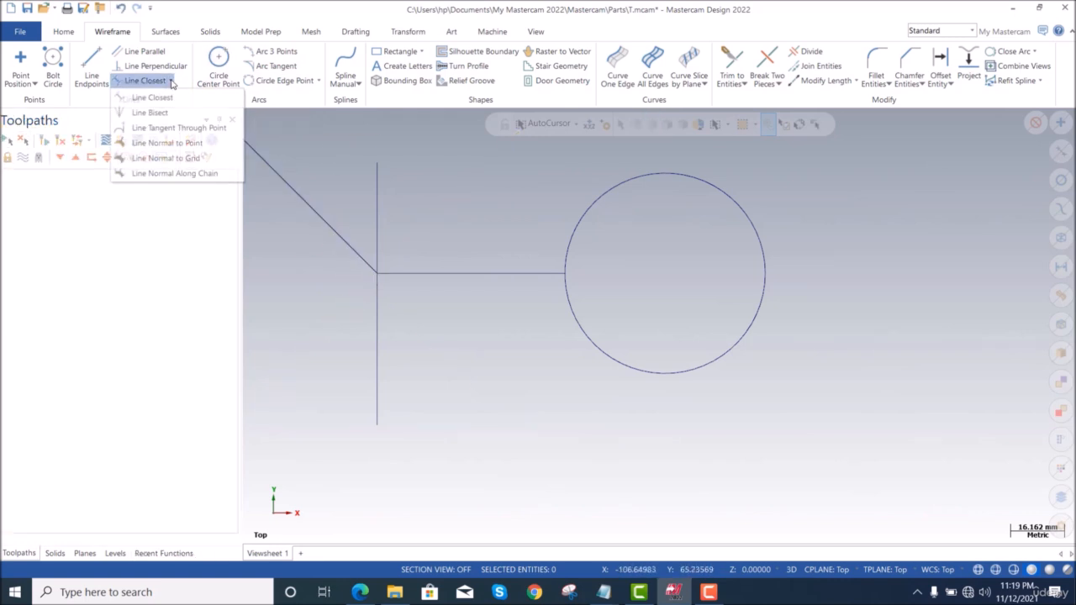
{"action": "left_click", "coordinate": [181, 131]}
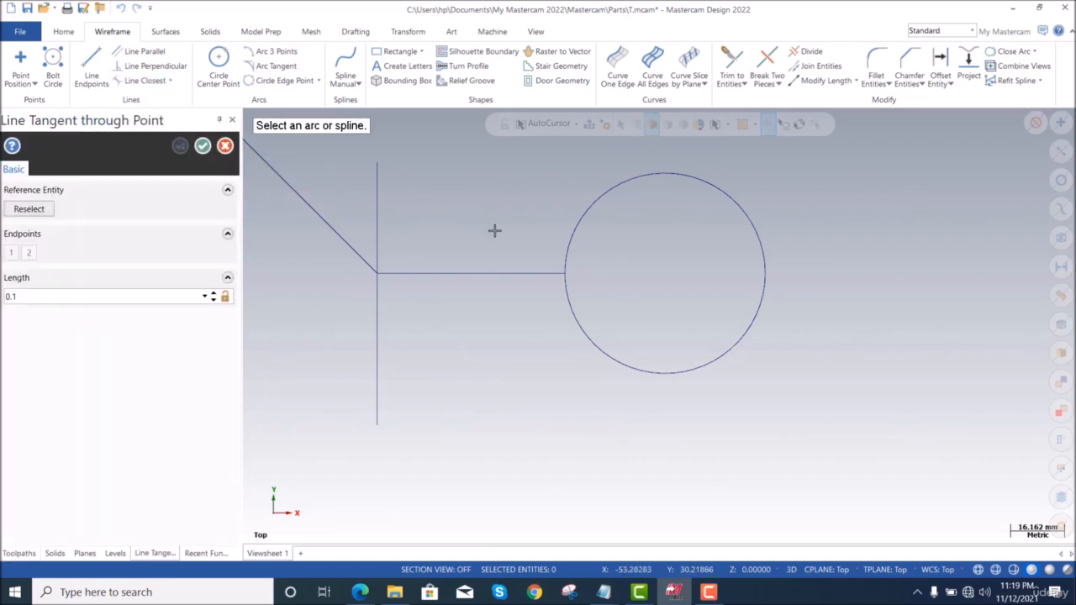
{"action": "left_click", "coordinate": [584, 330]}
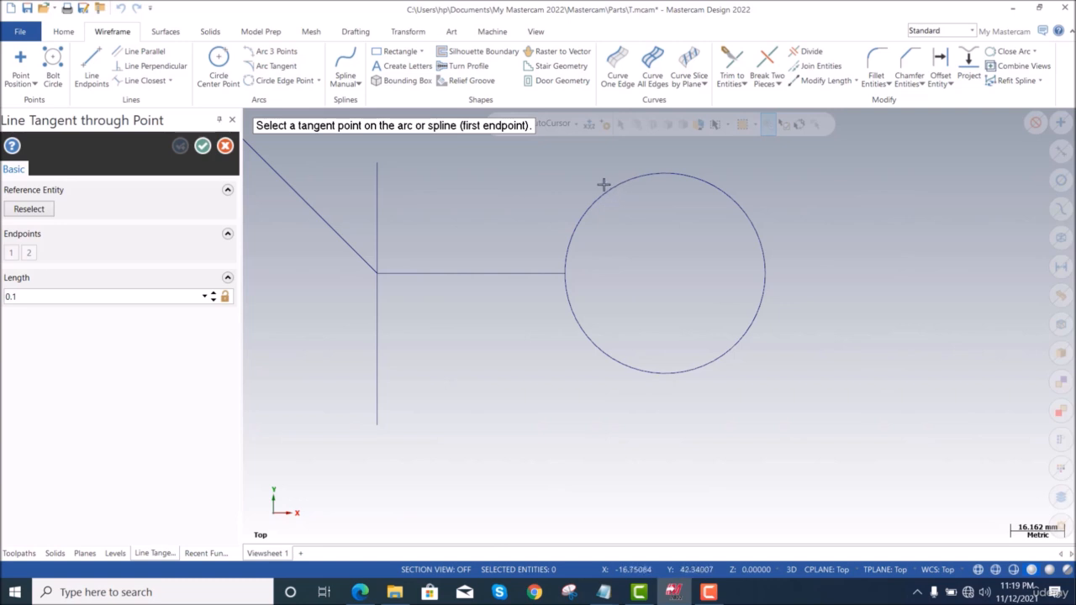
{"action": "left_click", "coordinate": [648, 372]}
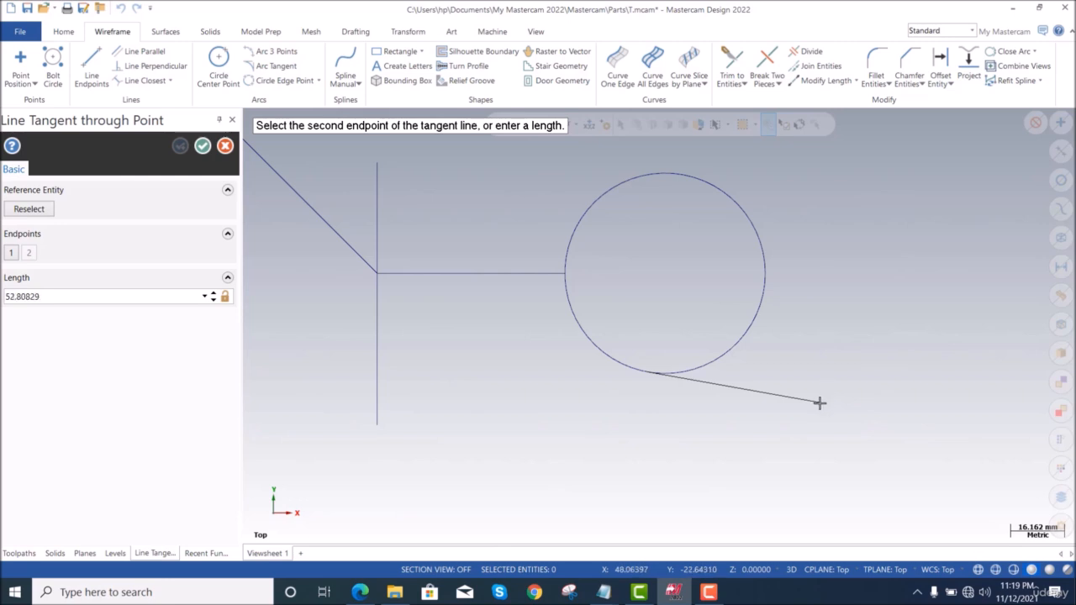
{"action": "left_click", "coordinate": [821, 428]}
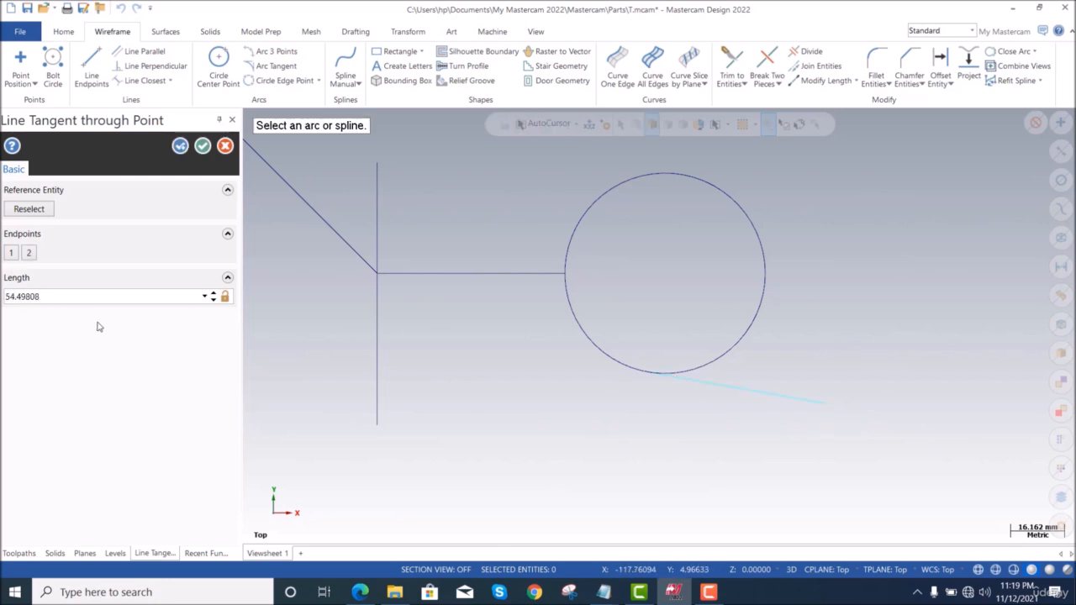
{"action": "left_click", "coordinate": [78, 291]}
{"action": "type", "text": "50.0"}
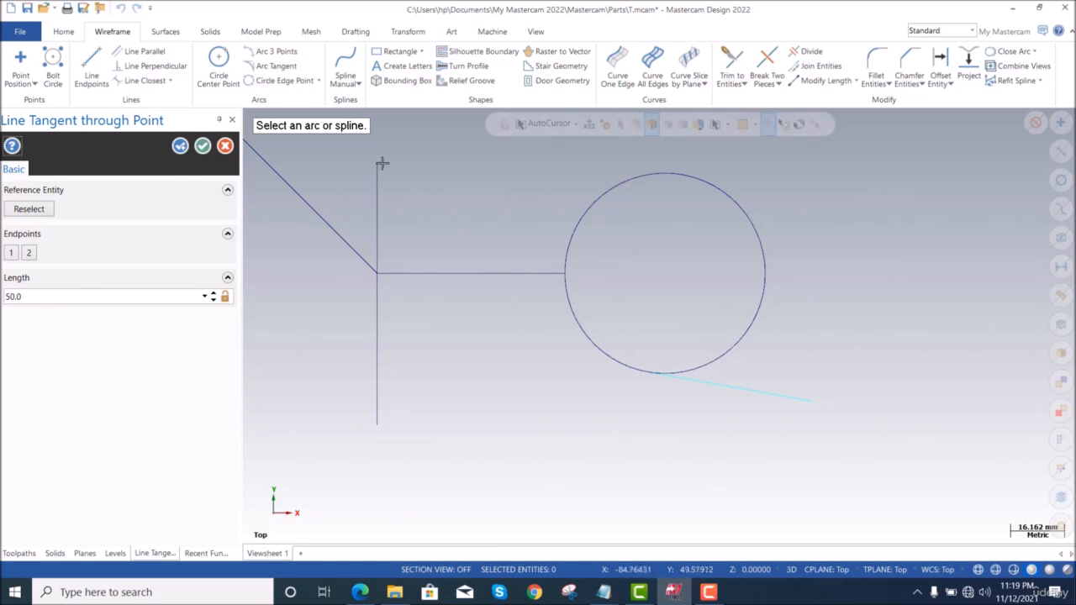
{"action": "left_click", "coordinate": [180, 147]}
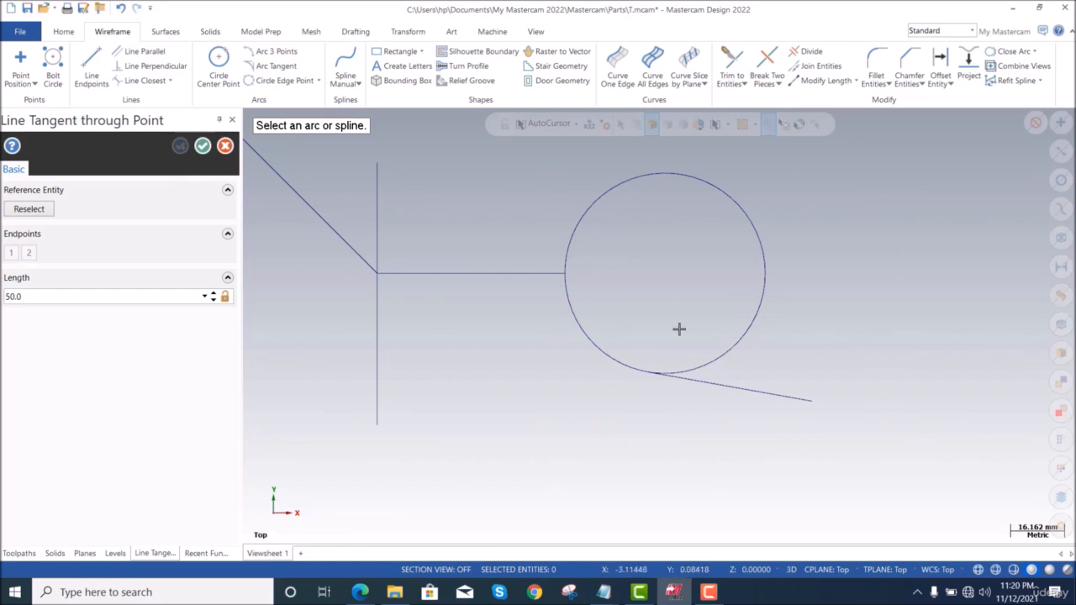
Add a second tangent line about 26 mm long, running upward from the right side of the circle
{"action": "left_click", "coordinate": [766, 313]}
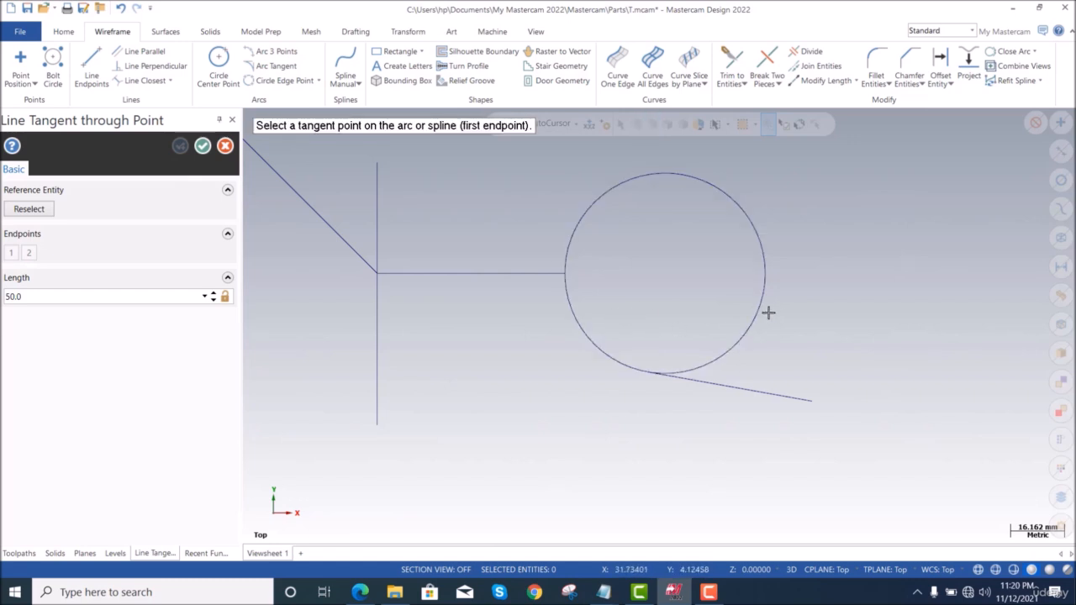
{"action": "left_click", "coordinate": [761, 249]}
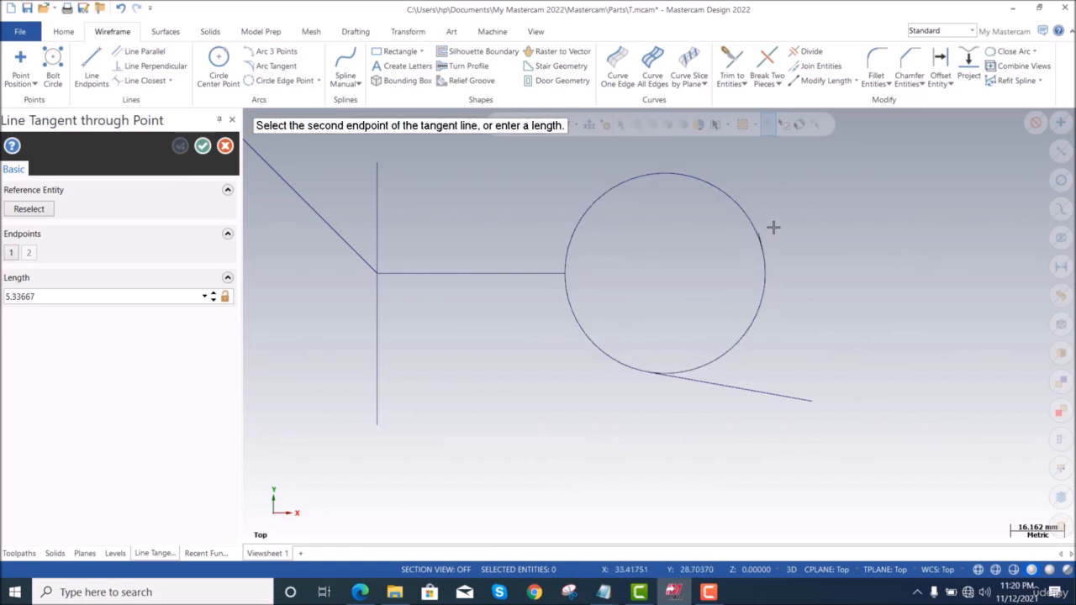
{"action": "left_click", "coordinate": [740, 165]}
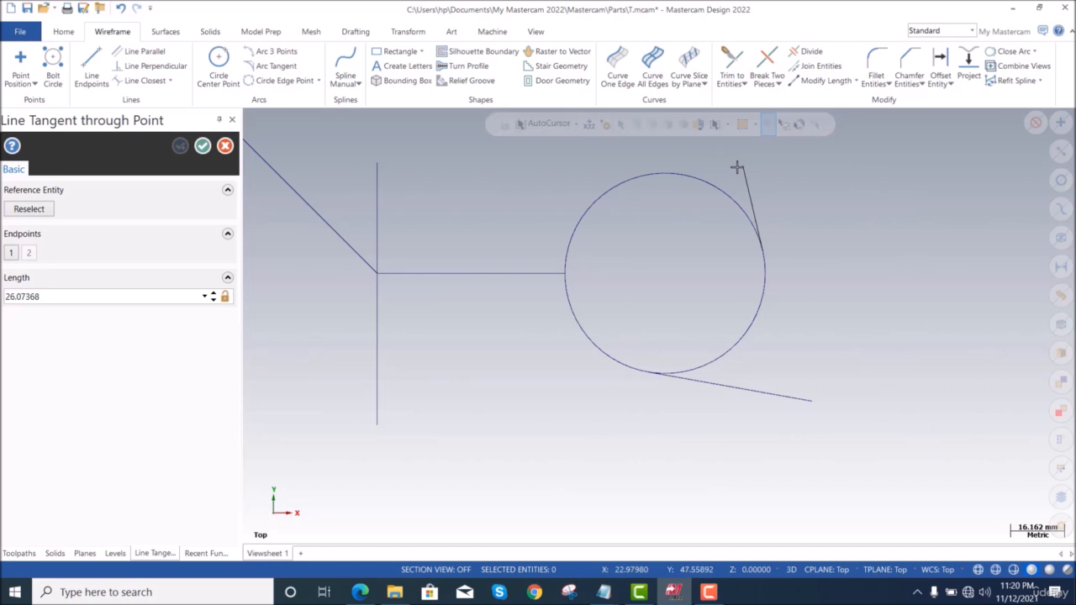
{"action": "left_click", "coordinate": [202, 145]}
Delete all existing geometry and draw a nearly closed Arc 3 Points, leaving its gap at the upper left
{"action": "key", "text": "ctrl+a"}
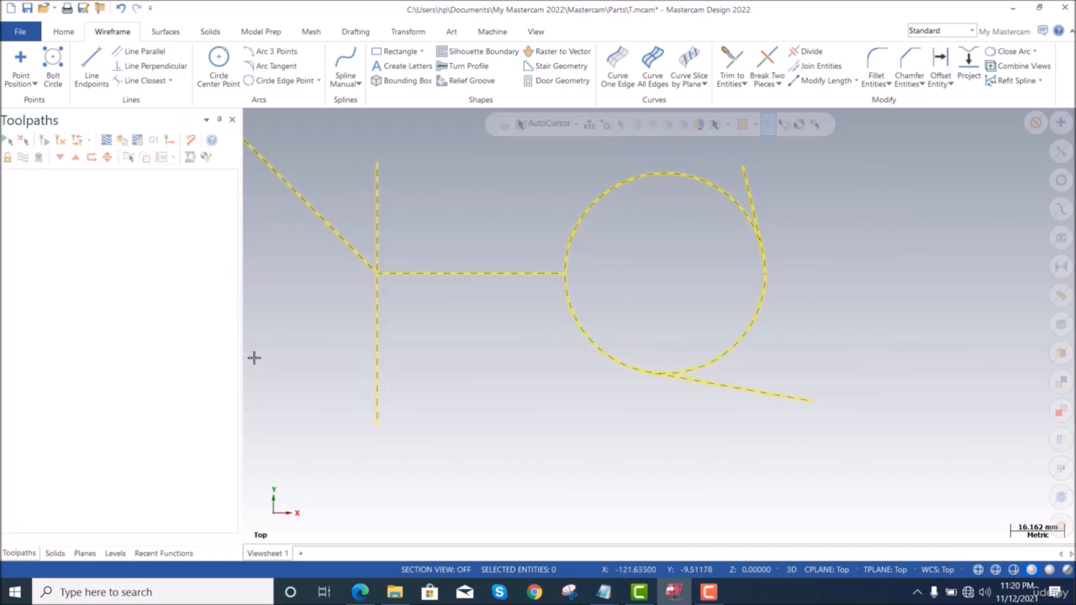
{"action": "key", "text": "Delete"}
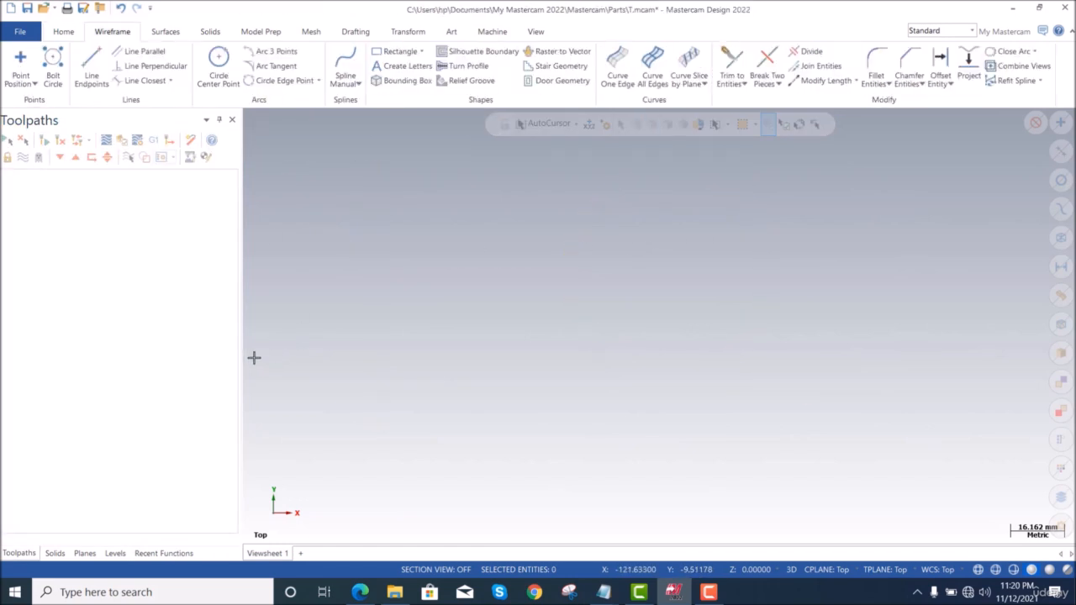
{"action": "left_click", "coordinate": [263, 55]}
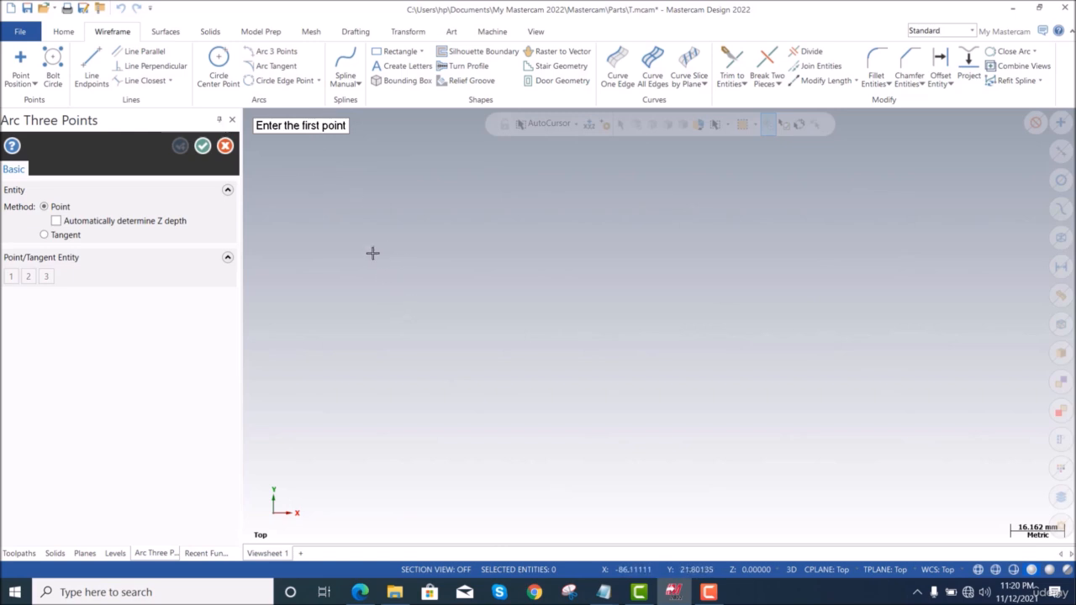
{"action": "left_click", "coordinate": [368, 282]}
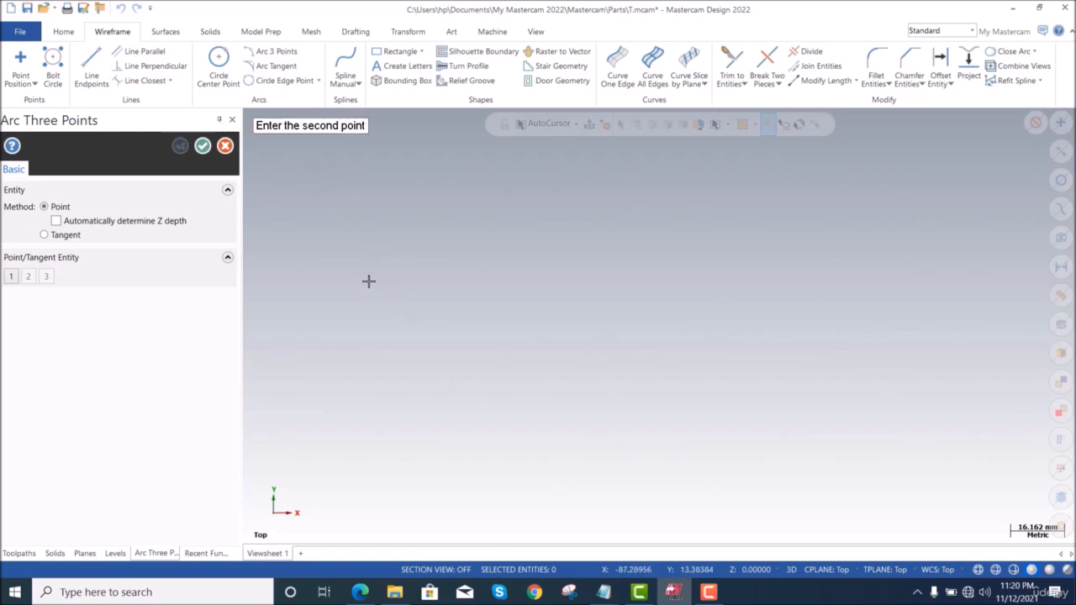
{"action": "left_click", "coordinate": [538, 286]}
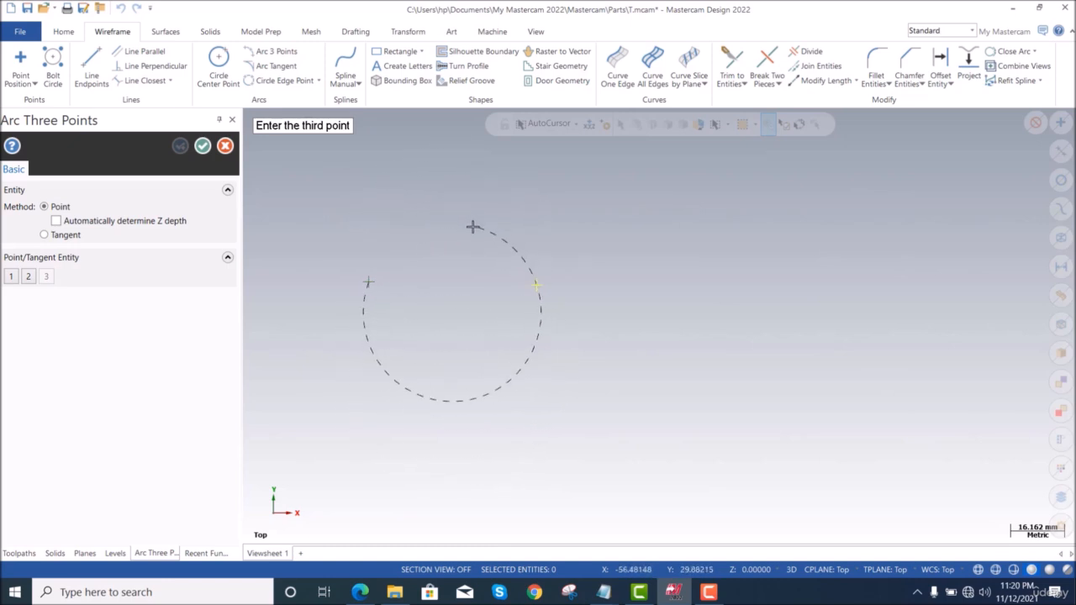
{"action": "left_click", "coordinate": [474, 244]}
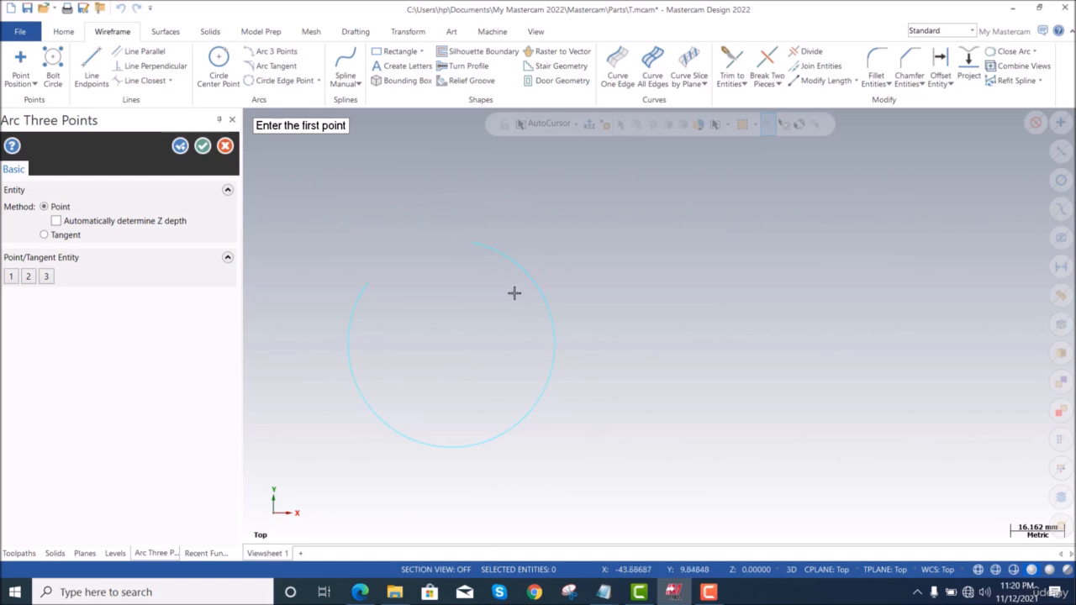
{"action": "left_click", "coordinate": [203, 145]}
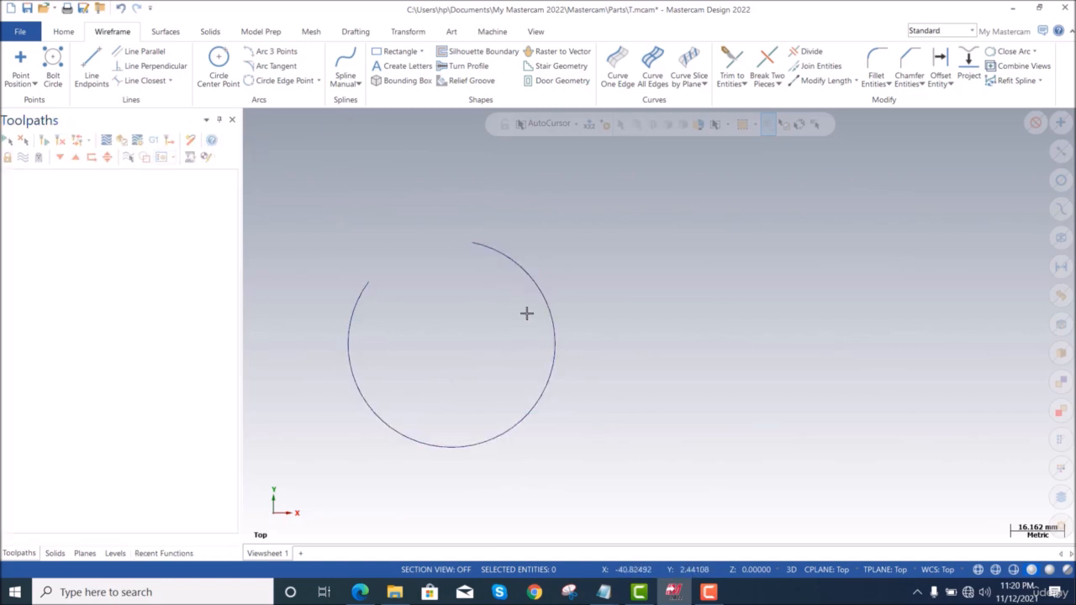
Convert the three-point arc to a full circle with Close Arc
{"action": "left_click", "coordinate": [1004, 56]}
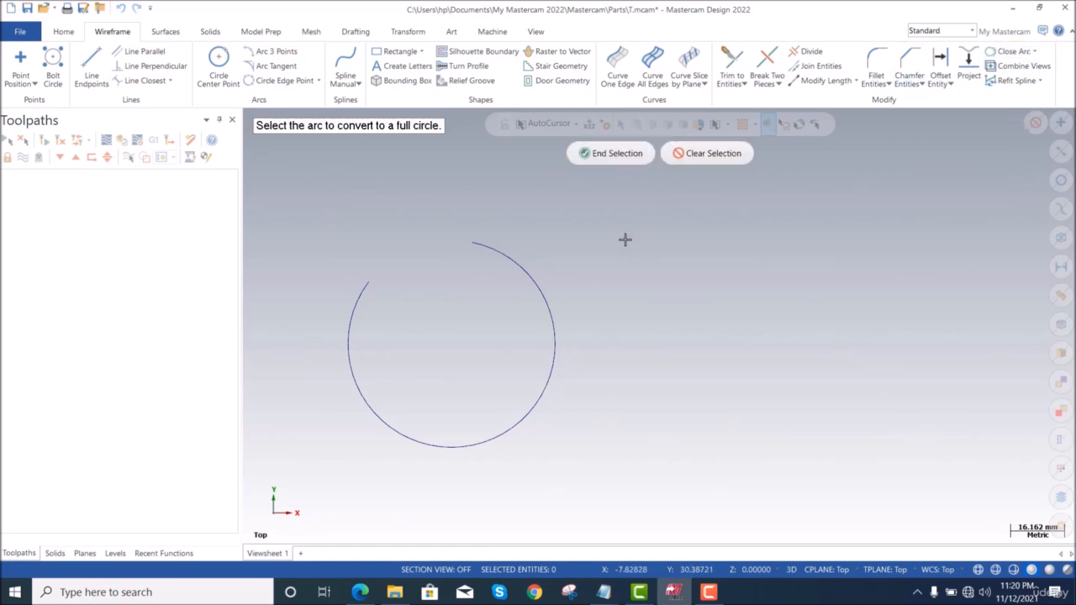
{"action": "left_click", "coordinate": [507, 253]}
{"action": "left_click", "coordinate": [616, 155]}
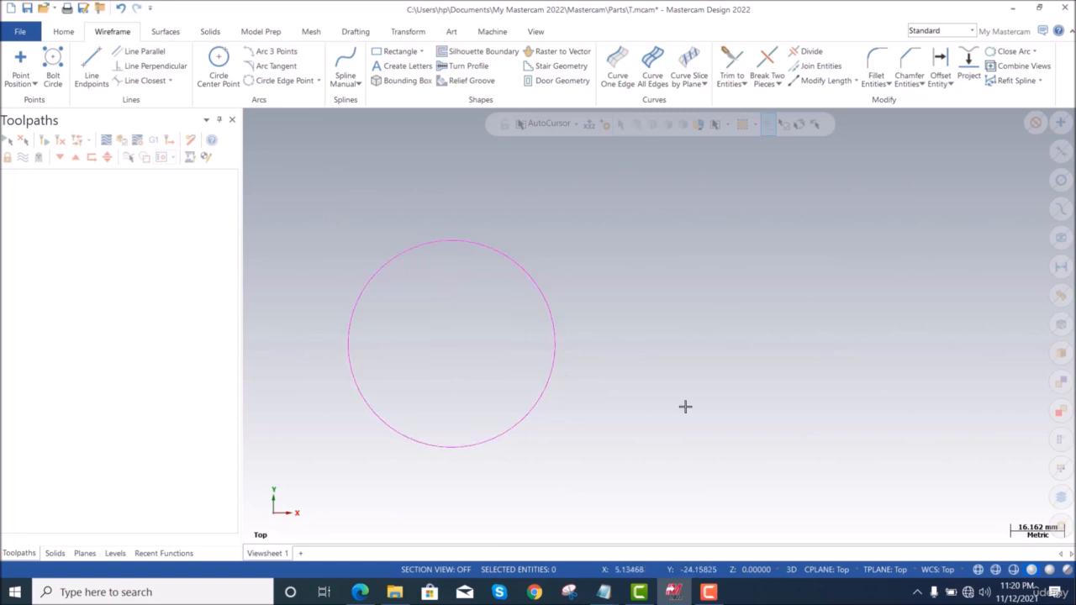
Replace the circle with two separate freeform lines: a nearly vertical one and, to its right, a slanted one about 56 mm long
{"action": "key", "text": "ctrl+a"}
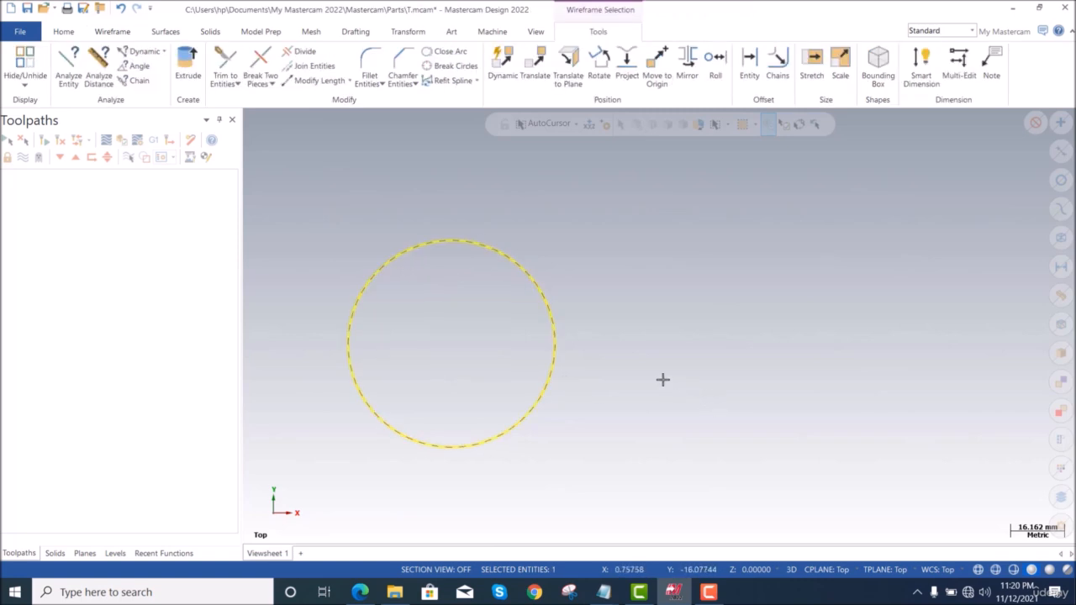
{"action": "key", "text": "Delete"}
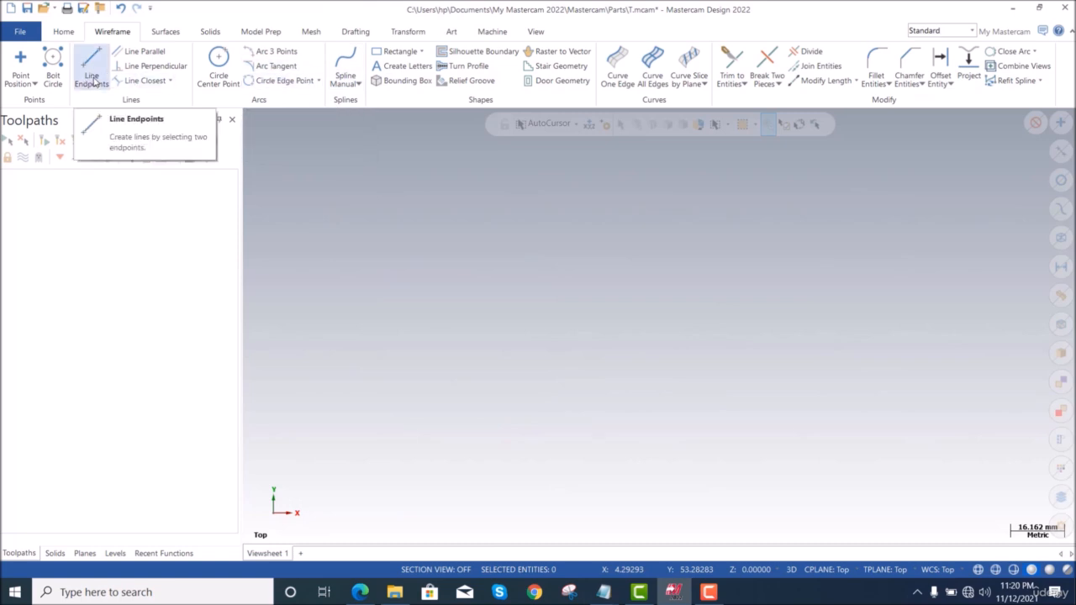
{"action": "left_click", "coordinate": [91, 74]}
{"action": "left_click", "coordinate": [423, 211]}
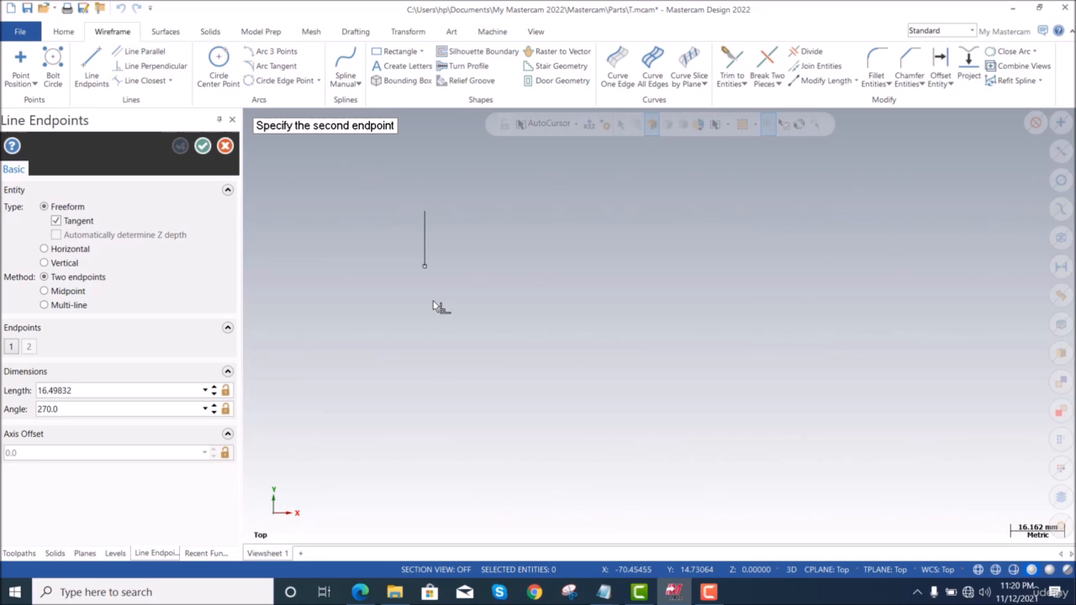
{"action": "left_click", "coordinate": [411, 412]}
{"action": "left_click", "coordinate": [576, 237]}
{"action": "left_click", "coordinate": [664, 401]}
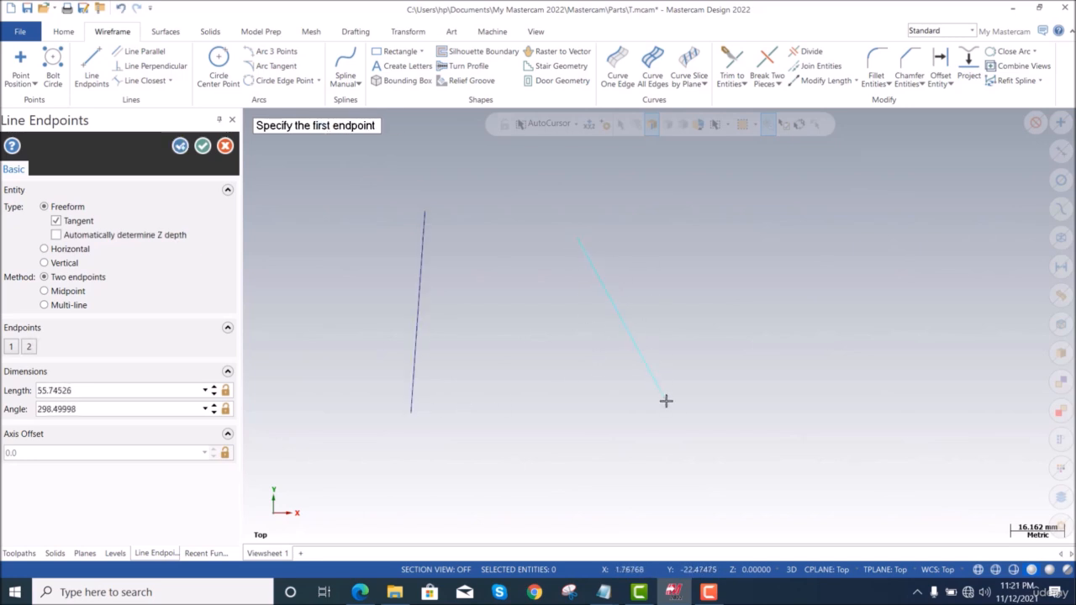
{"action": "left_click", "coordinate": [202, 146]}
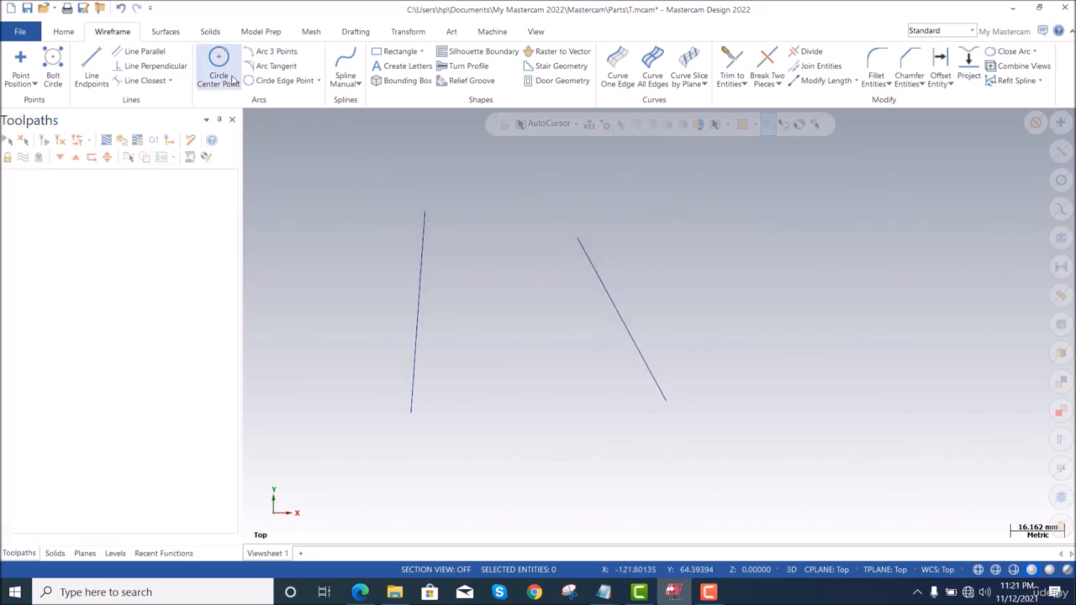
Create an Arc one entity tangent to the near-vertical line with a 25 mm radius, keeping the lower half-arc on its right side
{"action": "left_click", "coordinate": [276, 65]}
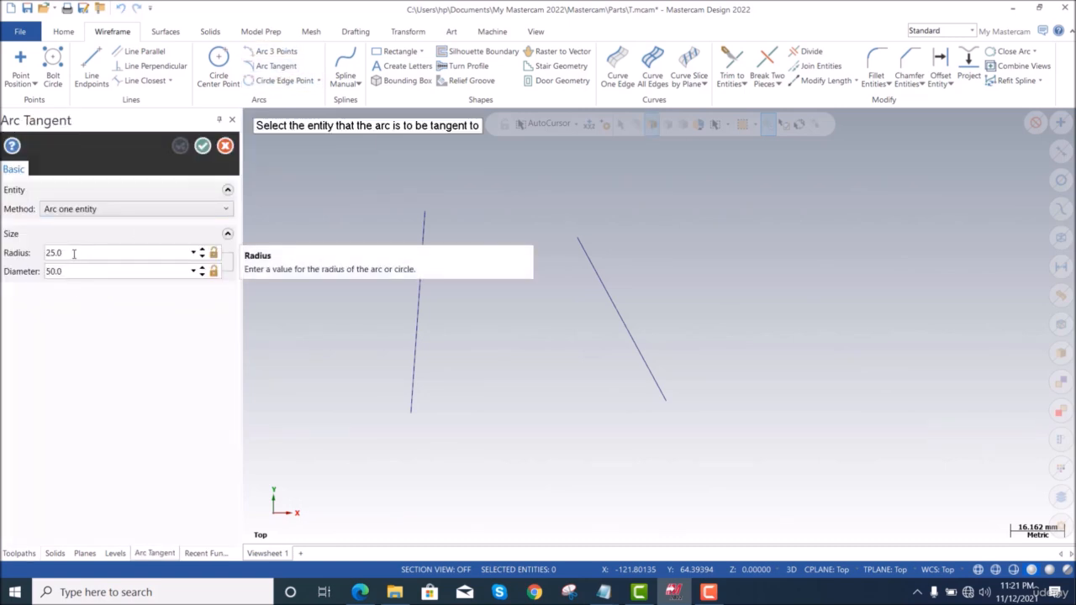
{"action": "left_click", "coordinate": [419, 279]}
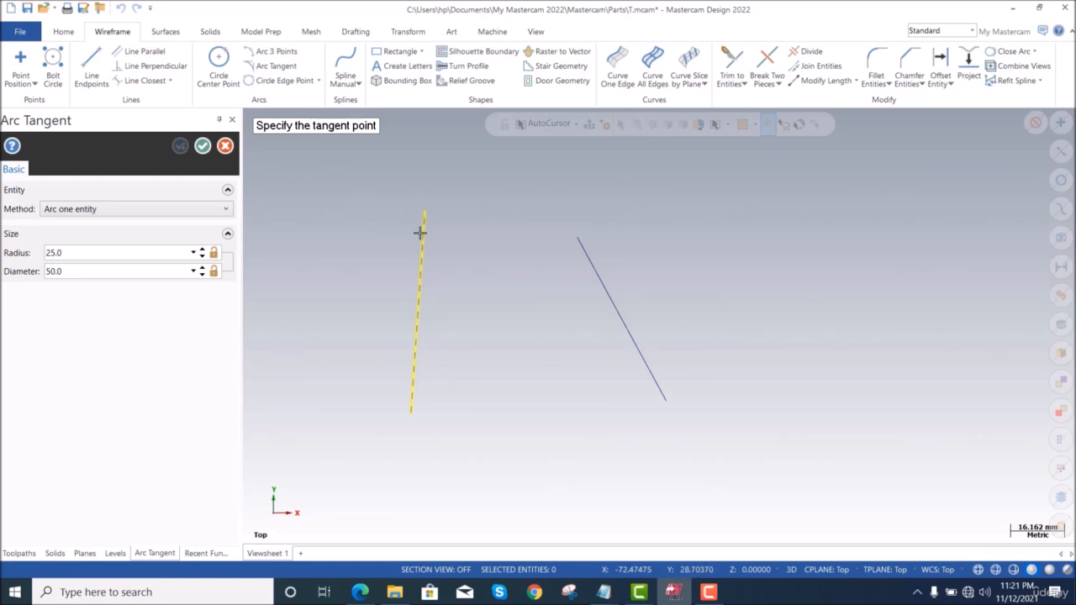
{"action": "left_click", "coordinate": [418, 299]}
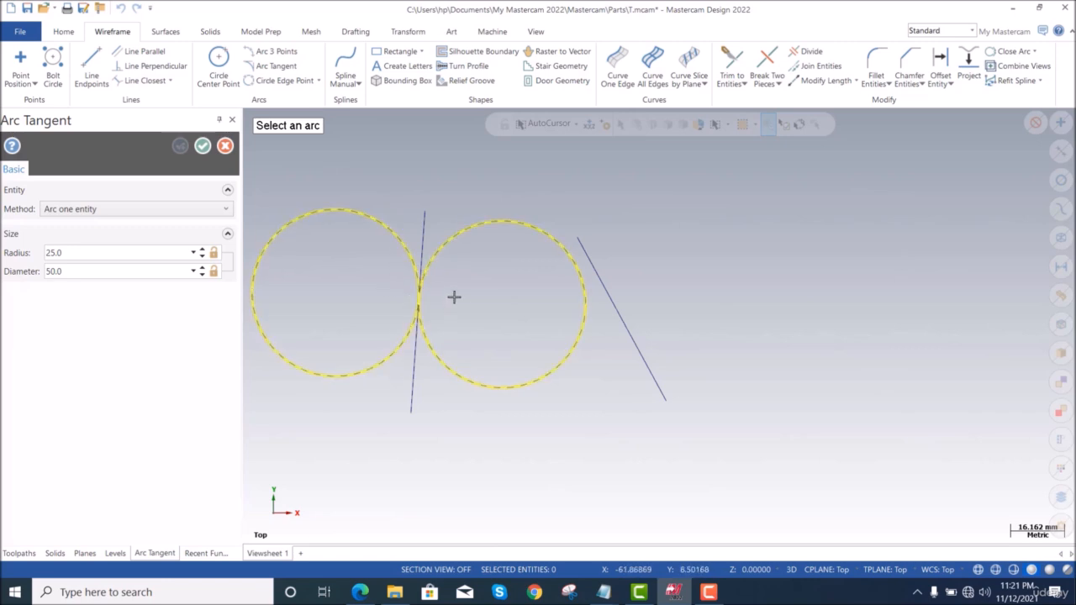
{"action": "left_click", "coordinate": [505, 388]}
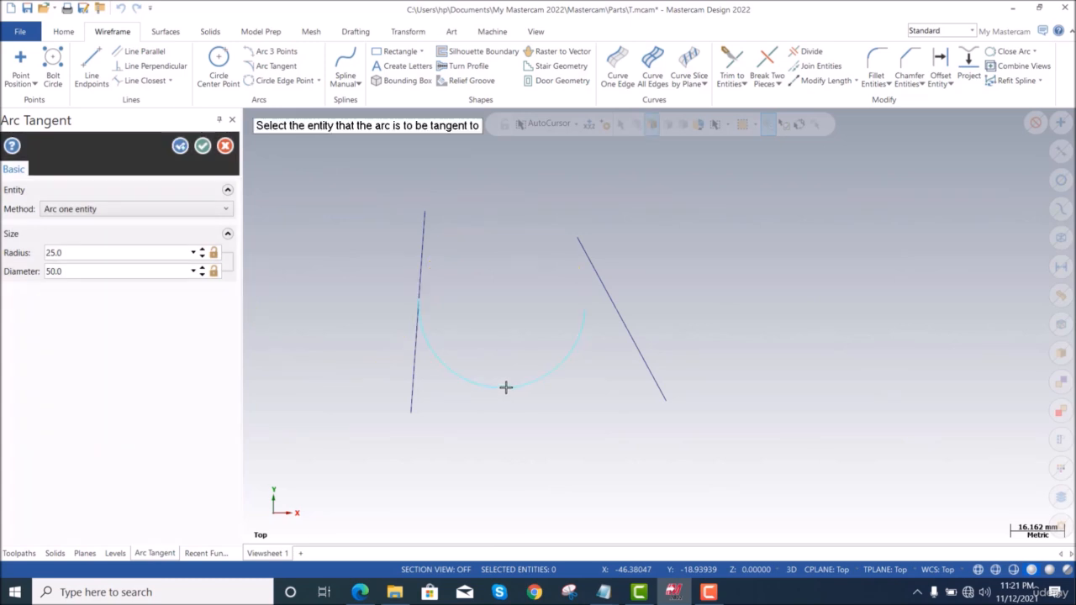
{"action": "left_click", "coordinate": [207, 149]}
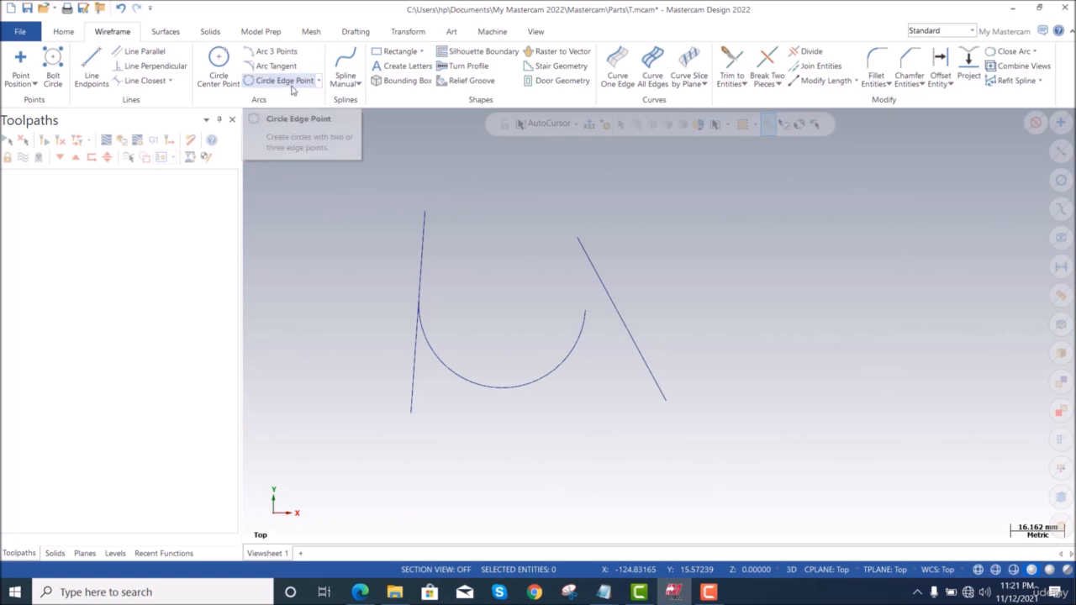
Create a 2 Points Circle Edge Point circle about 50 mm in diameter to the right of the slanted line
{"action": "left_click", "coordinate": [277, 83]}
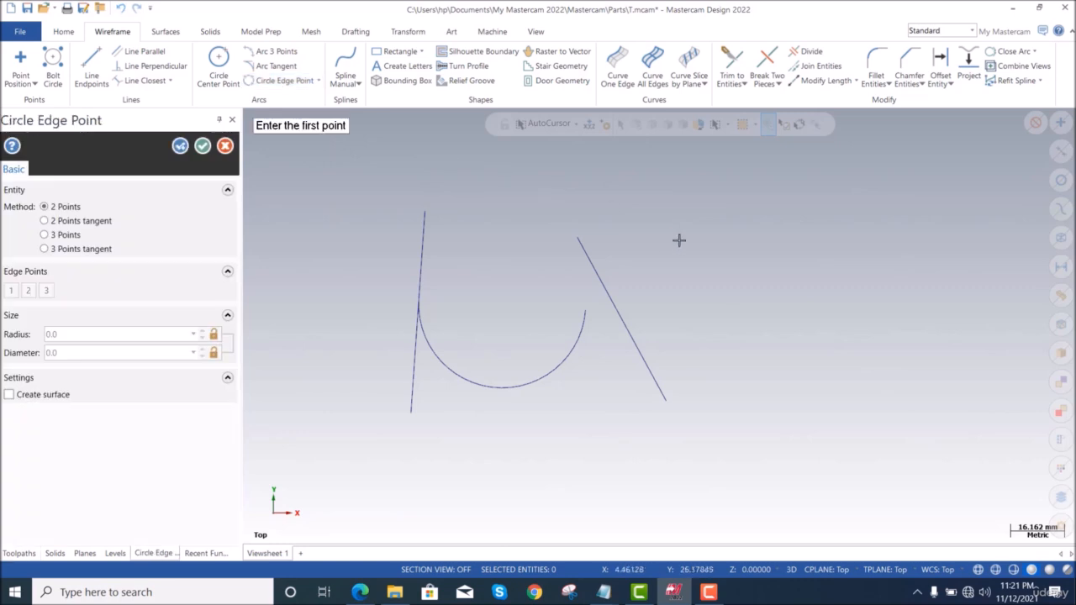
{"action": "left_click", "coordinate": [758, 340]}
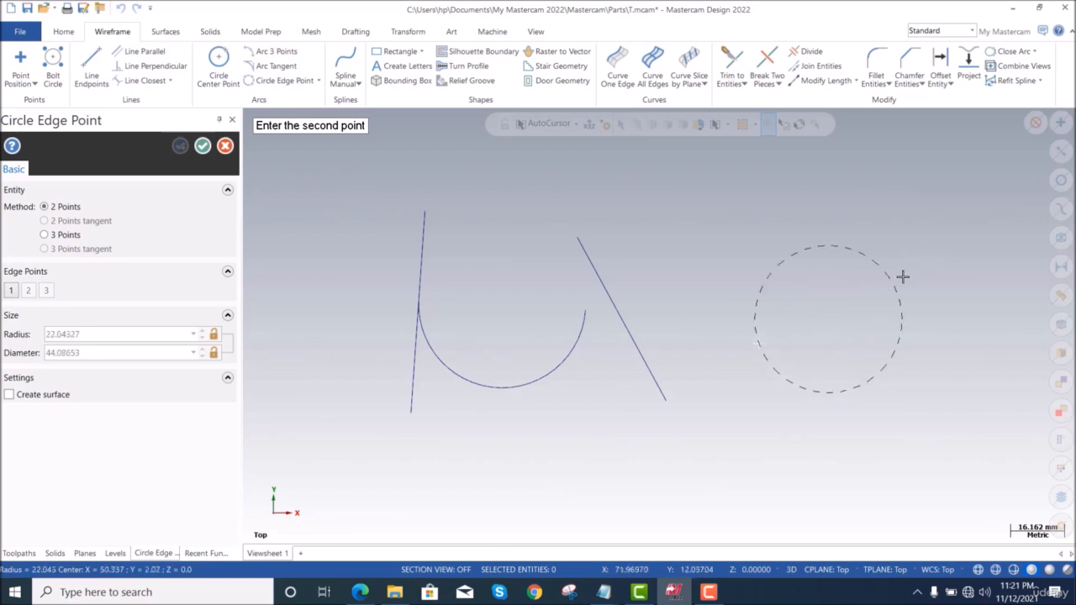
{"action": "left_click", "coordinate": [881, 232]}
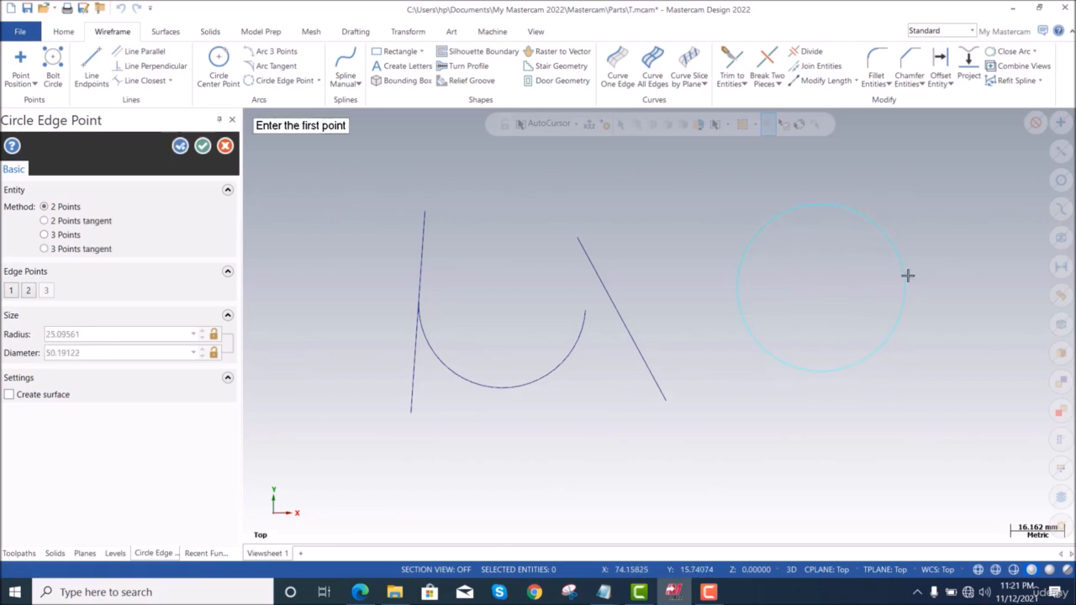
Create a 2 Points tangent circle of about 14 mm radius from the slanted line and the near-vertical line
{"action": "left_click", "coordinate": [44, 220]}
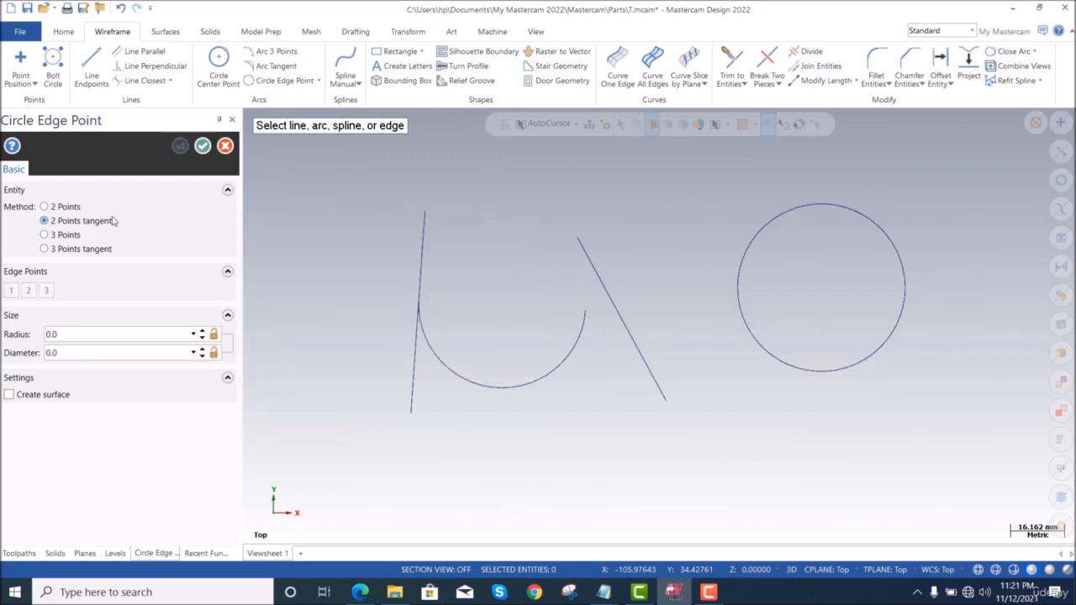
{"action": "left_click", "coordinate": [602, 282]}
{"action": "left_click", "coordinate": [423, 240]}
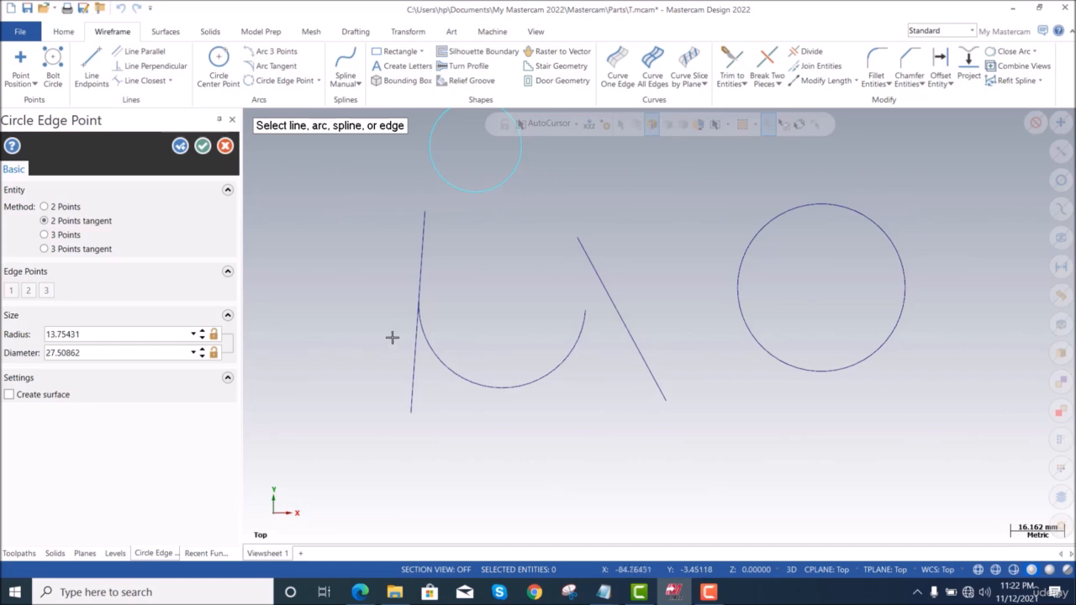
Try radii of 15 mm and 30 mm for the circle tangent to the two lines
{"action": "left_click", "coordinate": [100, 334]}
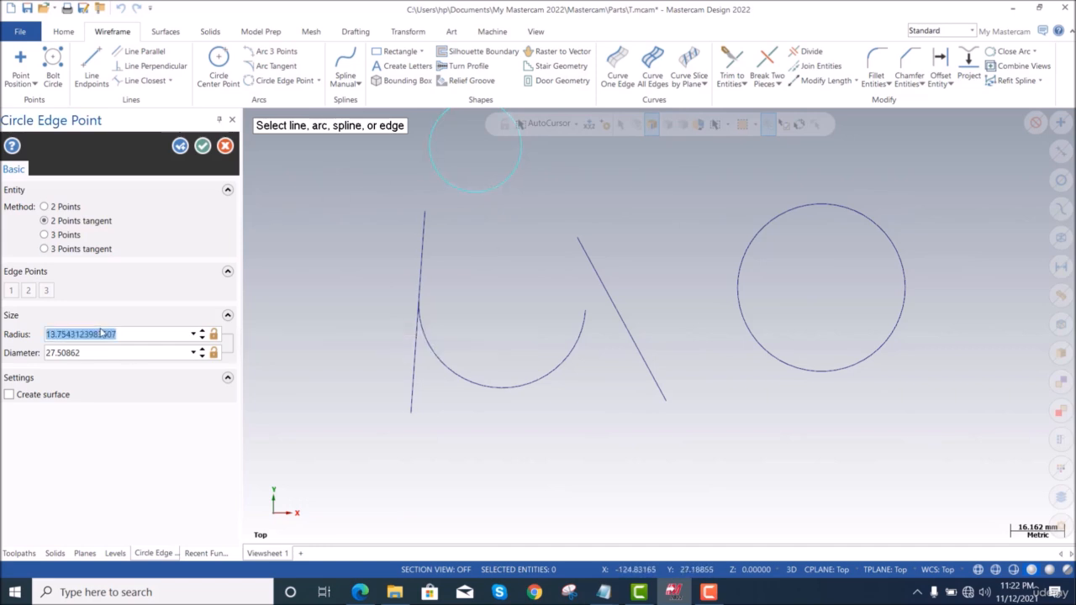
{"action": "type", "text": "15"}
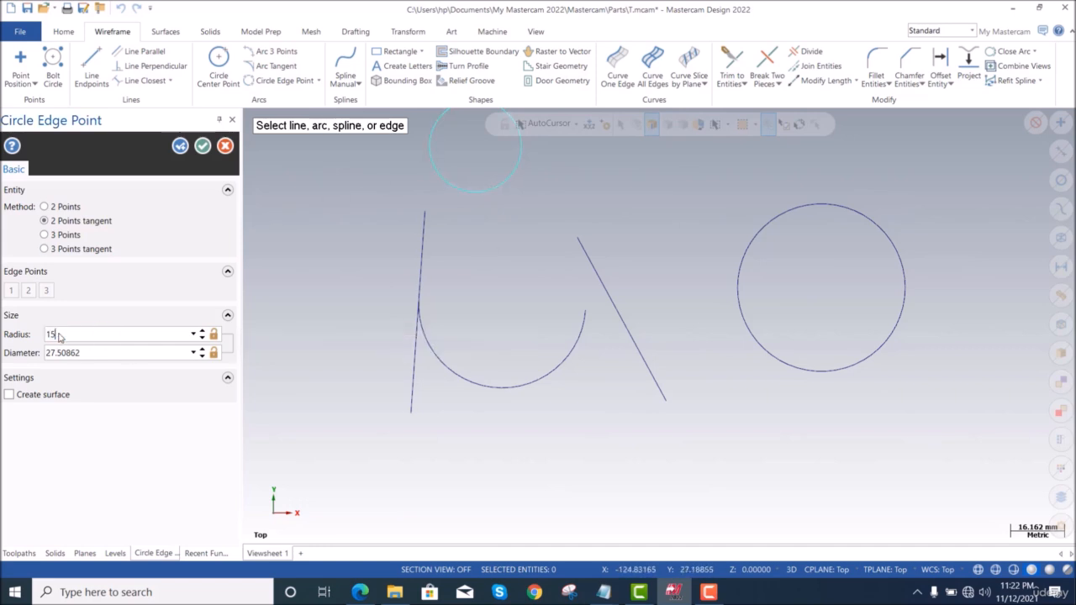
{"action": "key", "text": "Tab"}
{"action": "left_click", "coordinate": [49, 335]}
{"action": "type", "text": "30"}
{"action": "key", "text": "Tab"}
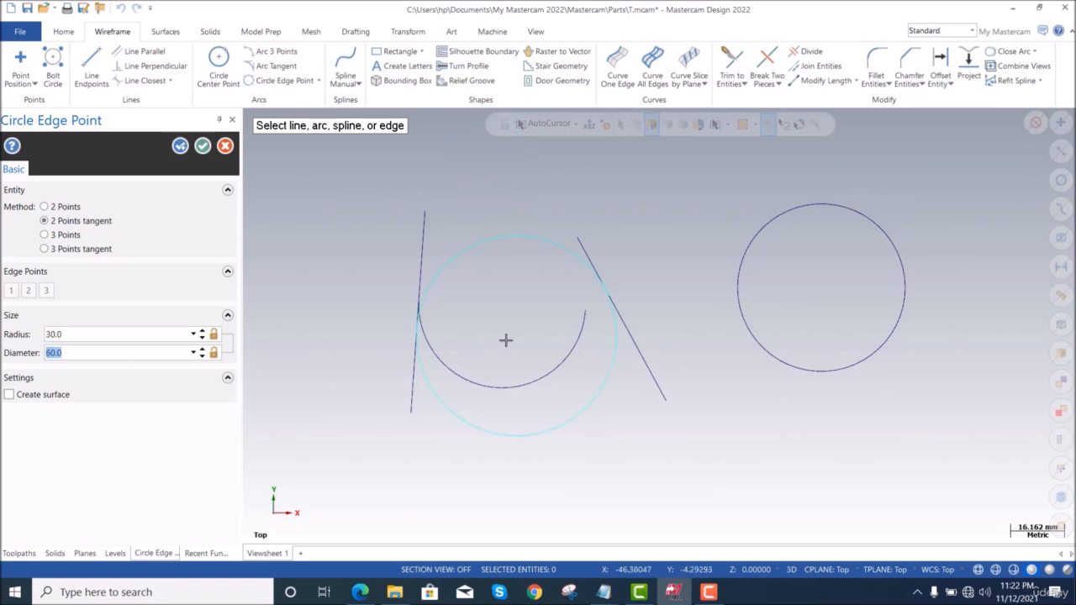
Set the two-line tangent circle's radius to 50 mm and finish the circle
{"action": "left_click", "coordinate": [70, 337]}
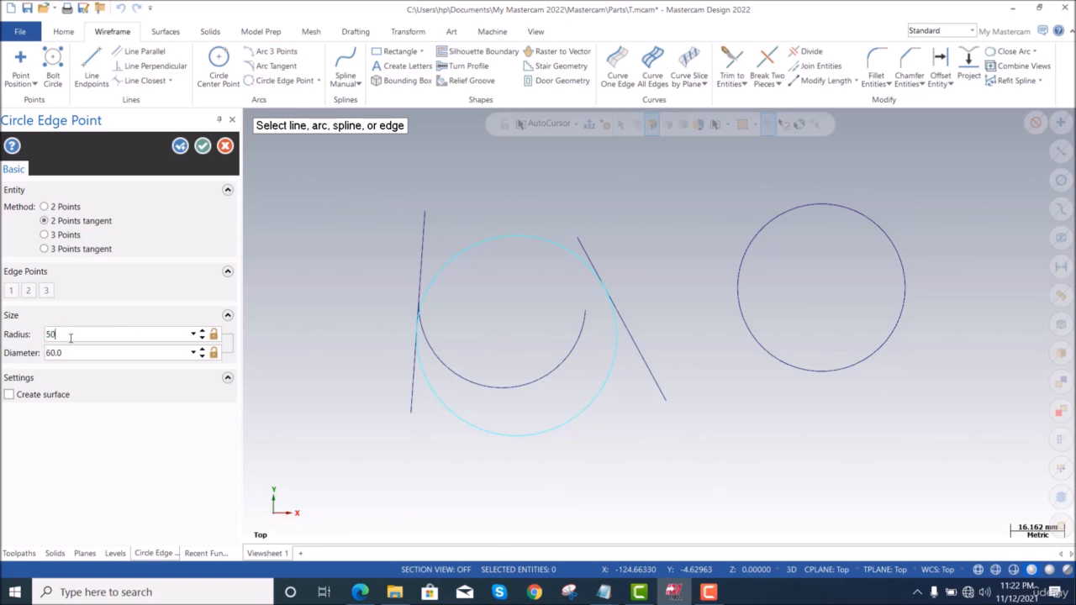
{"action": "key", "text": "Tab"}
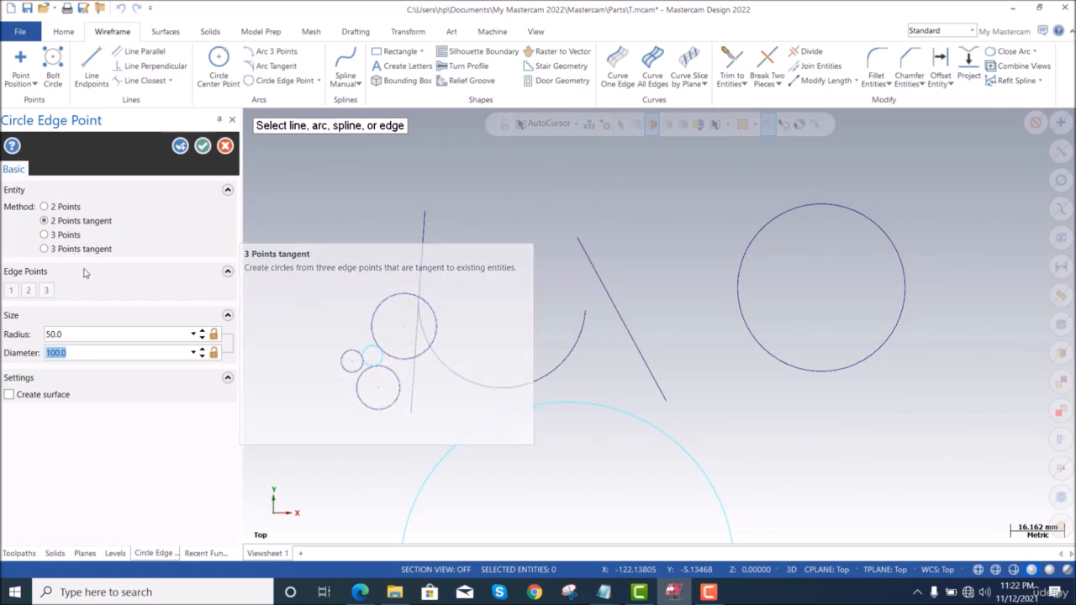
{"action": "key", "text": "Escape"}
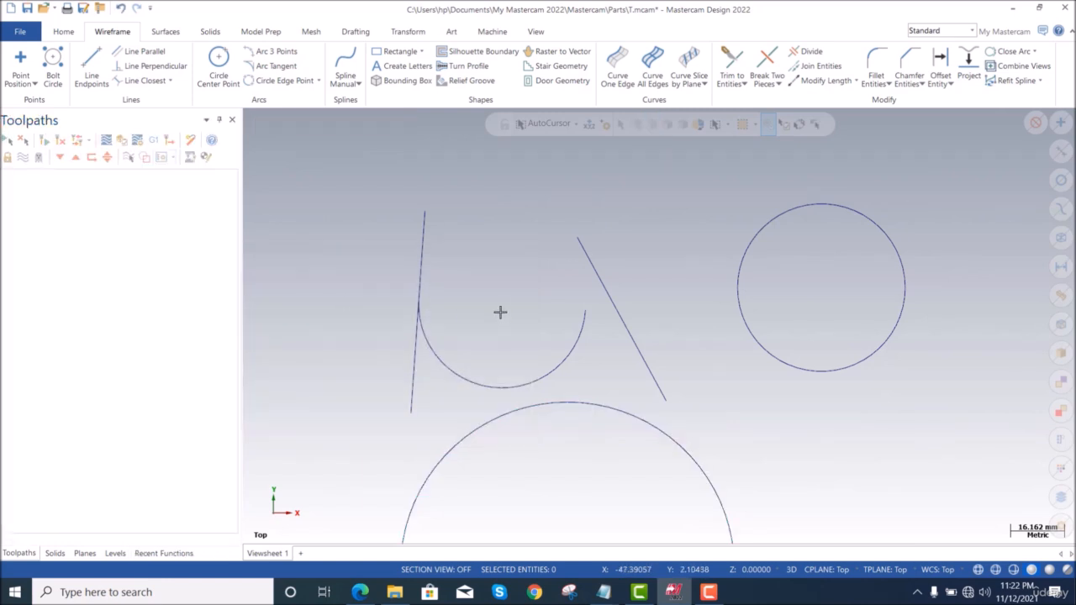
Delete all the lines, arcs and circles from the drawing
{"action": "key", "text": "ctrl+a"}
{"action": "key", "text": "Delete"}
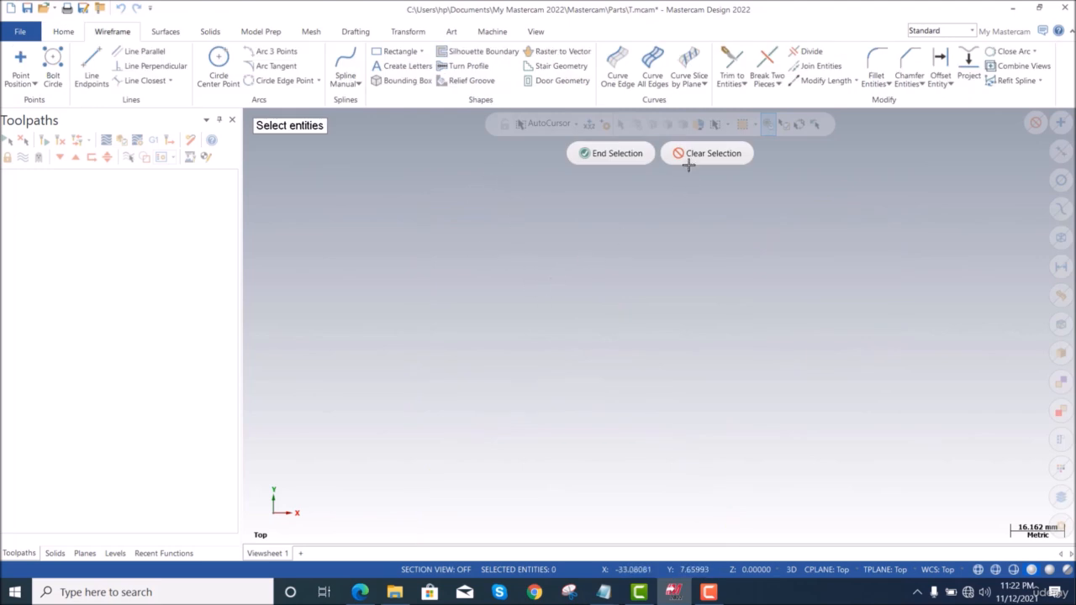
{"action": "left_click", "coordinate": [629, 153]}
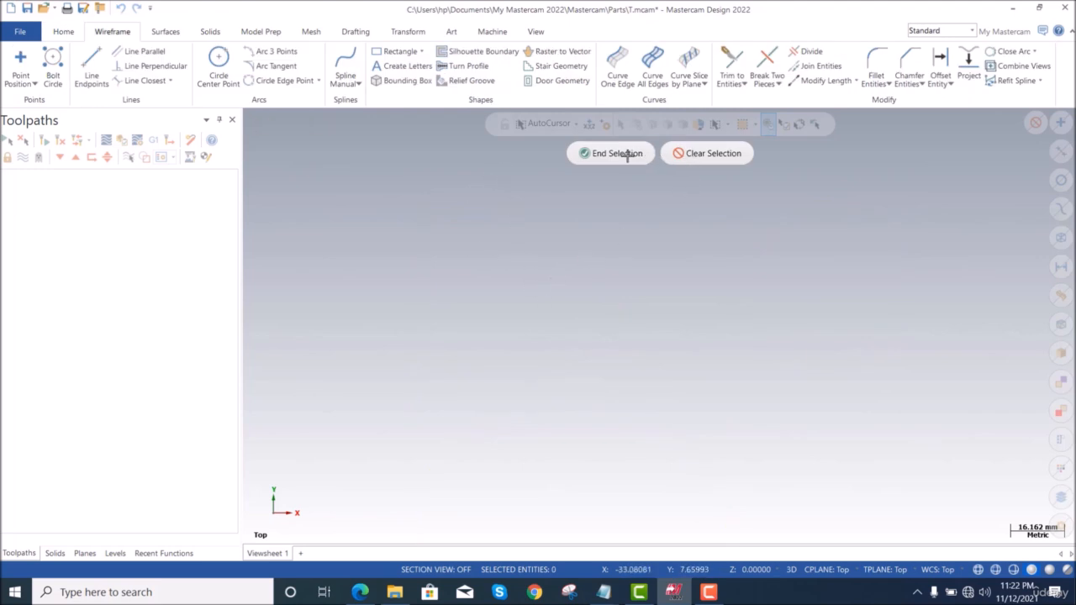
Draw three separate slanted lines about 45, 61 and 78 mm long, arranged around an open central area
{"action": "left_click", "coordinate": [91, 67]}
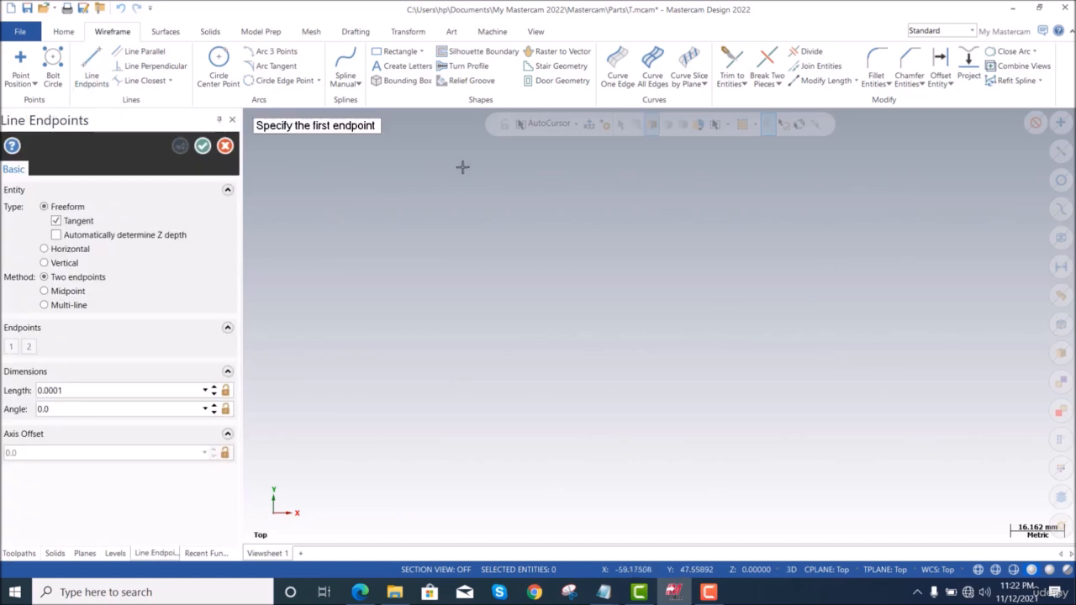
{"action": "left_click", "coordinate": [463, 187]}
{"action": "left_click", "coordinate": [376, 306]}
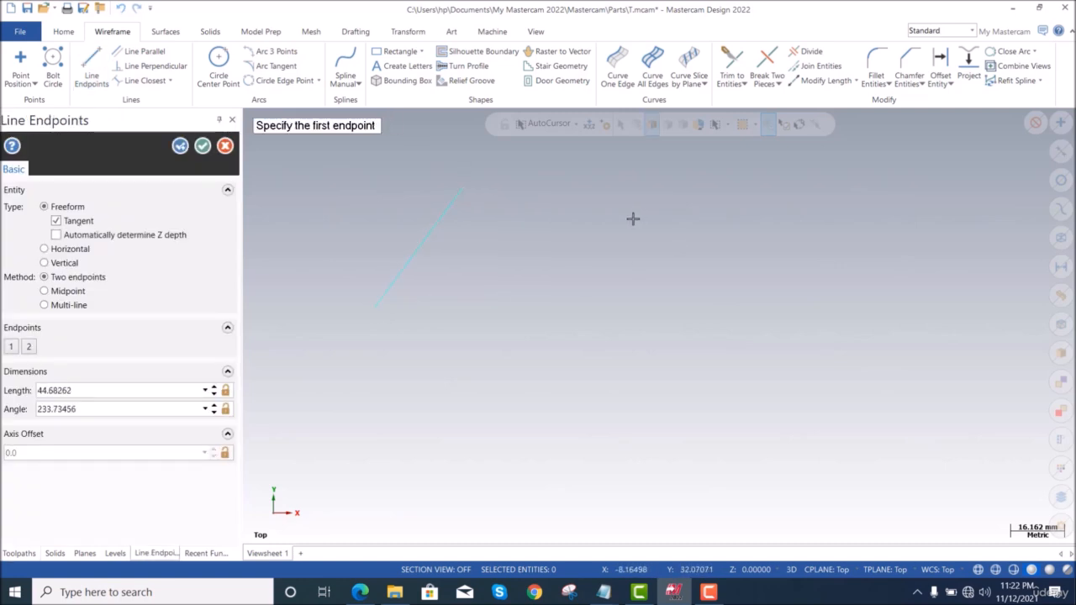
{"action": "left_click", "coordinate": [592, 183]}
{"action": "left_click", "coordinate": [772, 276]}
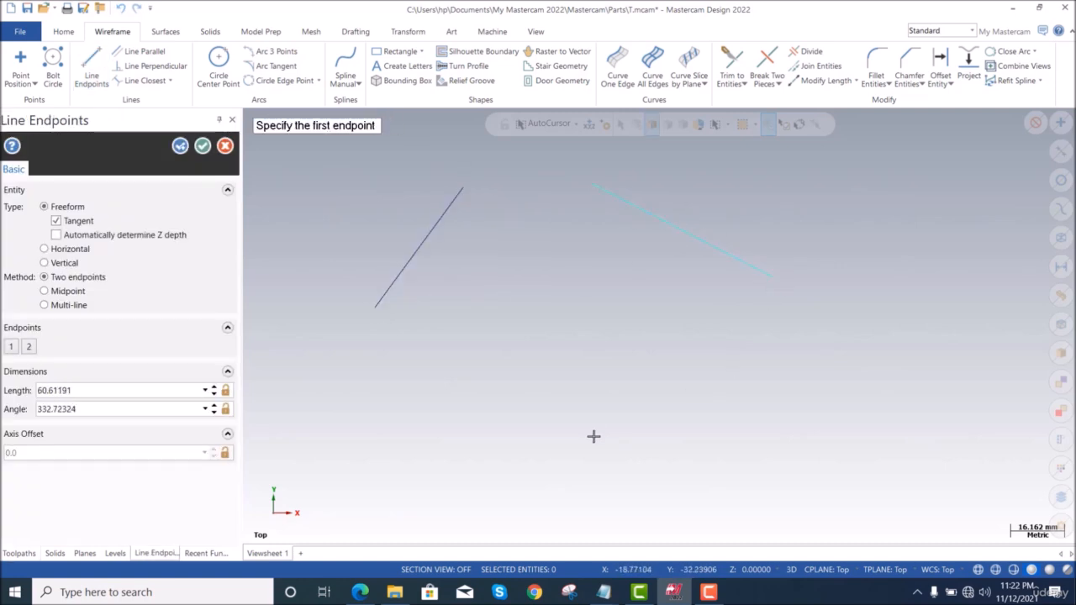
{"action": "left_click", "coordinate": [725, 365]}
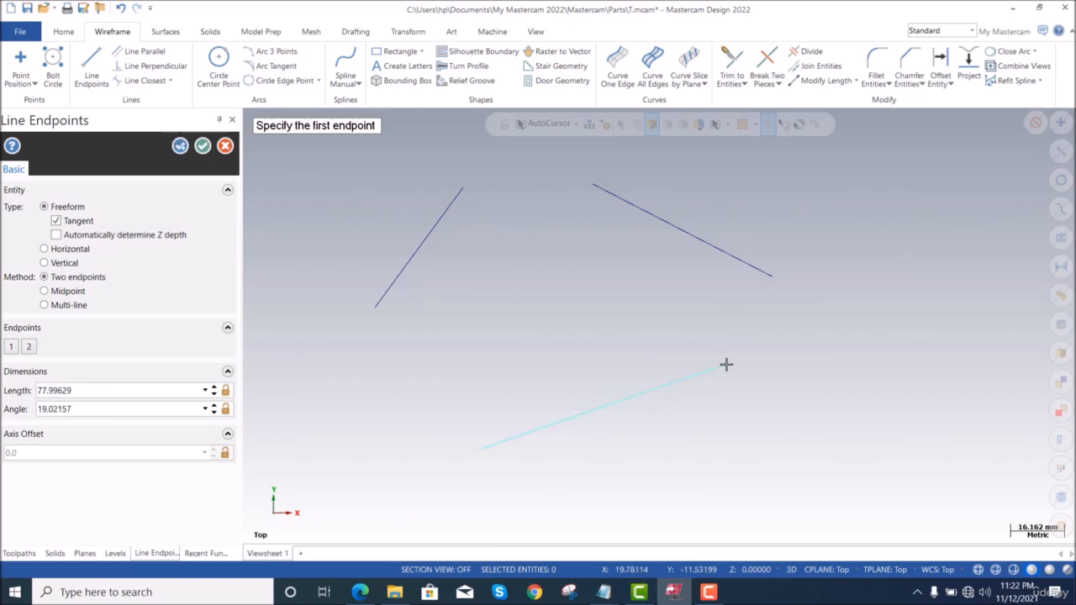
{"action": "left_click", "coordinate": [202, 146]}
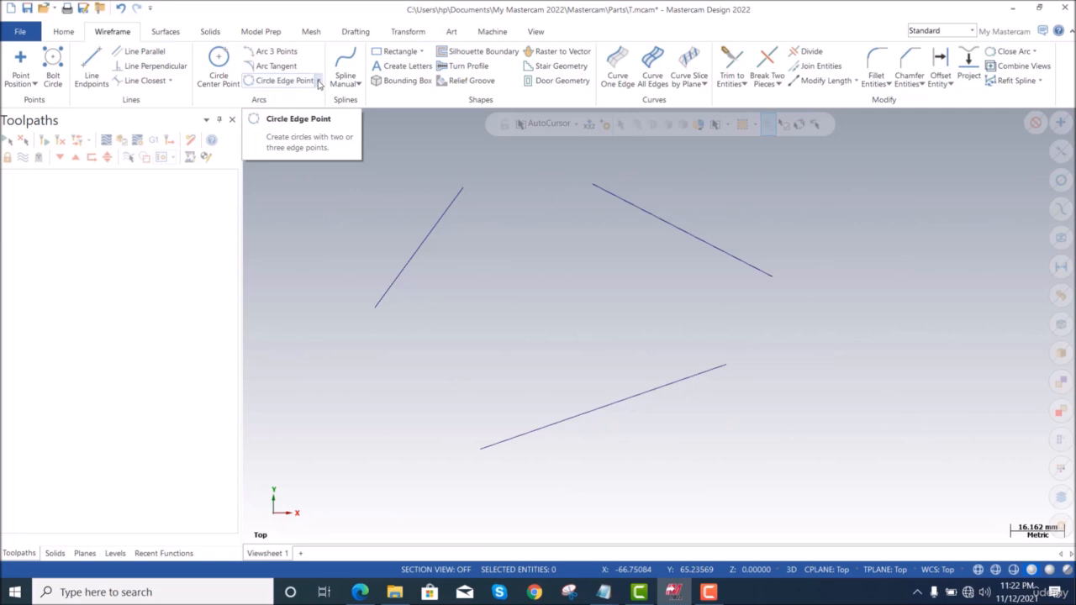
{"action": "left_click", "coordinate": [318, 84]}
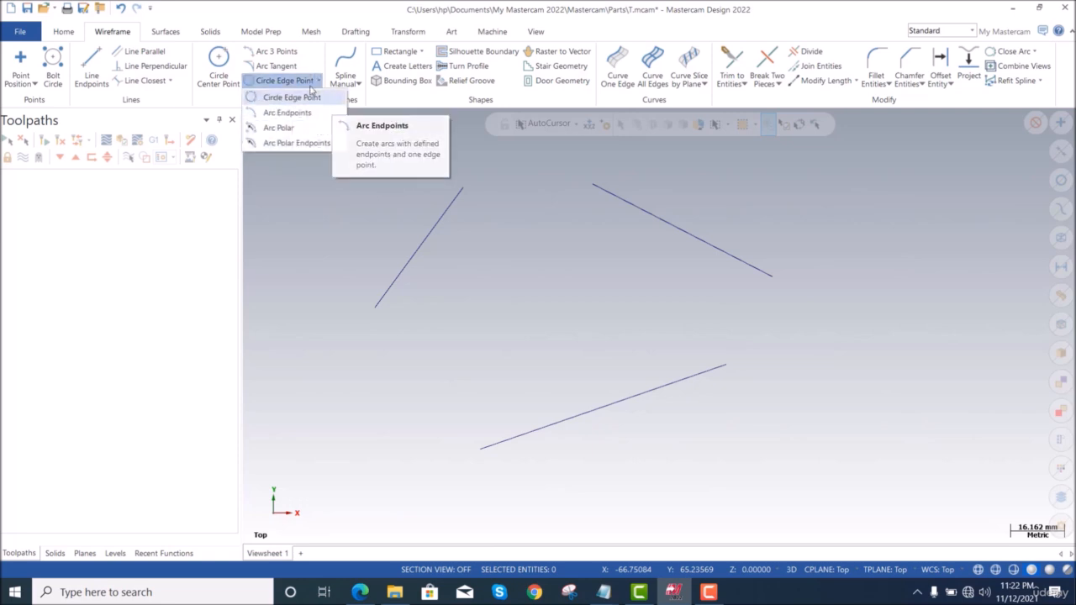
{"action": "left_click", "coordinate": [330, 75]}
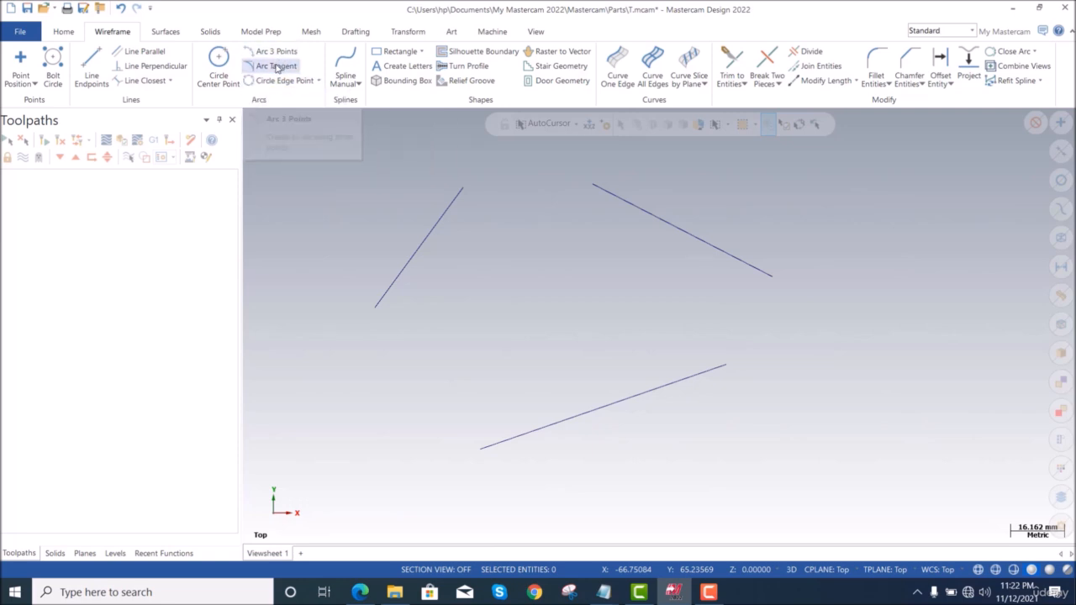
{"action": "left_click", "coordinate": [276, 65]}
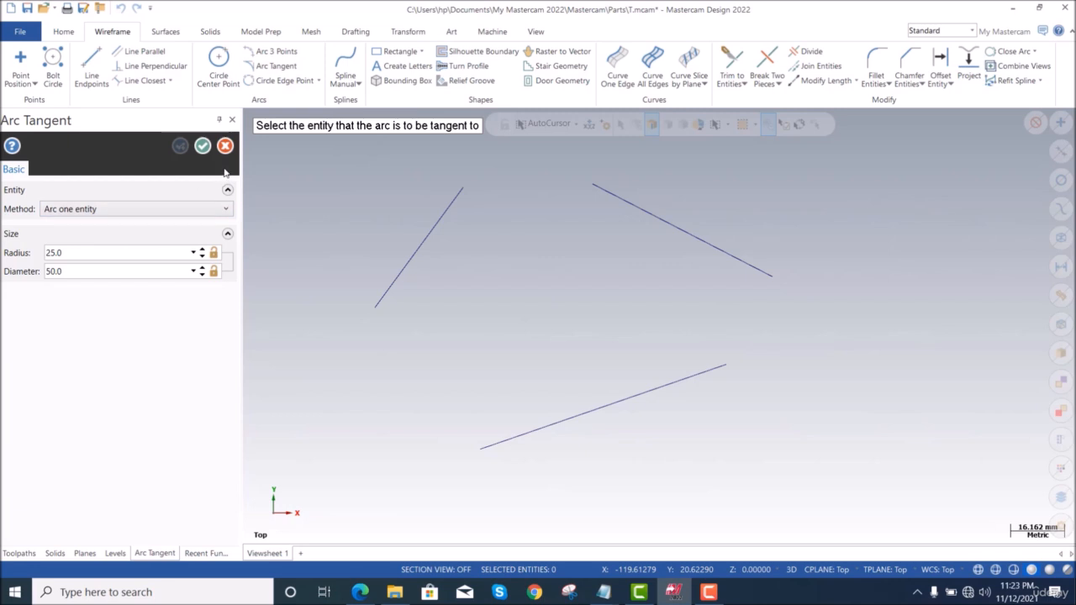
{"action": "key", "text": "Escape"}
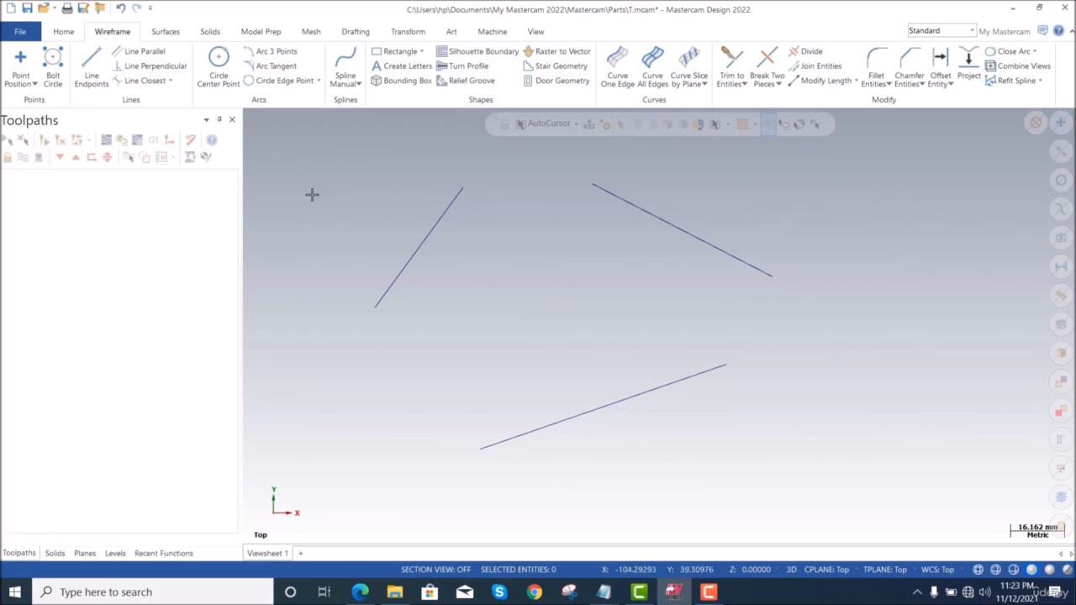
Create a 3 Points tangent circle of about 37 mm radius touching all three slanted lines
{"action": "left_click", "coordinate": [283, 81]}
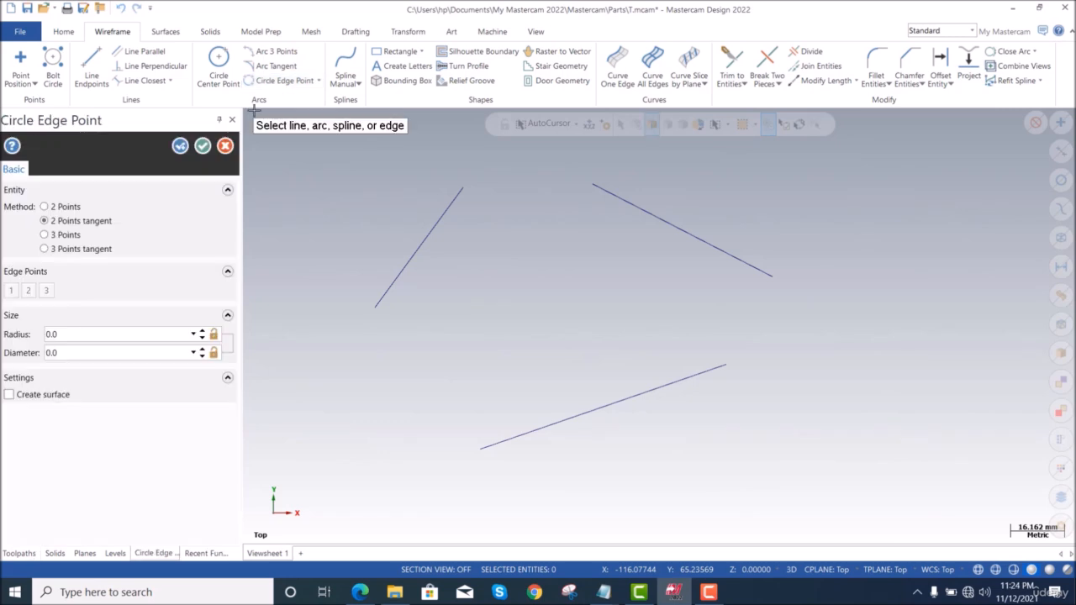
{"action": "left_click", "coordinate": [44, 235]}
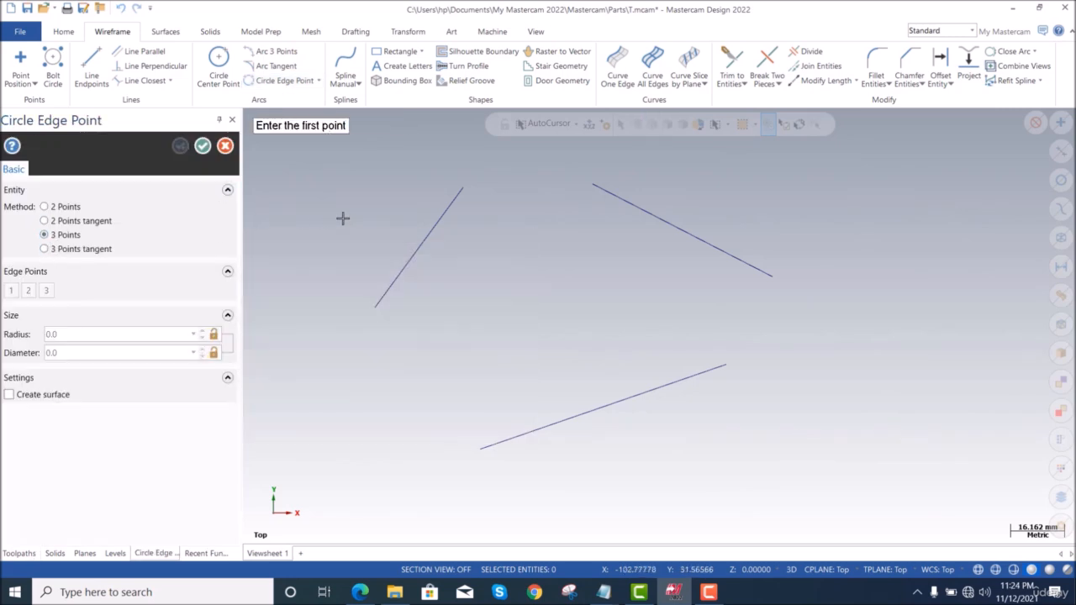
{"action": "left_click", "coordinate": [52, 251]}
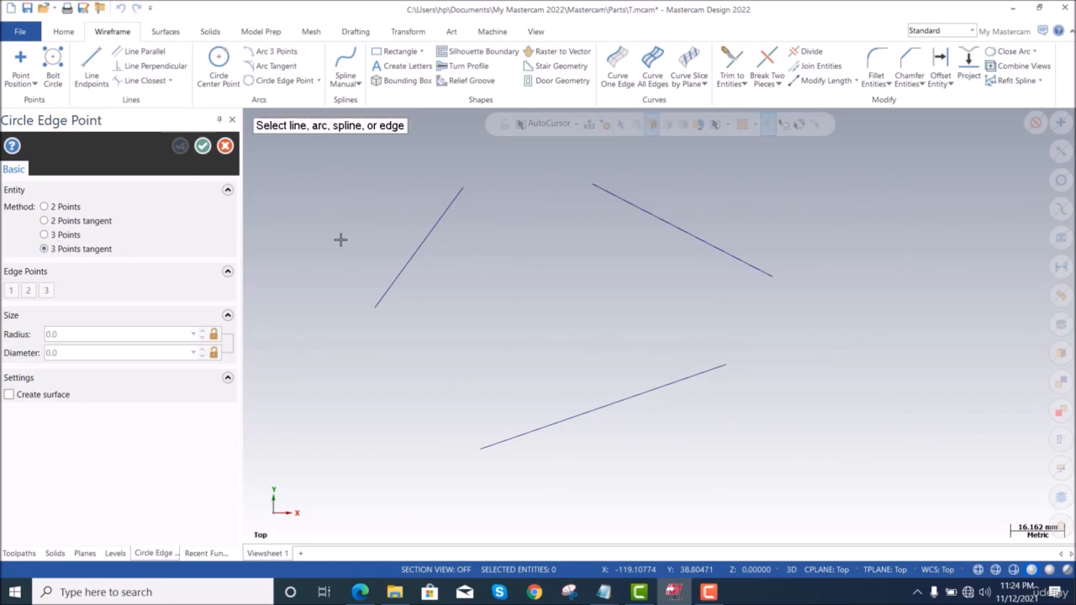
{"action": "left_click", "coordinate": [419, 253]}
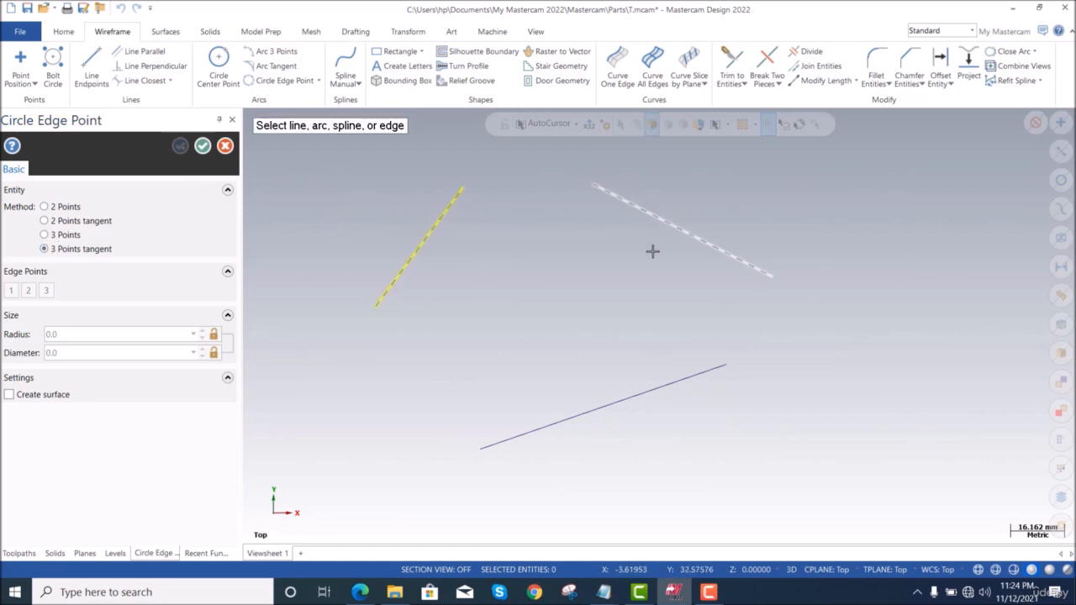
{"action": "left_click", "coordinate": [649, 245]}
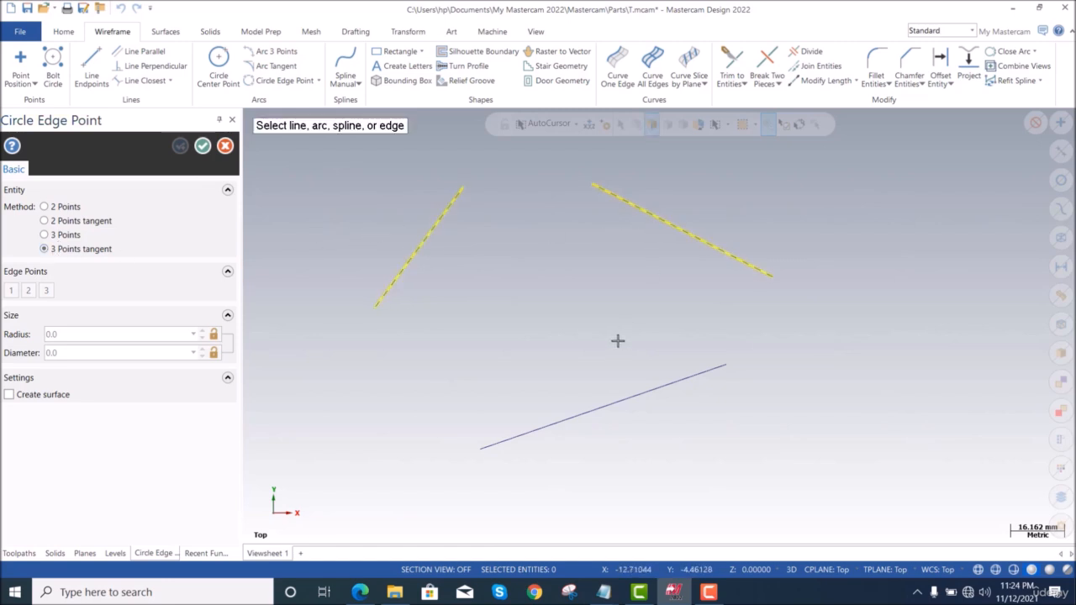
{"action": "left_click", "coordinate": [639, 393]}
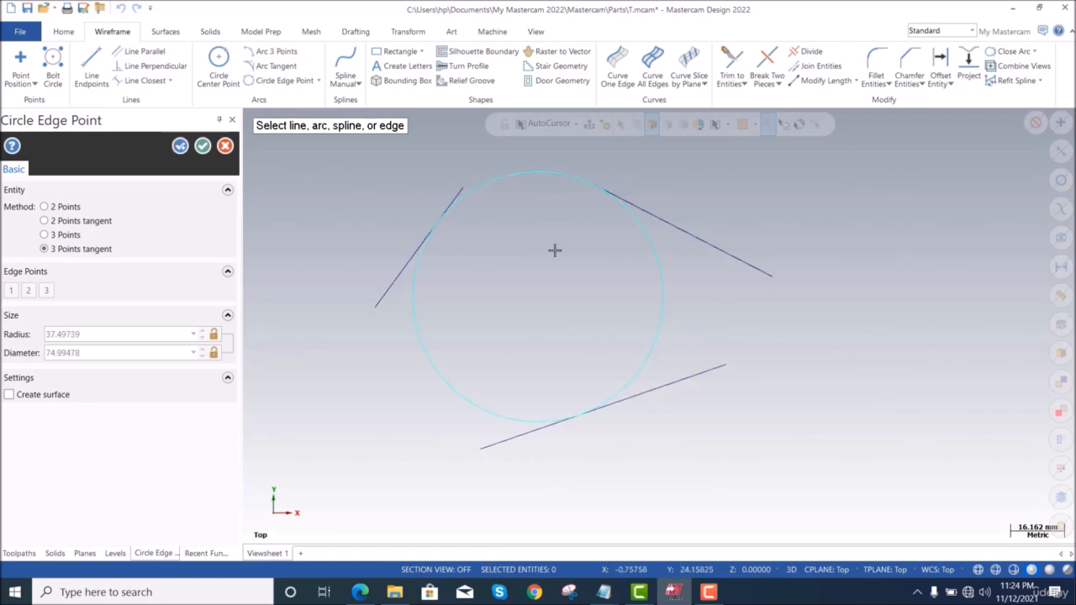
Create a 3 Points circle of about 35 mm radius that starts inside the existing circle and overlaps it on the right
{"action": "left_click", "coordinate": [45, 235]}
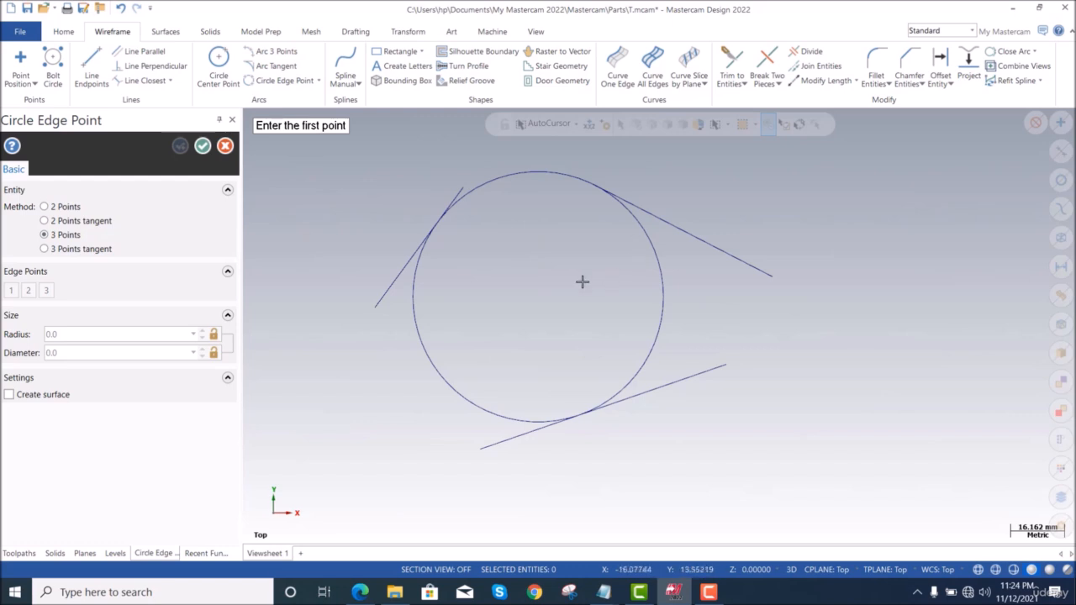
{"action": "left_click", "coordinate": [538, 308]}
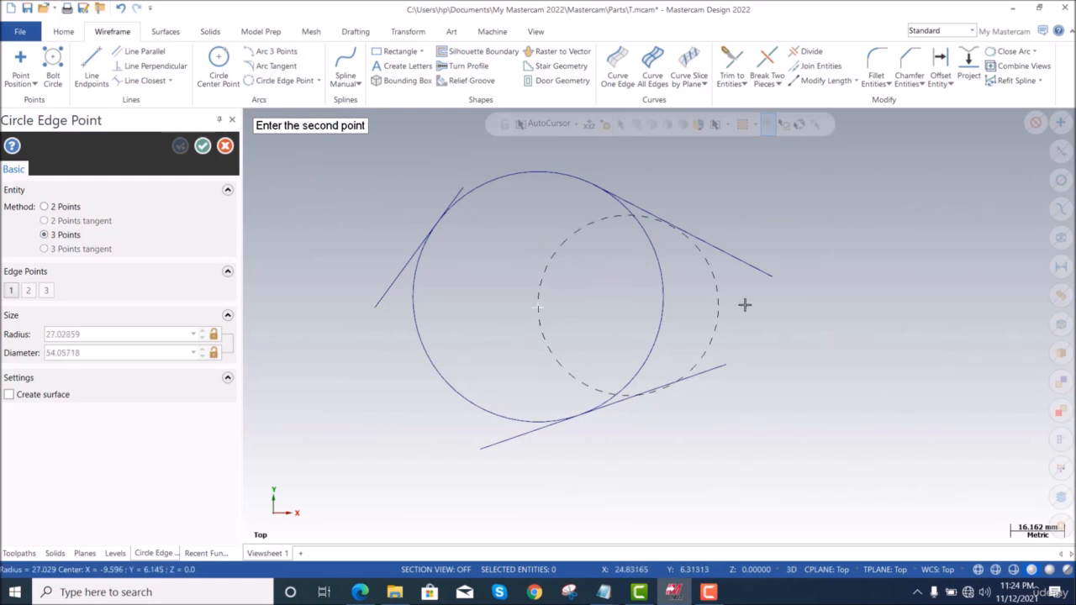
{"action": "left_click", "coordinate": [771, 339]}
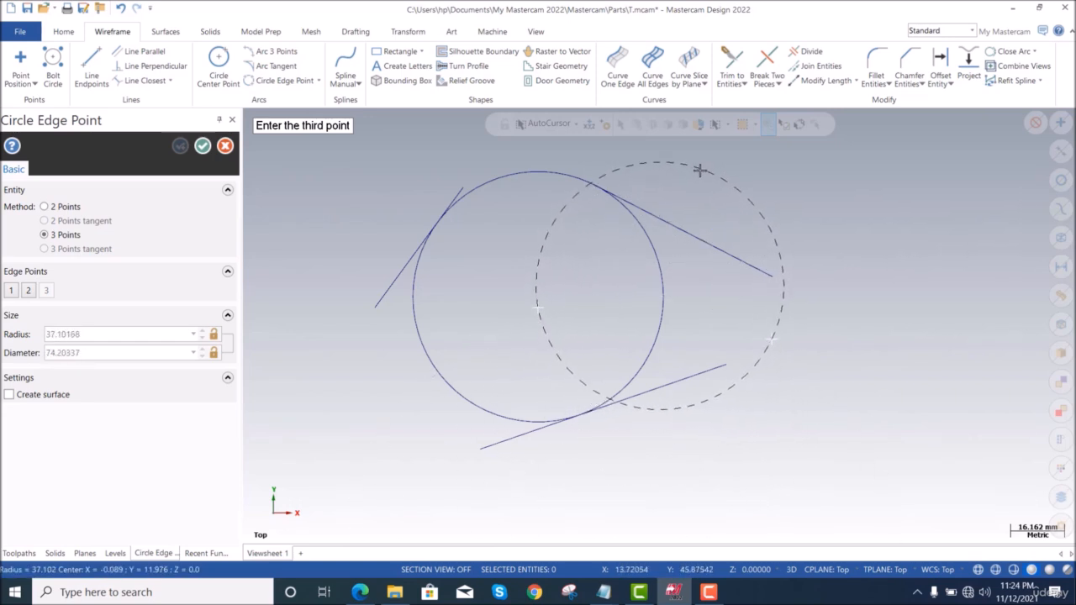
{"action": "left_click", "coordinate": [715, 220]}
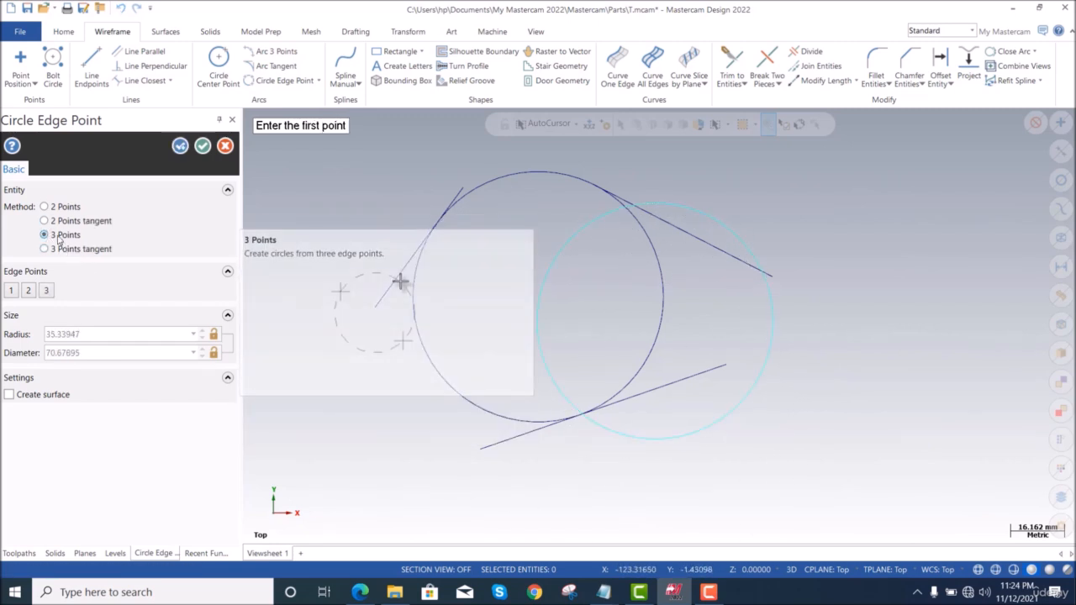
Create a 2 Points tangent circle from the lower line and the upper-right line, and set its radius to 15 mm
{"action": "left_click", "coordinate": [44, 221]}
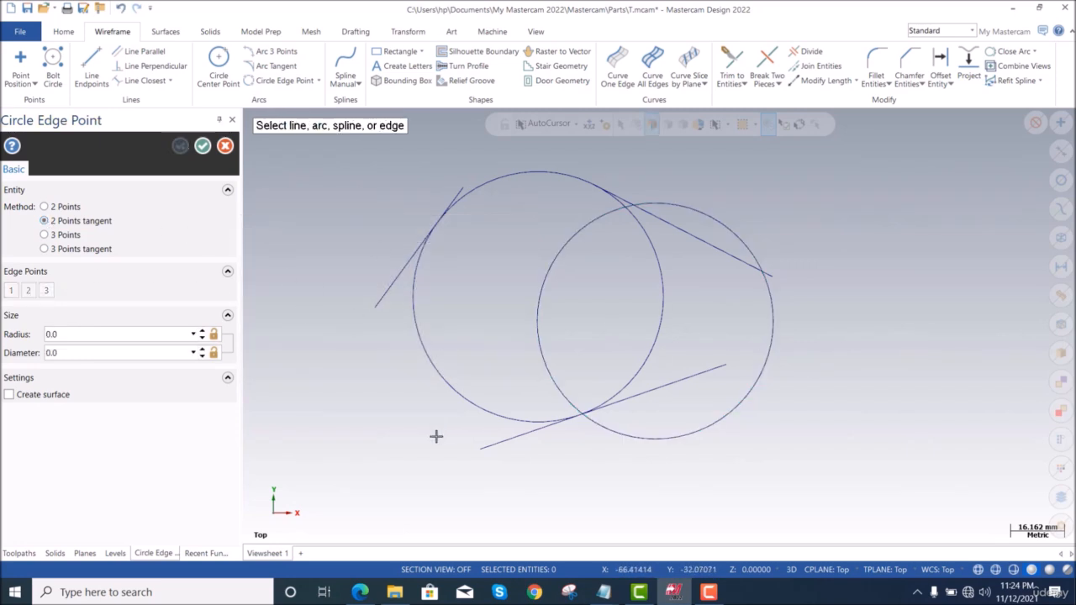
{"action": "left_click", "coordinate": [521, 436]}
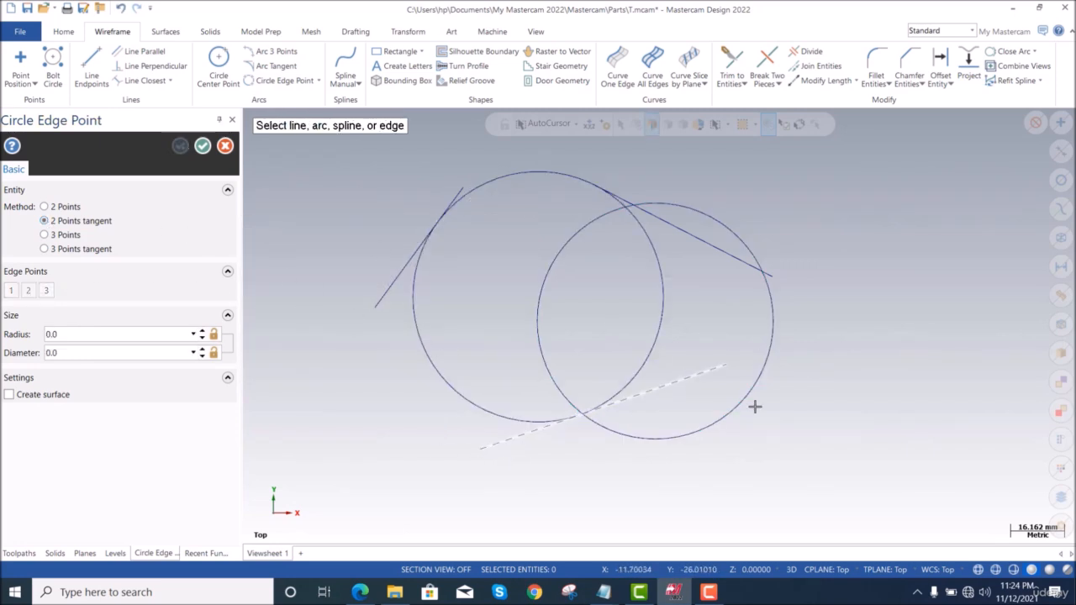
{"action": "left_click", "coordinate": [677, 378]}
{"action": "left_click", "coordinate": [709, 247]}
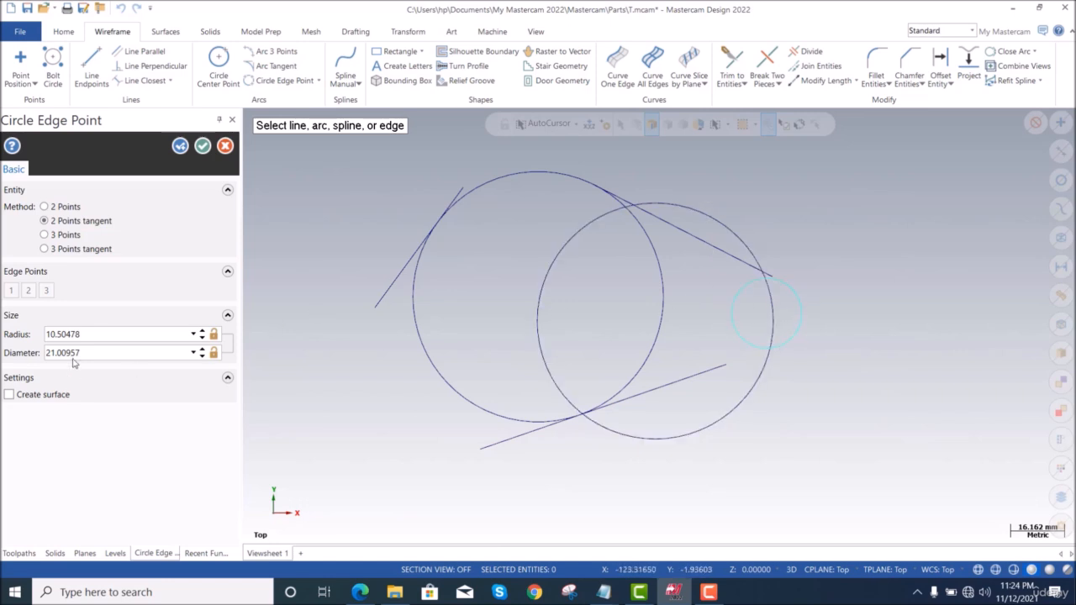
{"action": "left_click", "coordinate": [102, 335]}
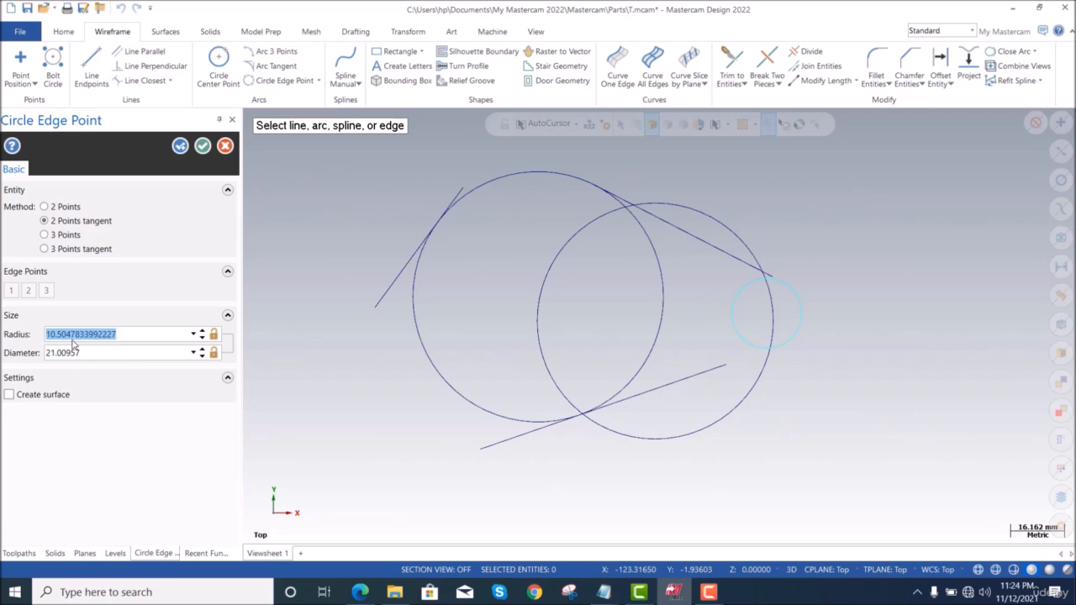
{"action": "type", "text": "15"}
{"action": "key", "text": "Tab"}
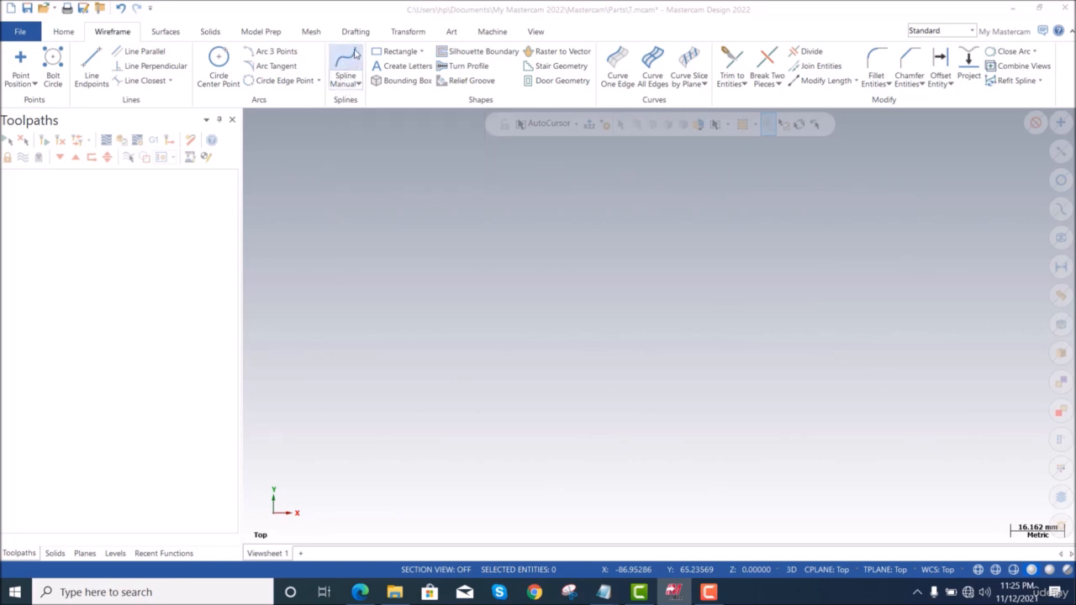
Draw an open, winding manual spline through about a dozen points with several up-and-down bends
{"action": "left_click", "coordinate": [346, 60]}
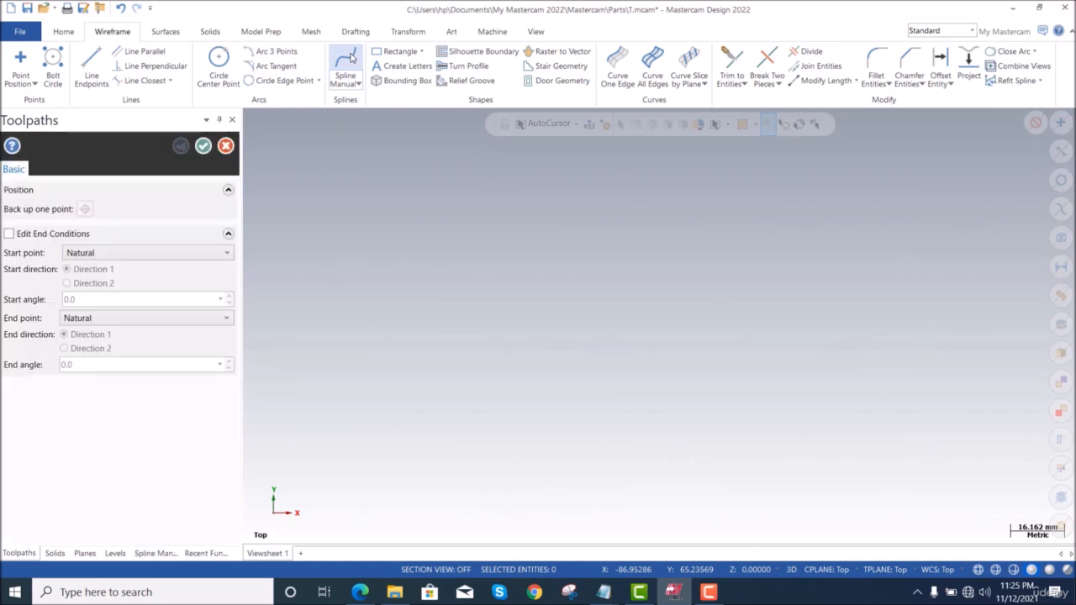
{"action": "left_click", "coordinate": [308, 311]}
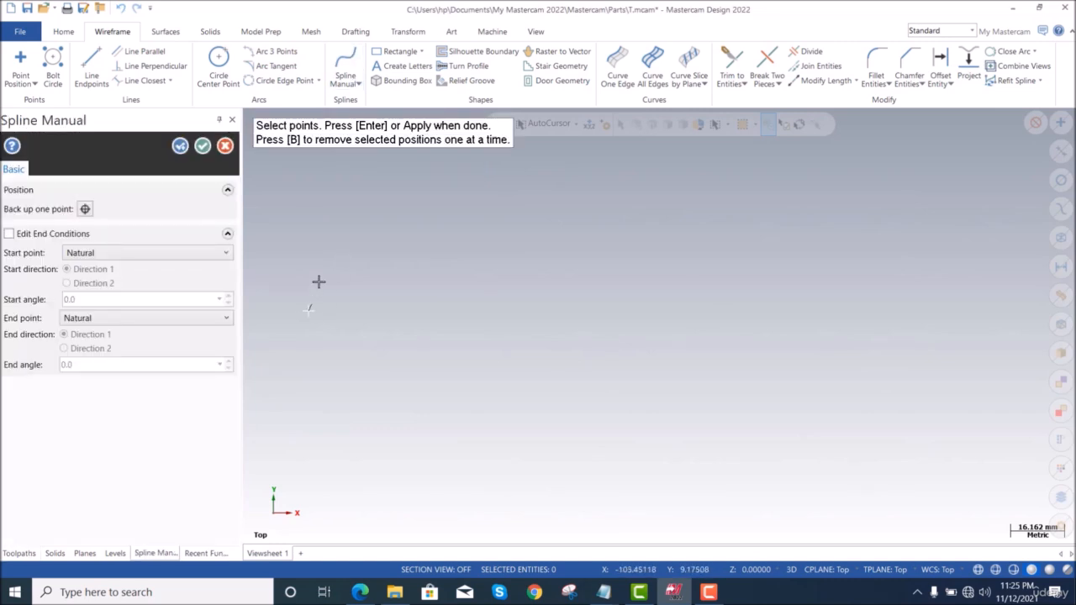
{"action": "left_click", "coordinate": [405, 226]}
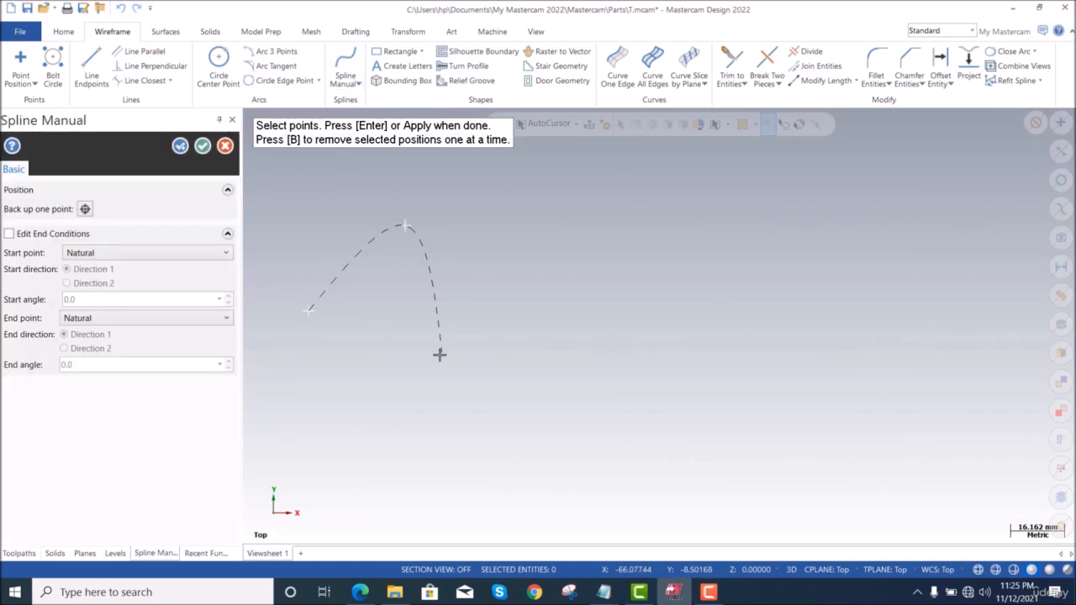
{"action": "left_click", "coordinate": [359, 412]}
{"action": "left_click", "coordinate": [453, 485]}
{"action": "left_click", "coordinate": [470, 416]}
{"action": "left_click", "coordinate": [528, 338]}
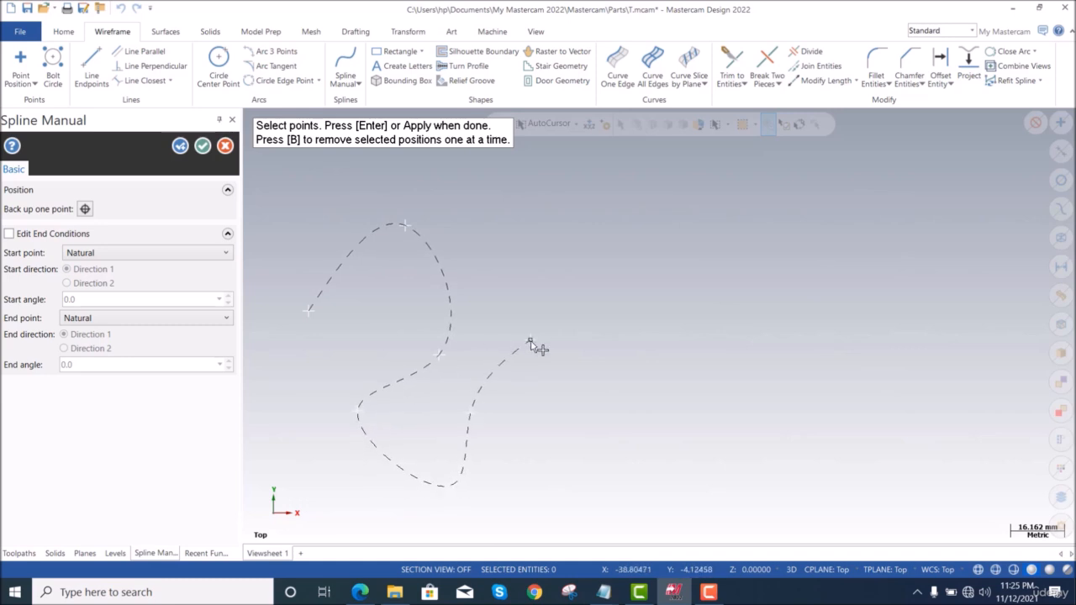
{"action": "left_click", "coordinate": [556, 444]}
{"action": "left_click", "coordinate": [666, 301]}
{"action": "left_click", "coordinate": [569, 272]}
{"action": "left_click", "coordinate": [477, 232]}
{"action": "left_click", "coordinate": [638, 199]}
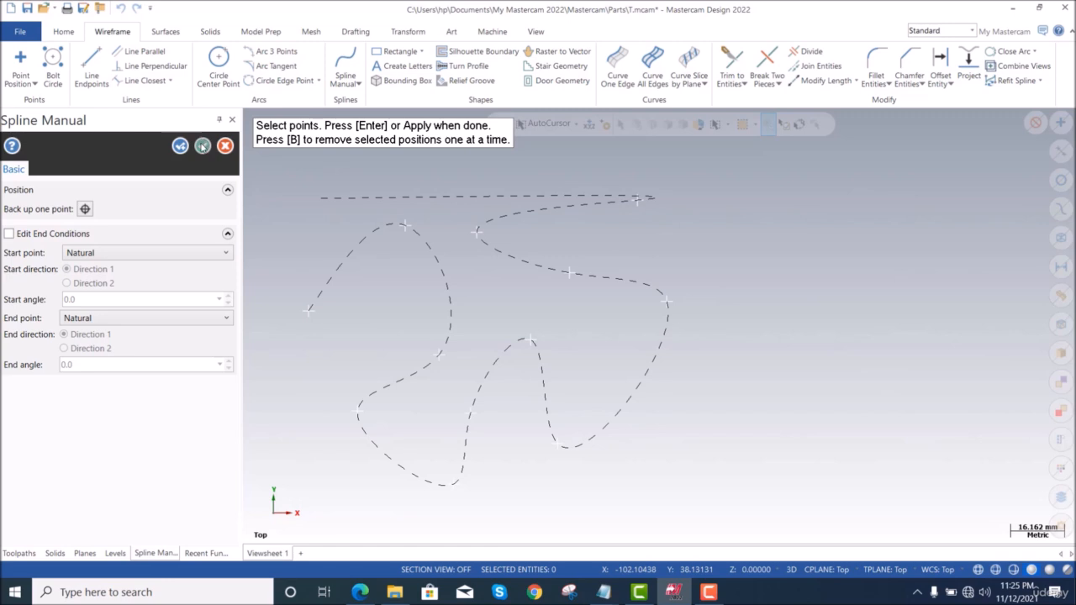
{"action": "left_click", "coordinate": [203, 146]}
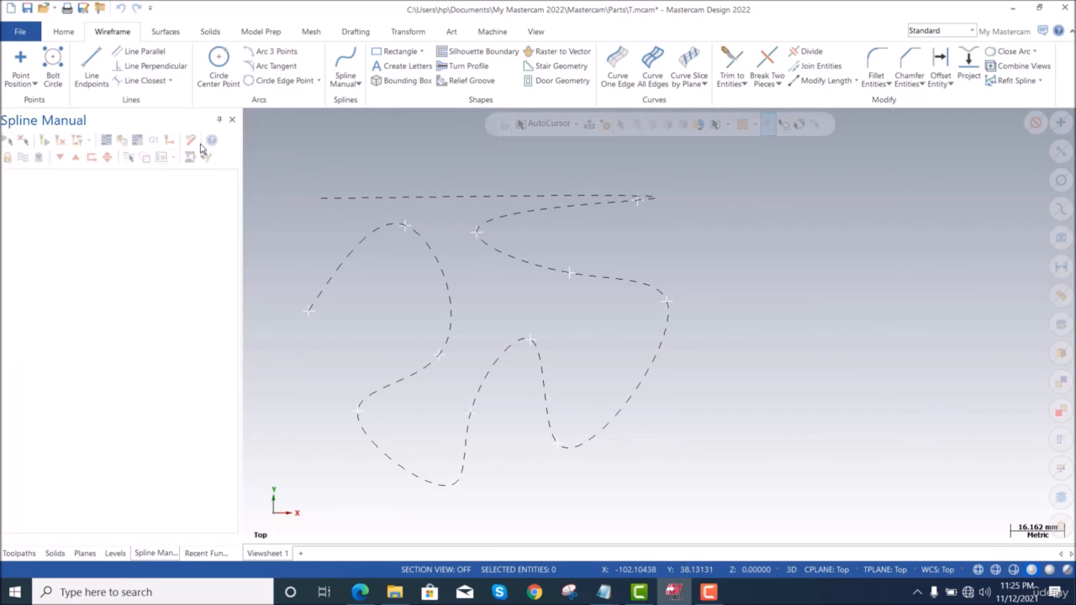
Draw a second open manual spline to the right of the first, zigzagging downward and sweeping back up around its left side
{"action": "left_click", "coordinate": [345, 63]}
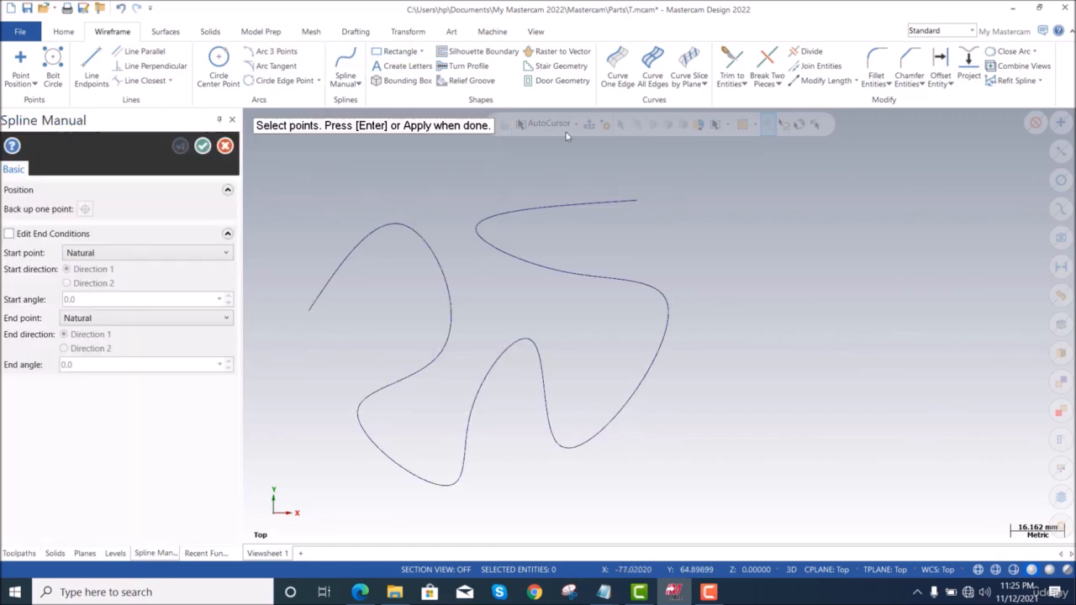
{"action": "left_click", "coordinate": [890, 203]}
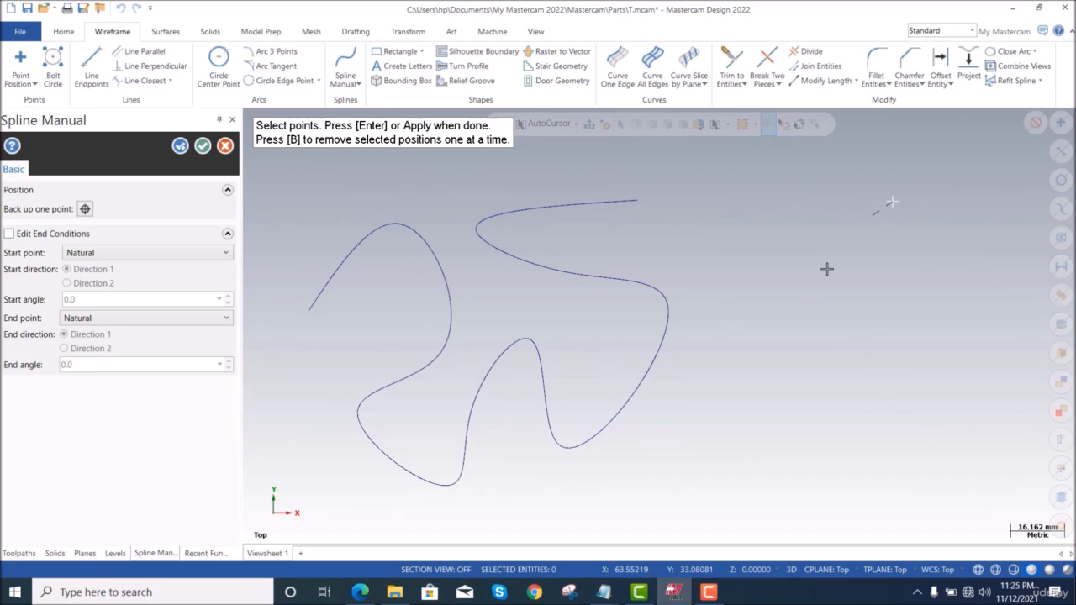
{"action": "left_click", "coordinate": [836, 311]}
{"action": "left_click", "coordinate": [924, 296]}
{"action": "left_click", "coordinate": [948, 369]}
{"action": "left_click", "coordinate": [1008, 421]}
{"action": "left_click", "coordinate": [815, 425]}
{"action": "left_click", "coordinate": [699, 287]}
{"action": "left_click", "coordinate": [833, 211]}
{"action": "left_click", "coordinate": [203, 145]}
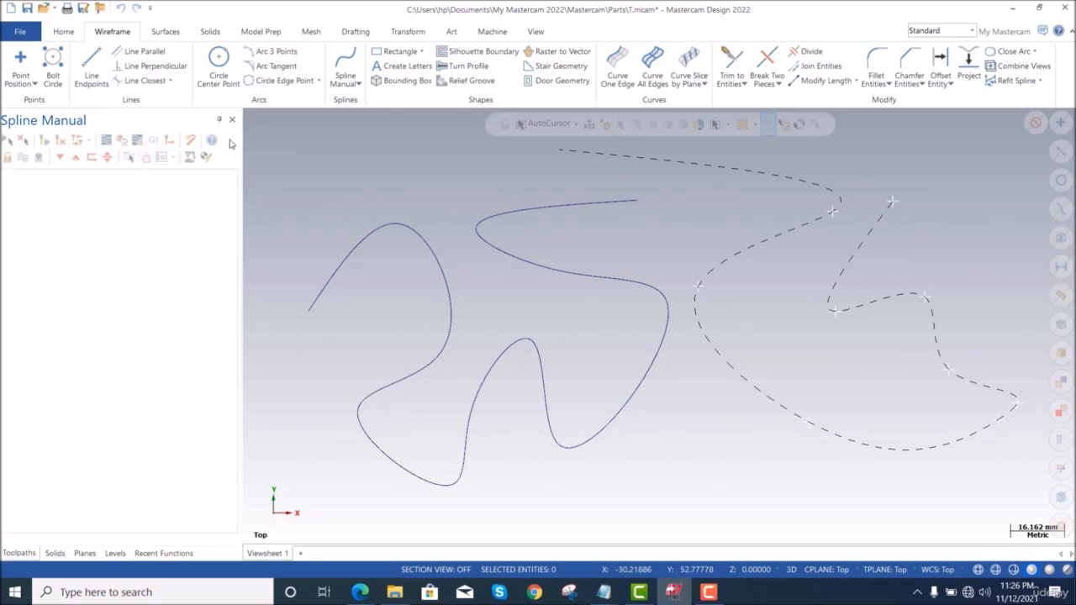
Create a blended spline from the lower-left curve of the right spline to the valley nearest it on the left spline
{"action": "left_click", "coordinate": [358, 84]}
{"action": "left_click", "coordinate": [385, 116]}
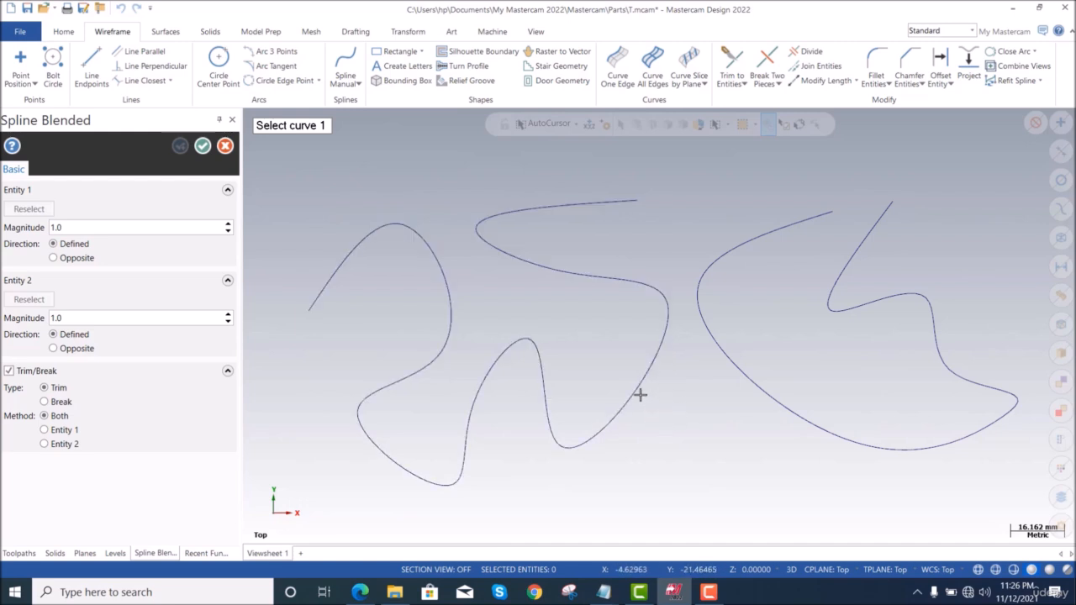
{"action": "left_click", "coordinate": [805, 413]}
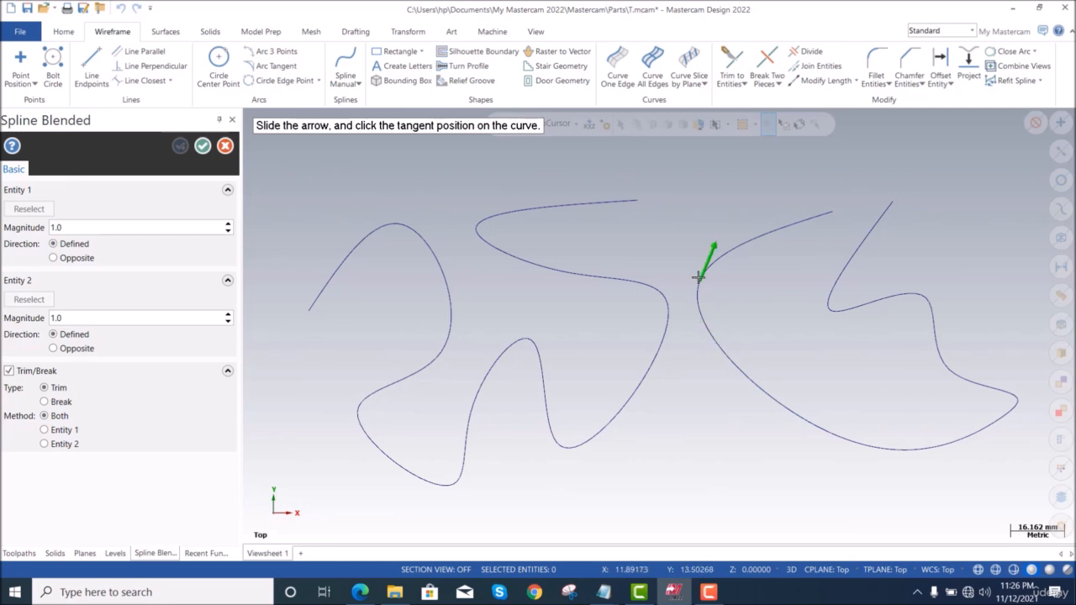
{"action": "left_click", "coordinate": [804, 426]}
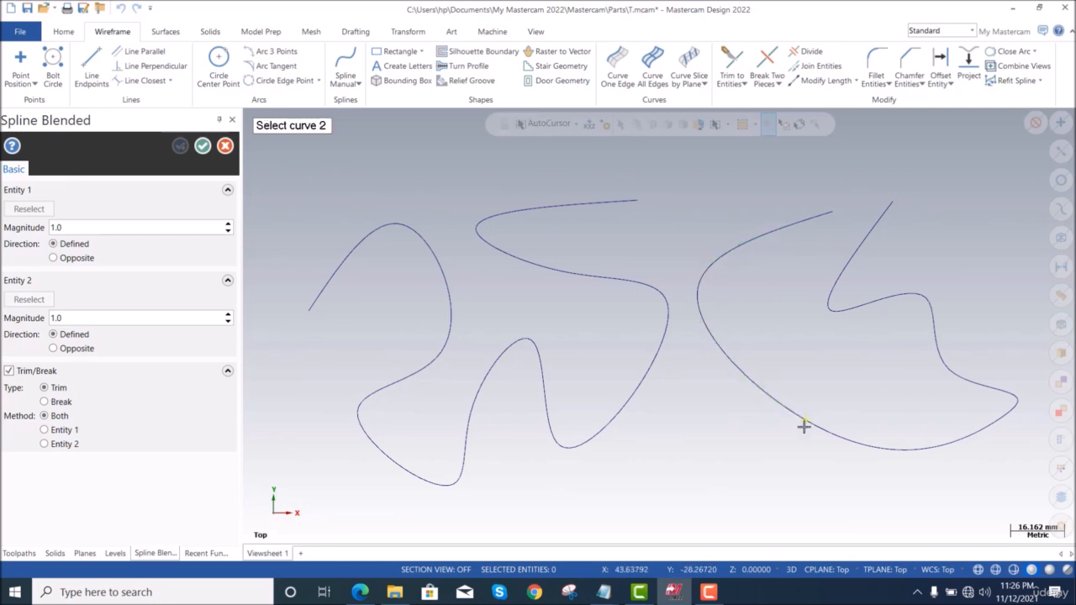
{"action": "left_click", "coordinate": [649, 376]}
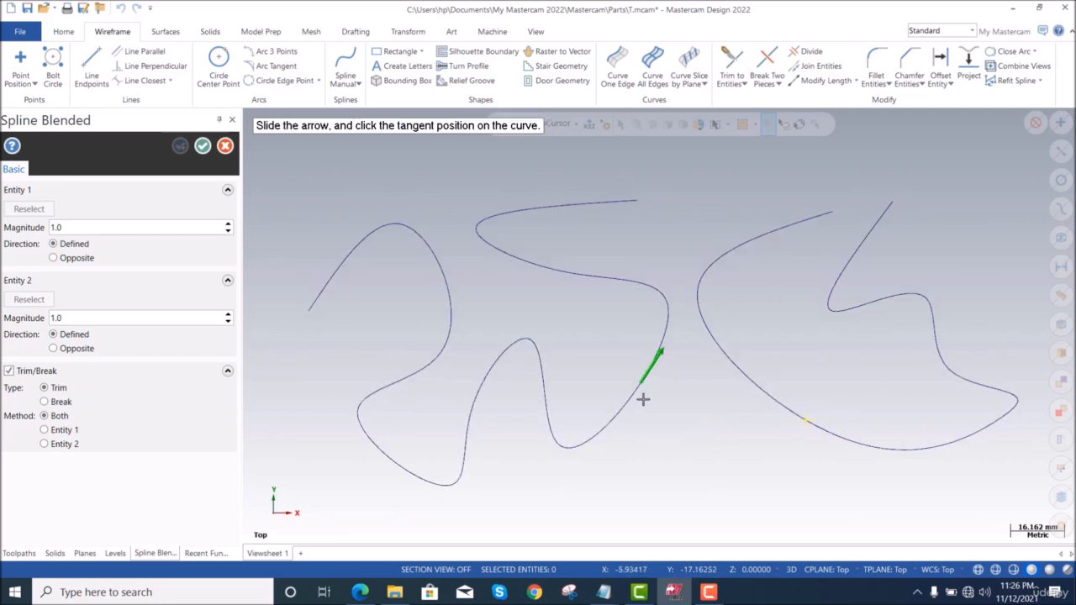
{"action": "left_click", "coordinate": [571, 444]}
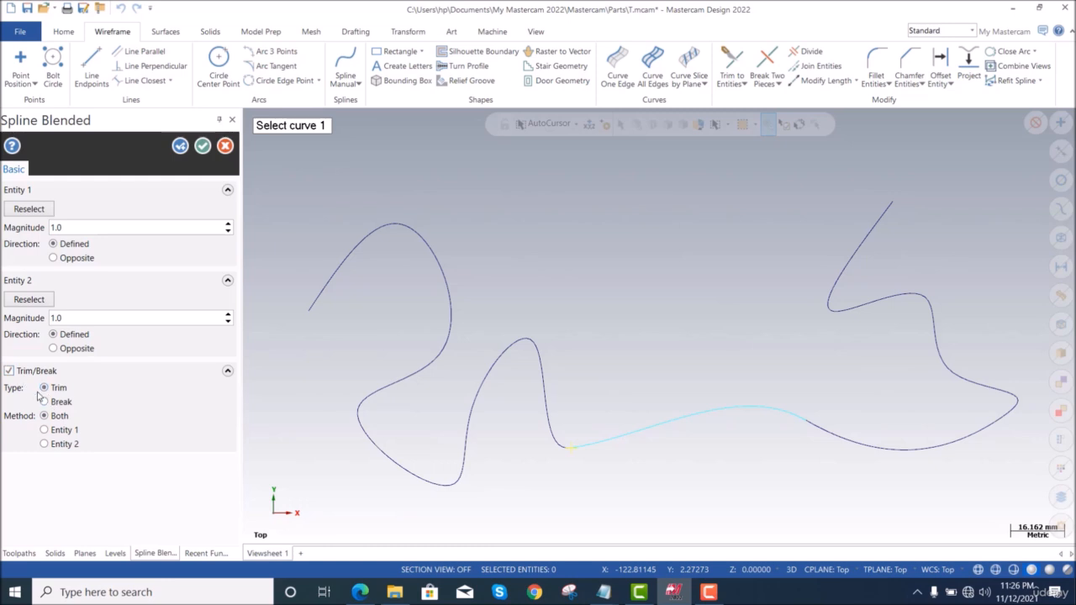
Try the Trim/Break options on the blended spline, and accept it with type Break and method Both
{"action": "left_click", "coordinate": [9, 372]}
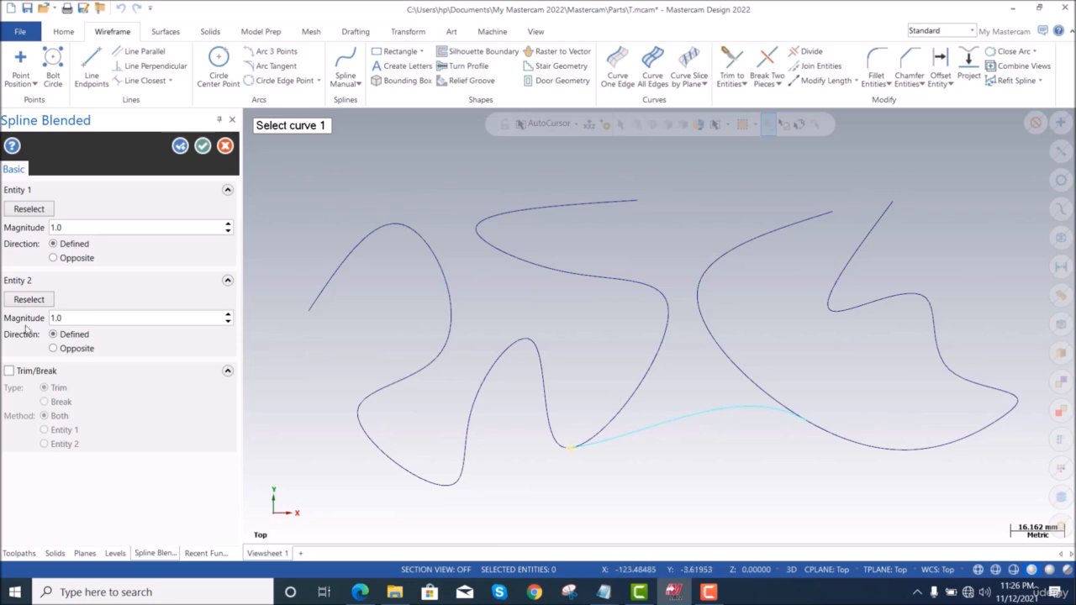
{"action": "left_click", "coordinate": [8, 371]}
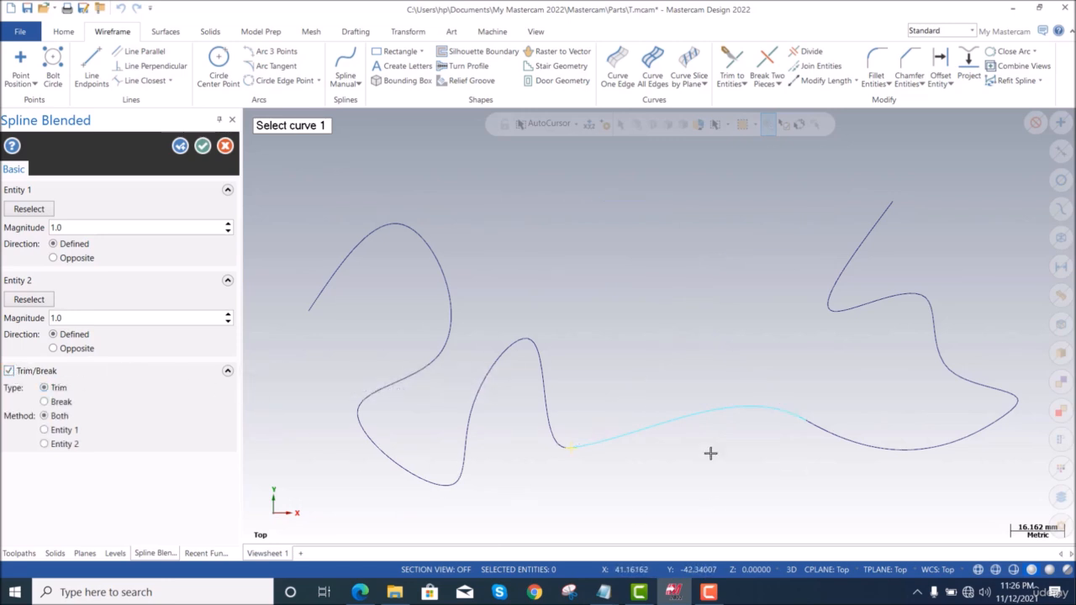
{"action": "left_click", "coordinate": [45, 430]}
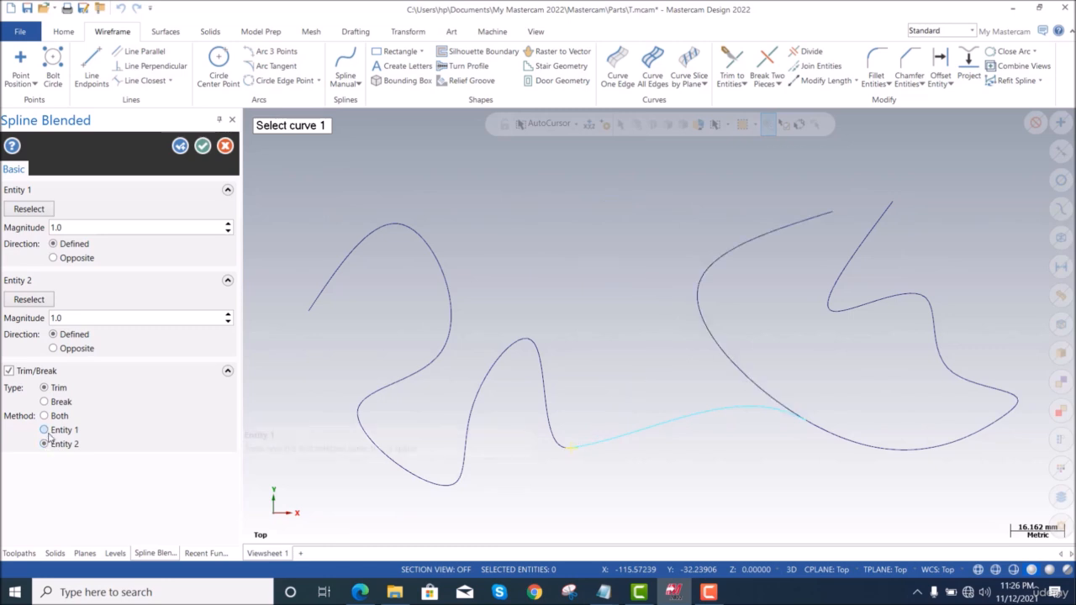
{"action": "left_click", "coordinate": [44, 402]}
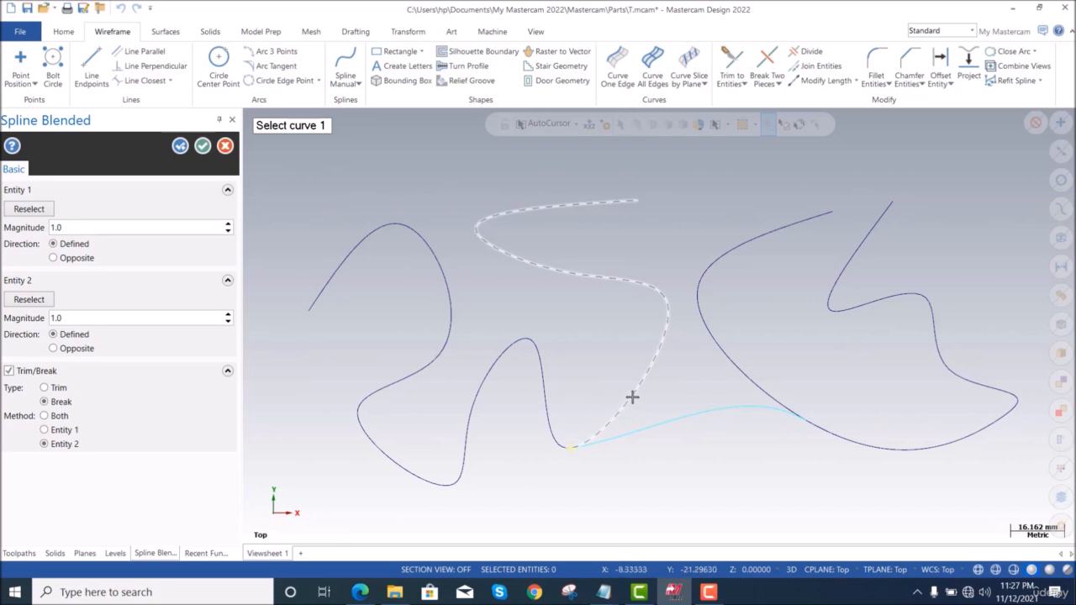
{"action": "left_click", "coordinate": [62, 431]}
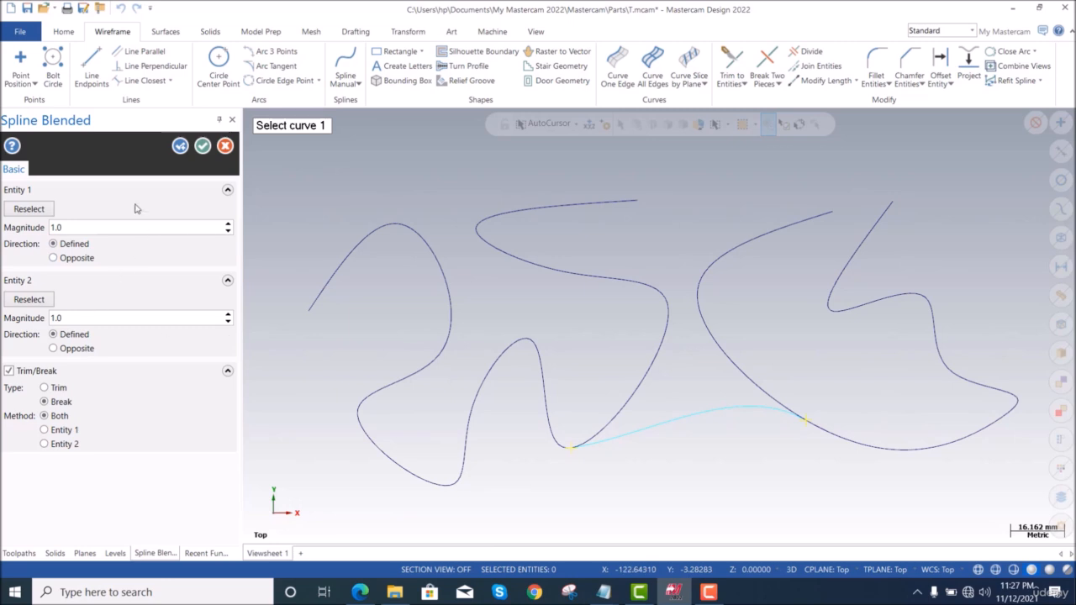
{"action": "left_click", "coordinate": [203, 146]}
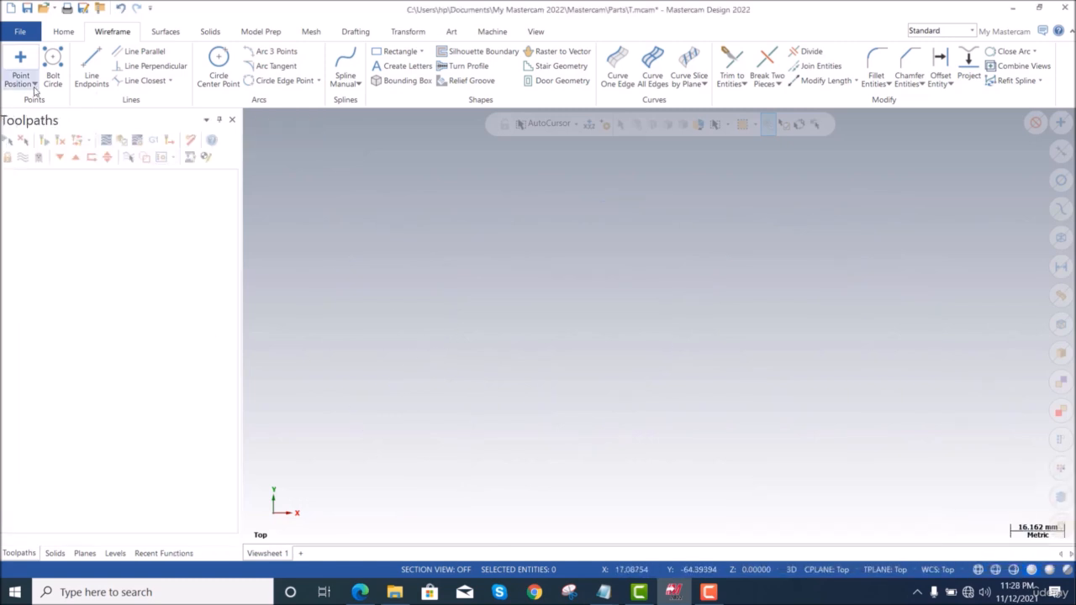
Draw an open, wavy manual spline through six points, with two peaks and two valleys, rising at its right end
{"action": "left_click", "coordinate": [34, 86]}
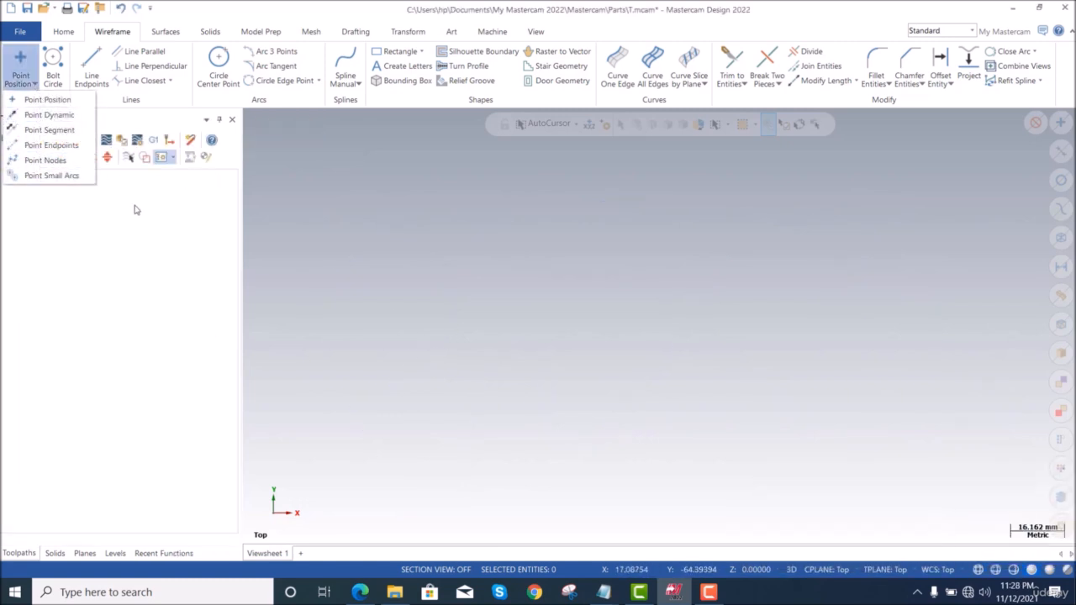
{"action": "left_click", "coordinate": [324, 204]}
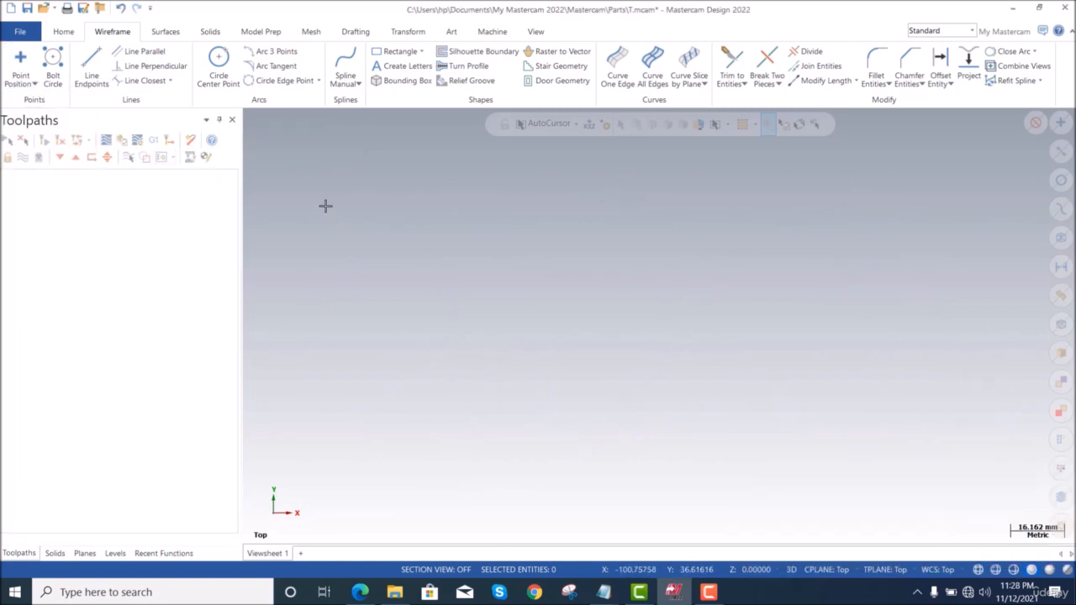
{"action": "left_click", "coordinate": [348, 59]}
{"action": "left_click", "coordinate": [498, 362]}
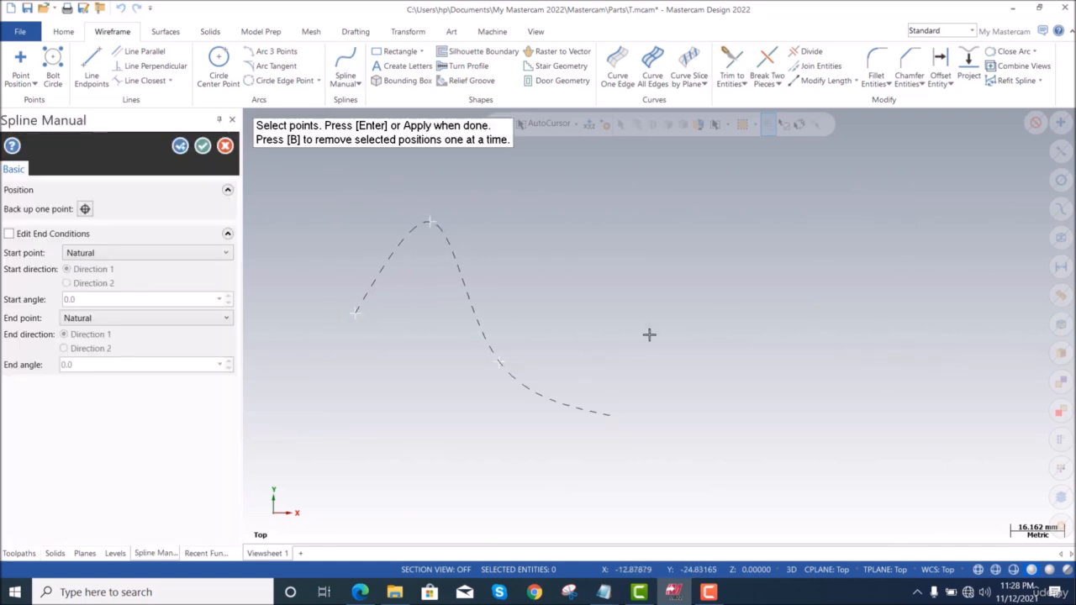
{"action": "left_click", "coordinate": [652, 318]}
{"action": "left_click", "coordinate": [715, 376]}
{"action": "left_click", "coordinate": [768, 250]}
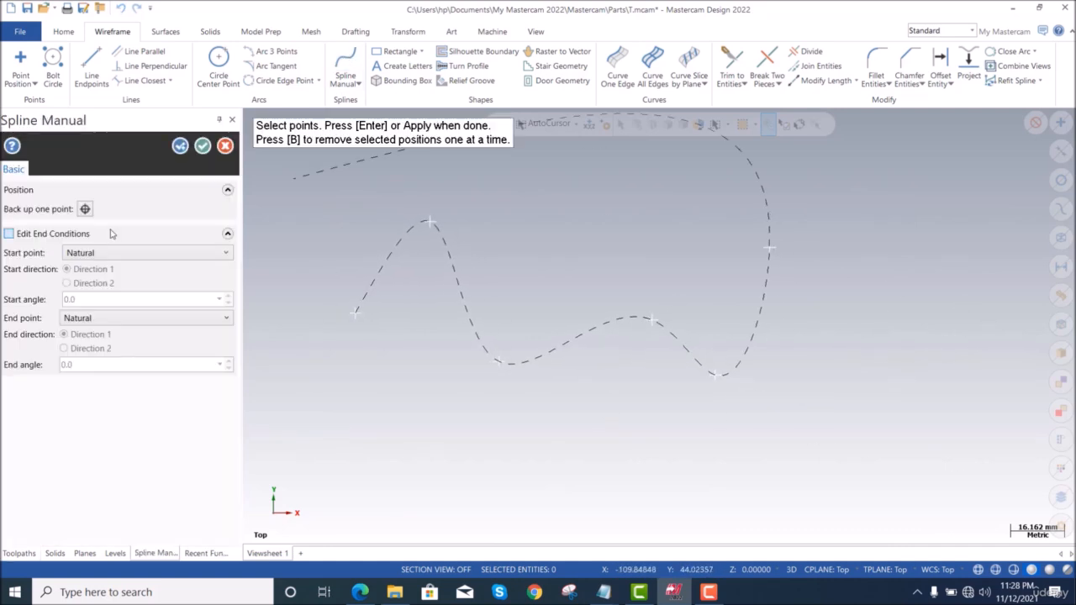
{"action": "left_click", "coordinate": [203, 145]}
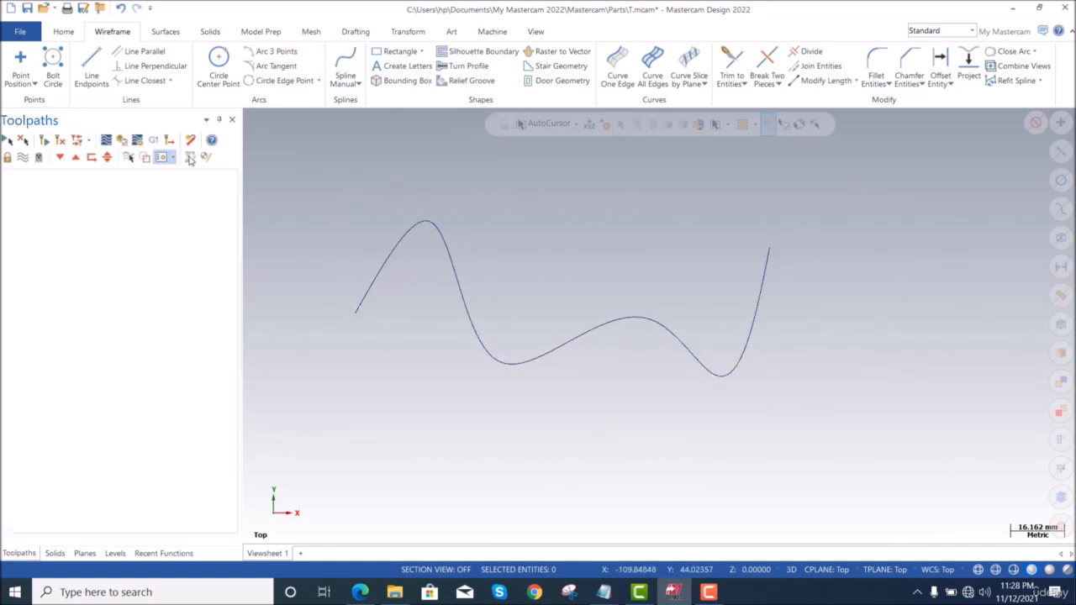
Create points at the wavy spline's nodes with Point Nodes, and delete the spline together with its points
{"action": "left_click", "coordinate": [34, 85]}
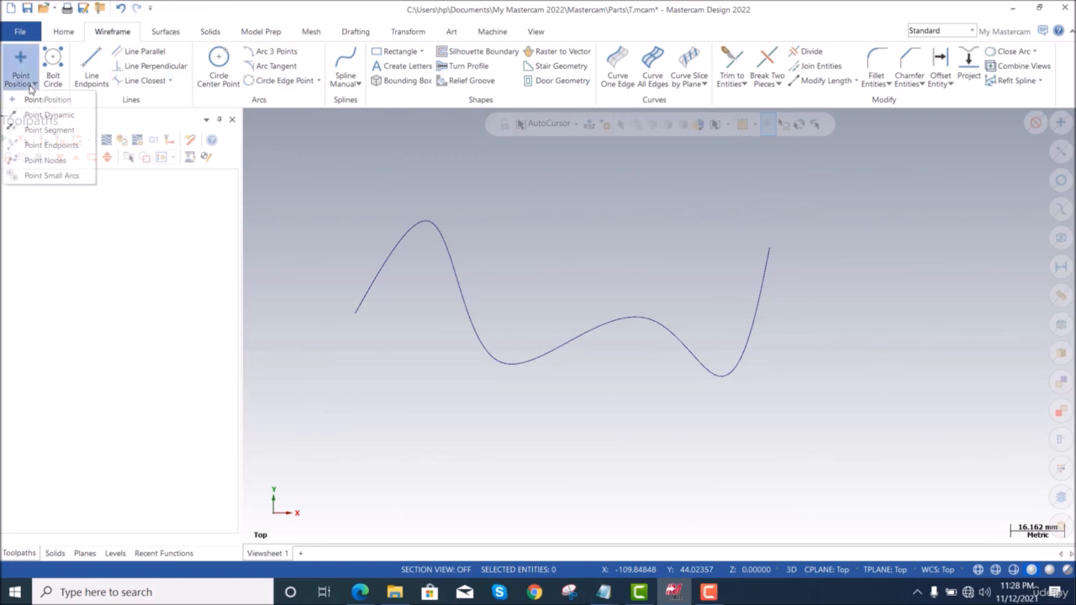
{"action": "left_click", "coordinate": [46, 161]}
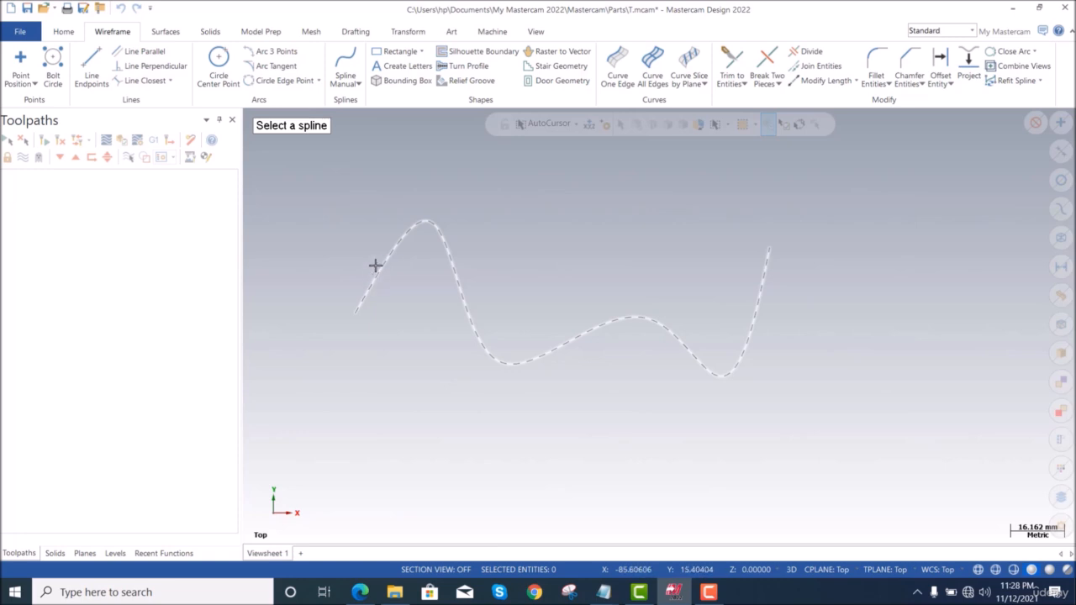
{"action": "left_click", "coordinate": [384, 271]}
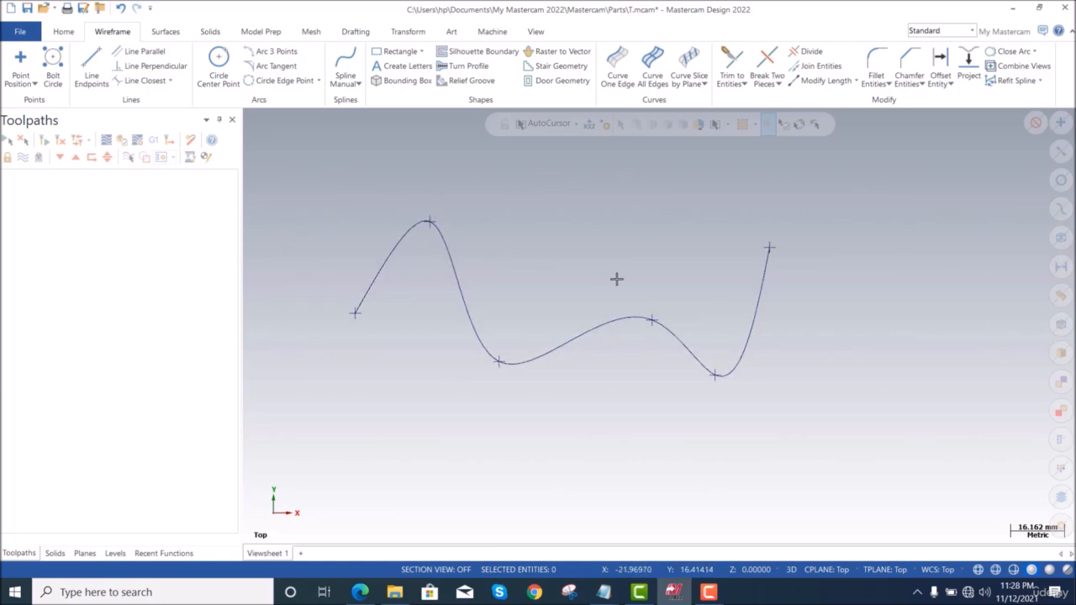
{"action": "key", "text": "ctrl+a"}
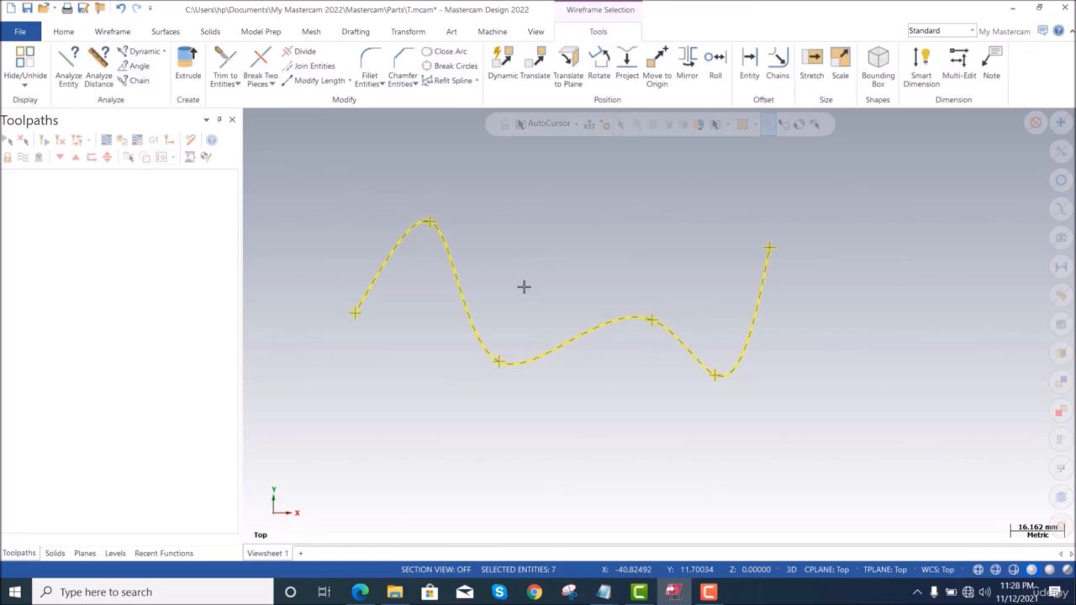
{"action": "key", "text": "Delete"}
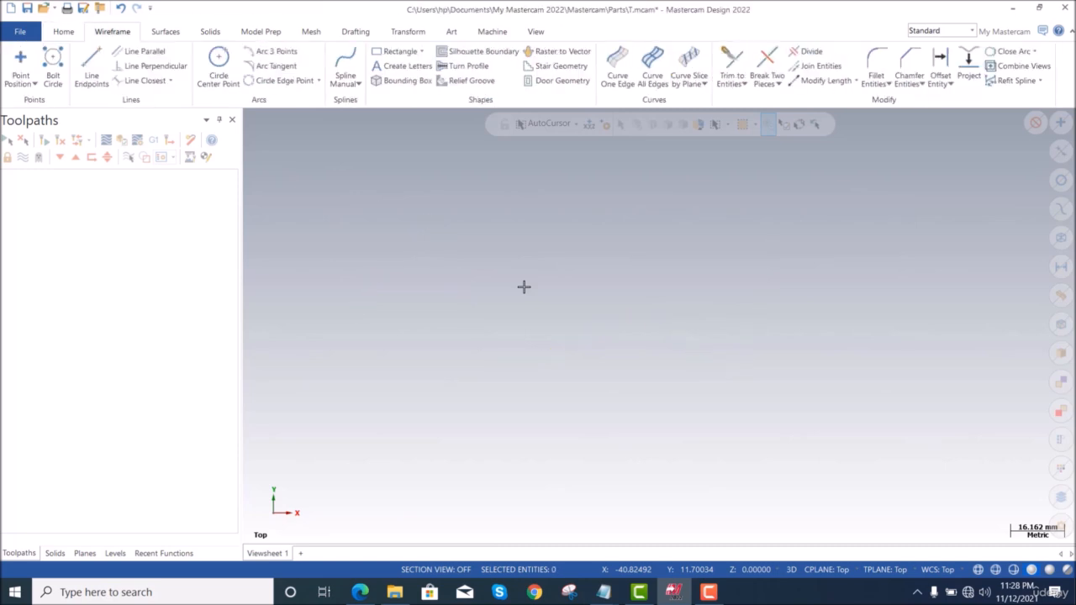
Start a full bolt circle of 8 arcs around a base point in the middle of the drawing area, with a diameter of 150 mm
{"action": "left_click", "coordinate": [53, 60]}
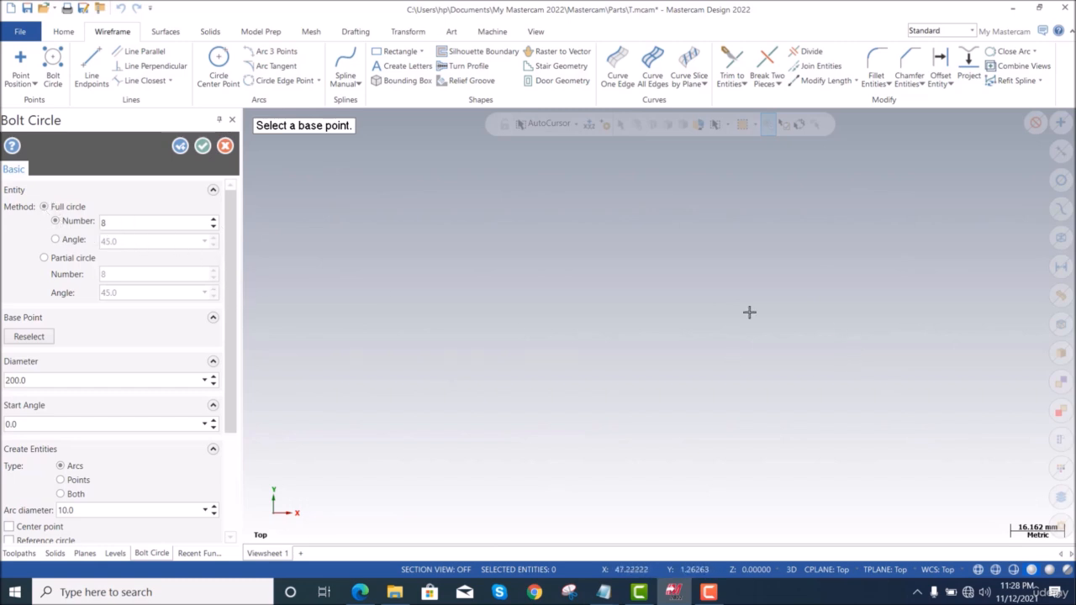
{"action": "left_click", "coordinate": [641, 301]}
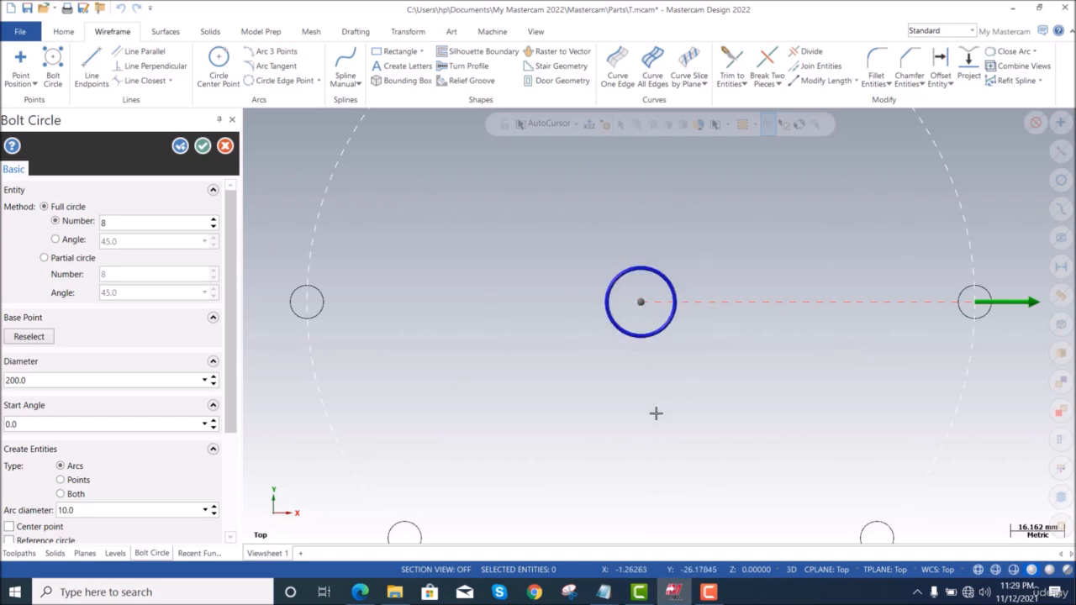
{"action": "scroll", "coordinate": [656, 412], "scroll_direction": "down", "scroll_amount": 3}
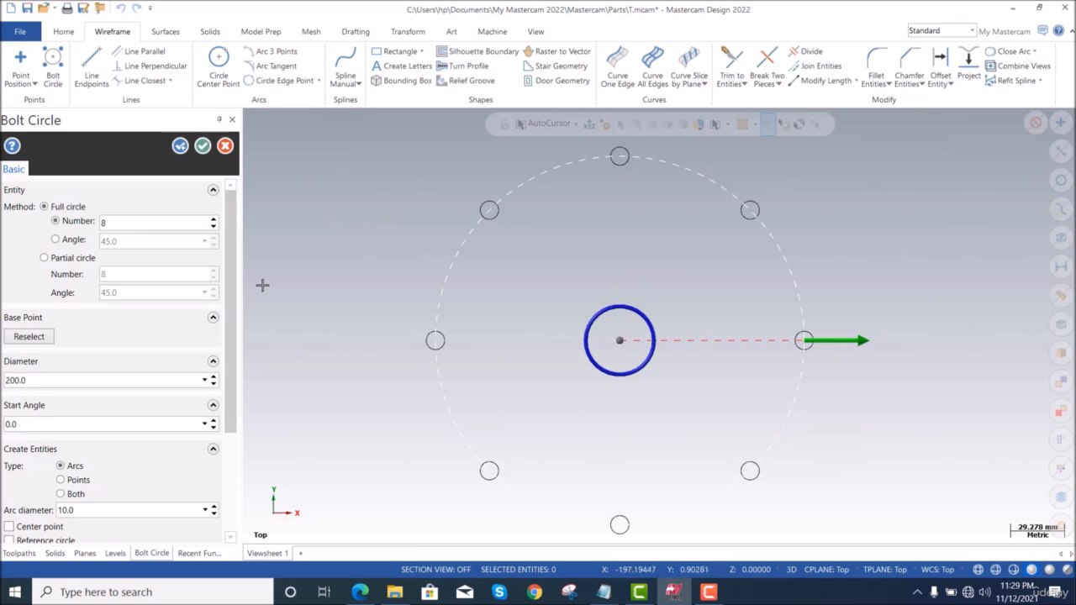
{"action": "double_click", "coordinate": [34, 379]}
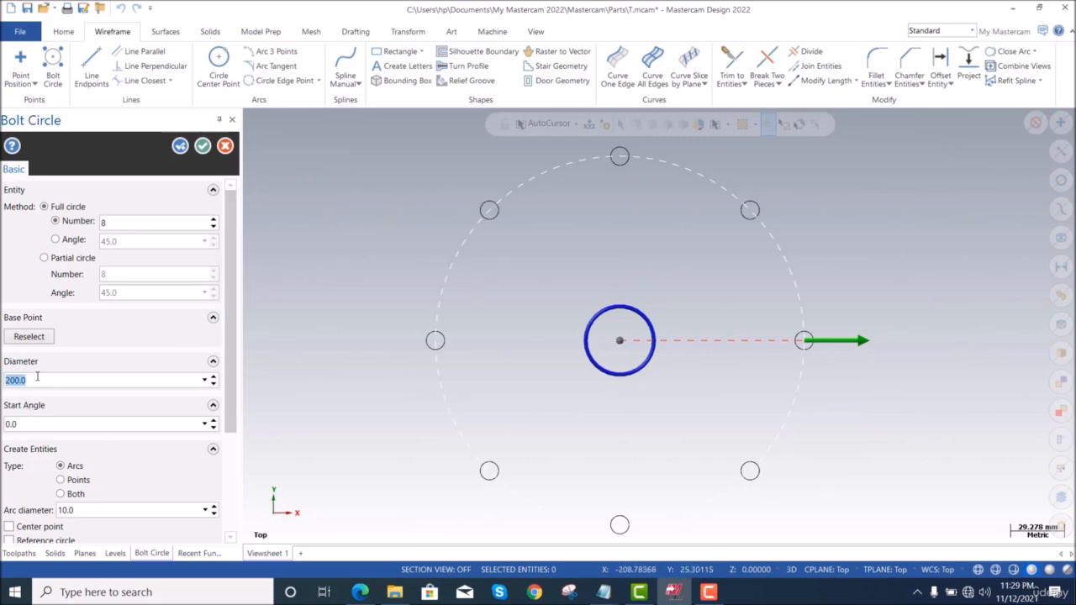
{"action": "type", "text": "150"}
{"action": "key", "text": "Return"}
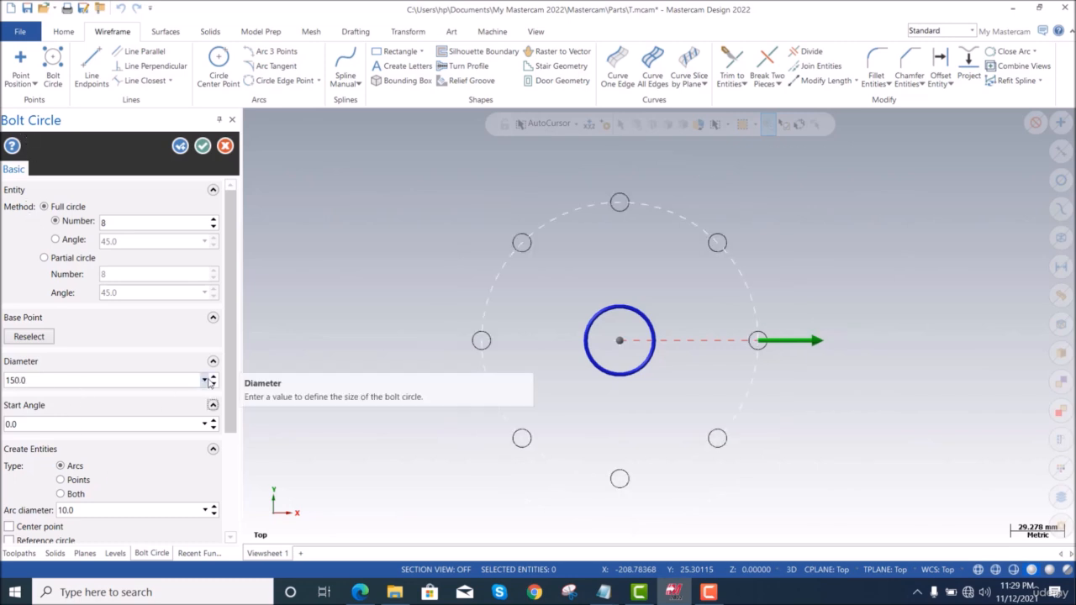
Set the arc diameter of the bolt circle's holes to 15 mm
{"action": "scroll", "coordinate": [234, 346], "scroll_direction": "down", "scroll_amount": 3}
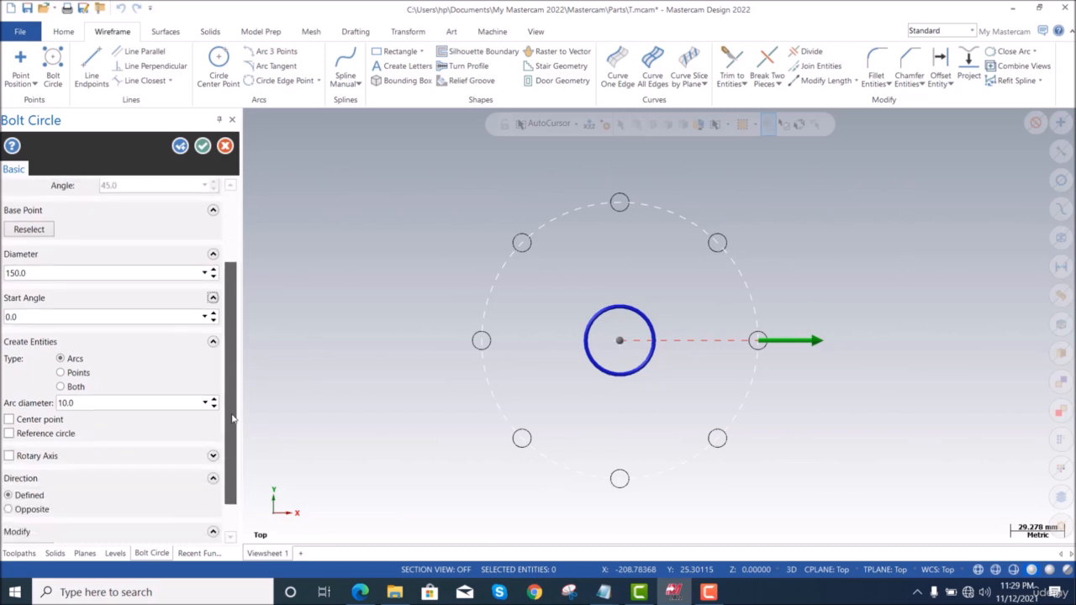
{"action": "left_click", "coordinate": [82, 398]}
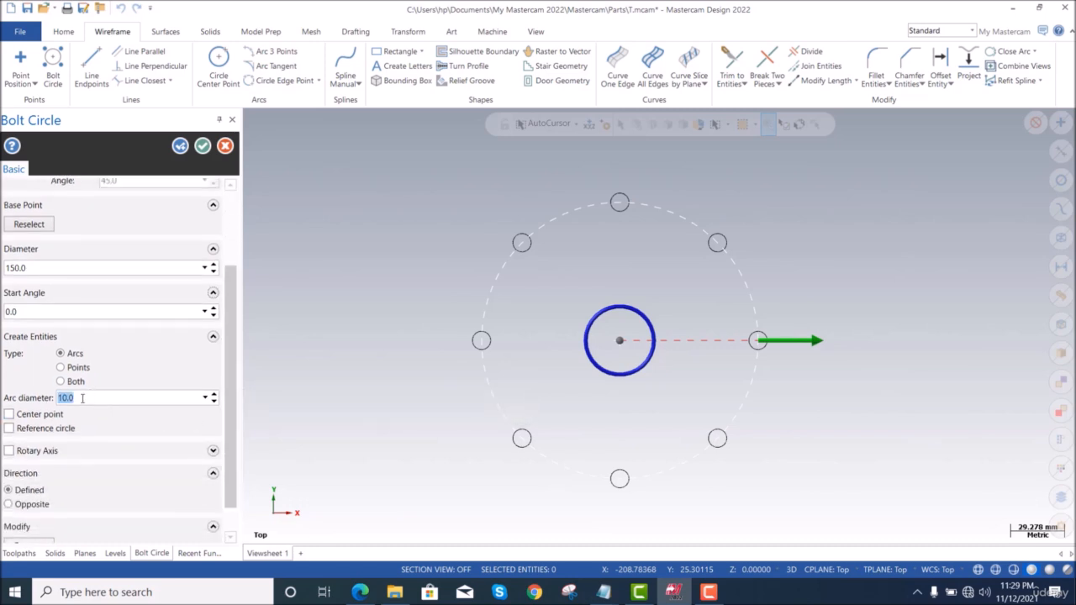
{"action": "type", "text": "1"}
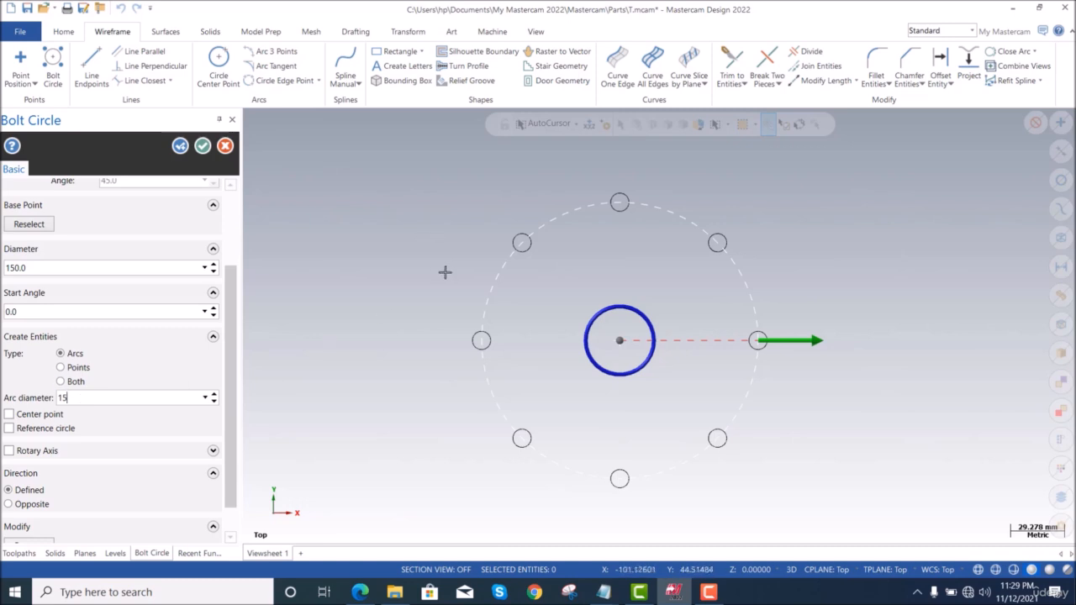
{"action": "type", "text": "5"}
{"action": "key", "text": "Tab"}
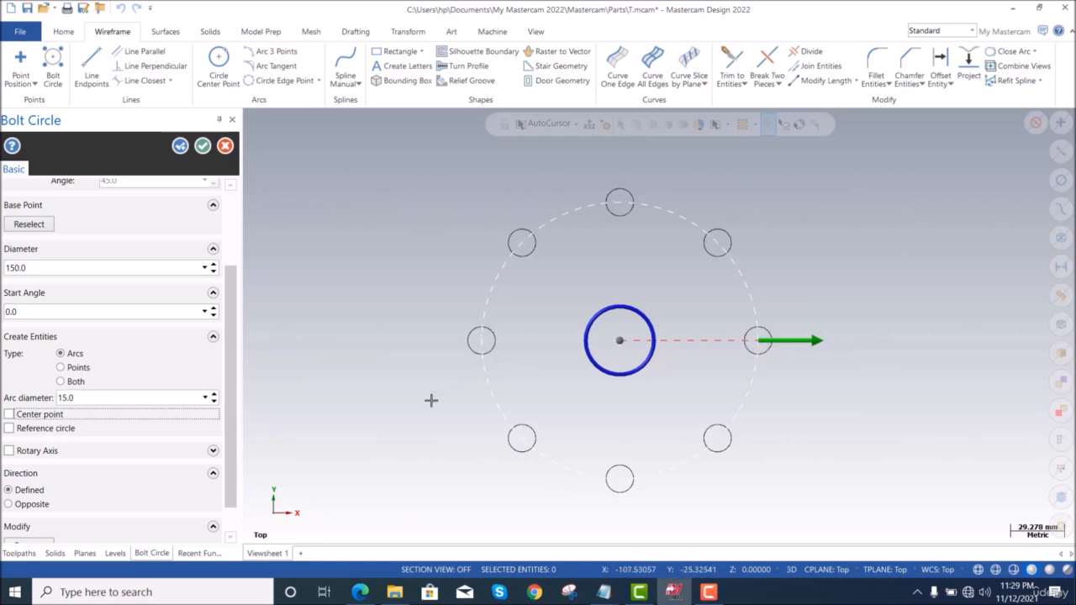
Try points only for the bolt circle, switch its entity type to Both, and open the start angle for editing
{"action": "left_click", "coordinate": [60, 368]}
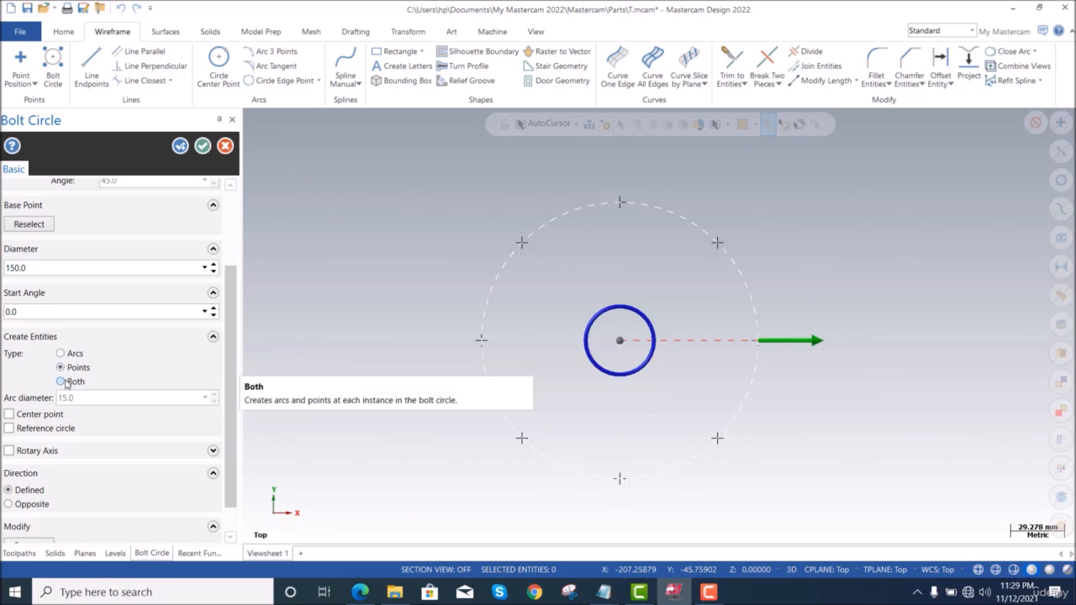
{"action": "left_click", "coordinate": [61, 383]}
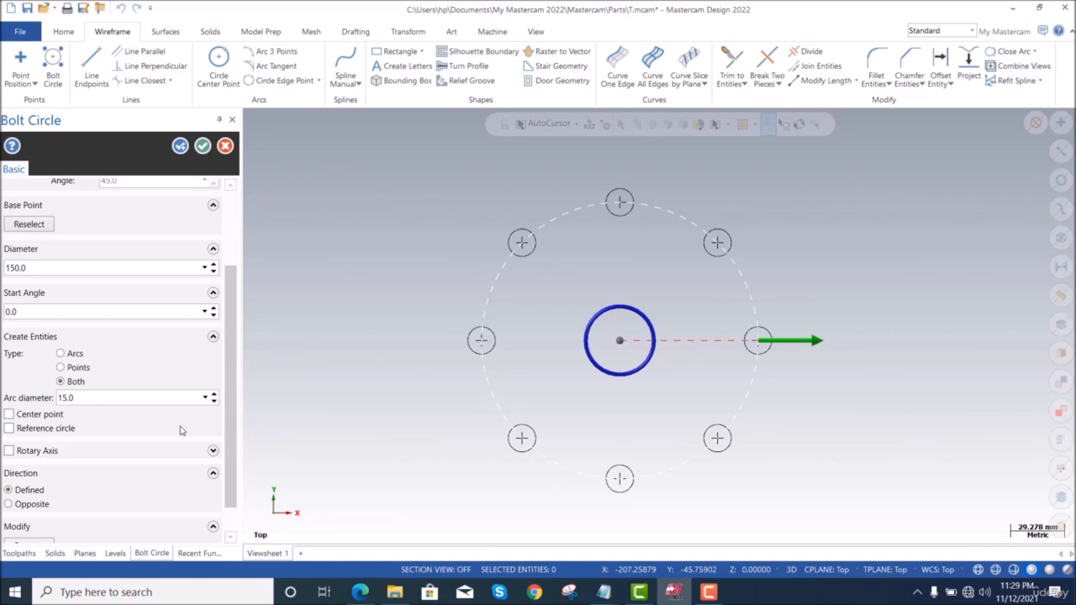
{"action": "scroll", "coordinate": [232, 418], "scroll_direction": "down", "scroll_amount": 2}
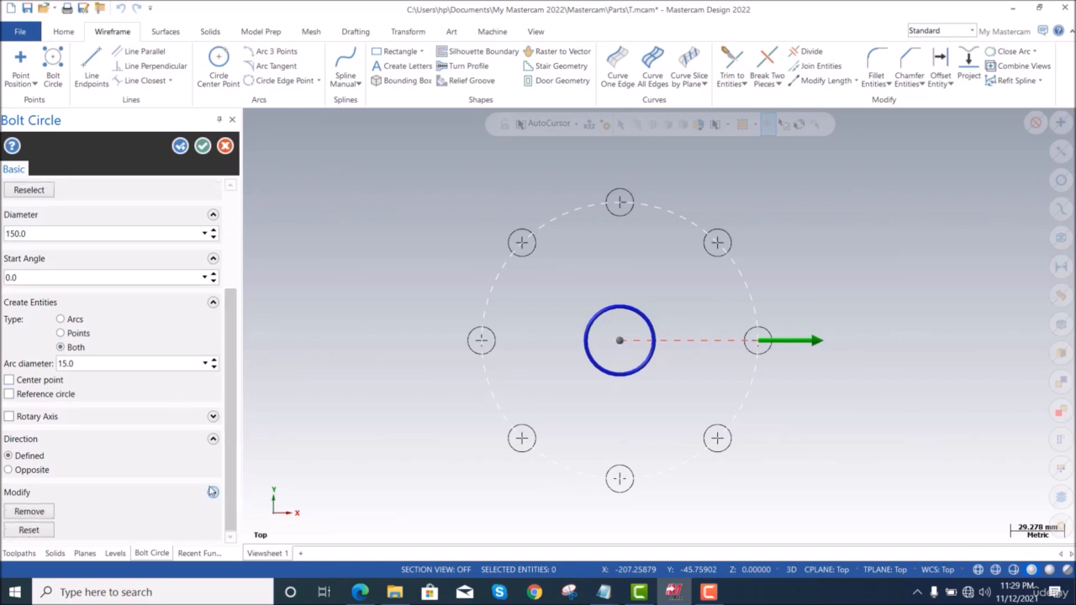
{"action": "scroll", "coordinate": [223, 307], "scroll_direction": "up", "scroll_amount": 6}
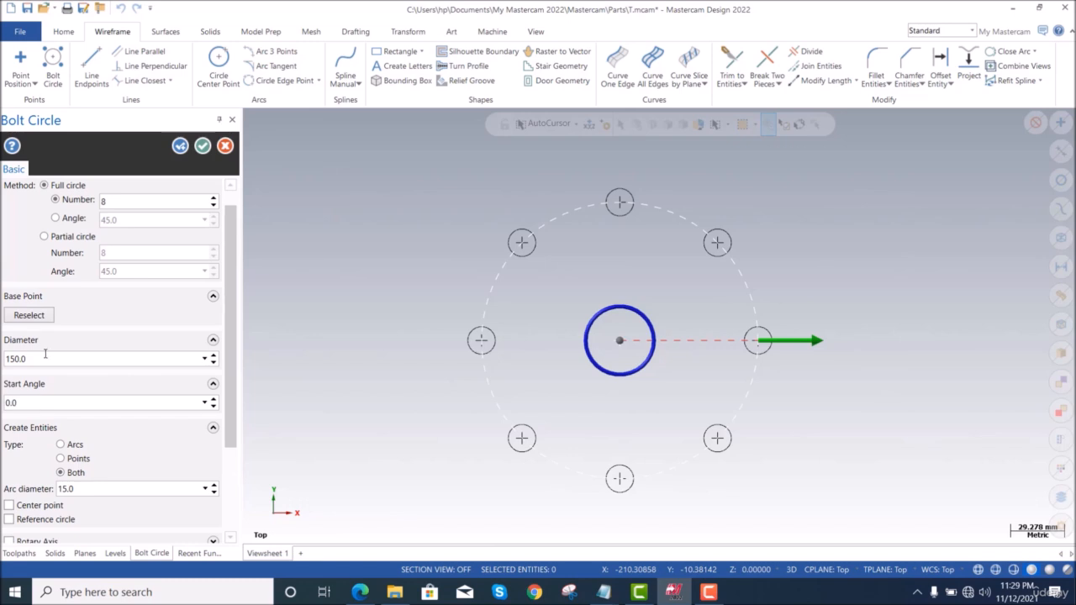
{"action": "double_click", "coordinate": [23, 404]}
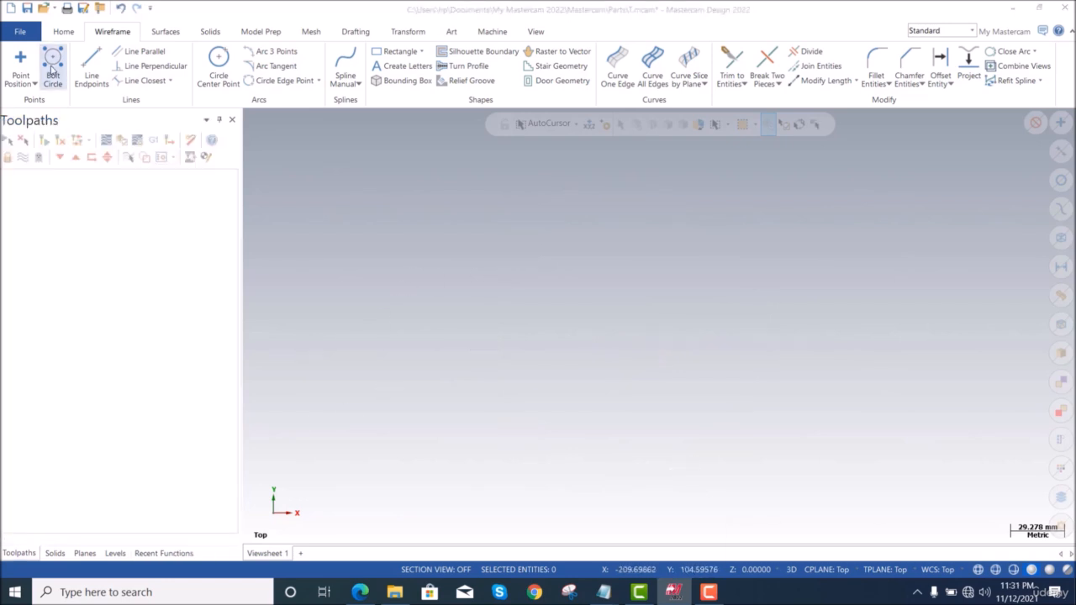
Start a full bolt circle around a base point in the middle of the drawing area, with 4 holes
{"action": "left_click", "coordinate": [52, 69]}
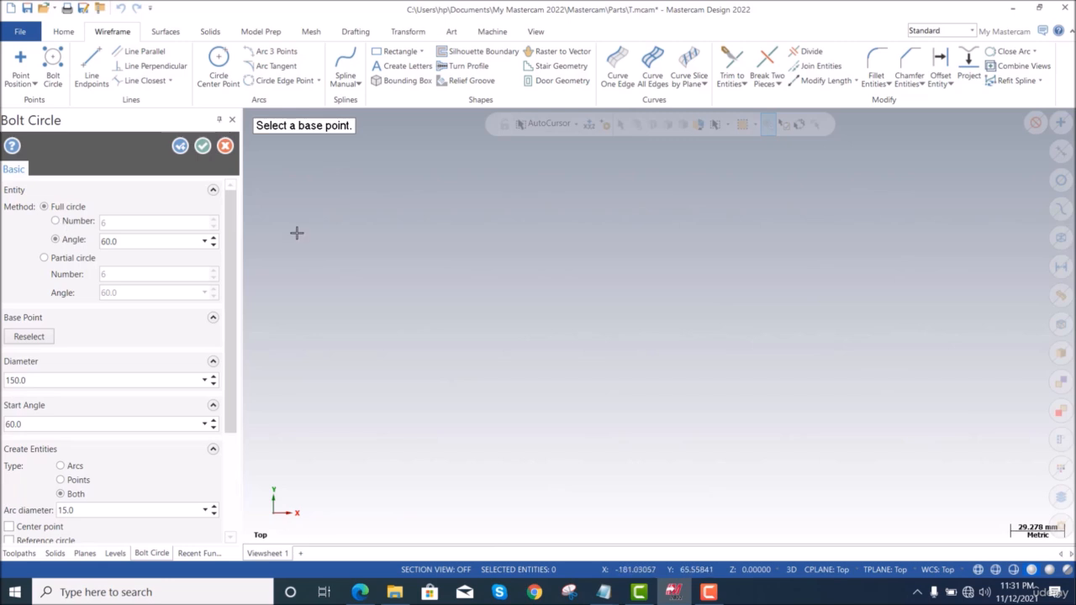
{"action": "left_click", "coordinate": [666, 314]}
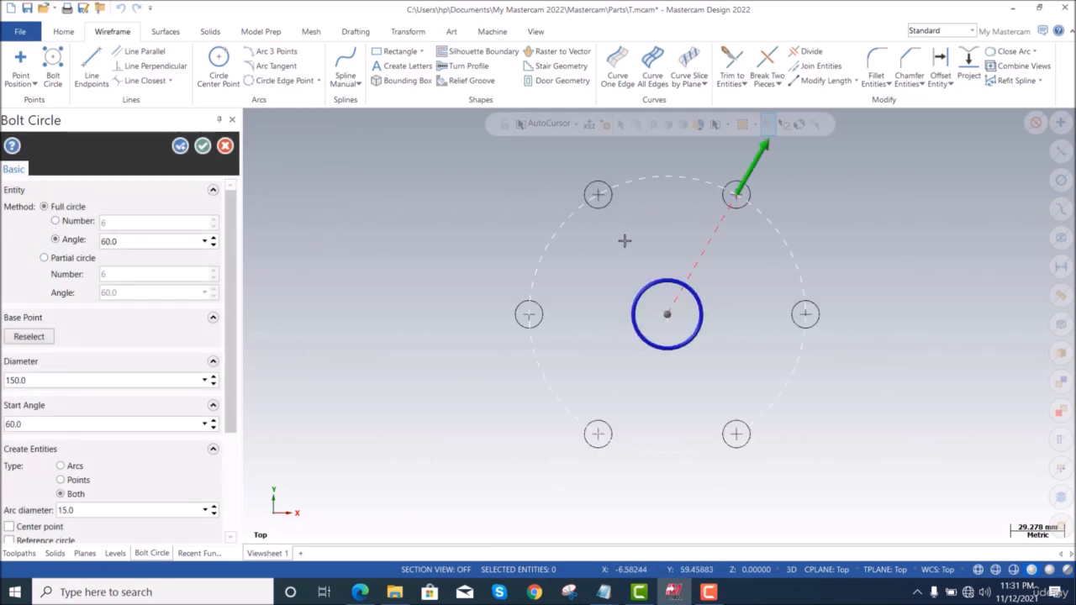
{"action": "left_click", "coordinate": [56, 220]}
{"action": "left_click_drag", "start_coordinate": [131, 224], "coordinate": [91, 224]}
{"action": "key", "text": "Tab"}
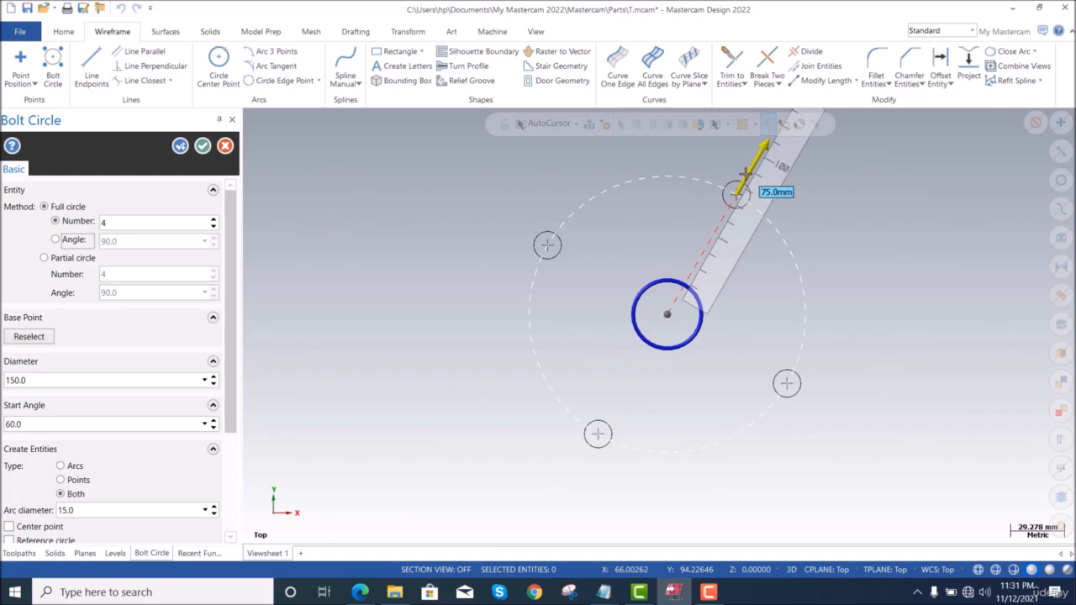
Resize the bolt circle freehand to a diameter of about 140 mm, and set its diameter back to 150 mm
{"action": "left_click_drag", "start_coordinate": [740, 192], "coordinate": [682, 186]}
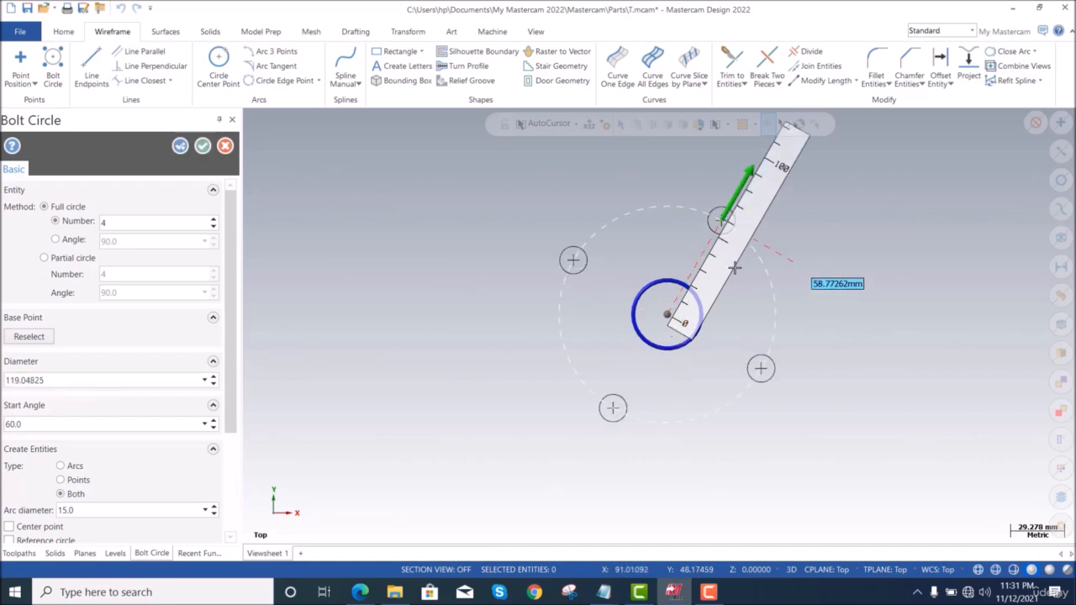
{"action": "left_click", "coordinate": [790, 237]}
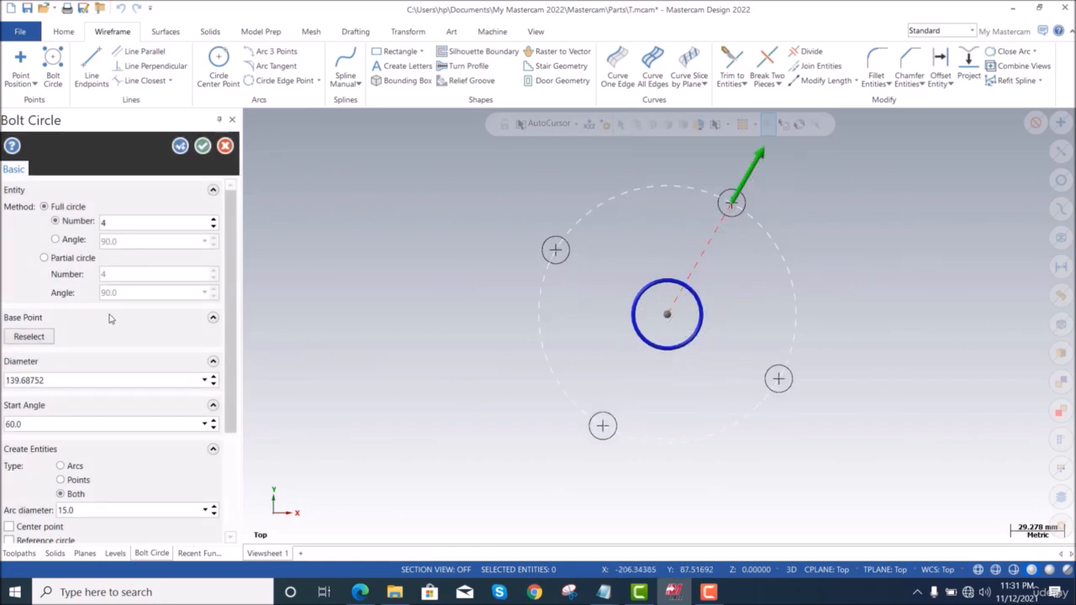
{"action": "left_click", "coordinate": [85, 381]}
{"action": "type", "text": "150"}
{"action": "key", "text": "Return"}
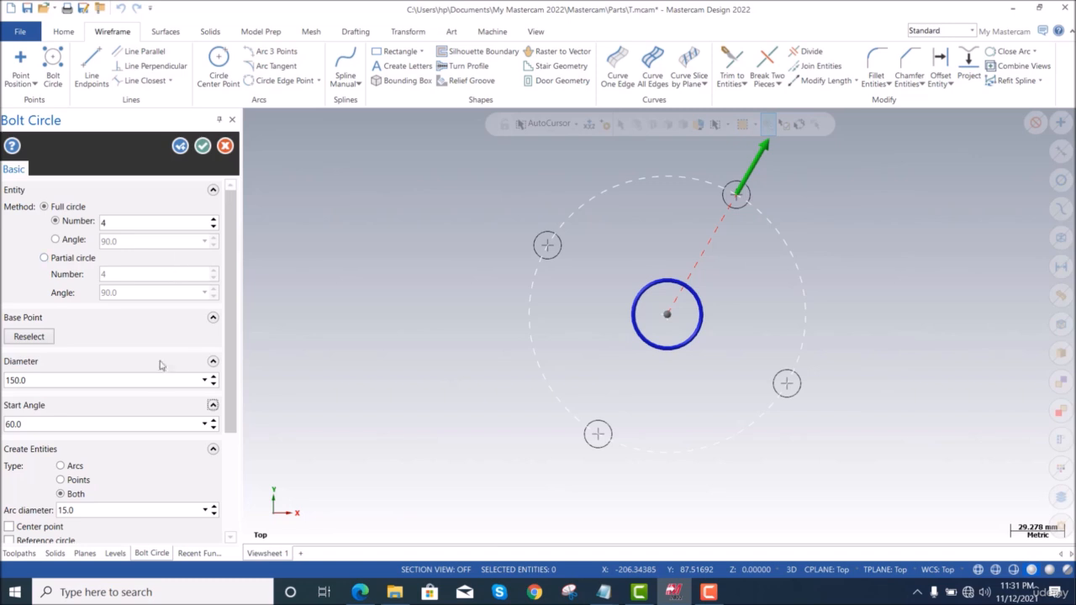
Try a start angle of 0 degrees for the bolt circle, and set it to 45 degrees
{"action": "left_click_drag", "start_coordinate": [32, 421], "coordinate": [2, 424]}
{"action": "type", "text": "0"}
{"action": "key", "text": "Tab"}
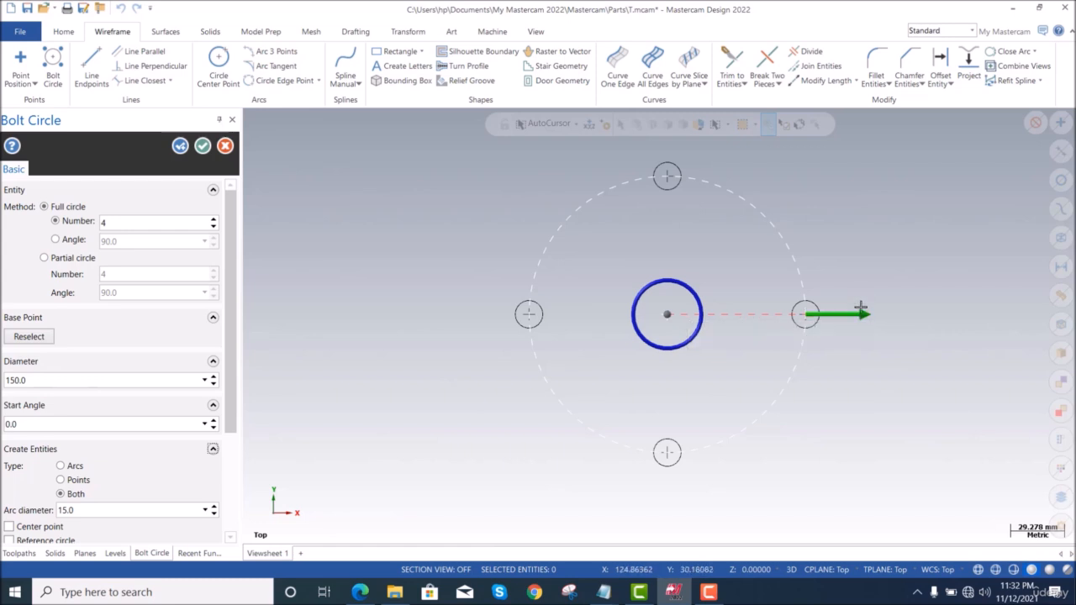
{"action": "left_click", "coordinate": [22, 424]}
{"action": "type", "text": "45"}
{"action": "key", "text": "Return"}
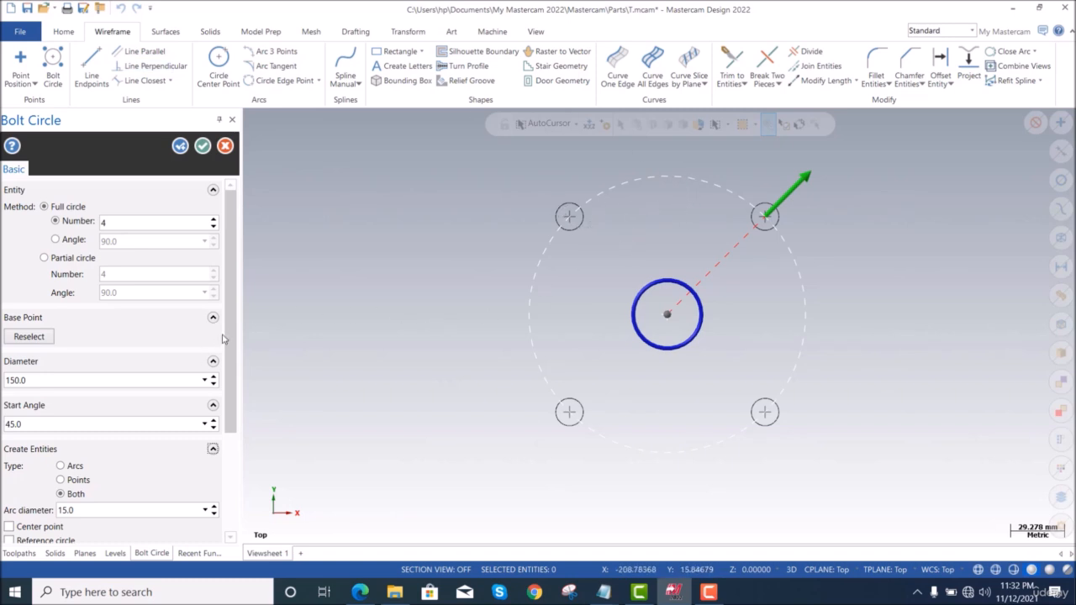
Try arcs only and points only as the bolt circle's entity type, and return it to Both
{"action": "scroll", "coordinate": [230, 322], "scroll_direction": "down", "scroll_amount": 4}
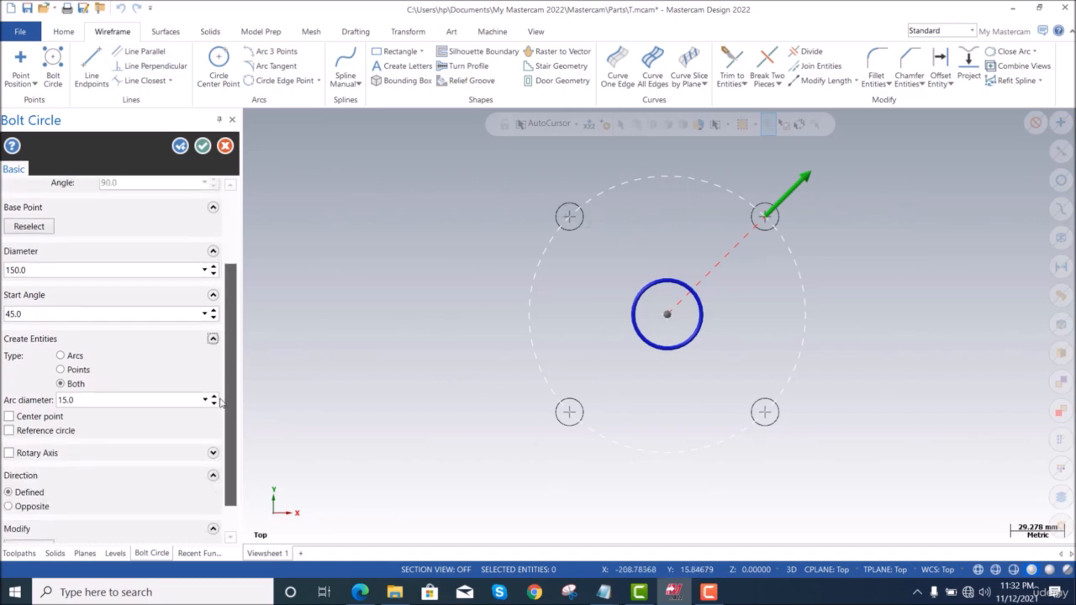
{"action": "scroll", "coordinate": [160, 358], "scroll_direction": "up", "scroll_amount": 1}
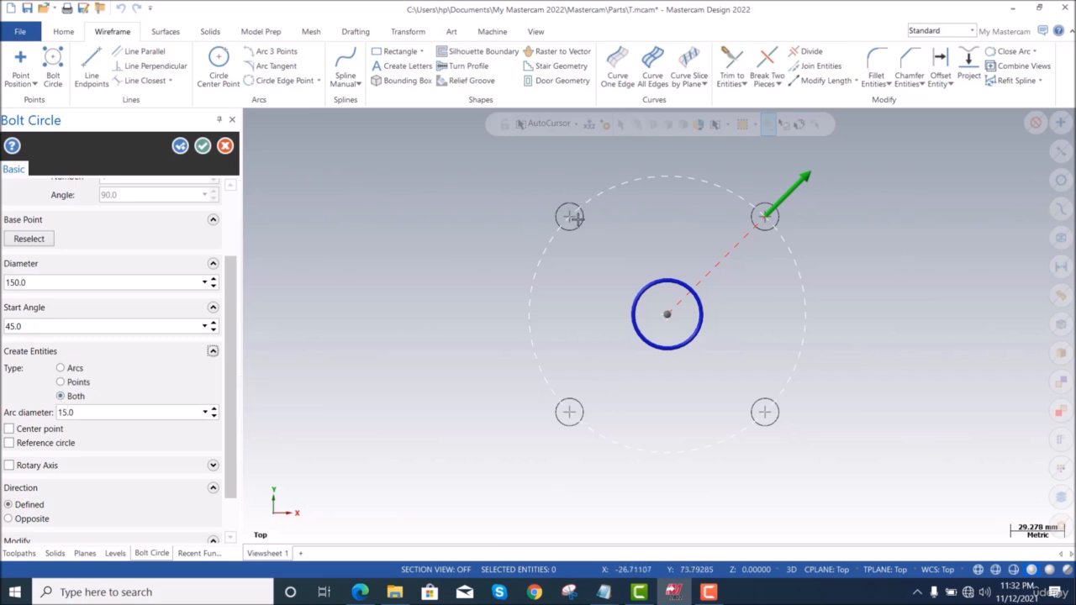
{"action": "left_click", "coordinate": [65, 368]}
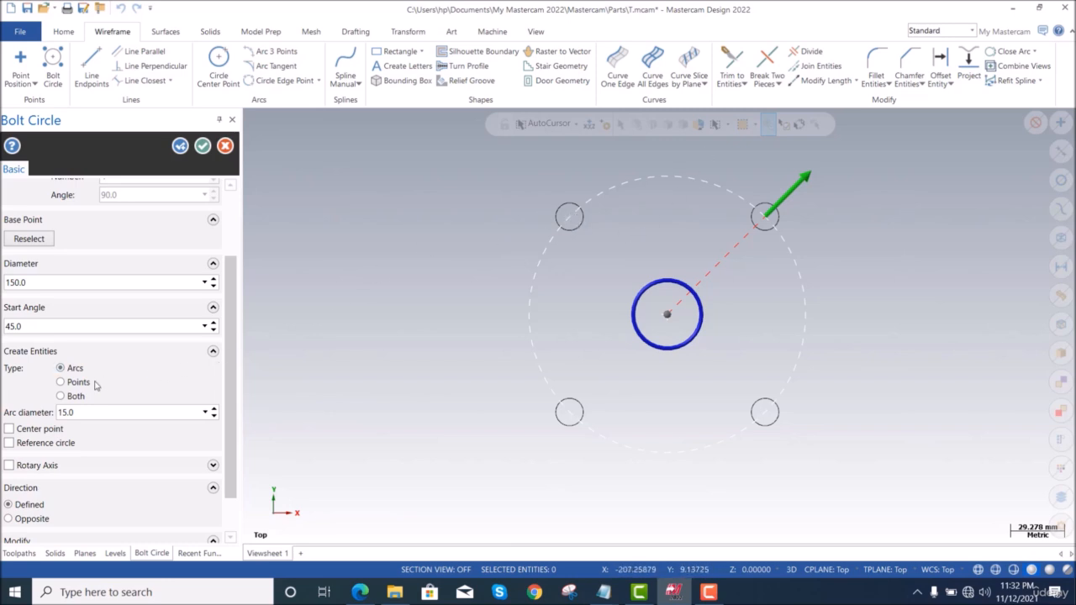
{"action": "left_click", "coordinate": [61, 382]}
{"action": "left_click", "coordinate": [61, 396]}
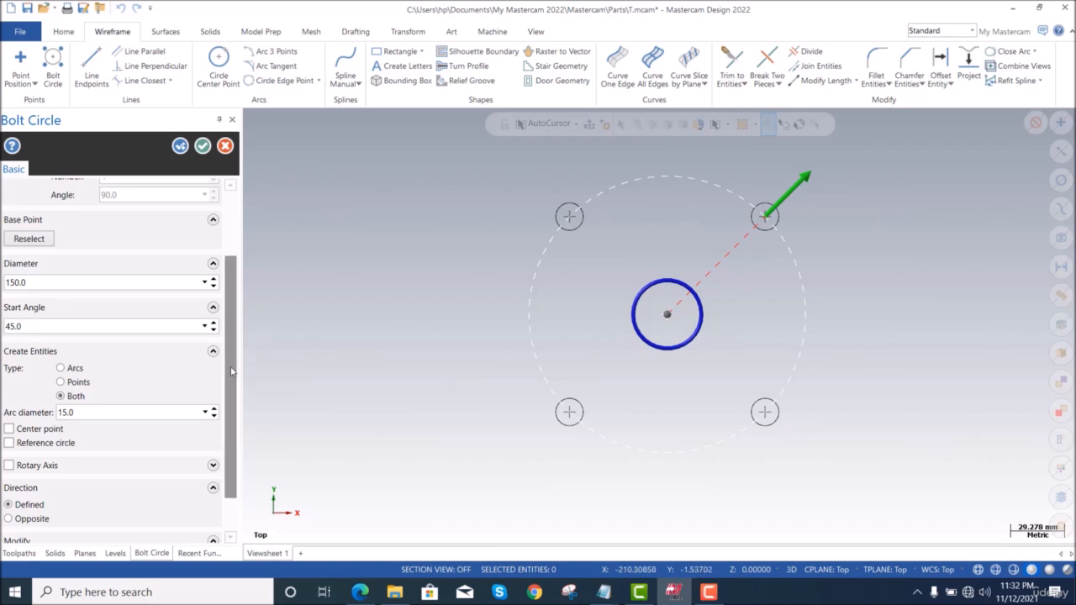
{"action": "left_click_drag", "start_coordinate": [232, 345], "coordinate": [243, 266]}
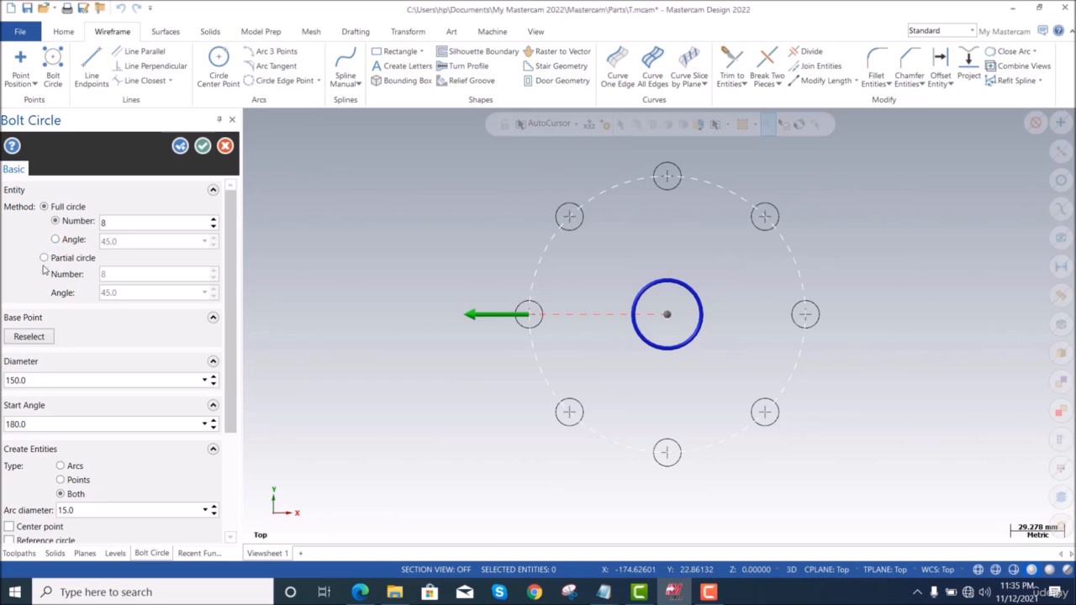
Switch the bolt circle to a partial circle of 3 holes spaced 15 degrees apart
{"action": "left_click", "coordinate": [44, 259]}
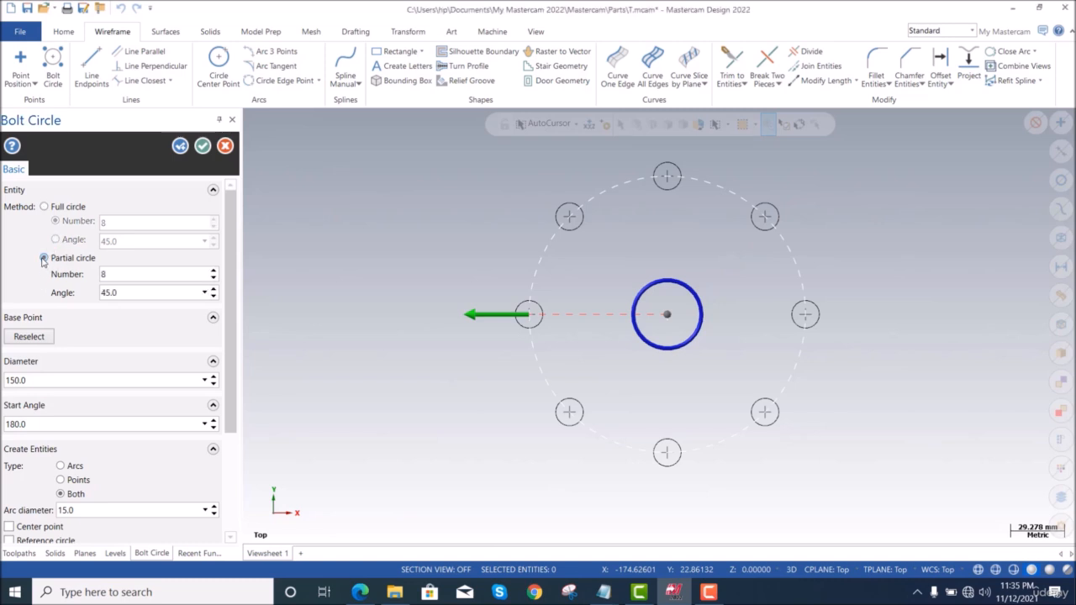
{"action": "double_click", "coordinate": [112, 274]}
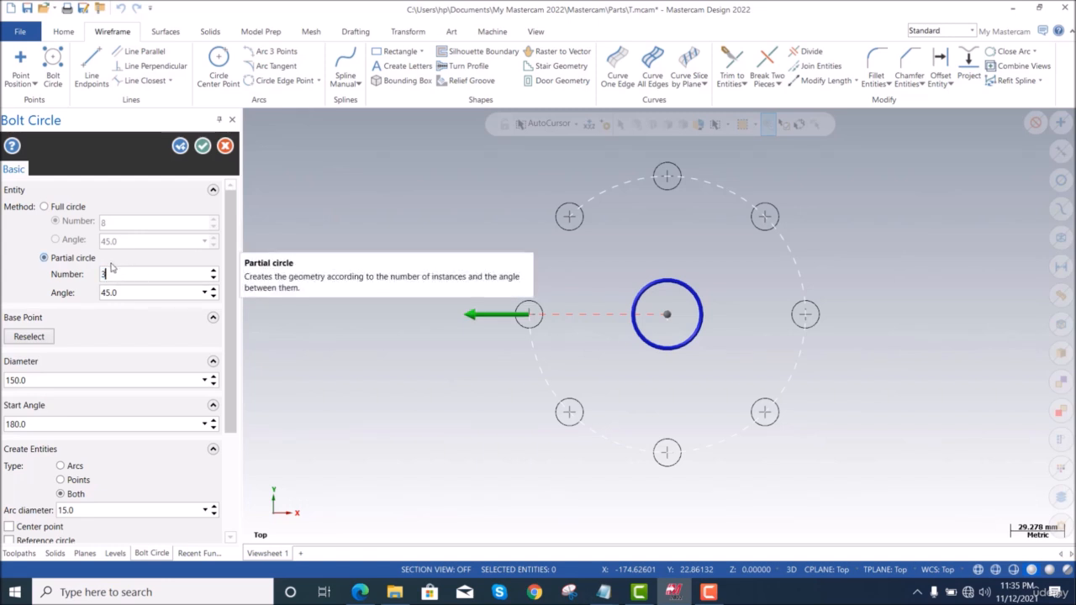
{"action": "key", "text": "Tab"}
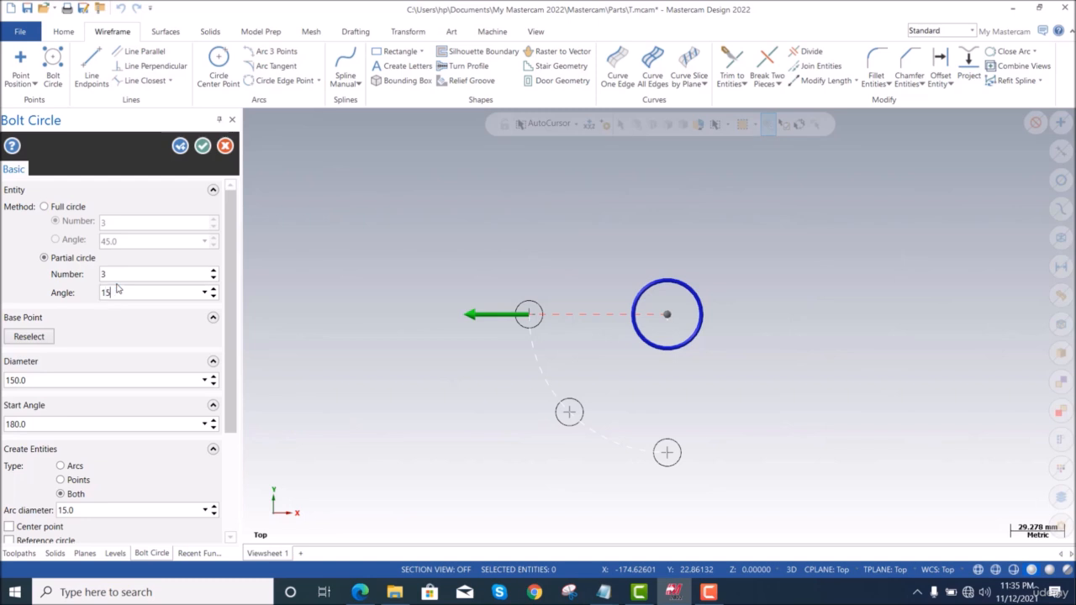
{"action": "type", "text": "15"}
{"action": "key", "text": "Return"}
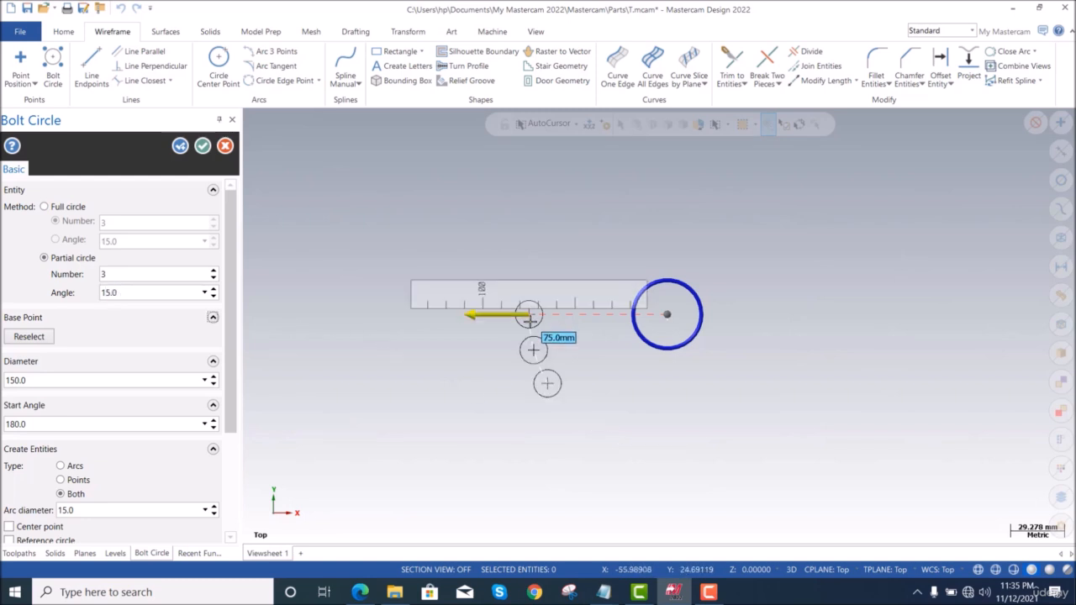
Try spacing angles of 30 and 60 degrees for the partial bolt circle, and set the angle to 90 degrees
{"action": "double_click", "coordinate": [143, 296]}
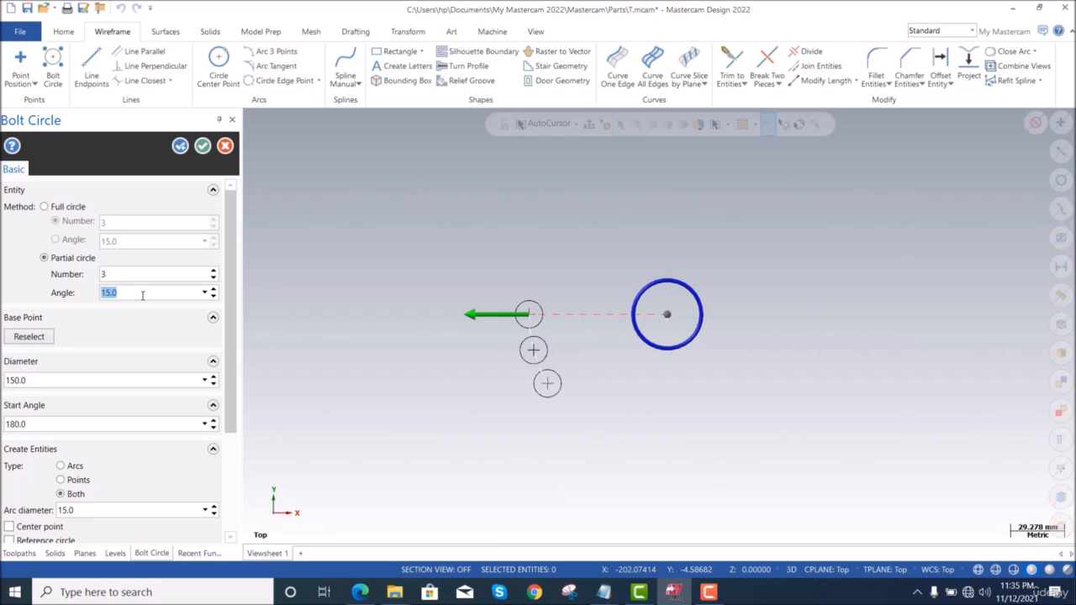
{"action": "key", "text": "Return"}
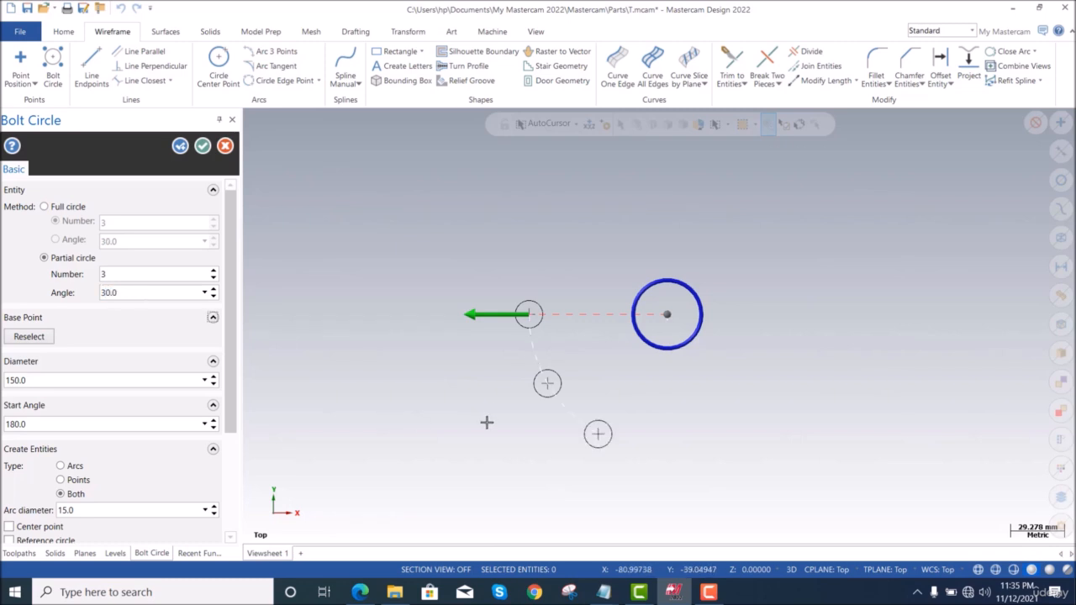
{"action": "double_click", "coordinate": [130, 293]}
{"action": "type", "text": "60"}
{"action": "key", "text": "Return"}
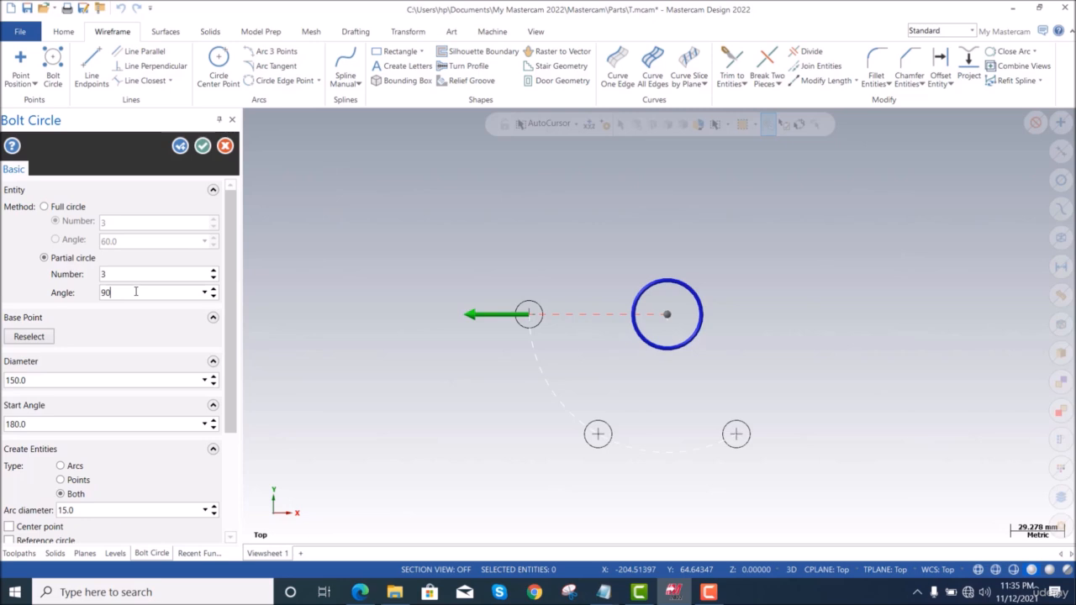
{"action": "key", "text": "Return"}
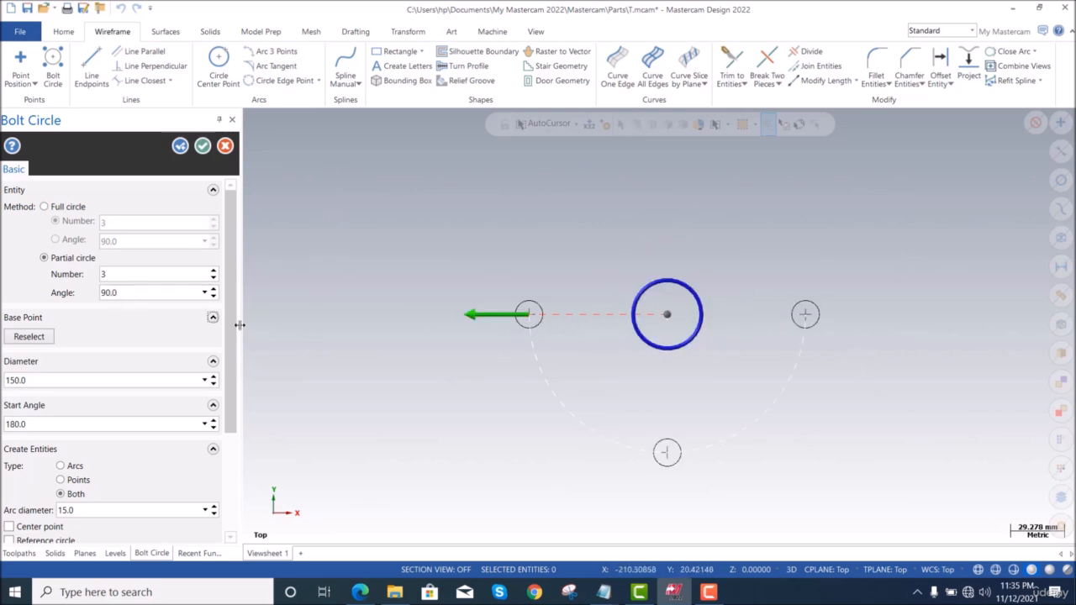
Create the partial bolt circle, and delete all of its arcs and points
{"action": "scroll", "coordinate": [202, 455], "scroll_direction": "down", "scroll_amount": 4}
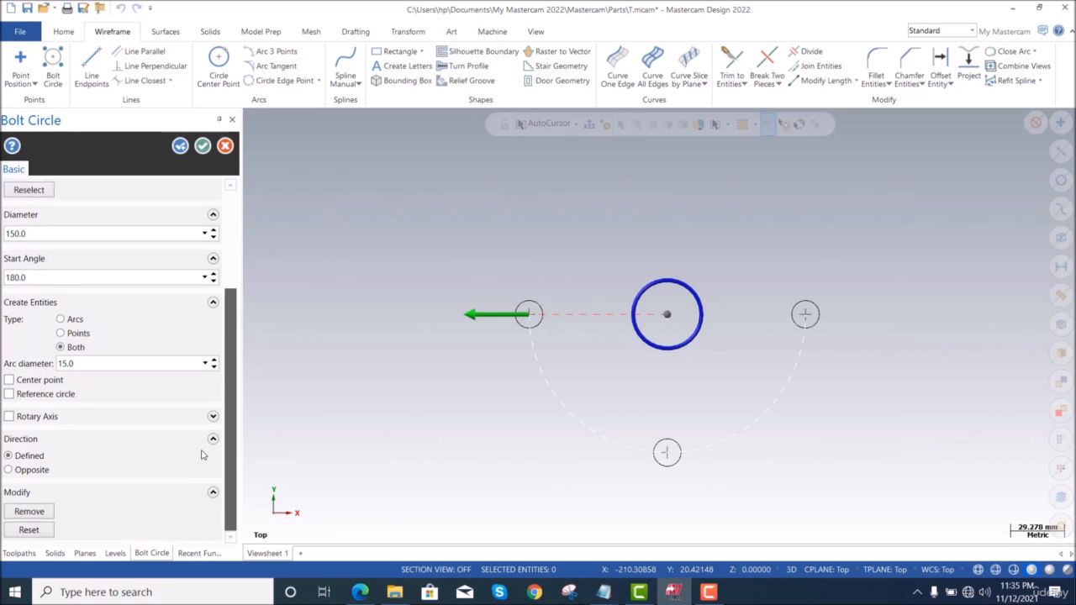
{"action": "left_click", "coordinate": [204, 147]}
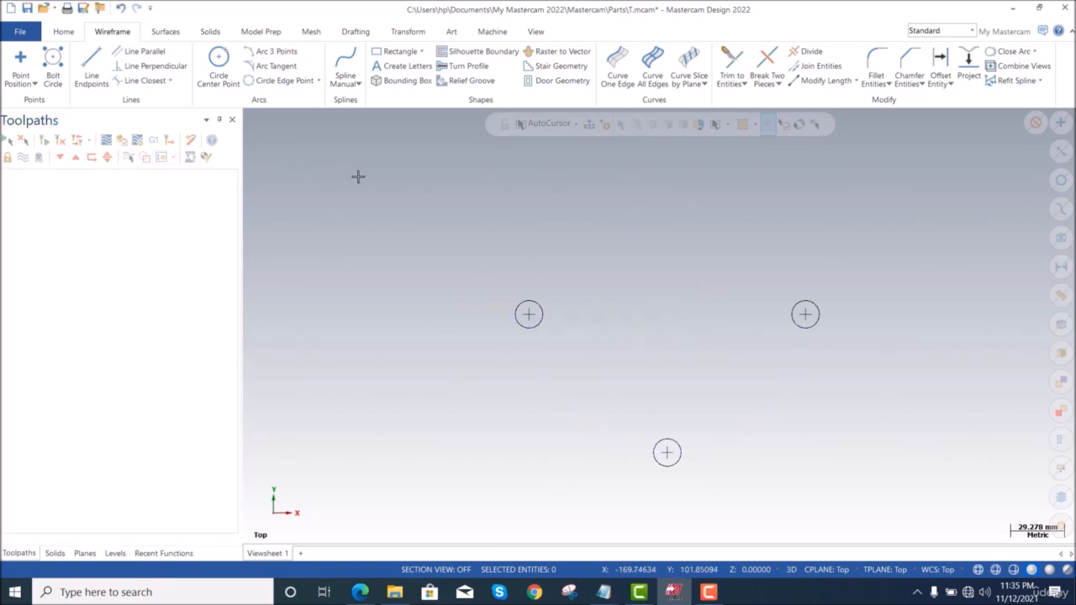
{"action": "key", "text": "ctrl+a"}
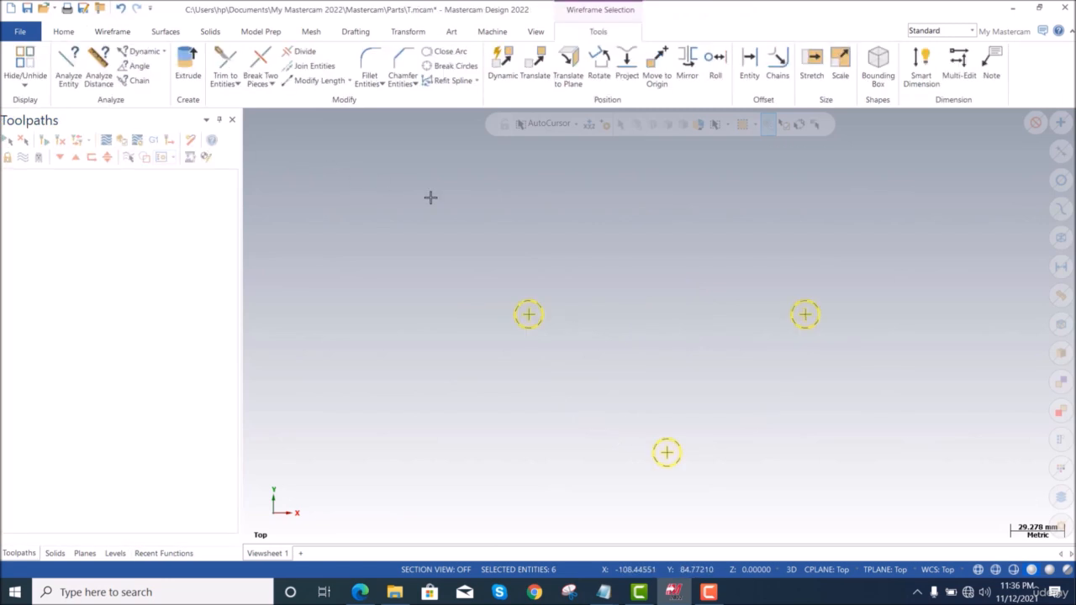
{"action": "key", "text": "Delete"}
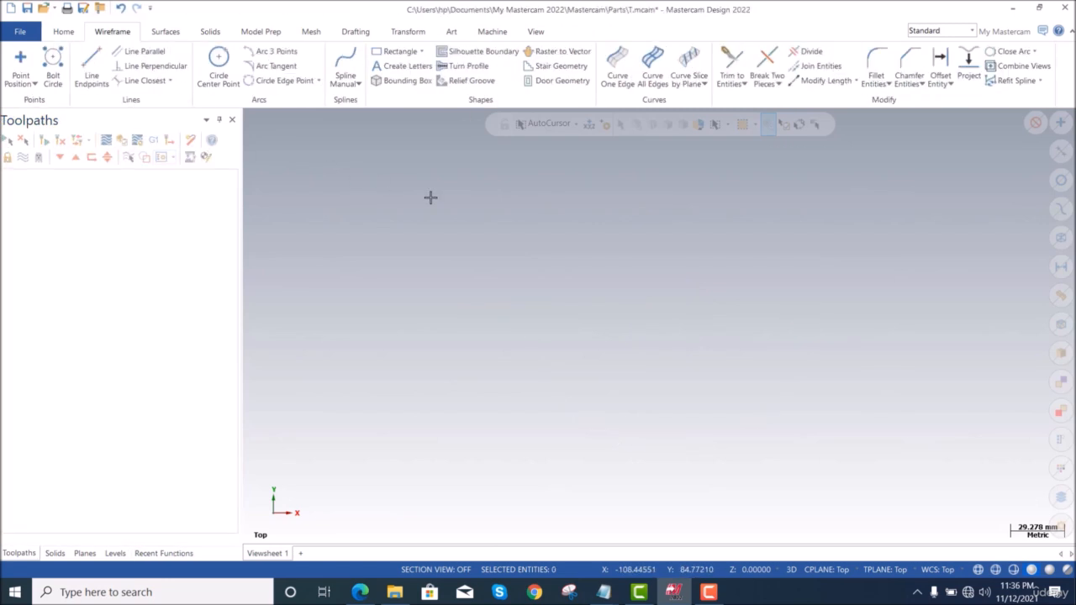
Sketch a corner-to-corner rectangle of about 174 by 79 mm in the middle of the drawing area
{"action": "left_click", "coordinate": [395, 51]}
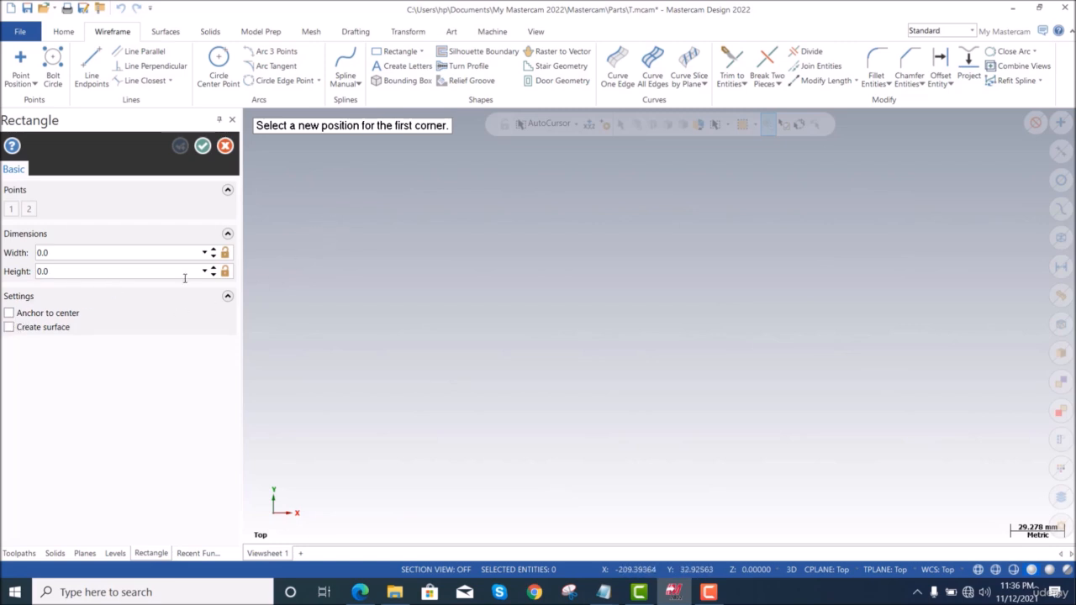
{"action": "left_click", "coordinate": [372, 217]}
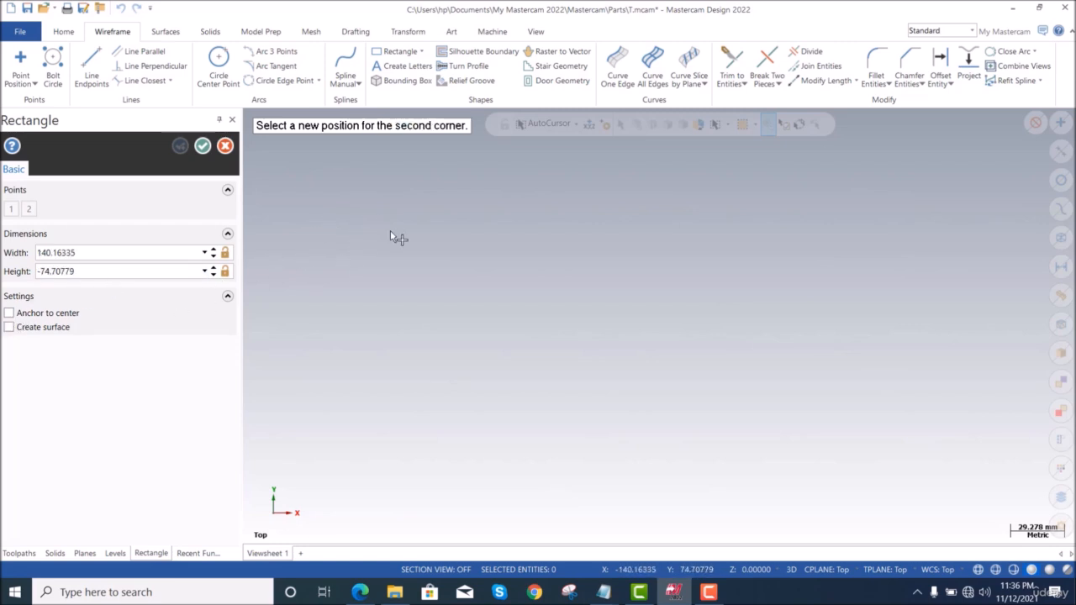
{"action": "left_click", "coordinate": [692, 362]}
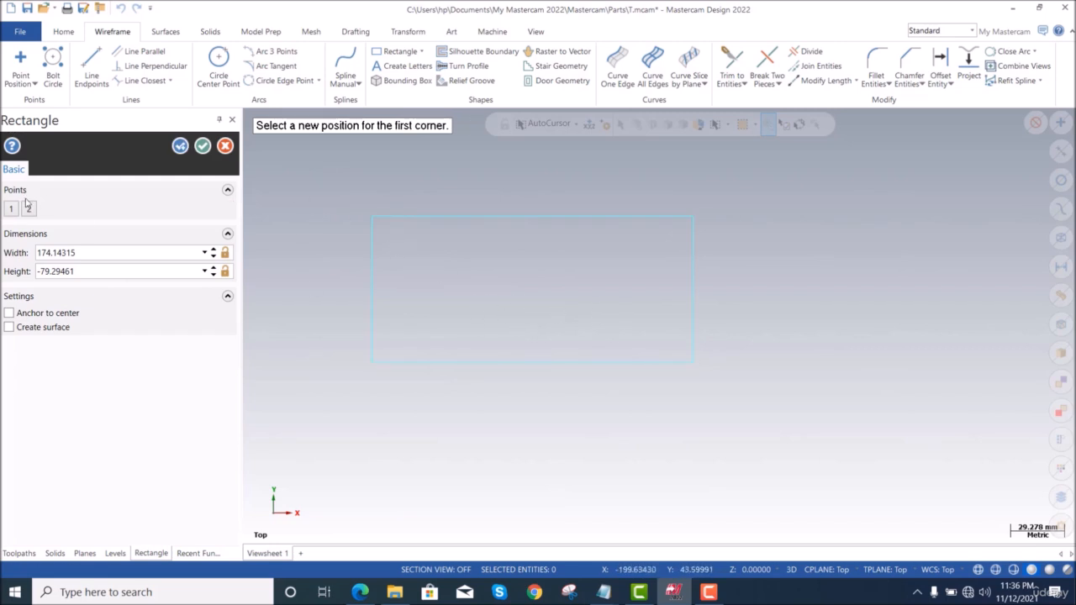
Set the rectangle's width to 180 mm and height to 80 mm, and create it with the Rectangle command kept active
{"action": "left_click", "coordinate": [84, 258]}
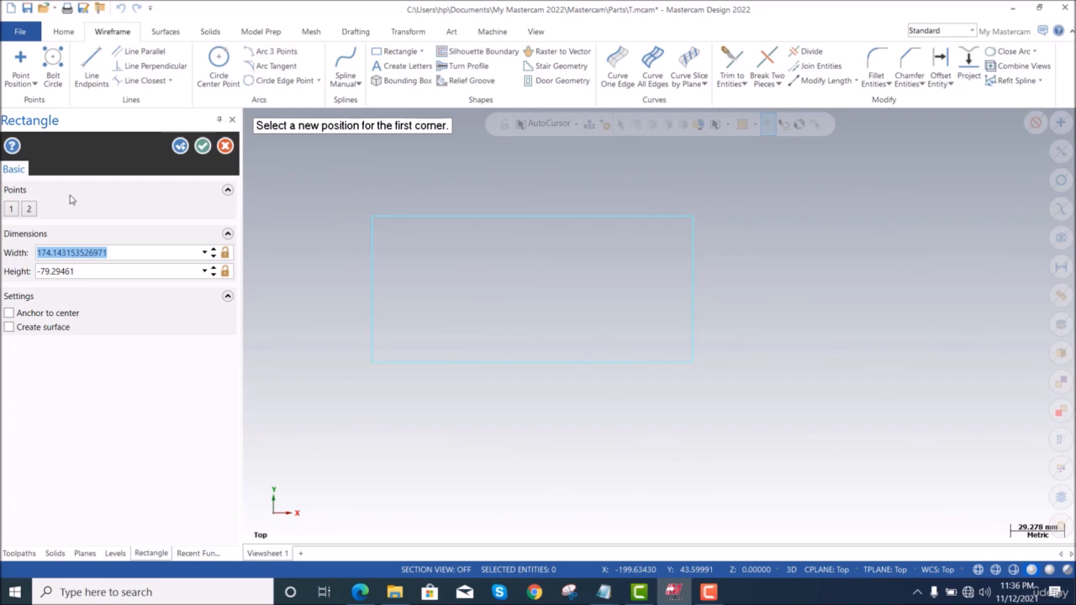
{"action": "type", "text": "180"}
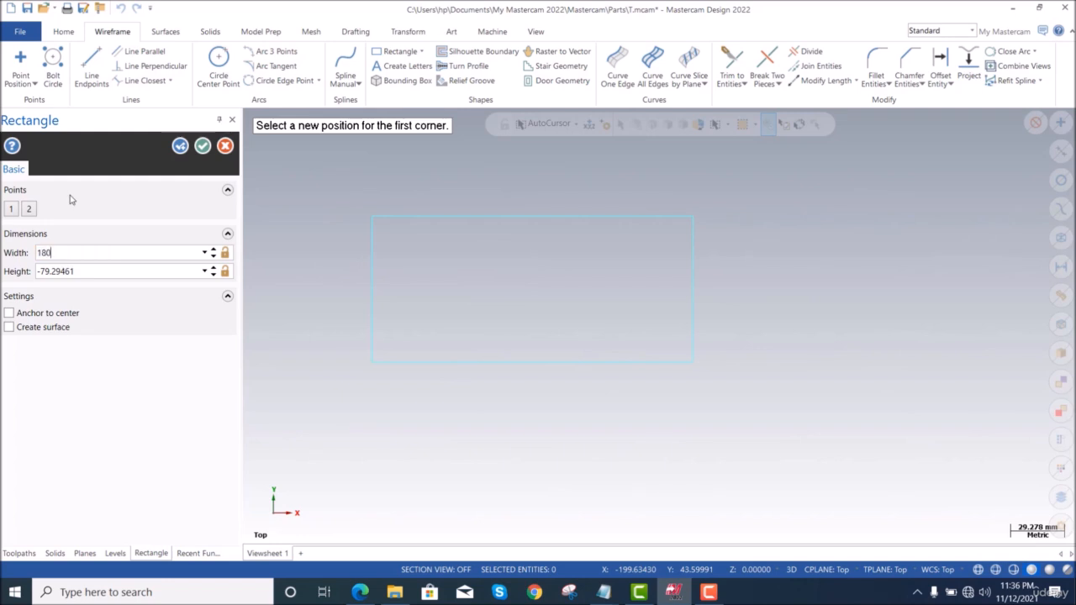
{"action": "key", "text": "Tab"}
{"action": "type", "text": "80"}
{"action": "key", "text": "Tab"}
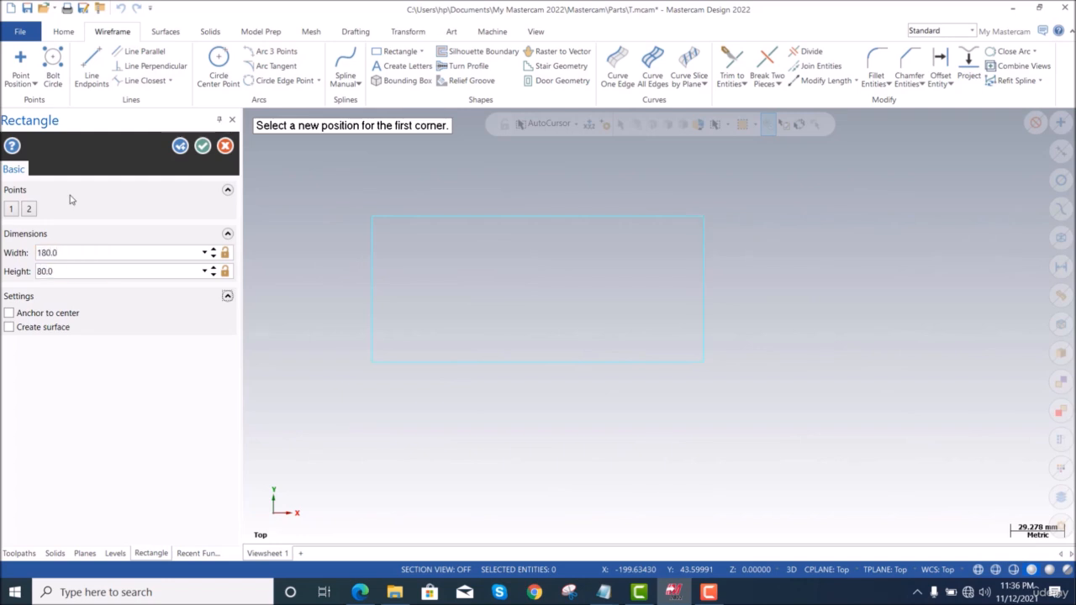
{"action": "left_click", "coordinate": [182, 147]}
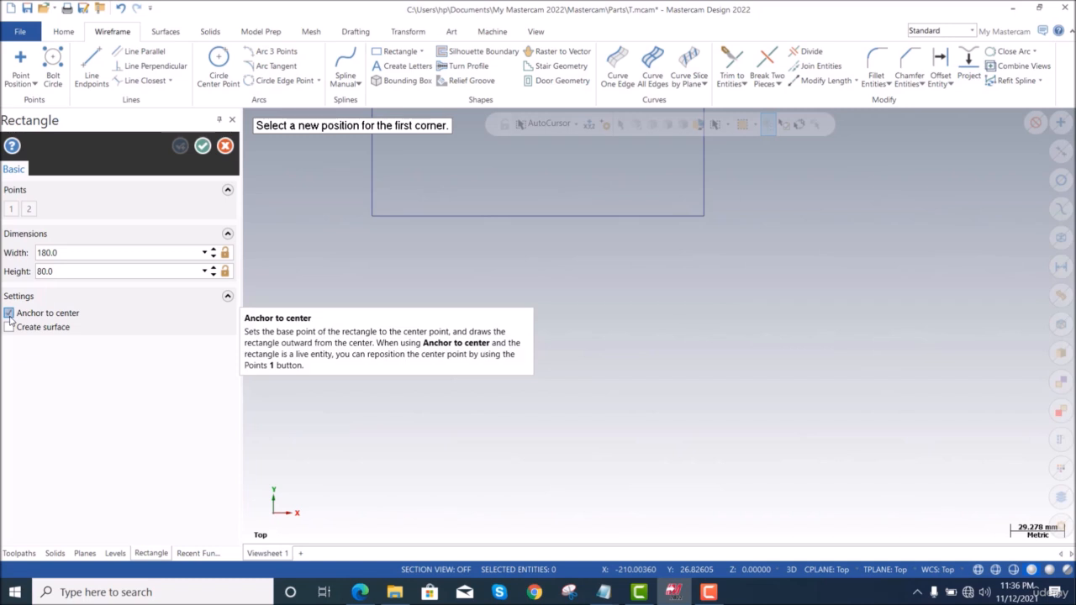
Draw a second rectangle anchored to its center, about 260 by 117 mm, below the first one
{"action": "left_click", "coordinate": [650, 375]}
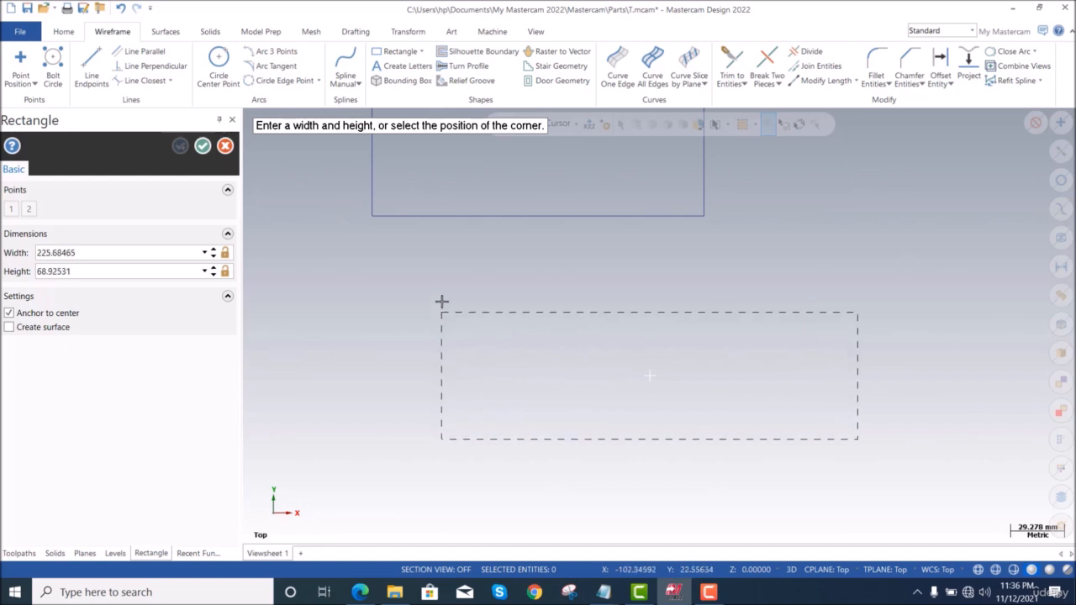
{"action": "left_click", "coordinate": [409, 269]}
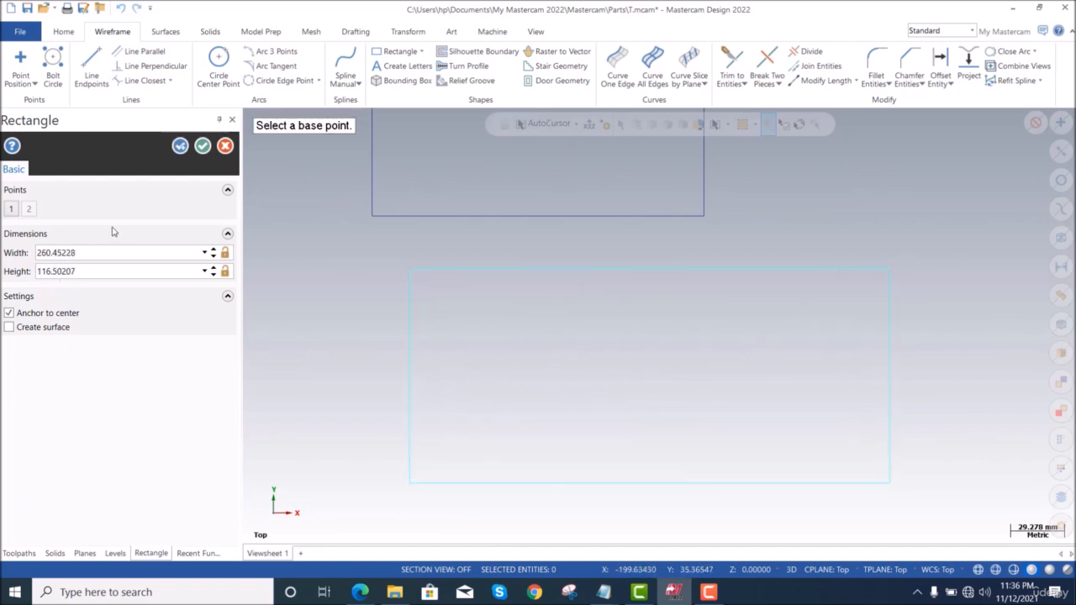
{"action": "left_click", "coordinate": [202, 146]}
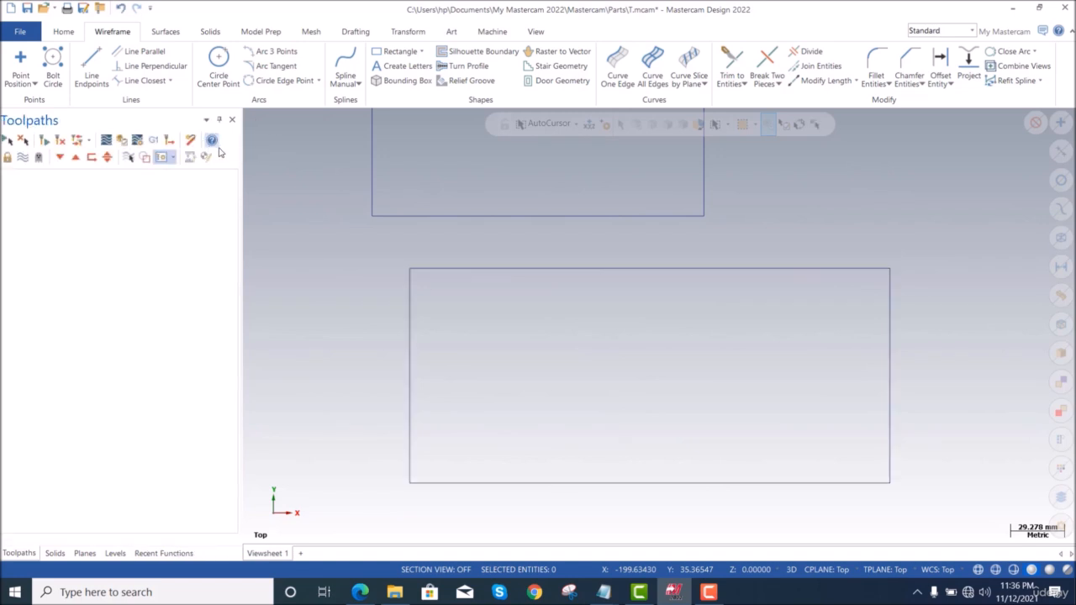
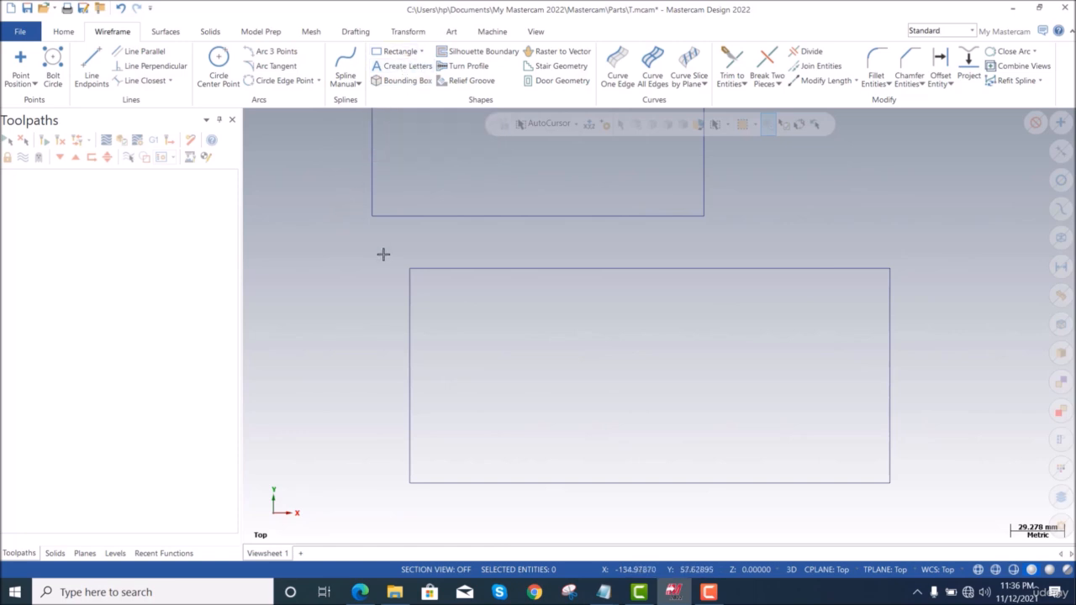
Delete both rectangles from the drawing area
{"action": "left_click", "coordinate": [423, 52]}
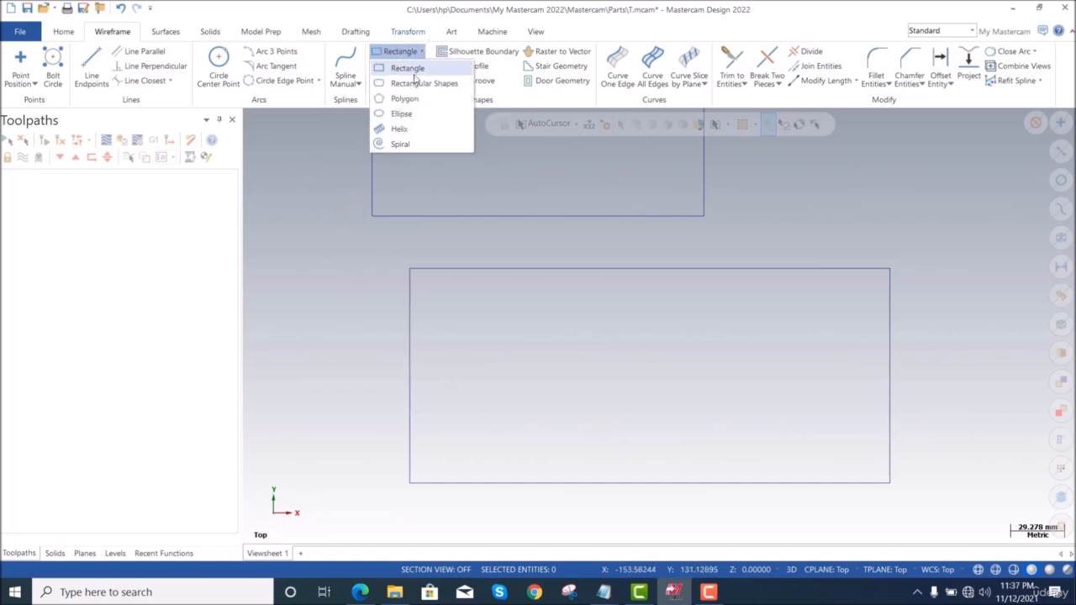
{"action": "left_click", "coordinate": [344, 140]}
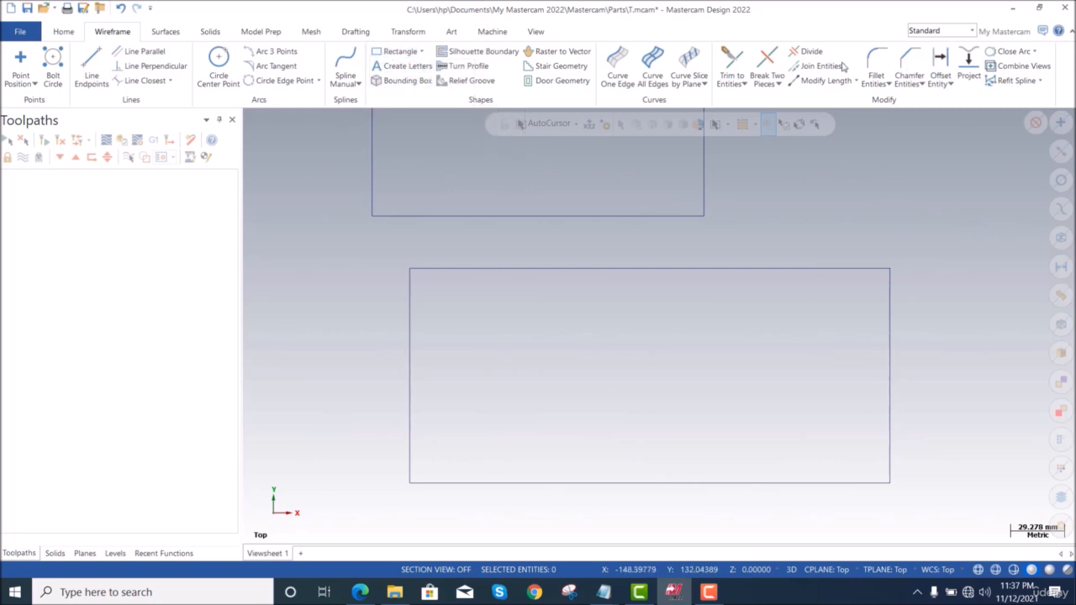
{"action": "key", "text": "ctrl+a"}
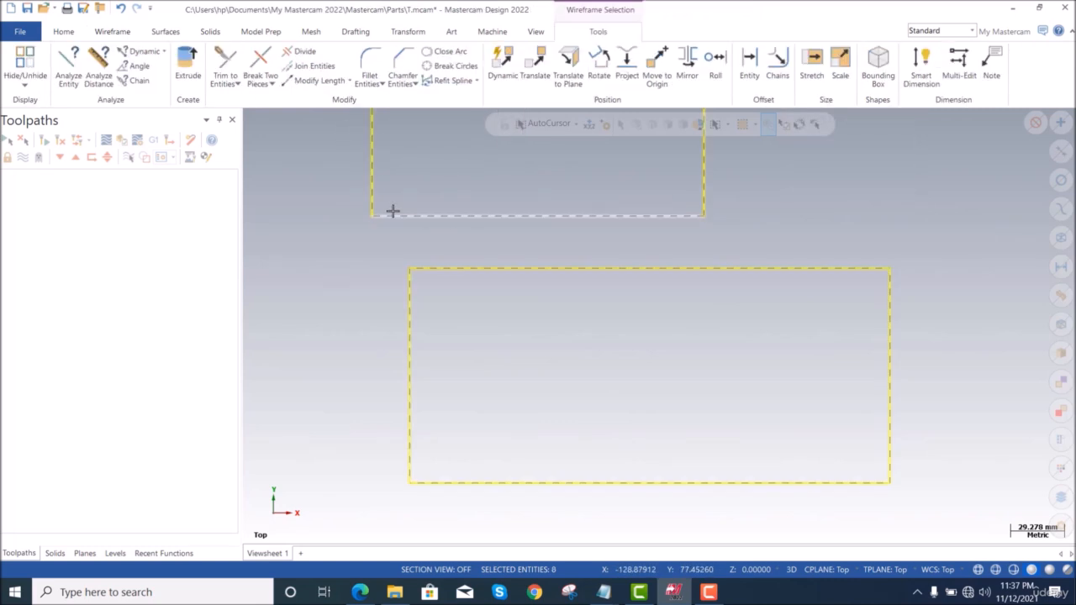
{"action": "key", "text": "Delete"}
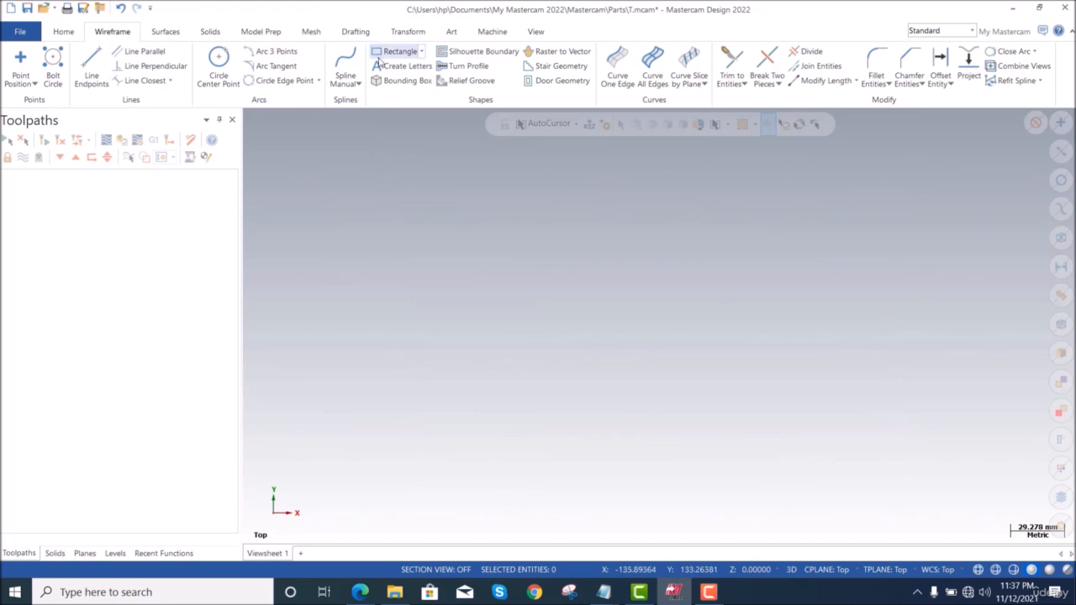
Draw a base-point rectangular shape about 245 by 43 mm with its origin at the center, in the middle of the drawing area
{"action": "left_click", "coordinate": [412, 52]}
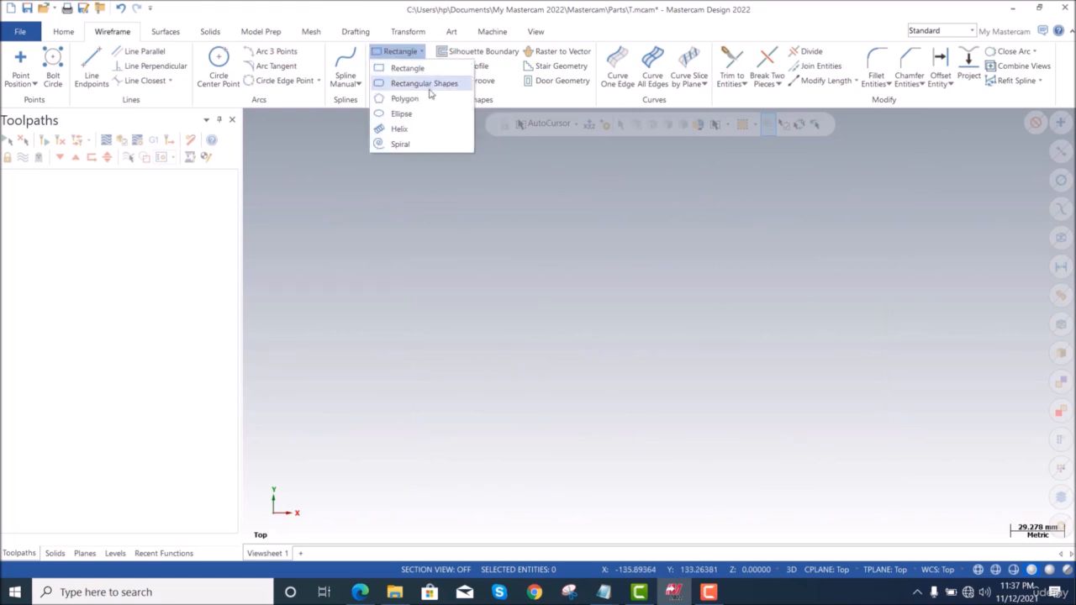
{"action": "left_click", "coordinate": [424, 187]}
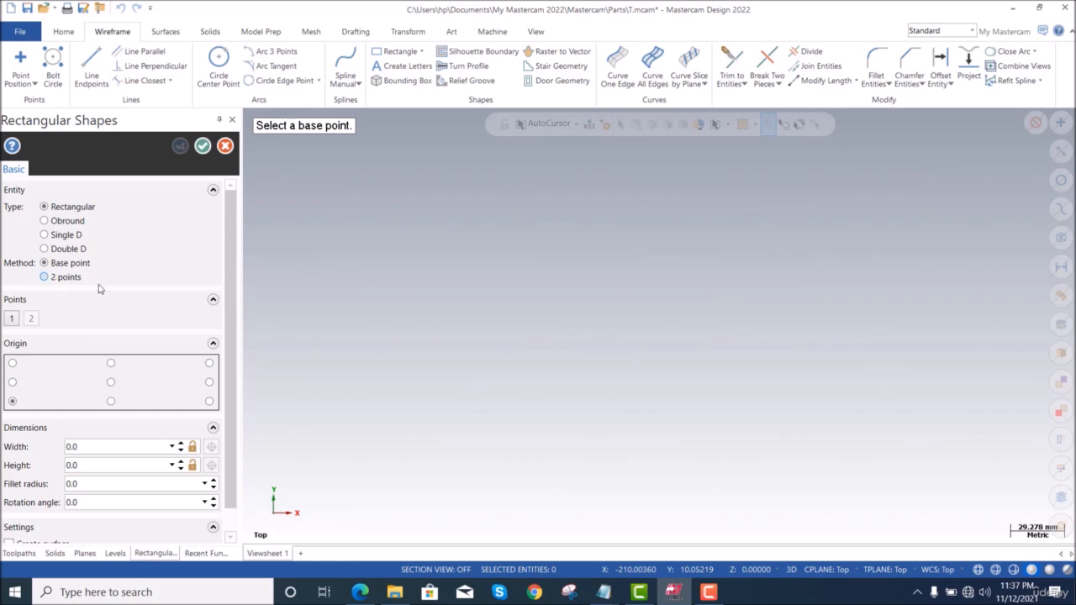
{"action": "mouse_move", "coordinate": [233, 301]}
{"action": "left_mouse_down"}
{"action": "mouse_move", "coordinate": [230, 364]}
{"action": "mouse_move", "coordinate": [237, 290]}
{"action": "left_mouse_up"}
{"action": "left_click_drag", "start_coordinate": [228, 299], "coordinate": [227, 334]}
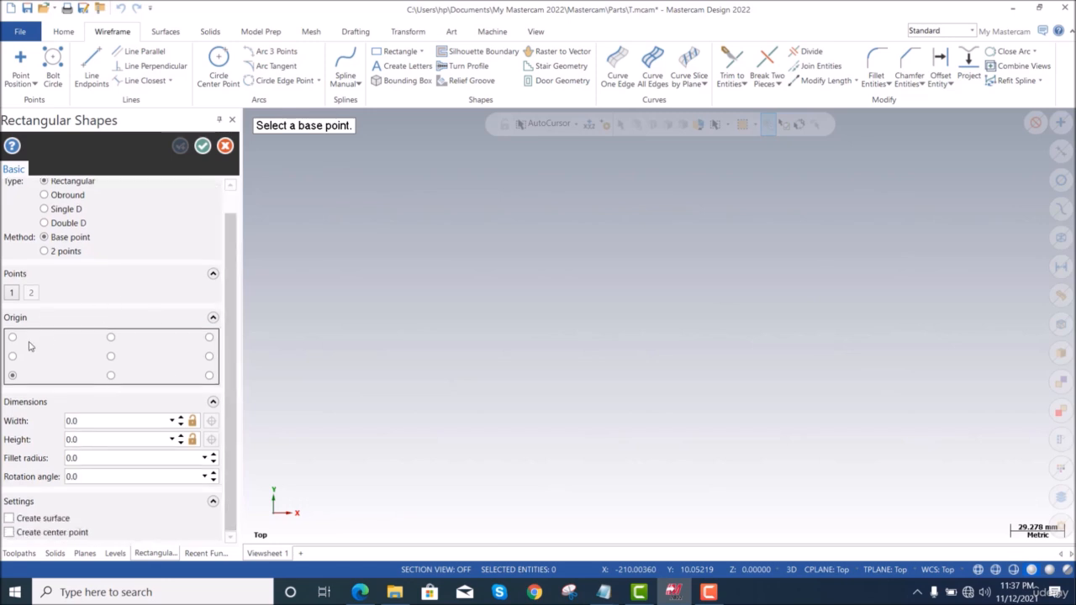
{"action": "left_click", "coordinate": [111, 356]}
{"action": "left_click_drag", "start_coordinate": [228, 357], "coordinate": [227, 309]}
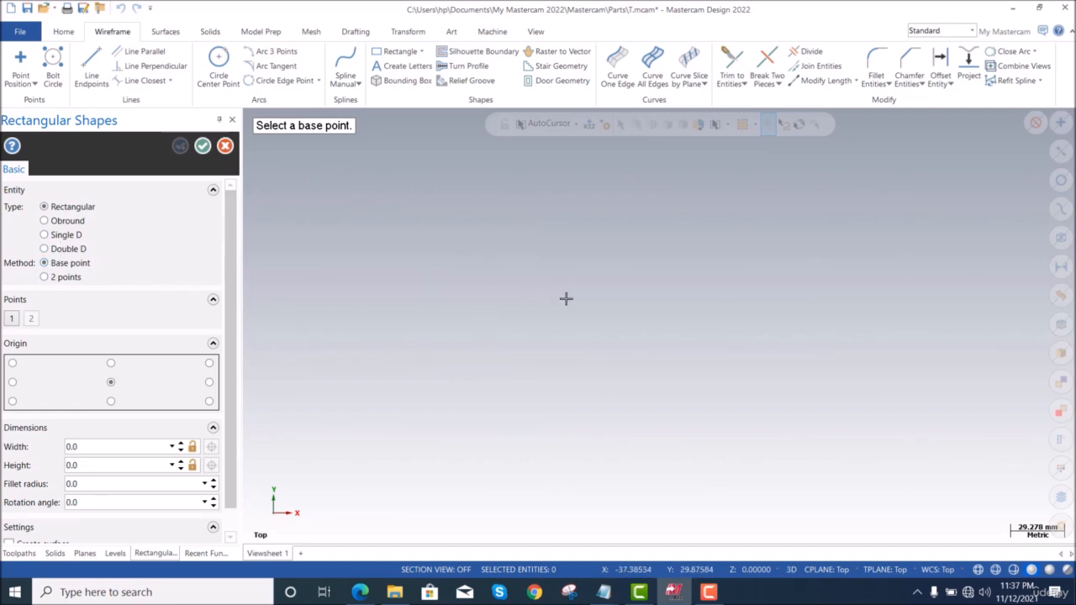
{"action": "left_click", "coordinate": [632, 329]}
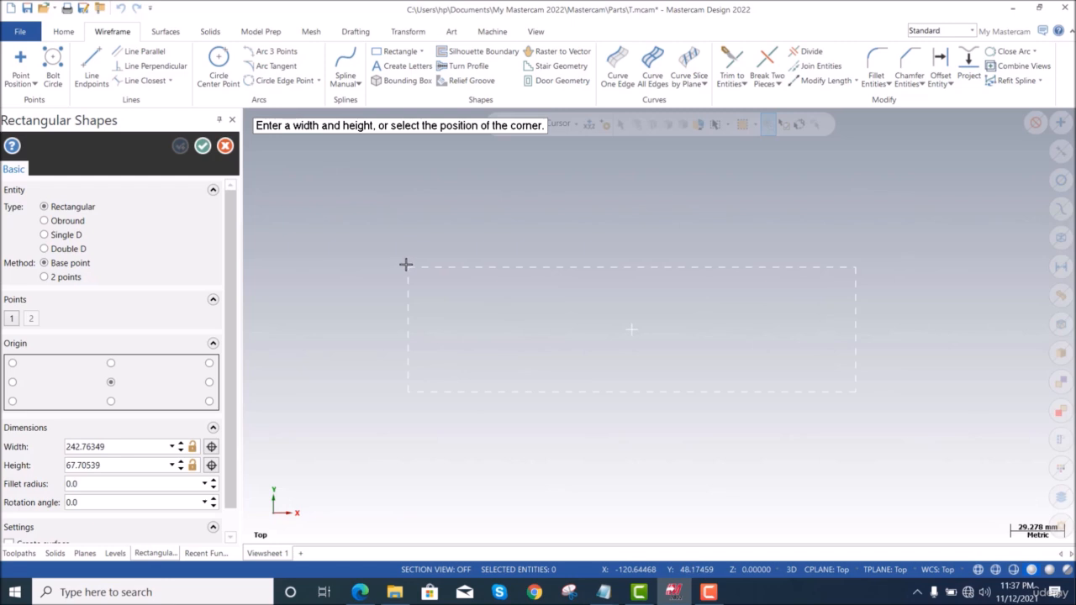
{"action": "left_click", "coordinate": [406, 291]}
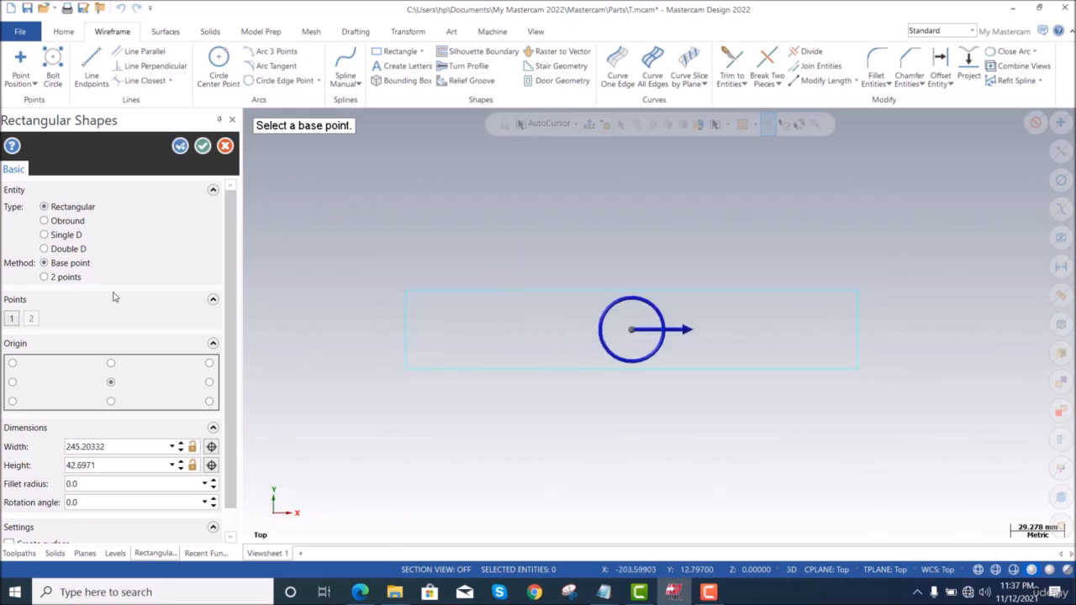
Draw a second shape by the 2 points method, overlapping the first rectangle's left part, and make it an Obround
{"action": "left_click", "coordinate": [46, 277]}
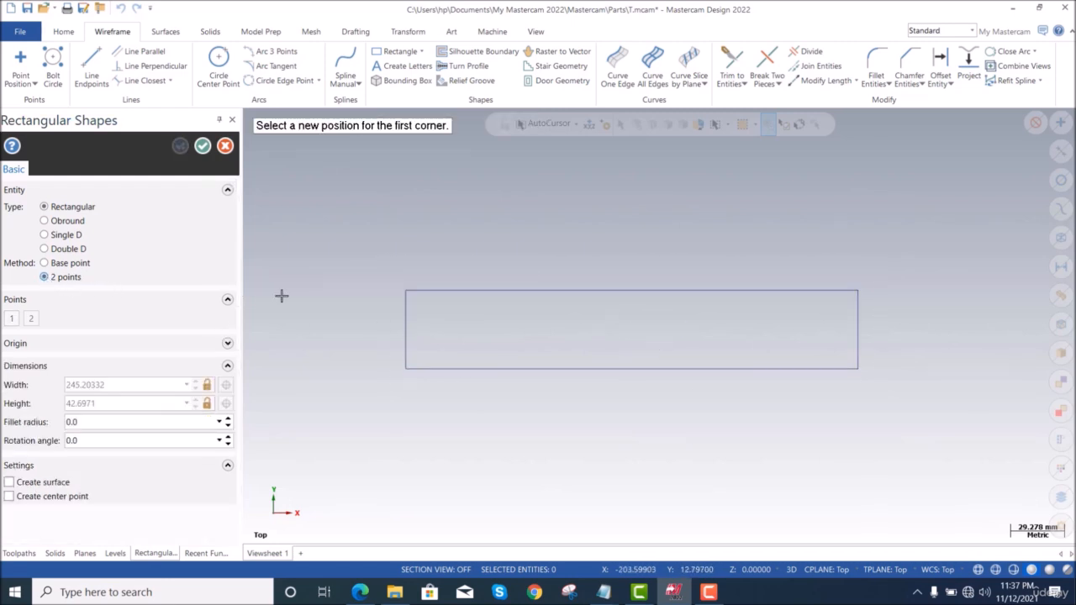
{"action": "left_click", "coordinate": [379, 257]}
{"action": "left_click", "coordinate": [631, 411]}
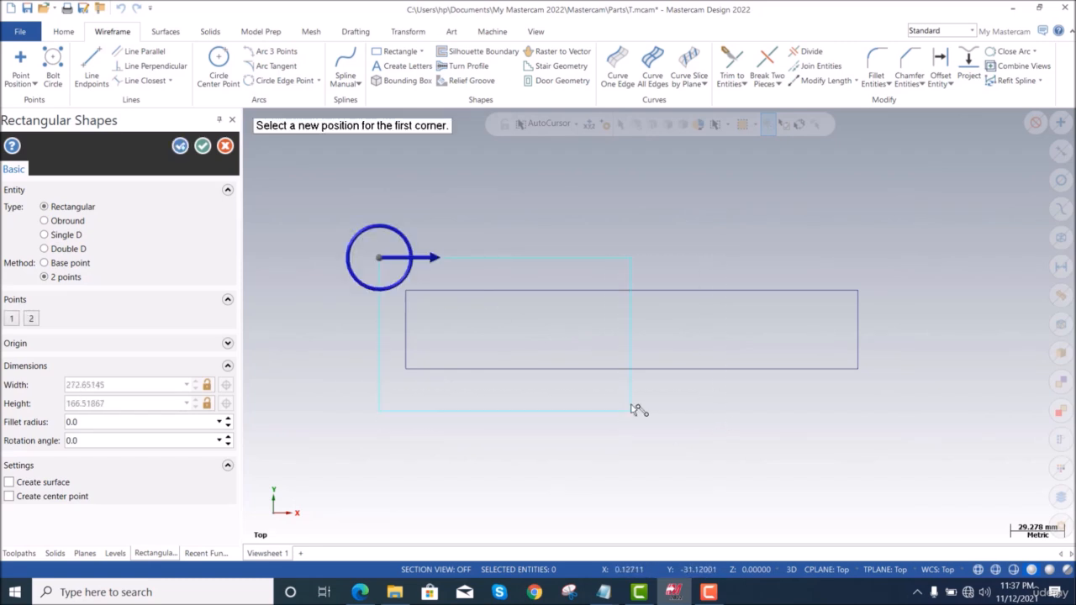
{"action": "left_click", "coordinate": [45, 221]}
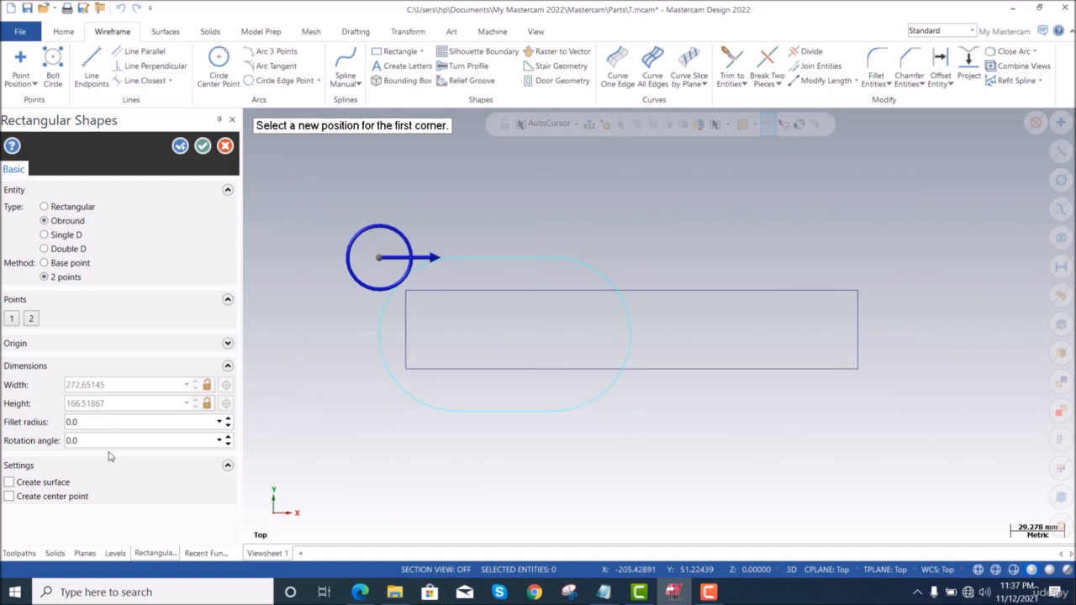
Set the fillet radius to 2 mm and draw another two-point obround overlapping the first obround's right end
{"action": "double_click", "coordinate": [97, 424]}
{"action": "left_click", "coordinate": [611, 247]}
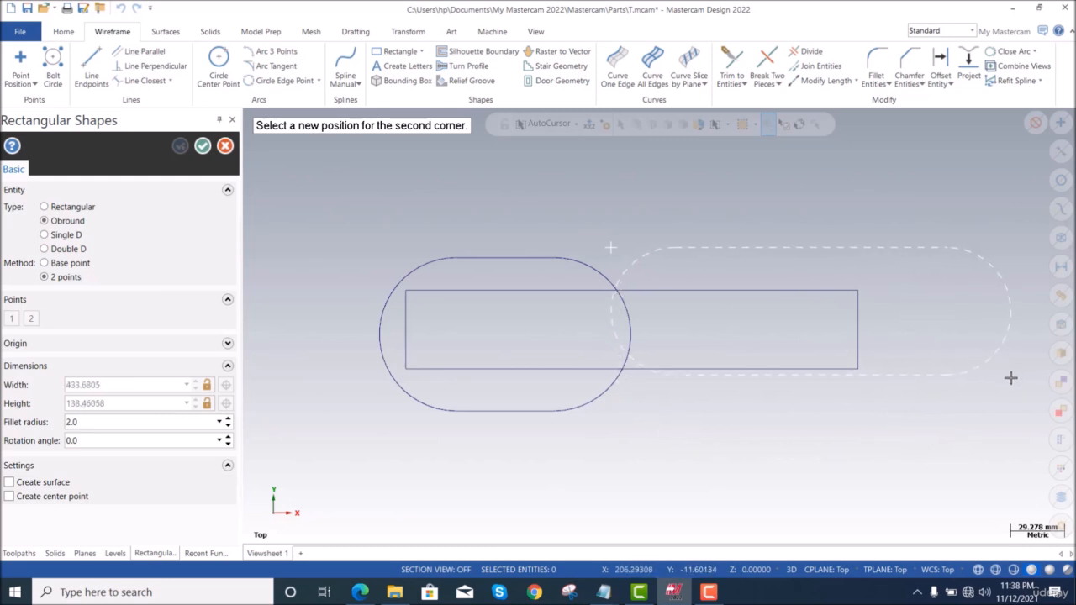
{"action": "left_click", "coordinate": [937, 412]}
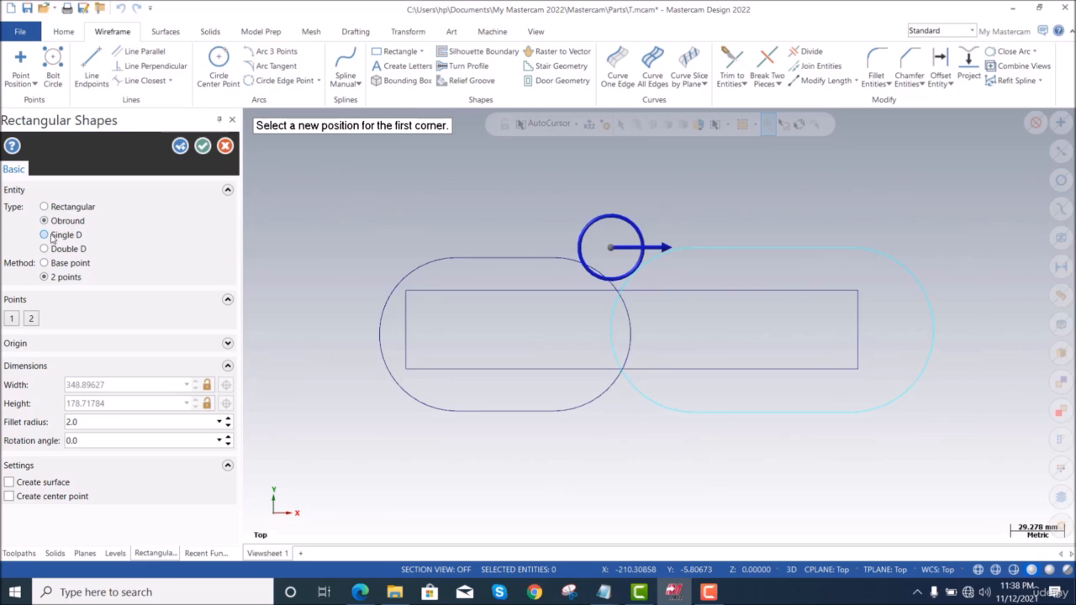
Change the second obround's type to Single D and then to Double D
{"action": "mouse_move", "coordinate": [52, 238]}
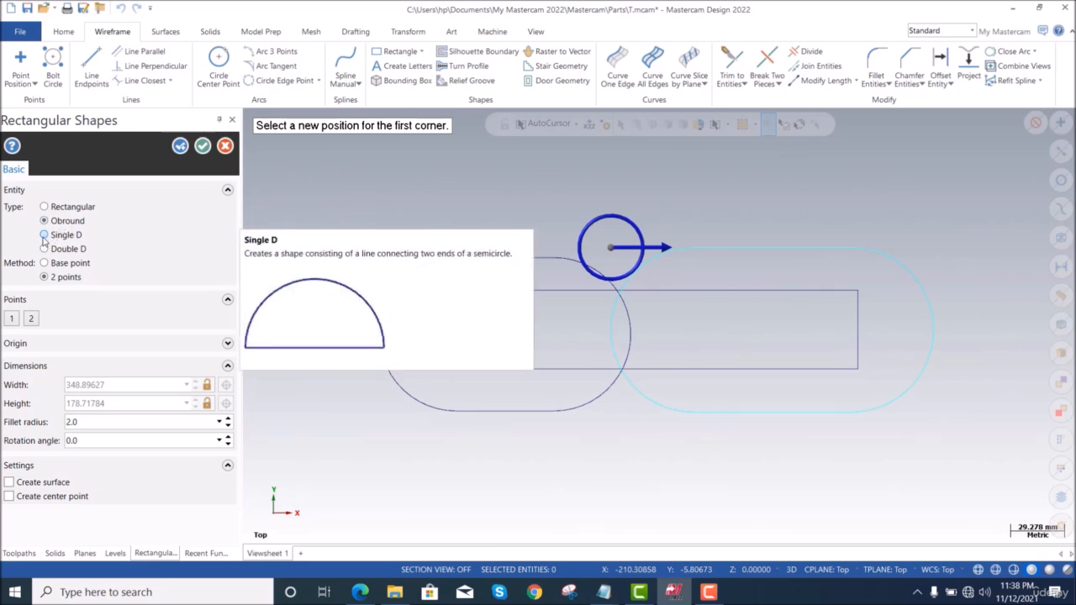
{"action": "left_click", "coordinate": [43, 236]}
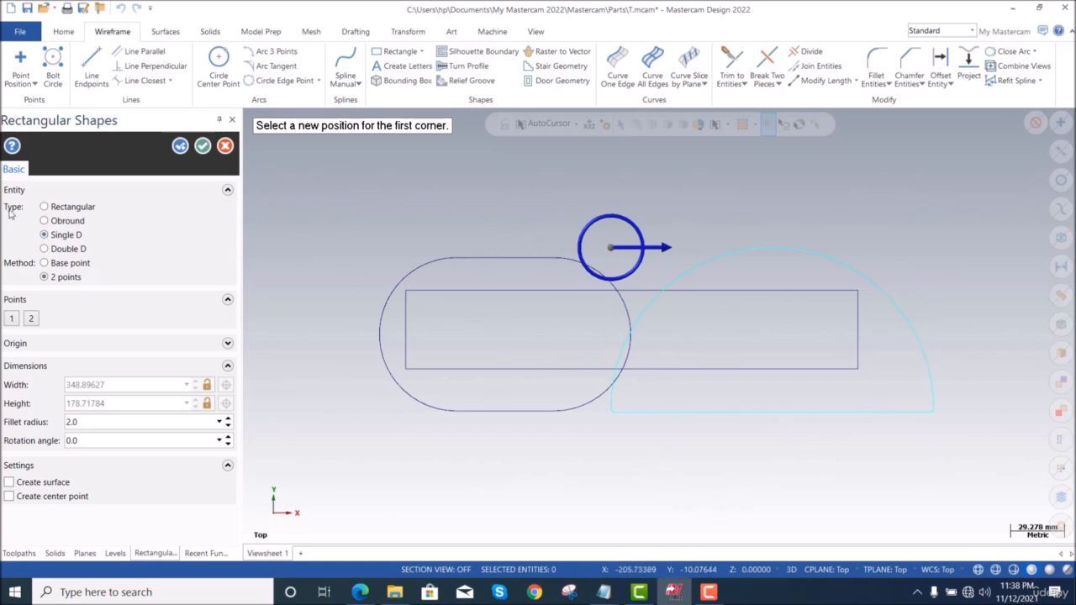
{"action": "left_click", "coordinate": [45, 249]}
{"action": "left_click", "coordinate": [612, 337]}
Create the Double D shape, and delete all geometry from the drawing area
{"action": "left_click", "coordinate": [203, 147]}
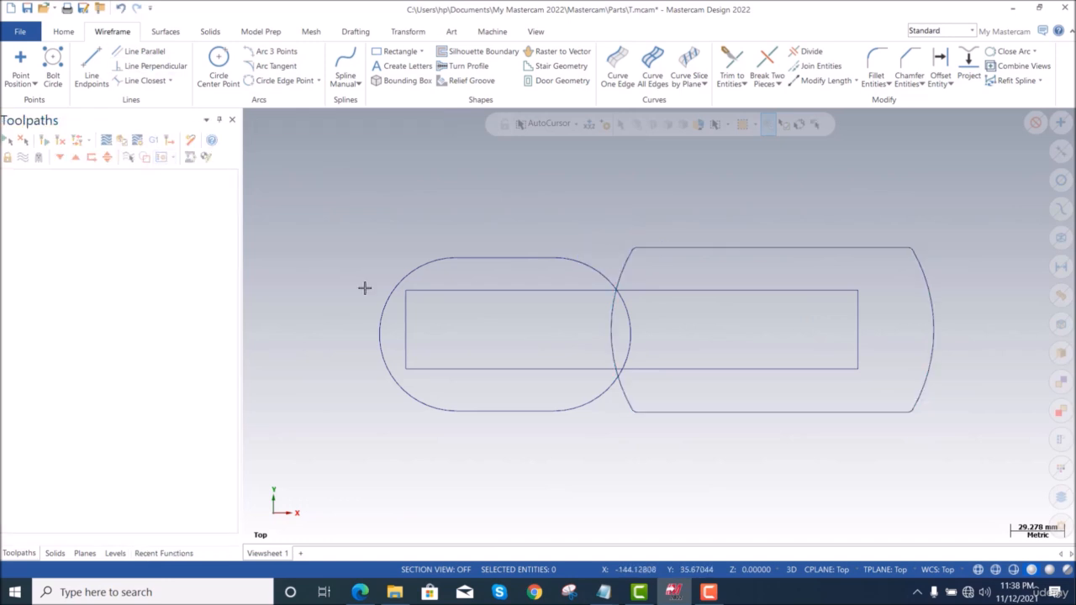
{"action": "key", "text": "ctrl+a"}
{"action": "key", "text": "Delete"}
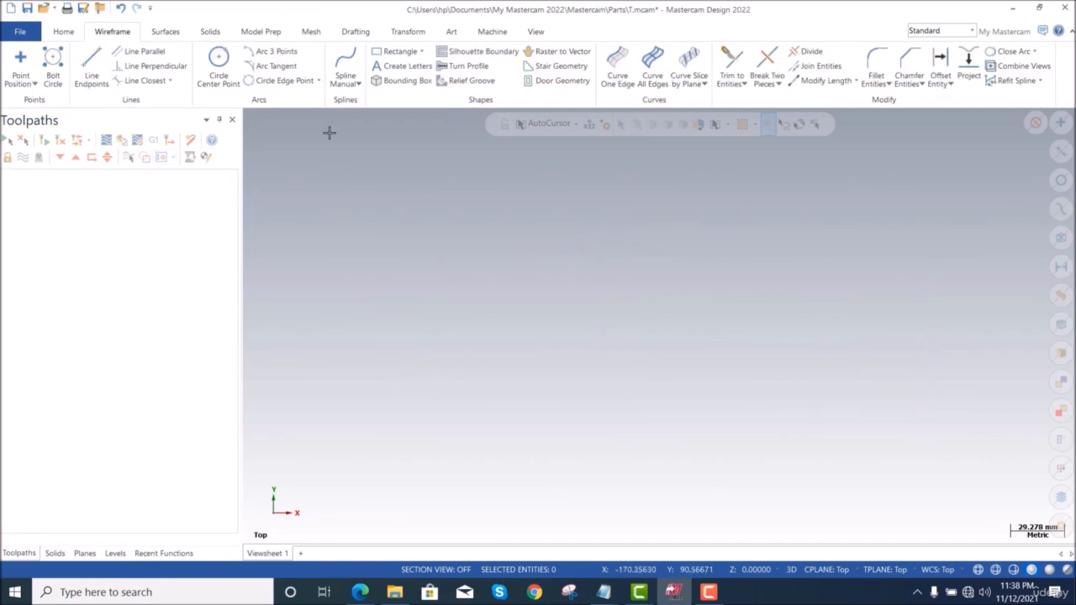
Draw a six-sided polygon with a flat radius of about 82 mm in the middle of the drawing area
{"action": "left_click", "coordinate": [421, 51]}
{"action": "left_click", "coordinate": [401, 98]}
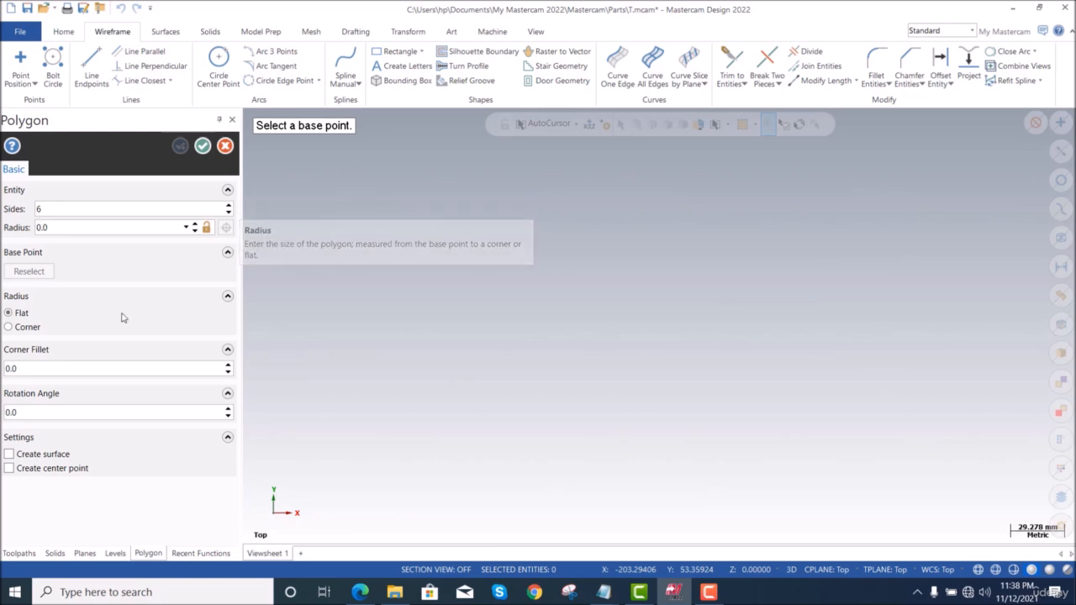
{"action": "left_click", "coordinate": [653, 309]}
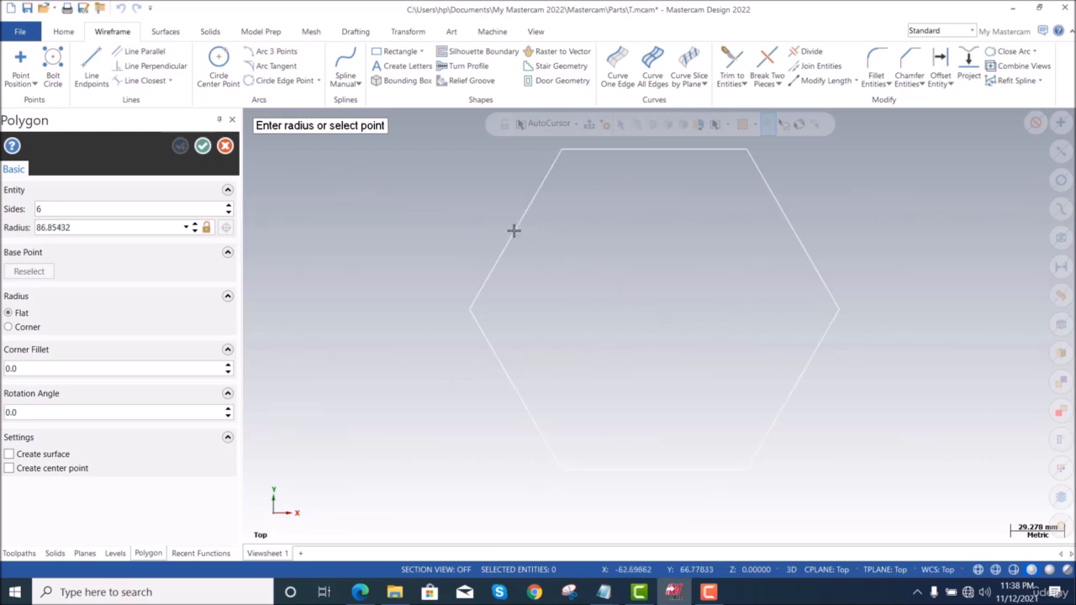
{"action": "left_click", "coordinate": [510, 264]}
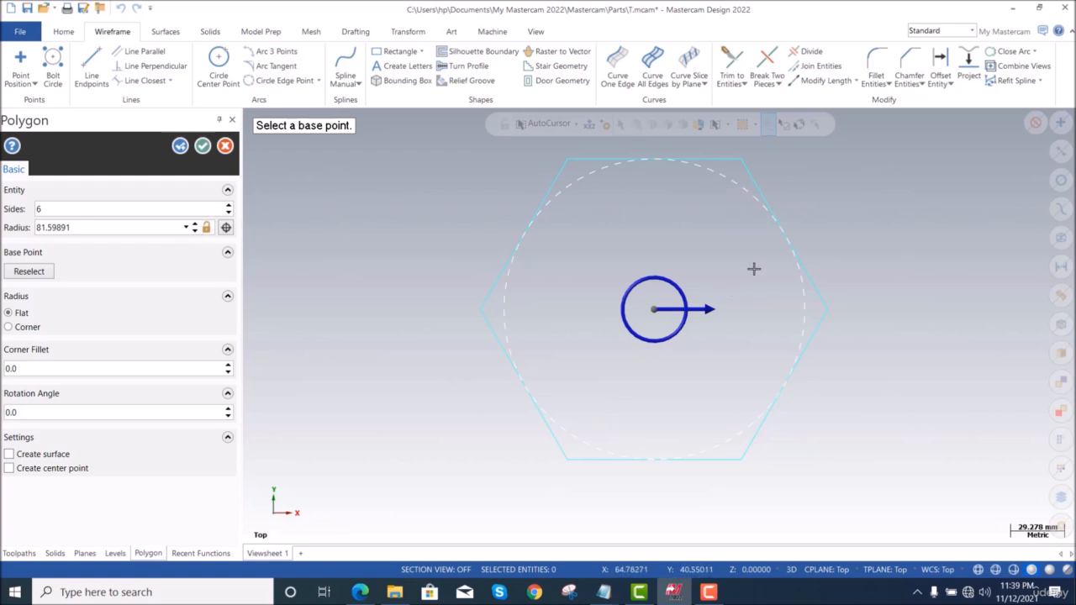
Switch the hexagon's radius reference to Corner and set its corner fillet to 3 mm
{"action": "left_click", "coordinate": [20, 328]}
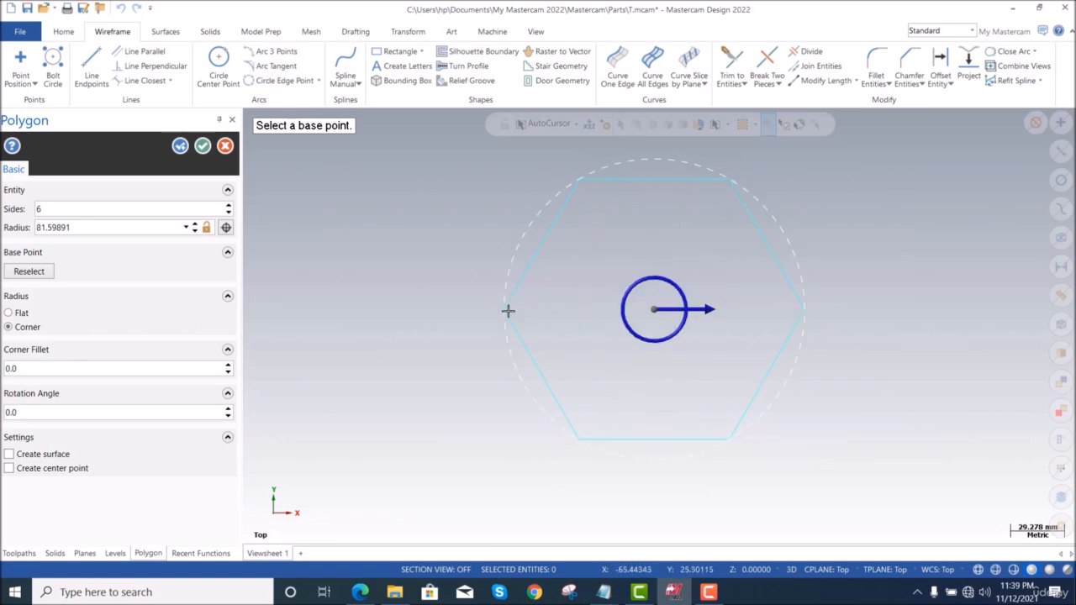
{"action": "double_click", "coordinate": [10, 370]}
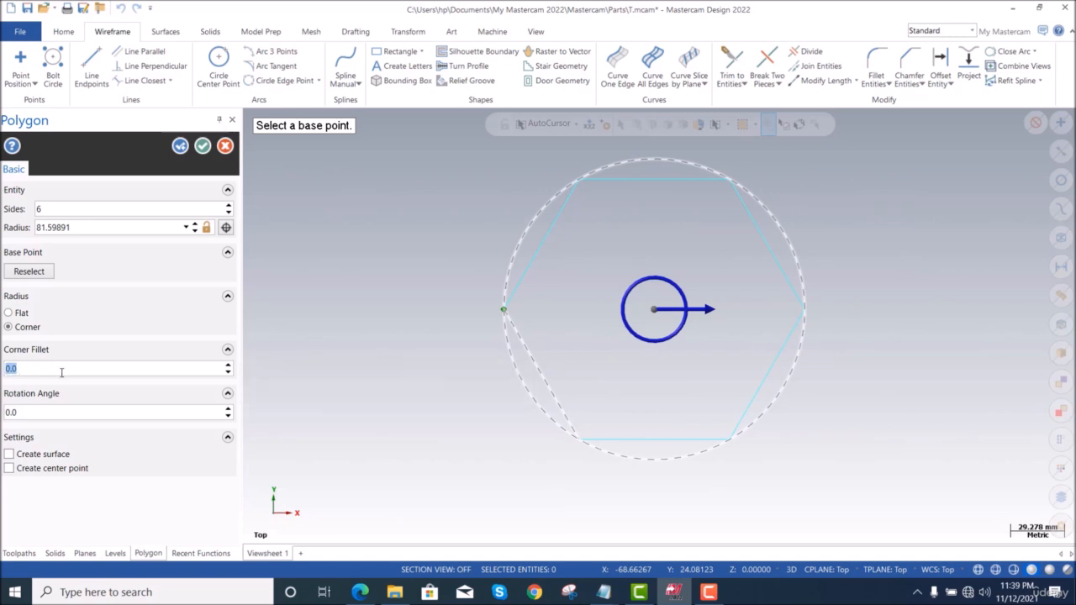
{"action": "type", "text": "3"}
{"action": "key", "text": "Return"}
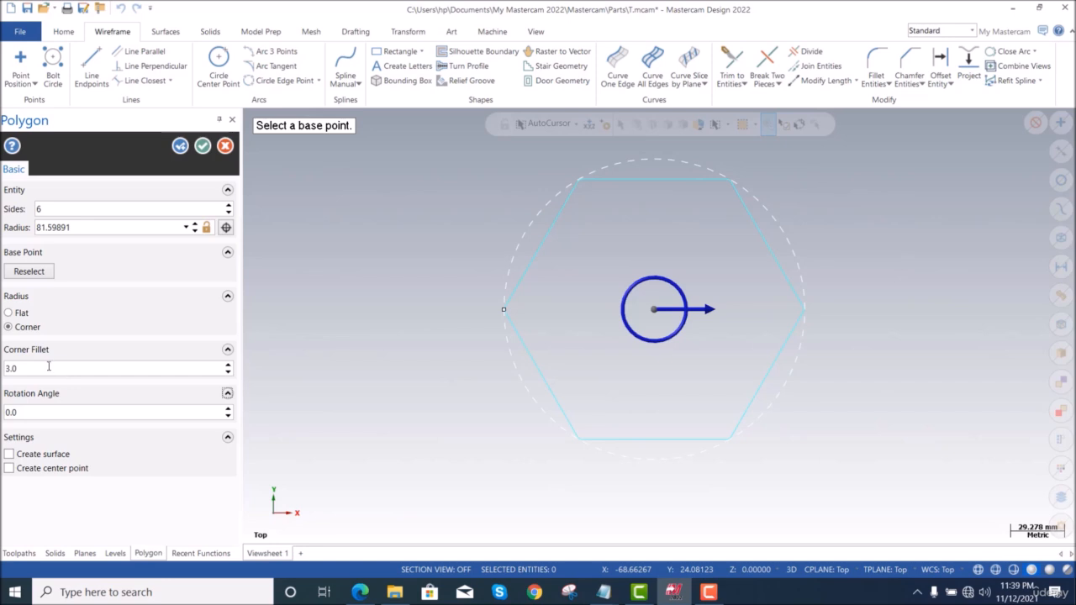
Set the hexagon's corner fillet to 10 mm and its rotation angle to 45 degrees
{"action": "double_click", "coordinate": [44, 367]}
{"action": "left_click_drag", "start_coordinate": [29, 414], "coordinate": [5, 423]}
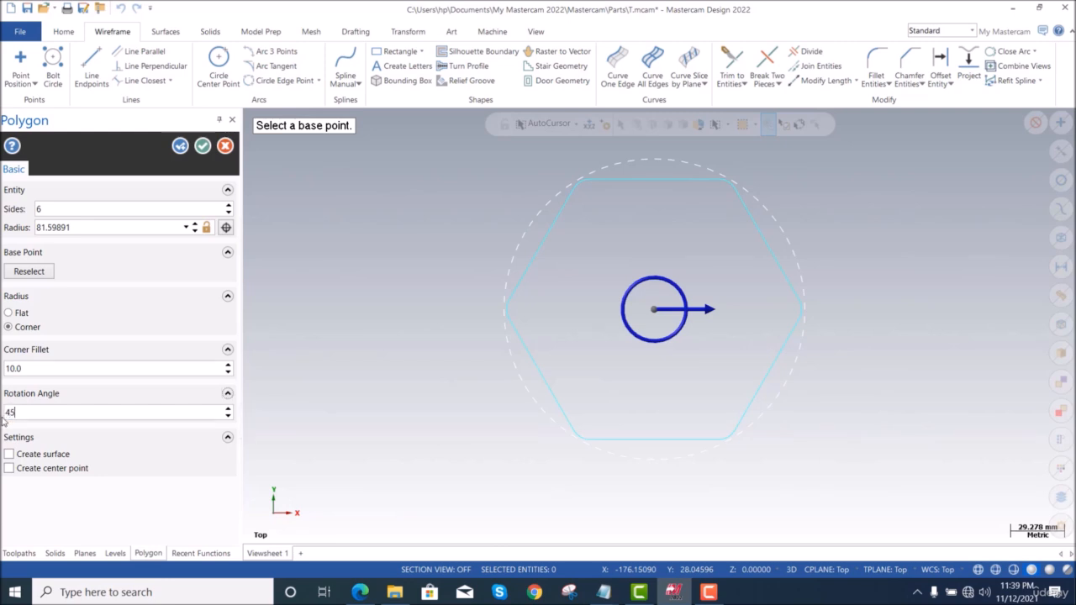
{"action": "key", "text": "Return"}
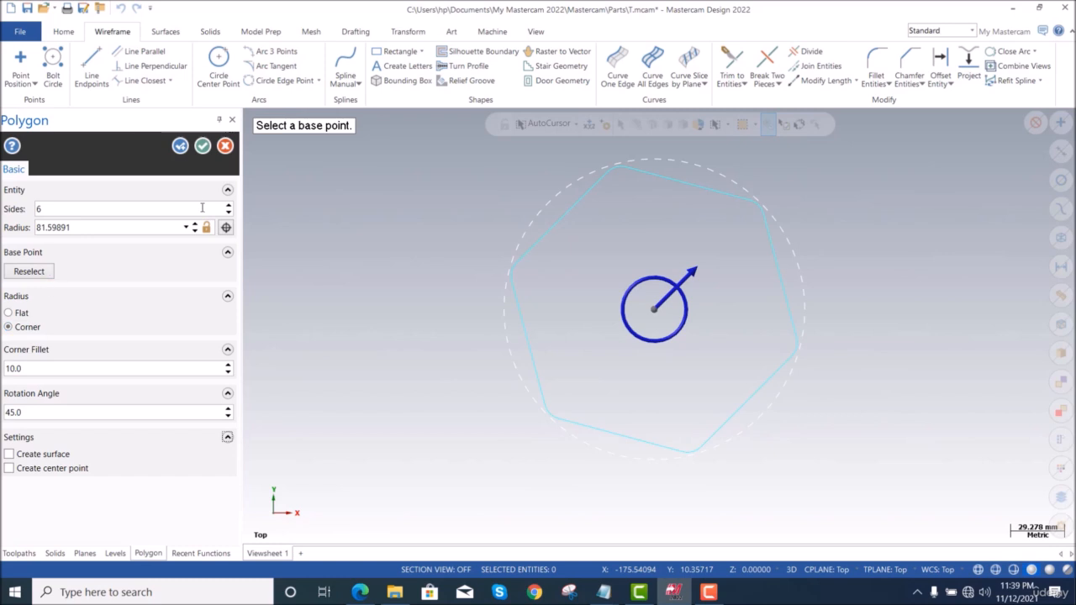
Create the rotated hexagon, and delete all of its geometry
{"action": "left_click", "coordinate": [203, 145]}
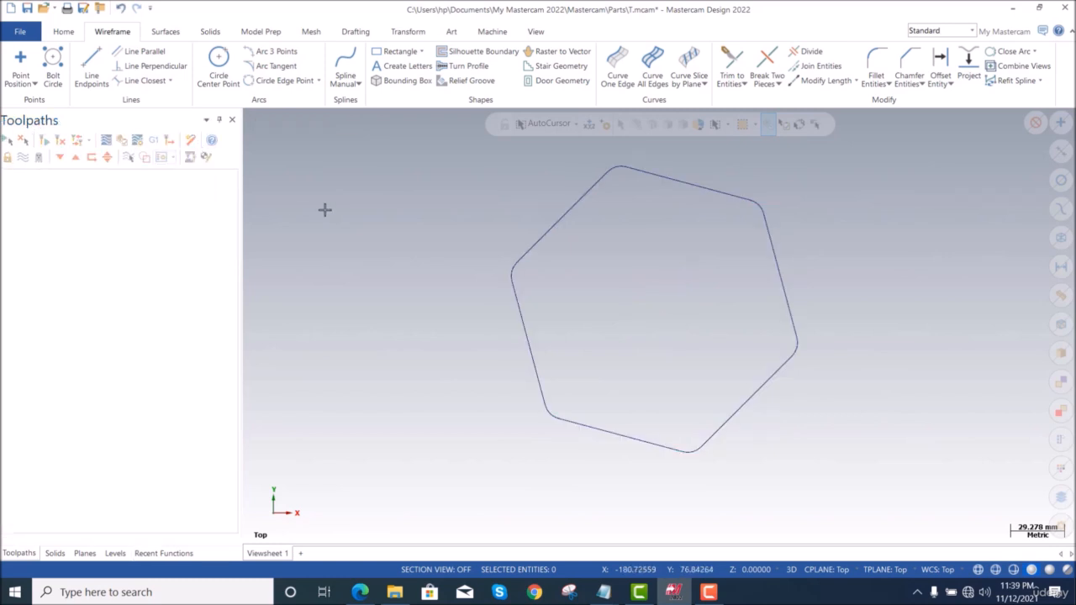
{"action": "key", "text": "ctrl+a"}
{"action": "key", "text": "Delete"}
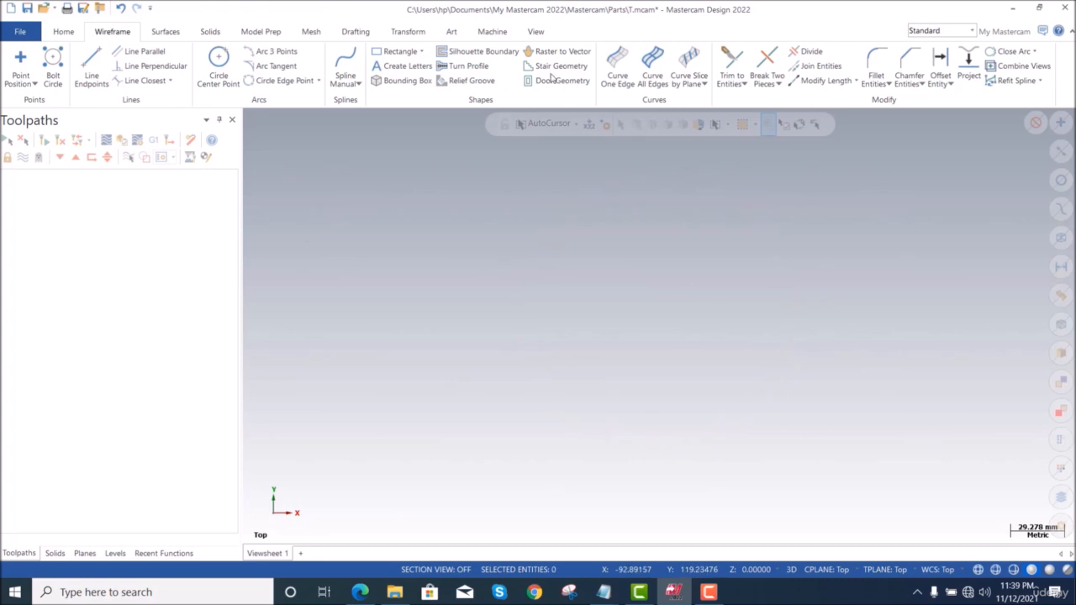
Draw a full NURBS ellipse in the middle of the drawing area with an X radius of about 57 mm and Y radius of about 101 mm
{"action": "left_click", "coordinate": [423, 51]}
{"action": "left_click", "coordinate": [401, 112]}
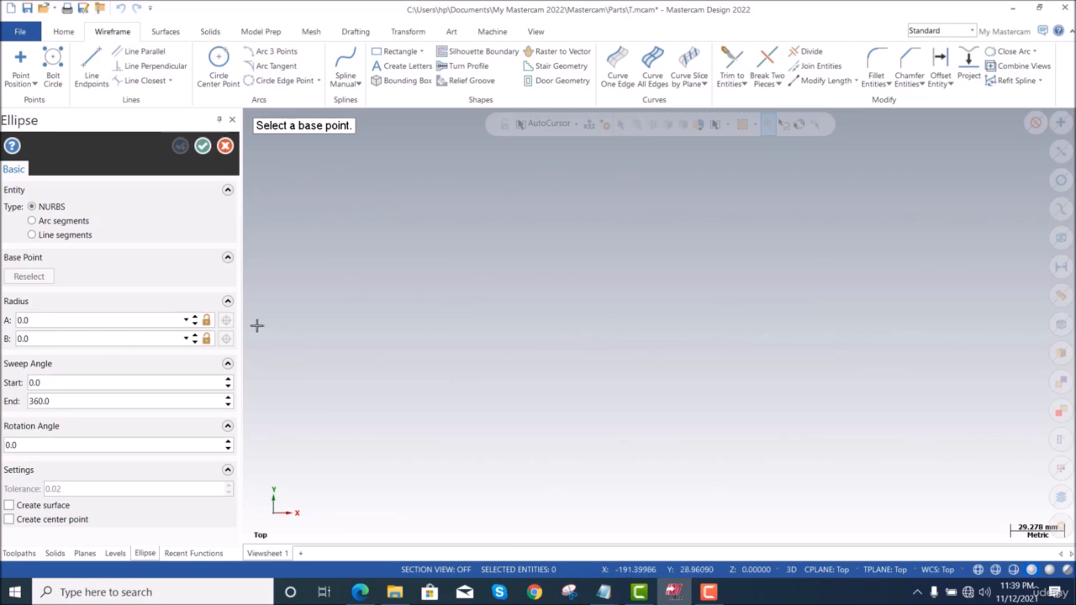
{"action": "left_click", "coordinate": [643, 306]}
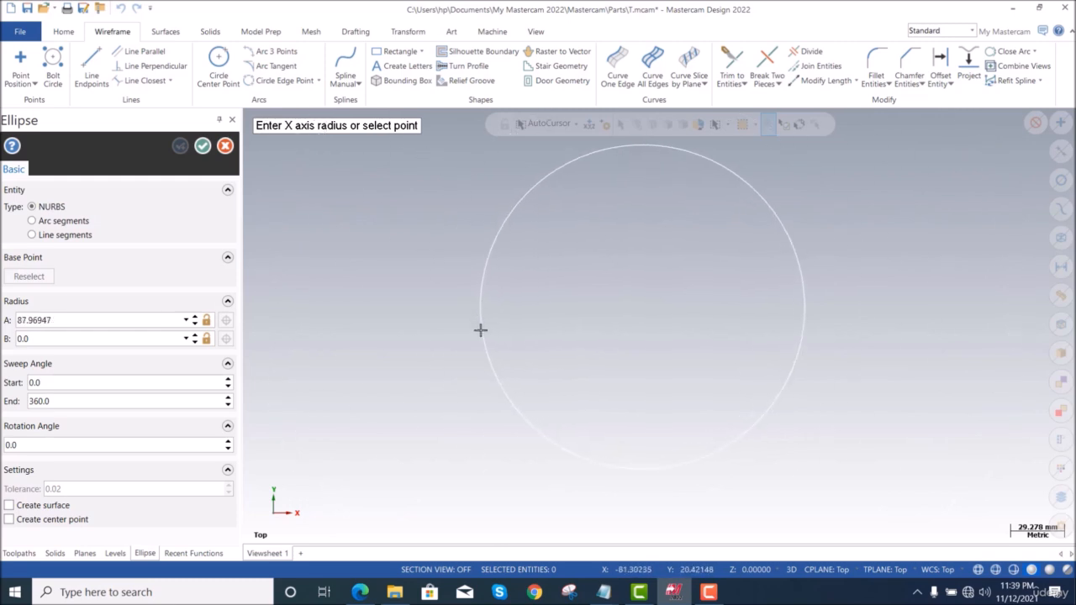
{"action": "left_click", "coordinate": [545, 343]}
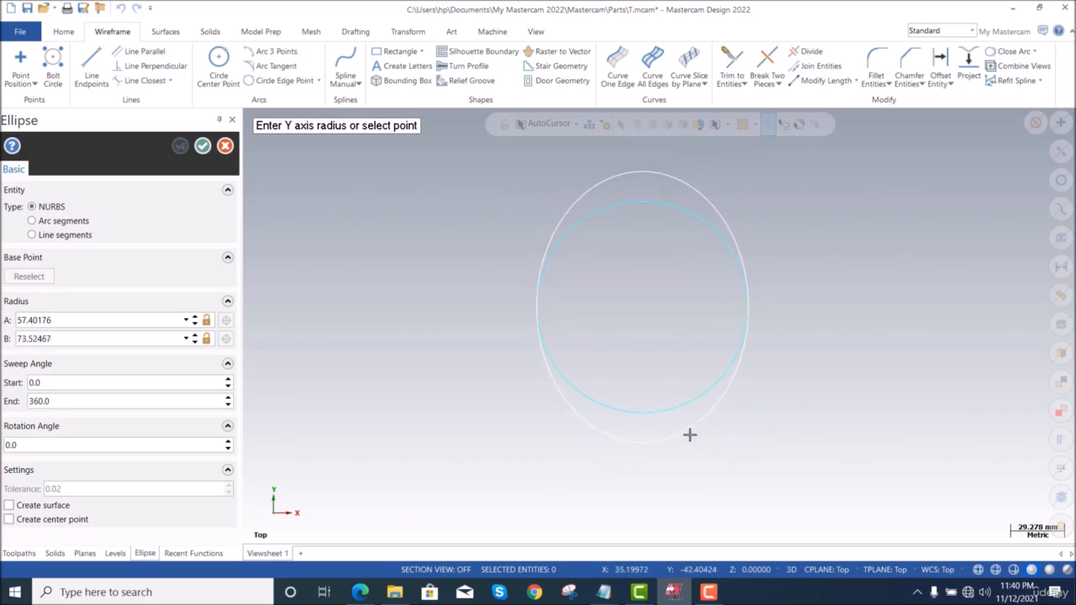
{"action": "left_click", "coordinate": [640, 492]}
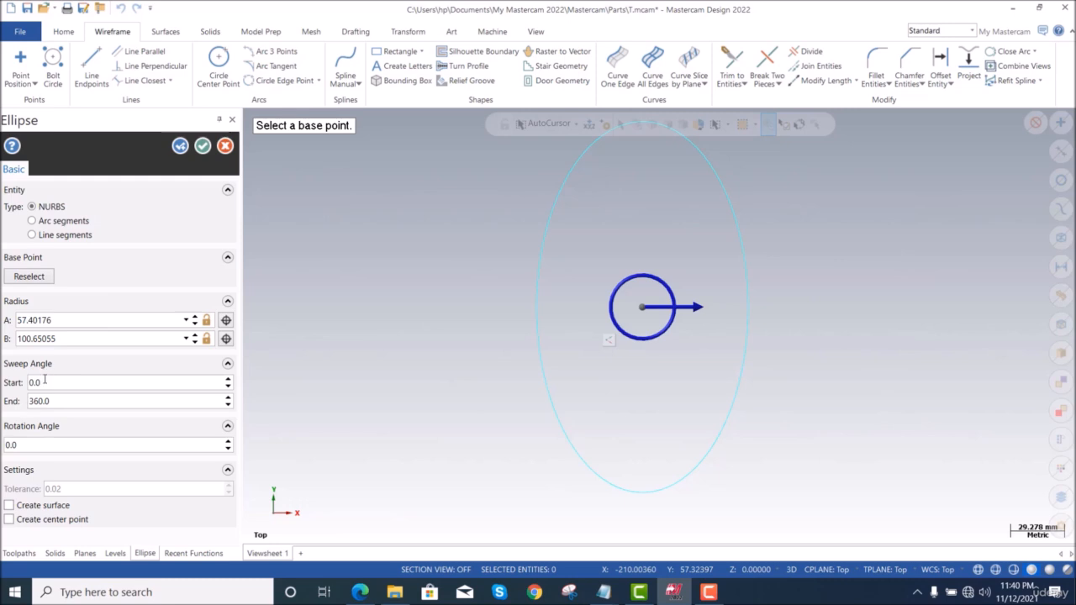
Set the ellipse's radius A to 60 mm and radius B to 100 mm
{"action": "double_click", "coordinate": [65, 320]}
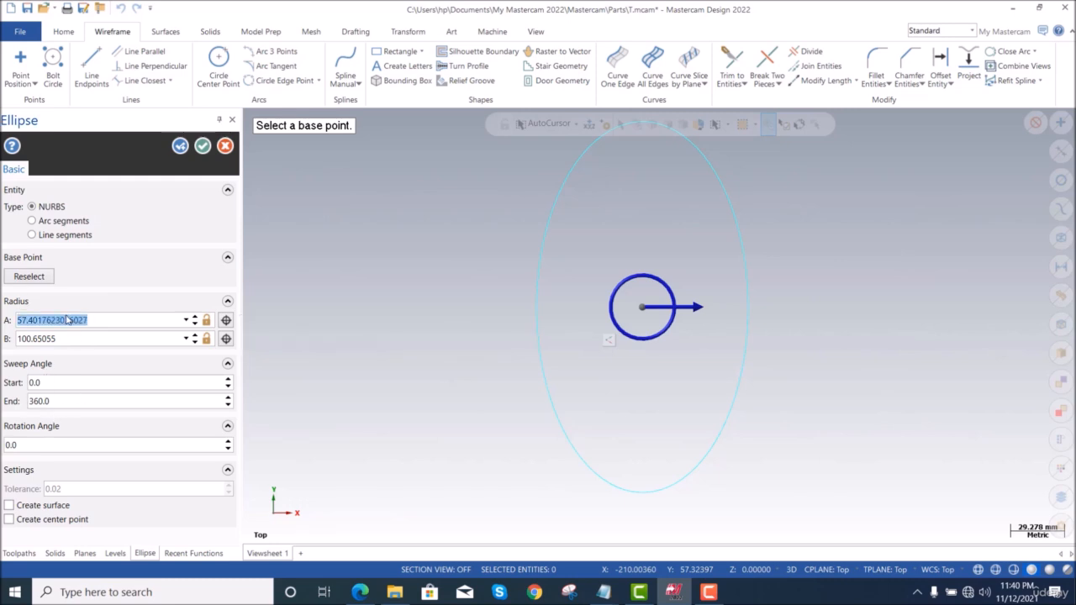
{"action": "type", "text": "60"}
{"action": "key", "text": "Tab"}
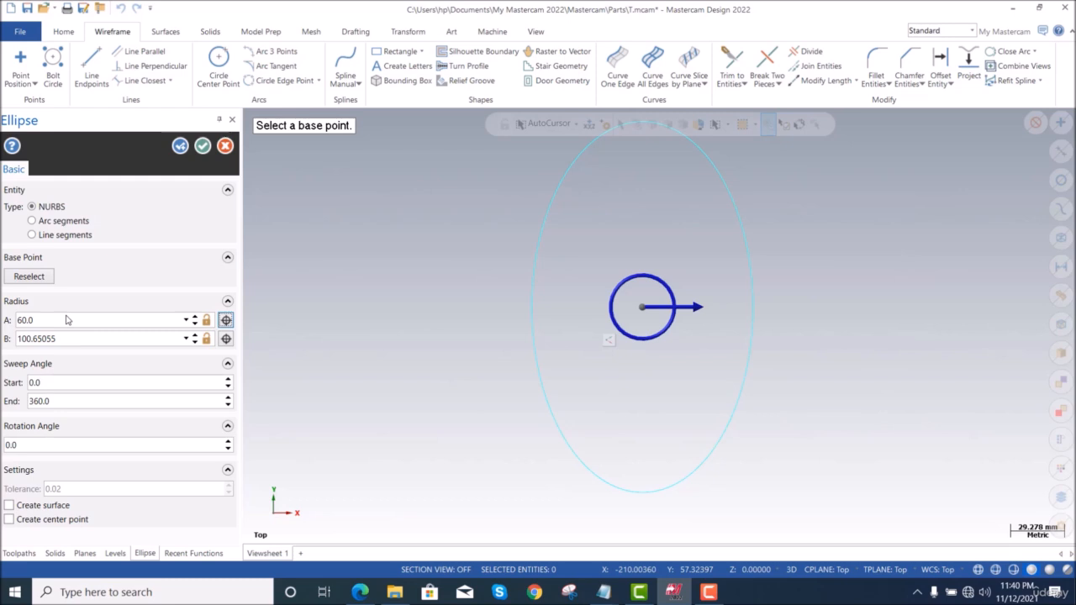
{"action": "double_click", "coordinate": [77, 337]}
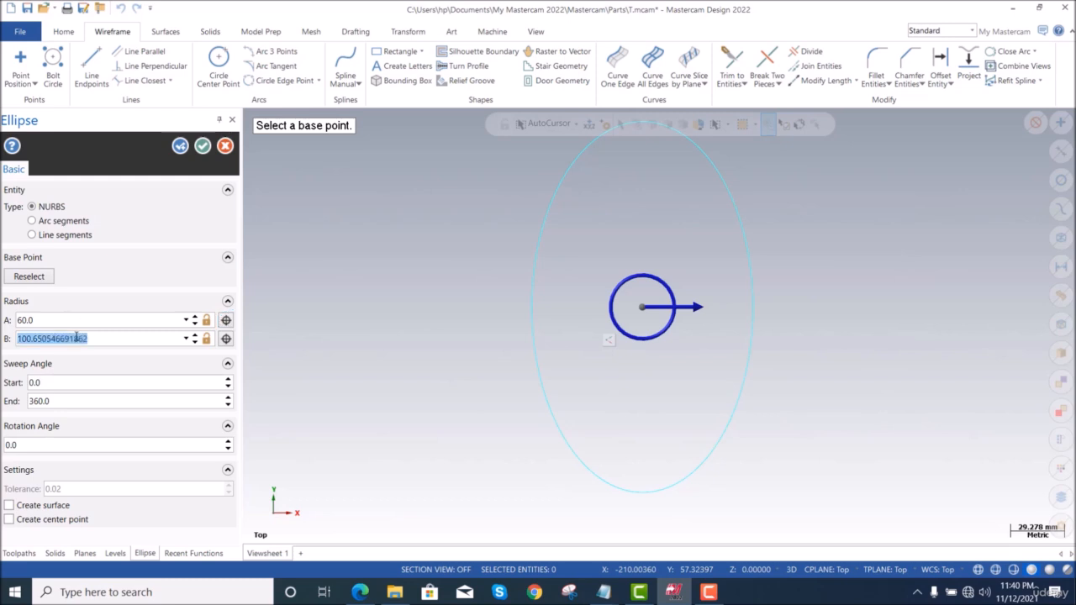
{"action": "type", "text": "100"}
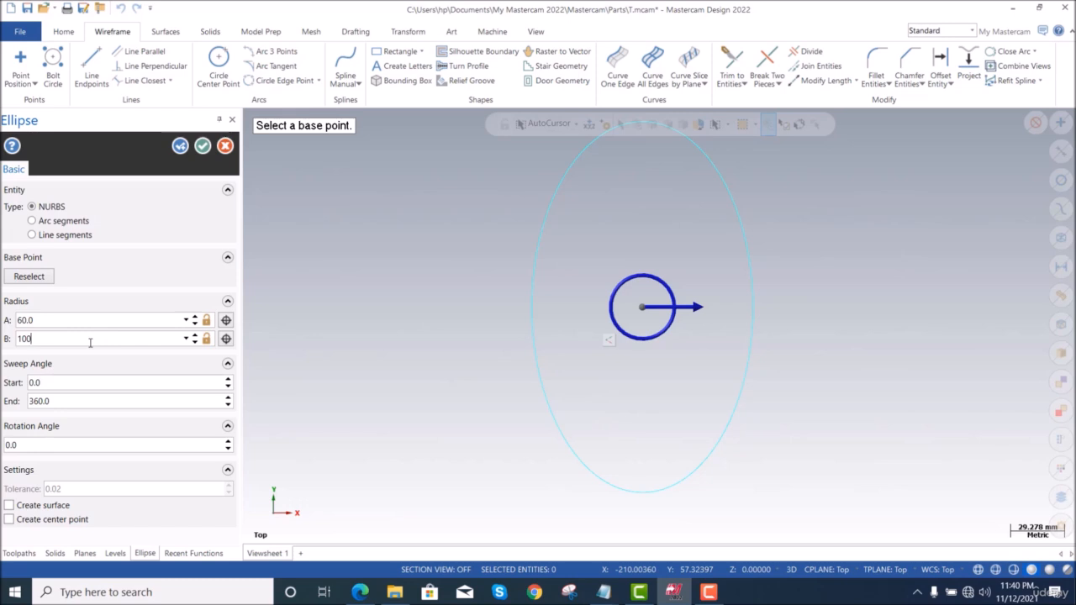
{"action": "key", "text": "Tab"}
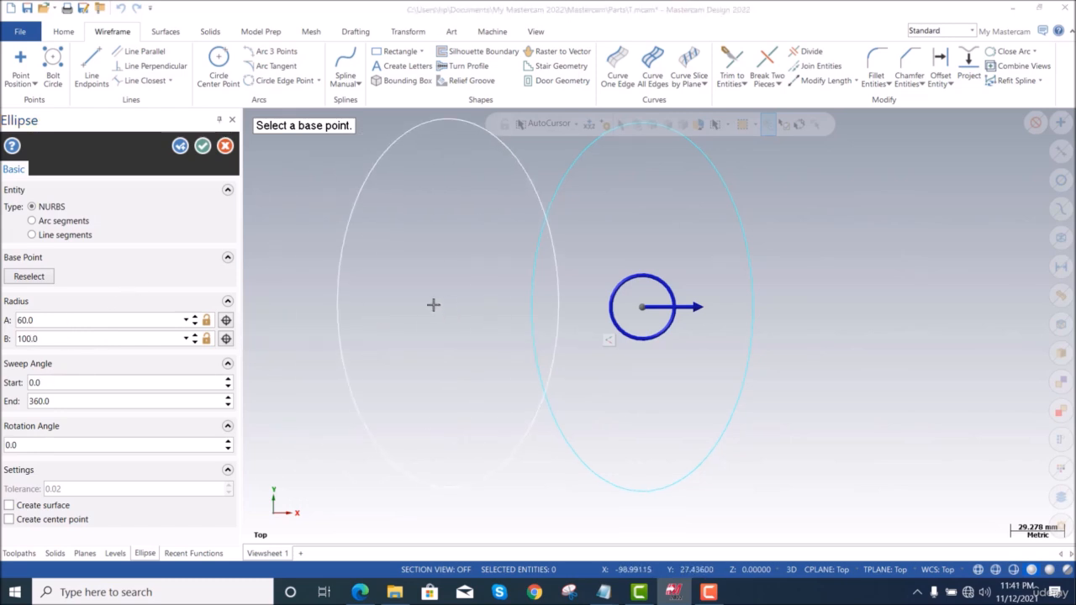
Try a sweep start angle of 90 degrees for the ellipse, settle on 180 degrees, and set its rotation angle to 45 degrees
{"action": "left_click", "coordinate": [47, 385]}
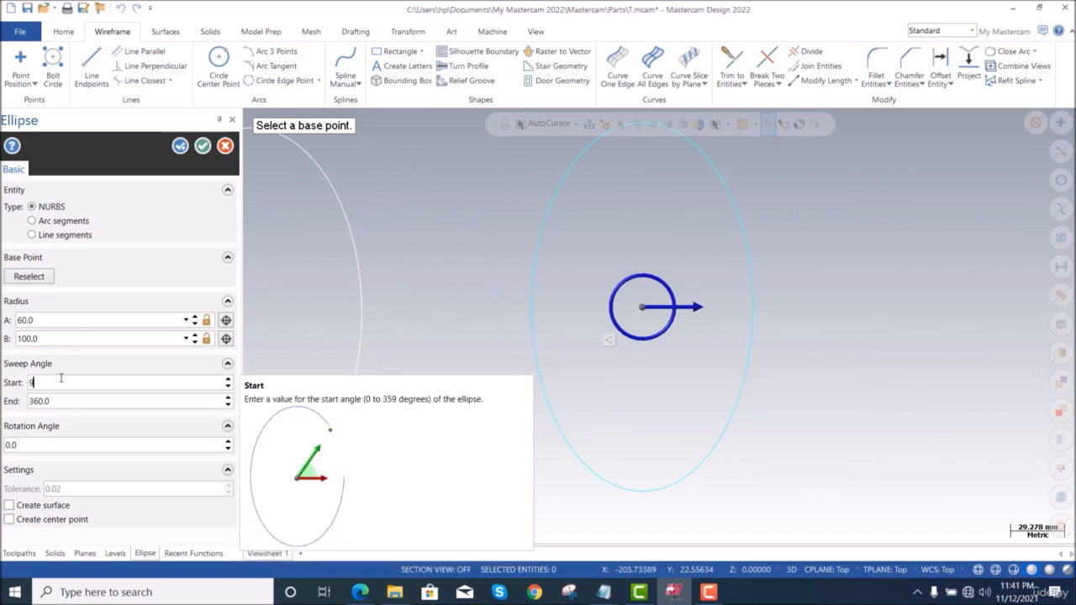
{"action": "key", "text": "Tab"}
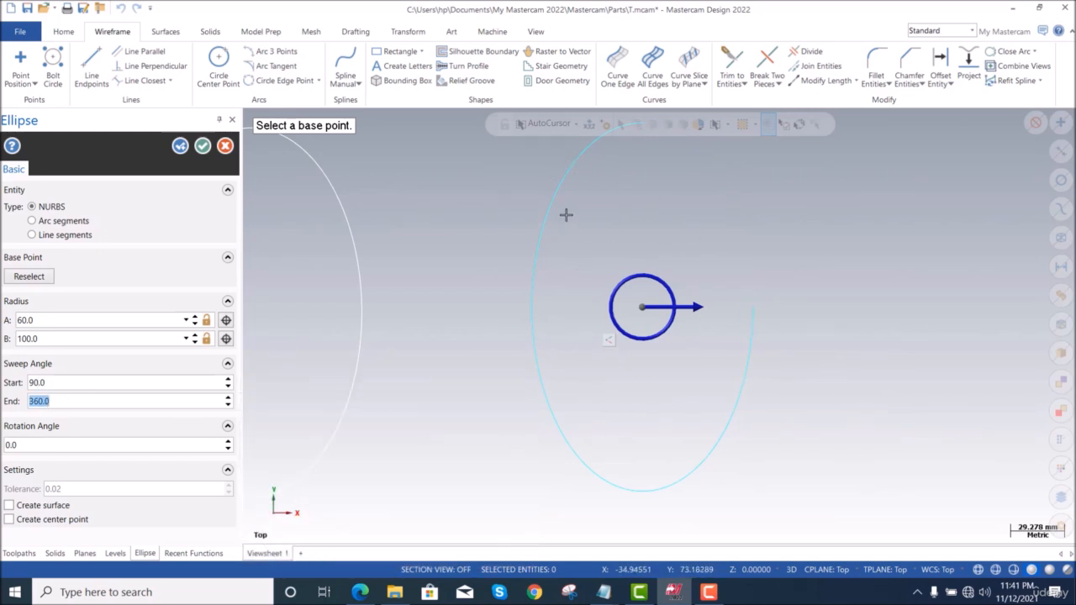
{"action": "double_click", "coordinate": [53, 383]}
{"action": "type", "text": "180"}
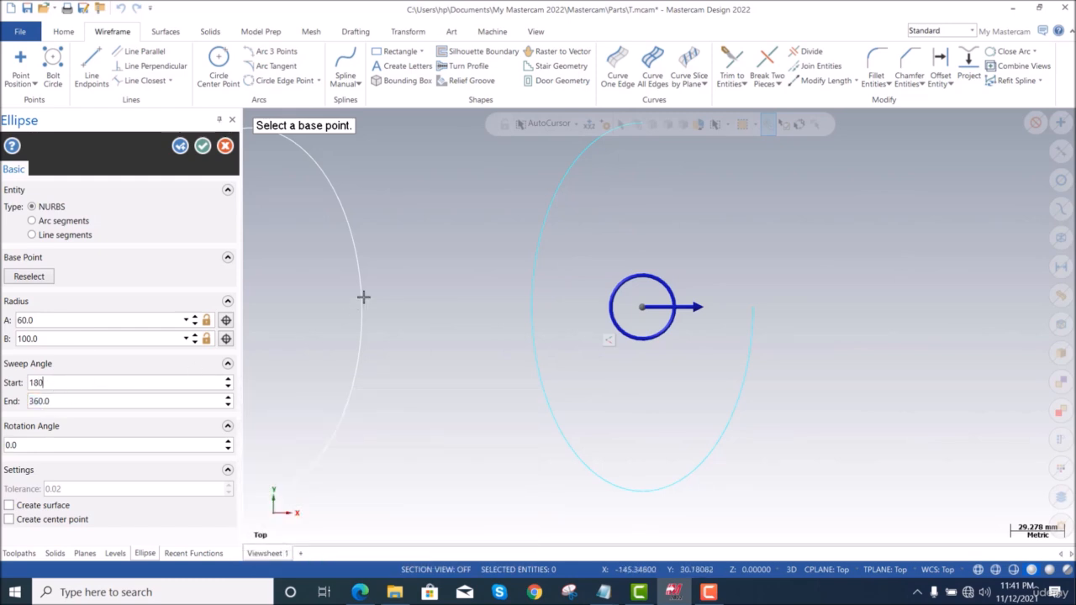
{"action": "key", "text": "Tab"}
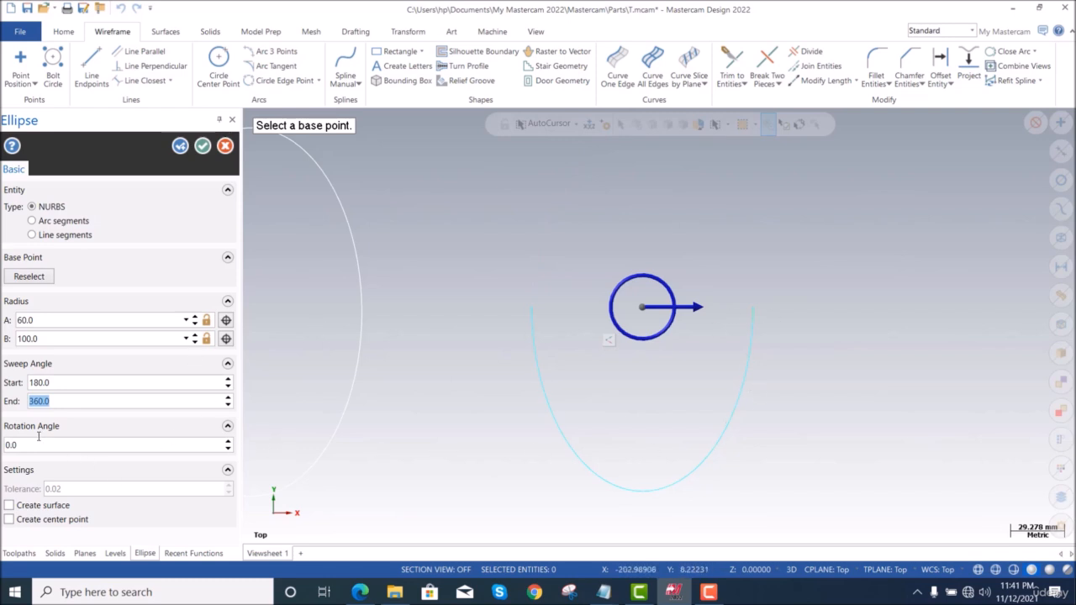
{"action": "left_click_drag", "start_coordinate": [22, 447], "coordinate": [3, 451]}
{"action": "key", "text": "Tab"}
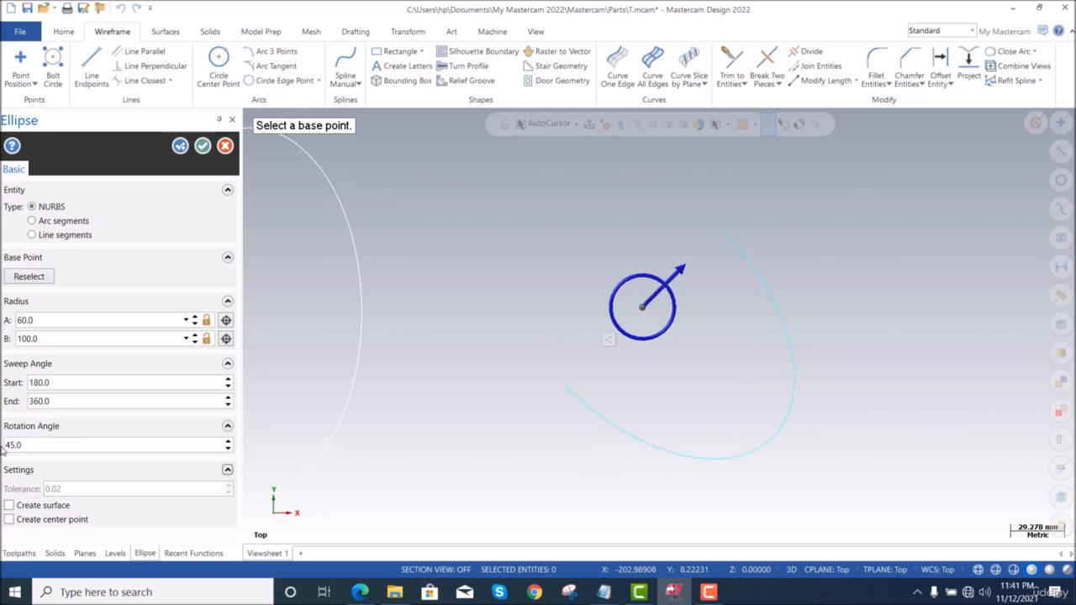
Create the rotated half ellipse, and delete all of its geometry
{"action": "left_click", "coordinate": [202, 145]}
{"action": "key", "text": "ctrl+a"}
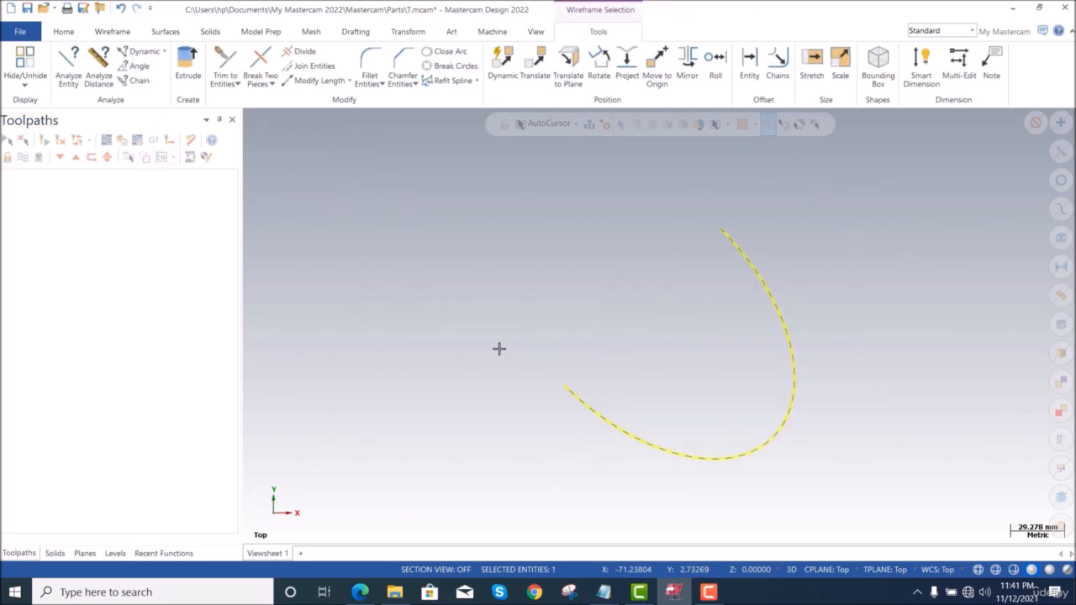
{"action": "key", "text": "Delete"}
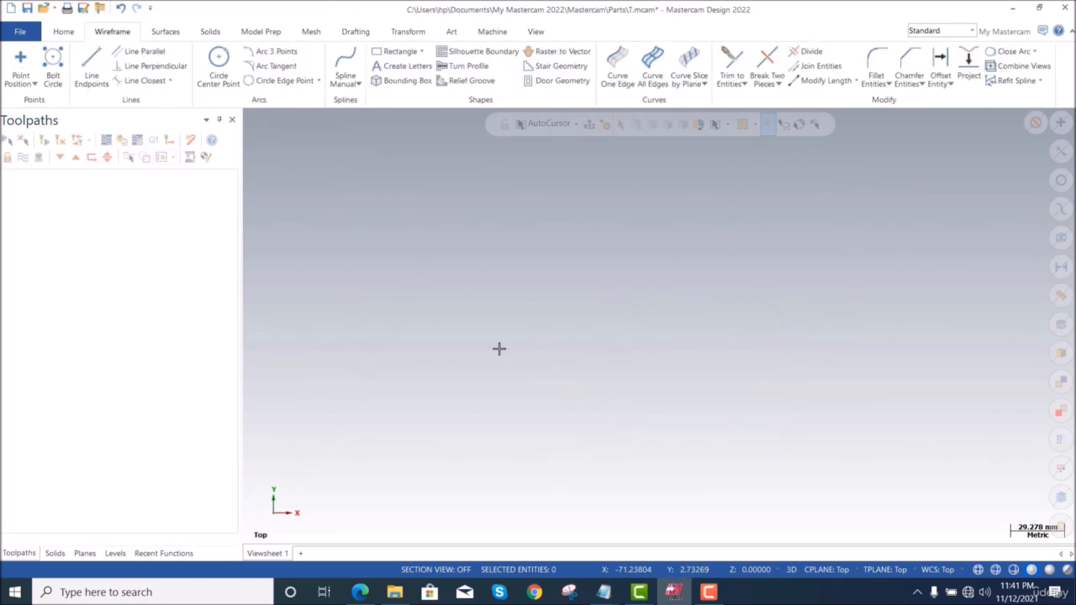
Place a spiral in the middle of the drawing area with a radius of 5 mm, height of 50 mm and 5 revolutions
{"action": "left_click", "coordinate": [424, 51]}
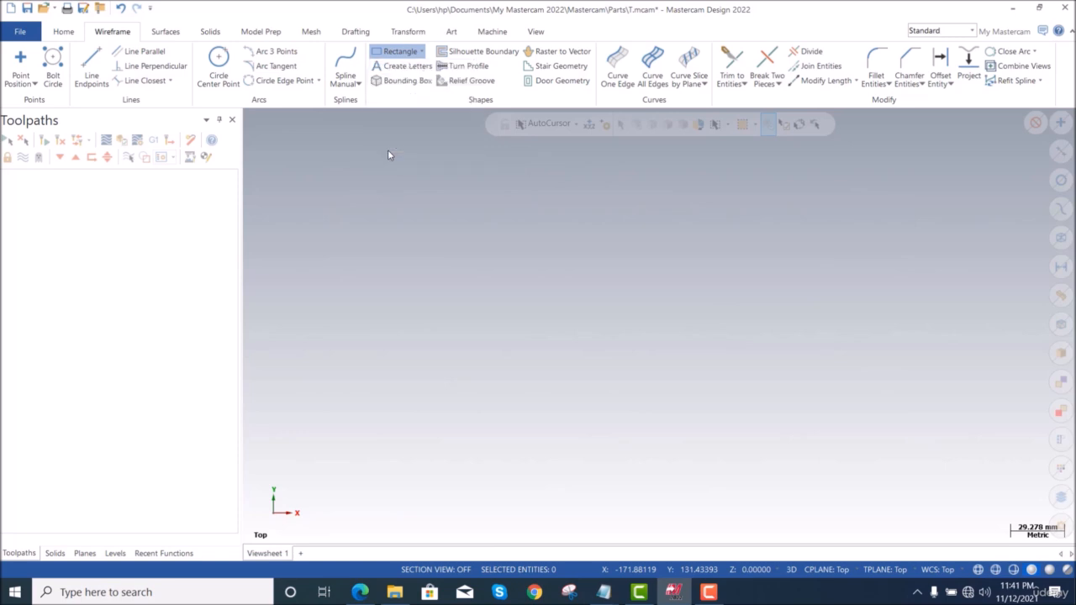
{"action": "left_click", "coordinate": [421, 51]}
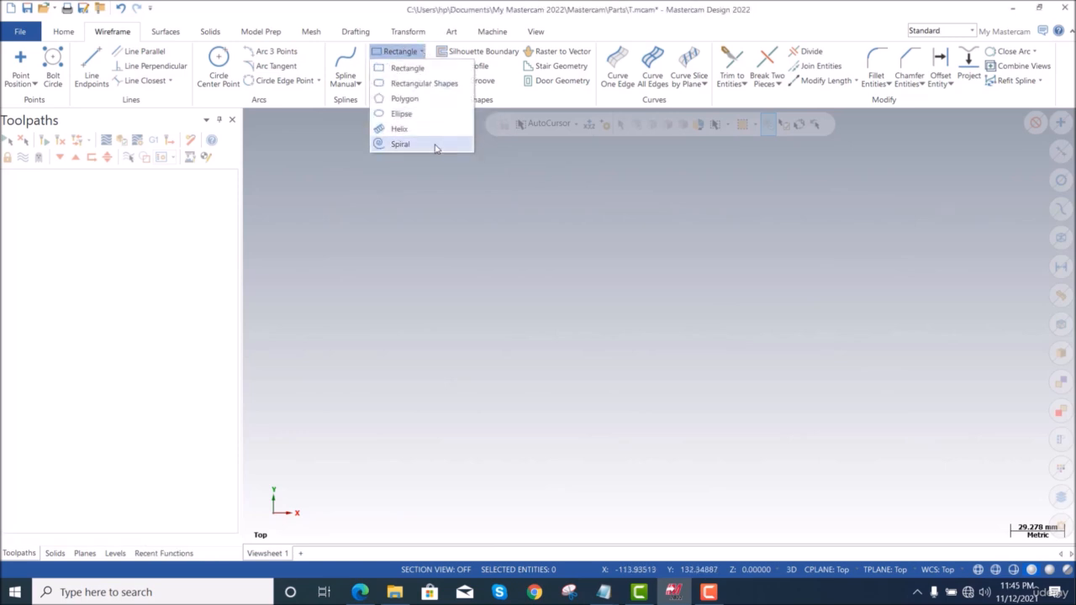
{"action": "left_click", "coordinate": [437, 145]}
{"action": "left_click", "coordinate": [601, 315]}
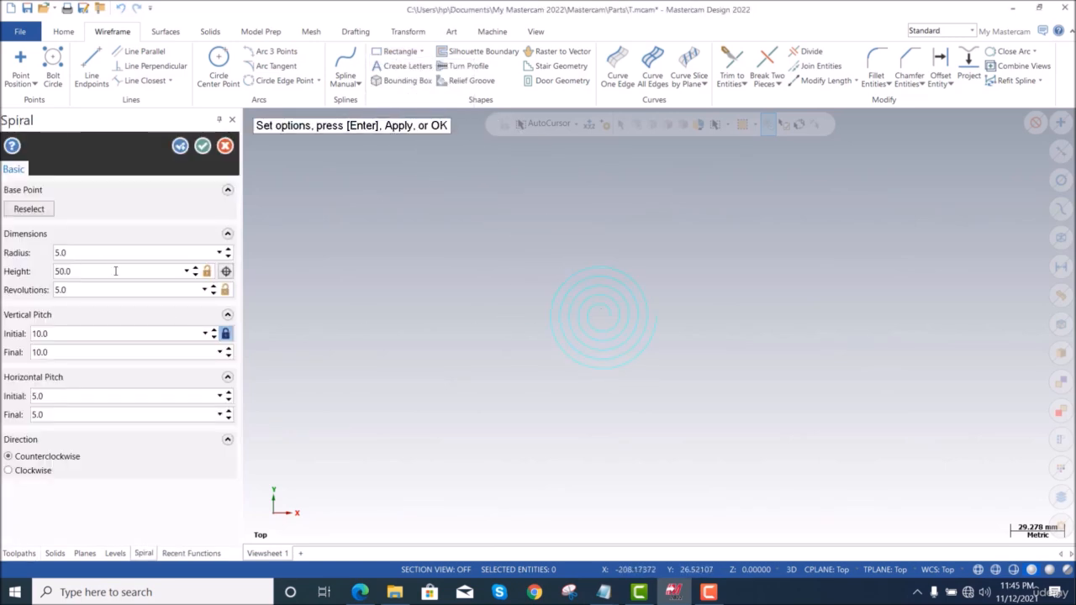
{"action": "double_click", "coordinate": [66, 252]}
{"action": "double_click", "coordinate": [94, 271]}
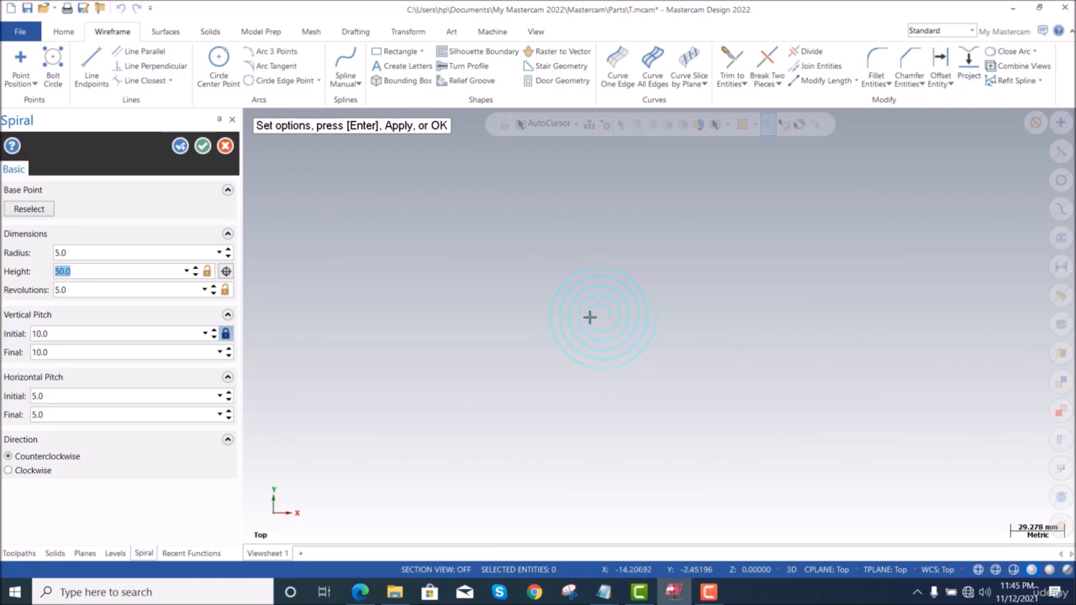
{"action": "left_click", "coordinate": [92, 288]}
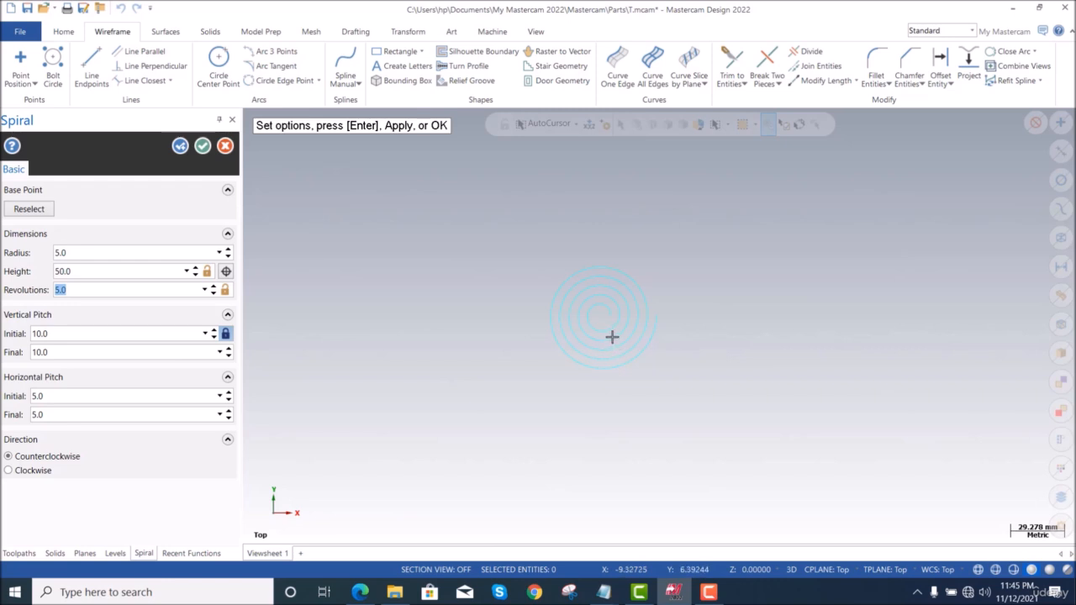
Set the spiral's initial vertical pitch to 5 mm, and change it to 1 mm
{"action": "left_click", "coordinate": [54, 334]}
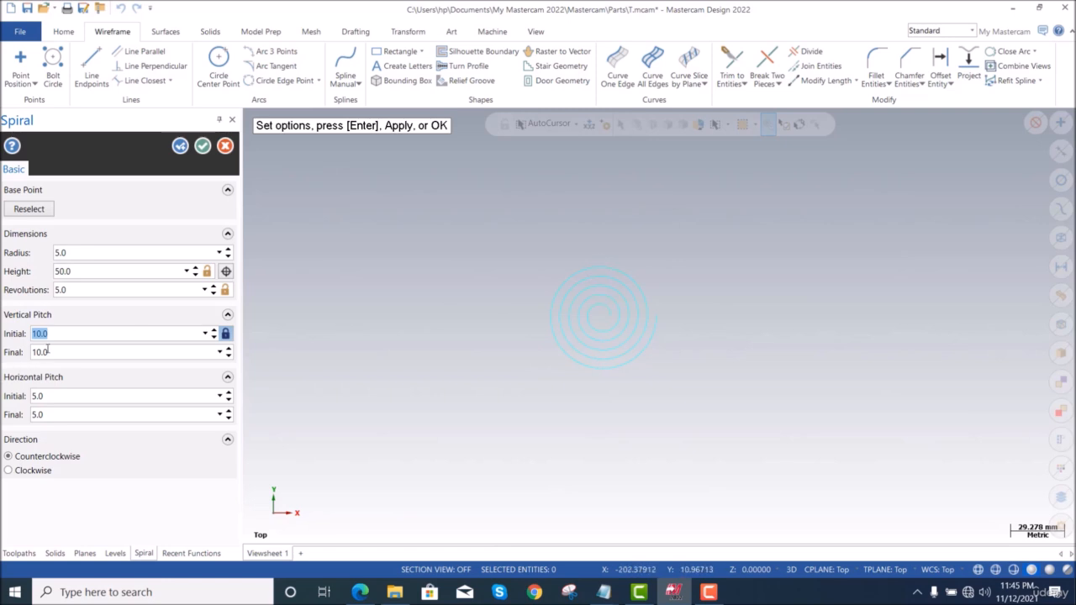
{"action": "type", "text": "5"}
{"action": "key", "text": "Tab"}
{"action": "double_click", "coordinate": [58, 333]}
{"action": "type", "text": "1"}
{"action": "key", "text": "Tab"}
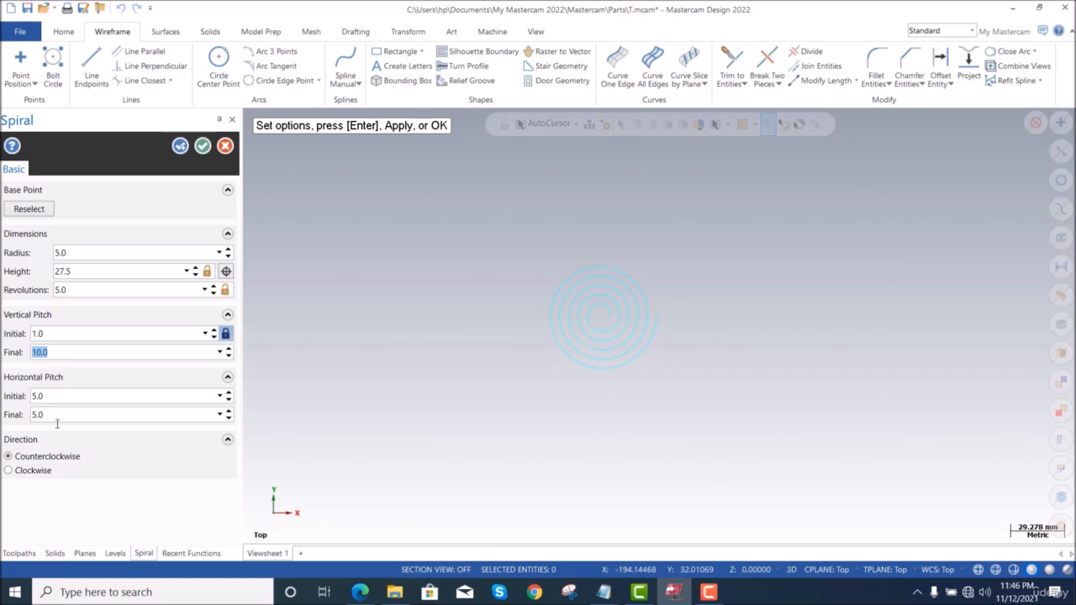
Set the spiral's horizontal pitch to 1 mm initial and 10 mm final
{"action": "left_click", "coordinate": [59, 395]}
{"action": "type", "text": "1"}
{"action": "key", "text": "Tab"}
{"action": "type", "text": "10"}
{"action": "key", "text": "Tab"}
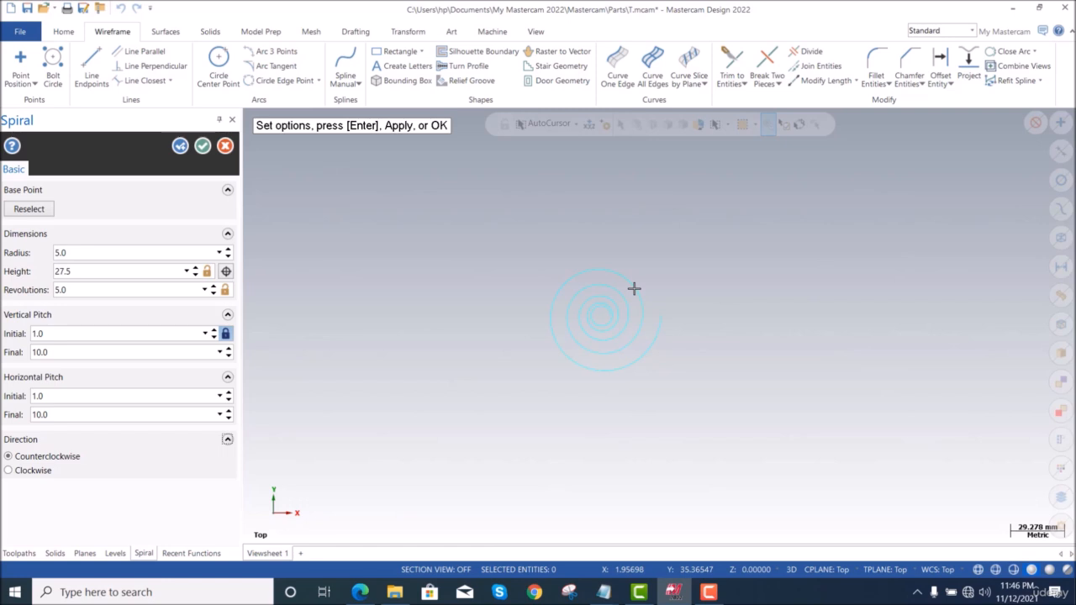
Set both the vertical and horizontal pitch of the spiral to 10 mm initial and 1 mm final
{"action": "left_click", "coordinate": [52, 333]}
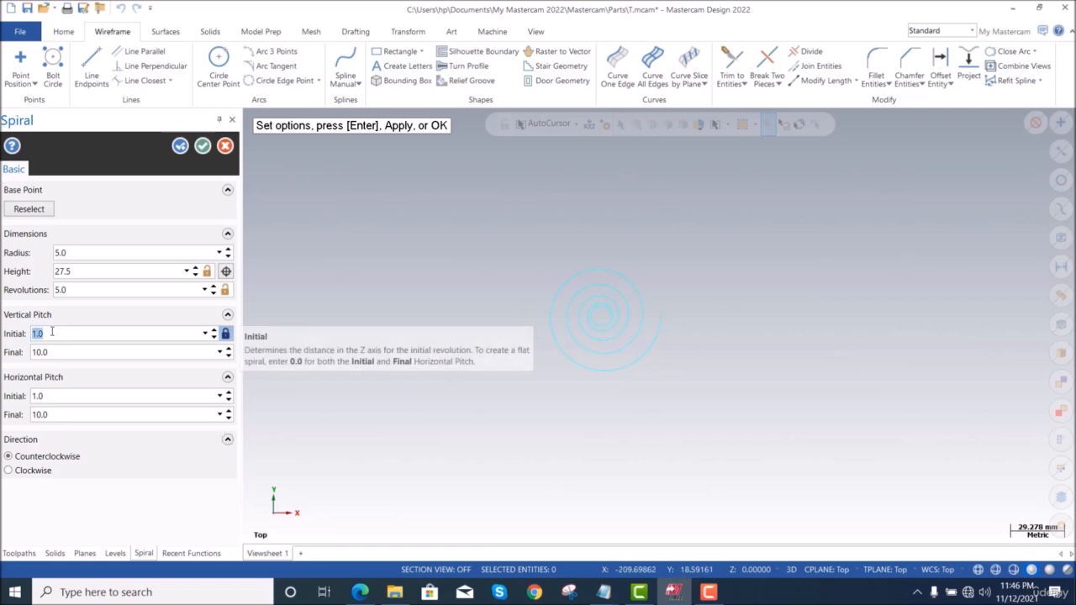
{"action": "type", "text": "10"}
{"action": "key", "text": "Tab"}
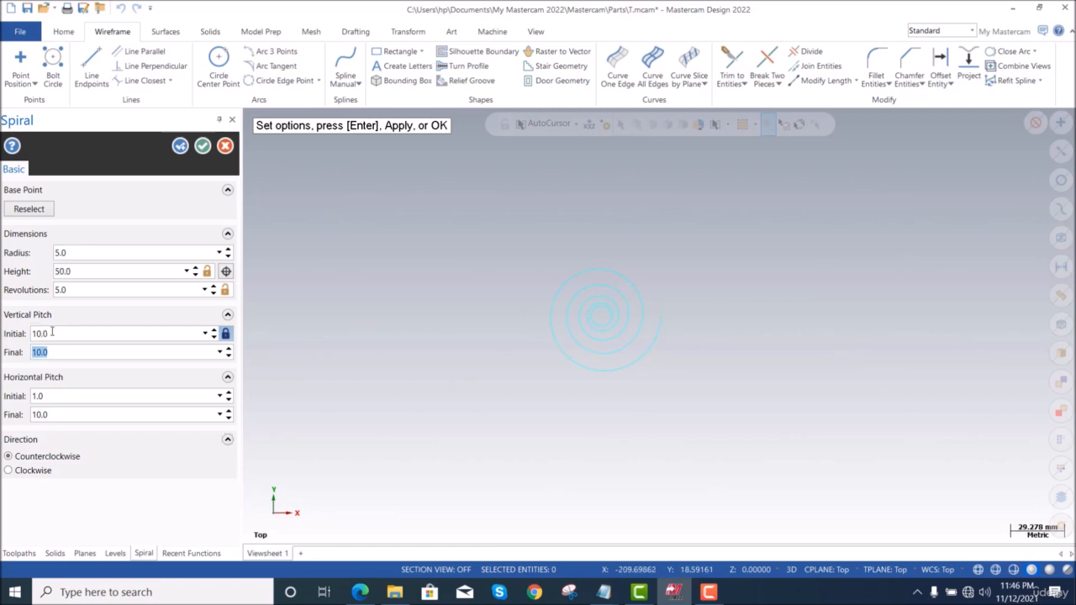
{"action": "type", "text": "1"}
{"action": "key", "text": "Tab"}
{"action": "left_click", "coordinate": [78, 400]}
{"action": "type", "text": "10"}
{"action": "key", "text": "Tab"}
{"action": "type", "text": "1"}
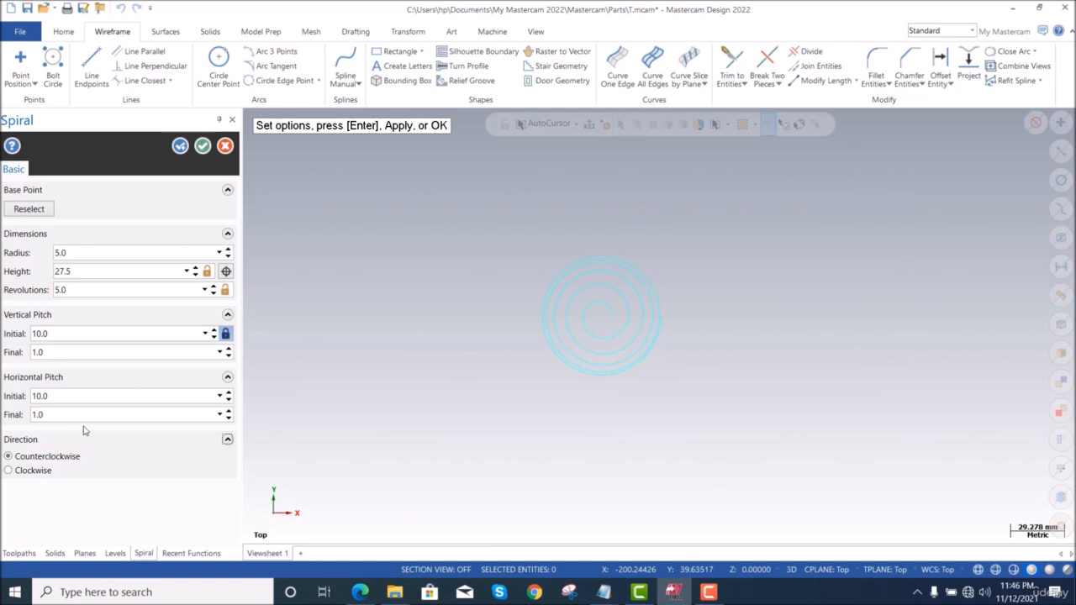
Create the spiral in the clockwise direction, and delete all of its geometry
{"action": "left_click", "coordinate": [34, 473]}
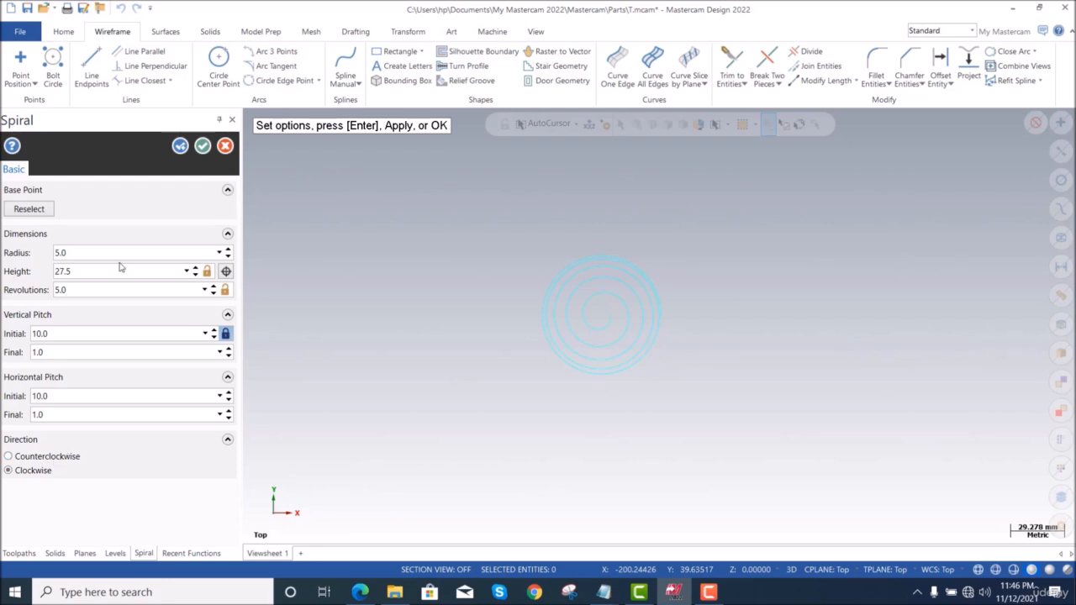
{"action": "left_click", "coordinate": [201, 148]}
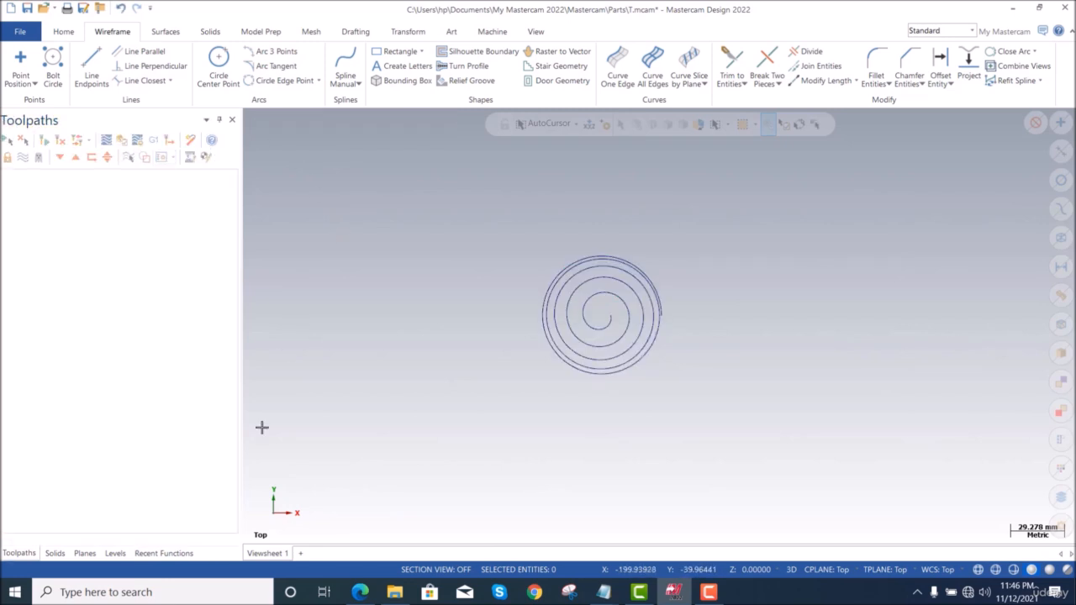
{"action": "key", "text": "ctrl+a"}
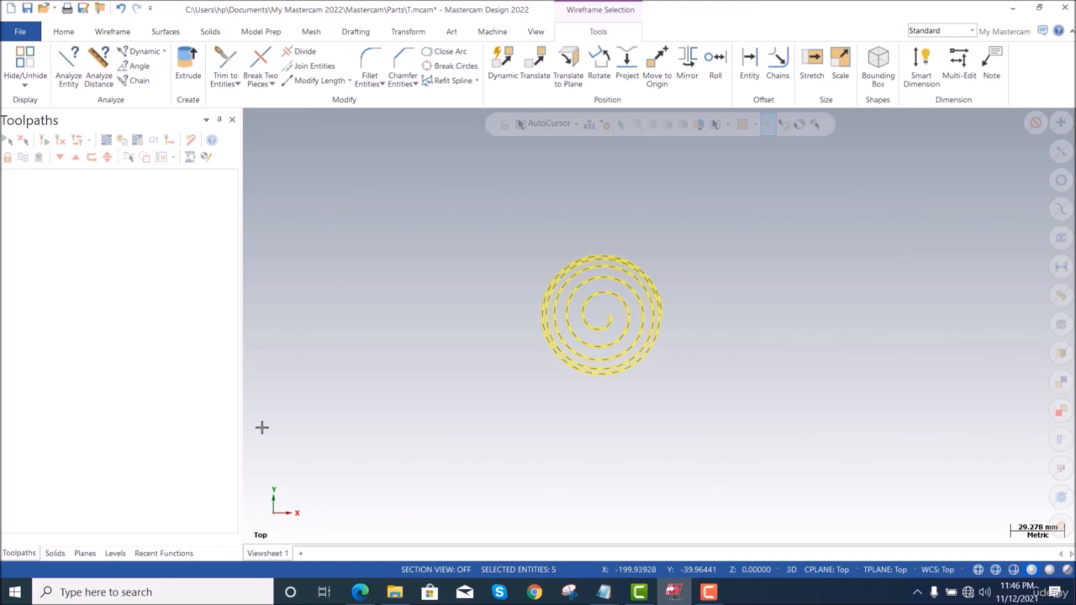
{"action": "key", "text": "Delete"}
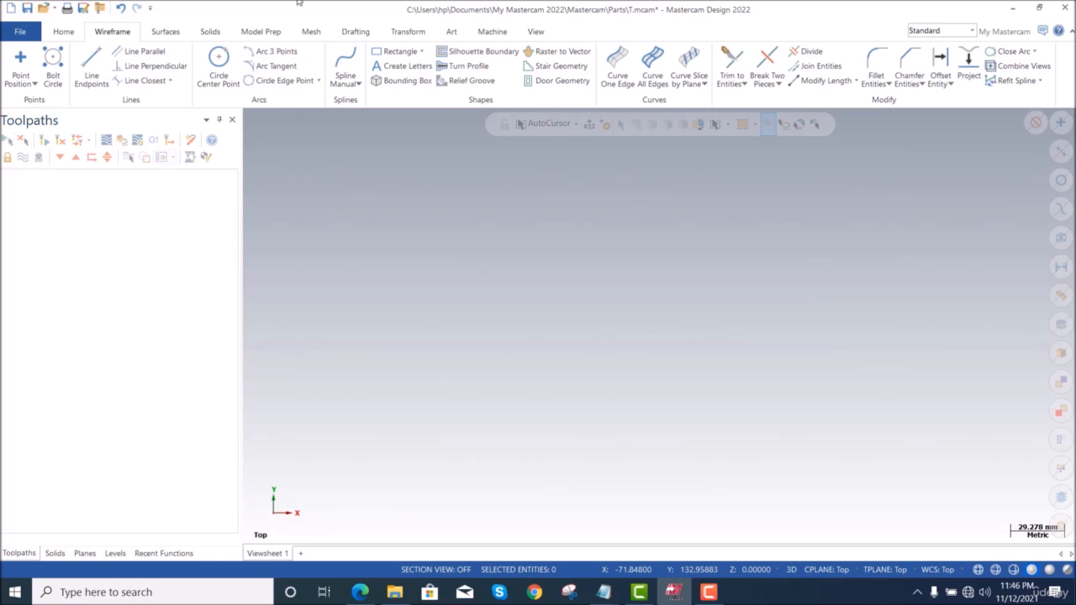
Draw a center-anchored rectangle about 227 mm wide and 127 mm high, and fit it in the view
{"action": "left_click", "coordinate": [395, 51]}
{"action": "left_click", "coordinate": [359, 217]}
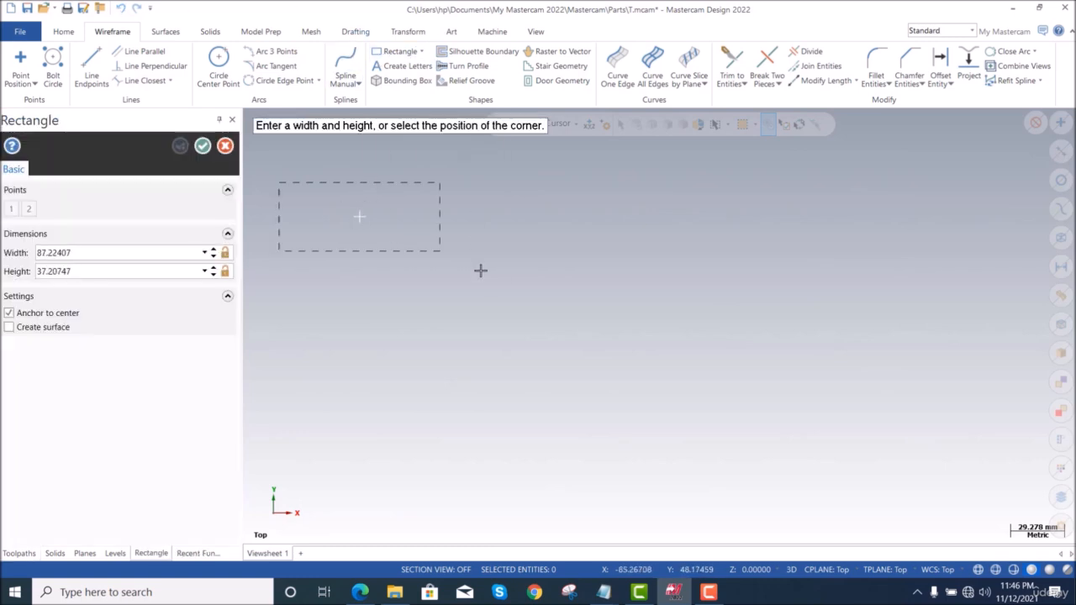
{"action": "left_click", "coordinate": [568, 333]}
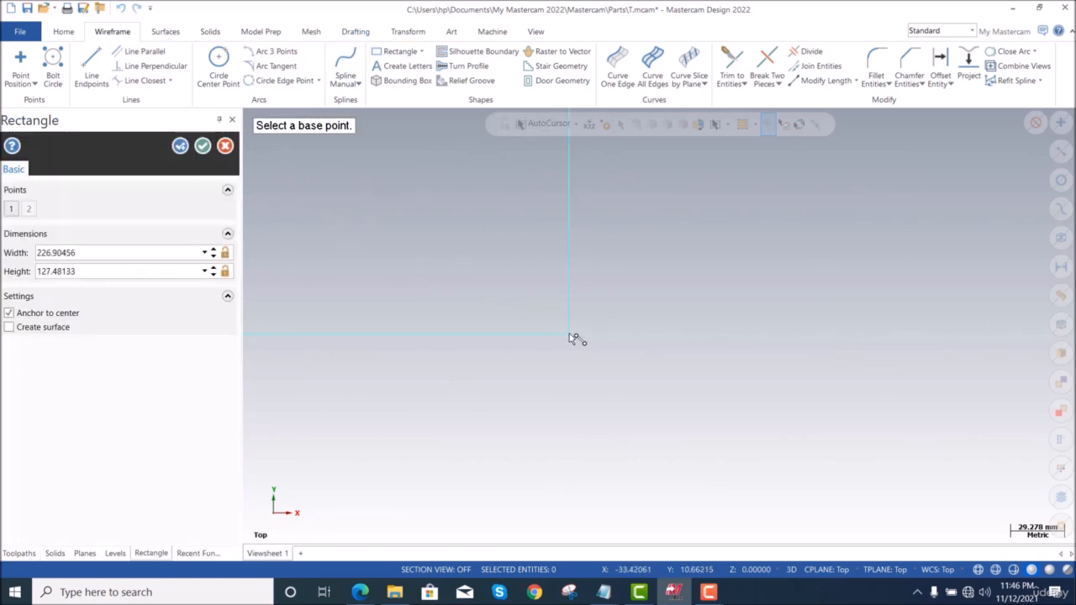
{"action": "left_click", "coordinate": [202, 147]}
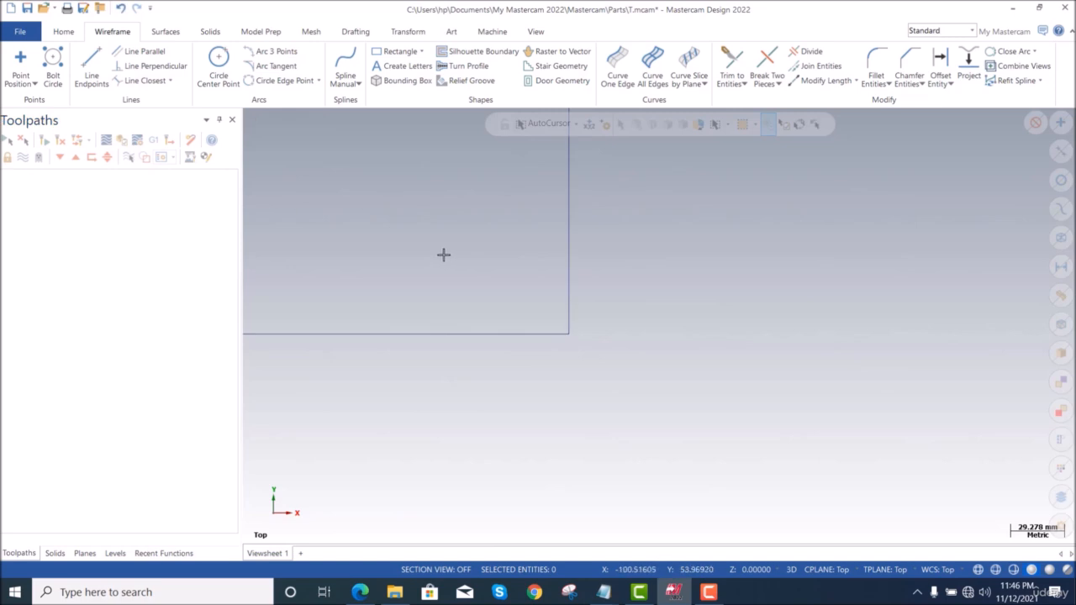
{"action": "key", "text": "alt+F1"}
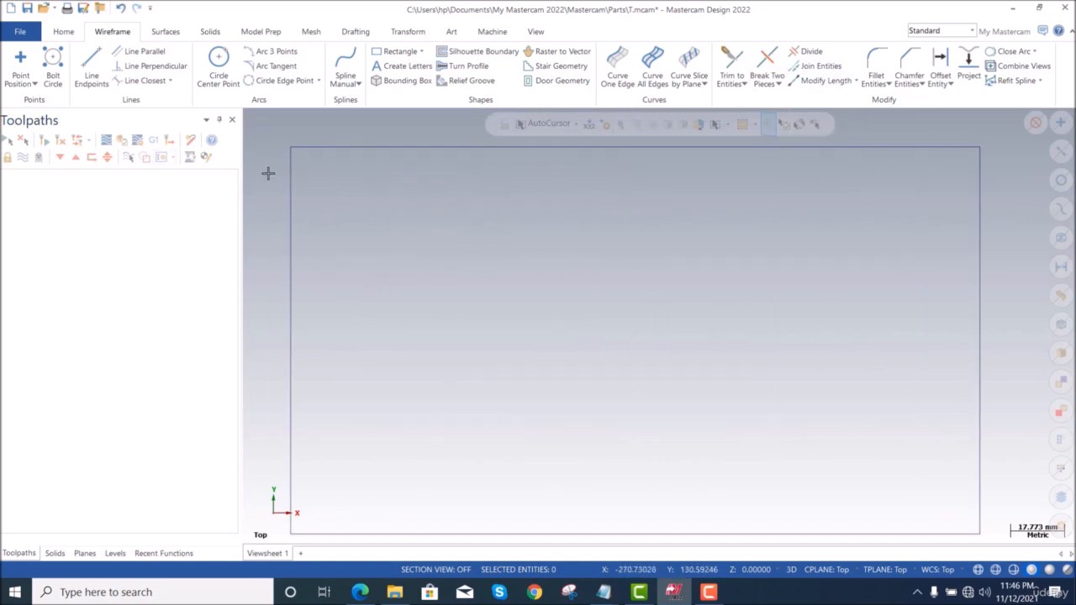
Fillet the rectangle's upper-left corner using the Normal method with a 5 mm radius and trimmed entities
{"action": "left_click", "coordinate": [877, 65]}
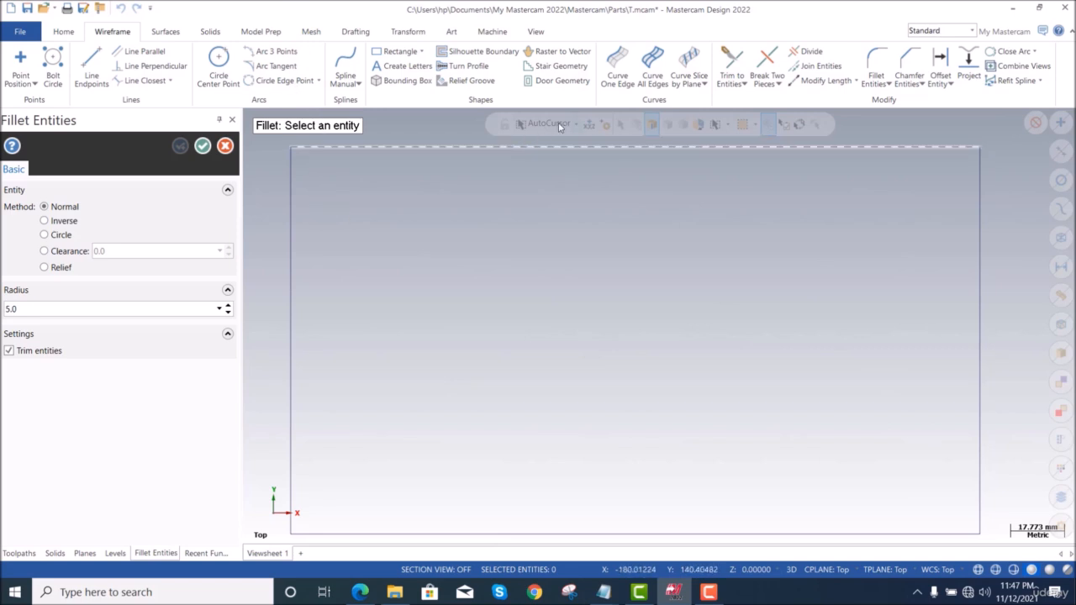
{"action": "left_click", "coordinate": [287, 212]}
{"action": "left_click", "coordinate": [355, 149]}
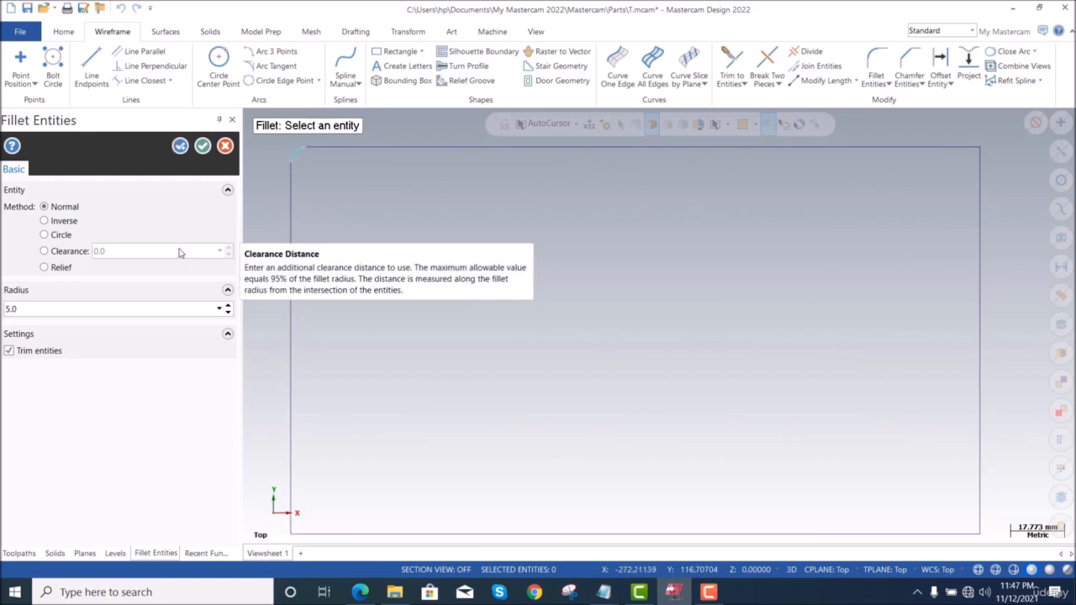
Set the corner fillet's radius to 10 mm, increase it to 20 mm, and turn off trimming of the entities
{"action": "left_click", "coordinate": [147, 309]}
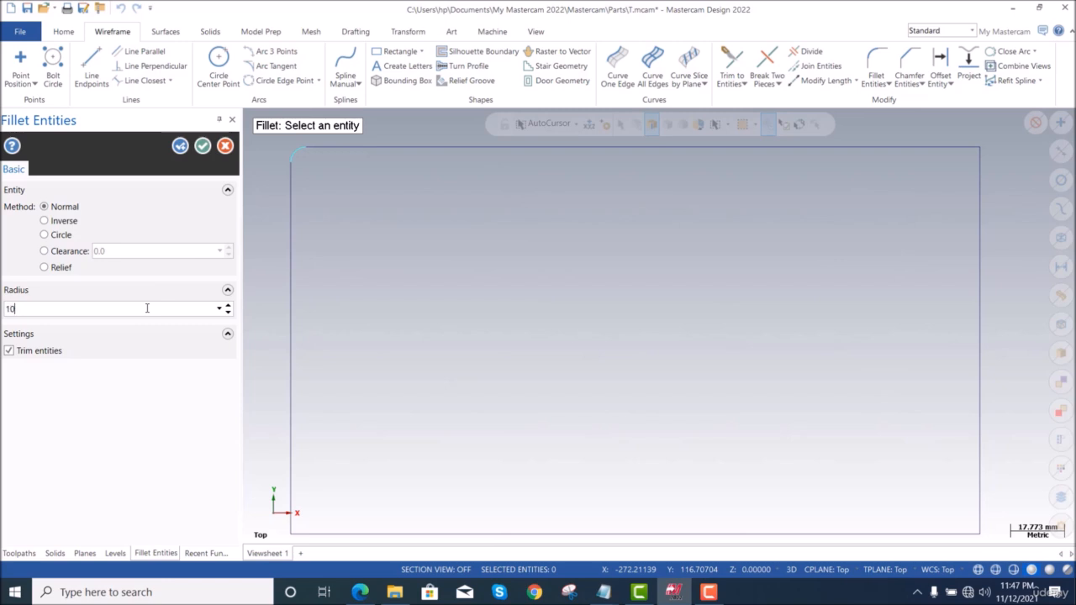
{"action": "key", "text": "Return"}
{"action": "left_click", "coordinate": [31, 313]}
{"action": "type", "text": "20"}
{"action": "key", "text": "Return"}
{"action": "left_click", "coordinate": [9, 351]}
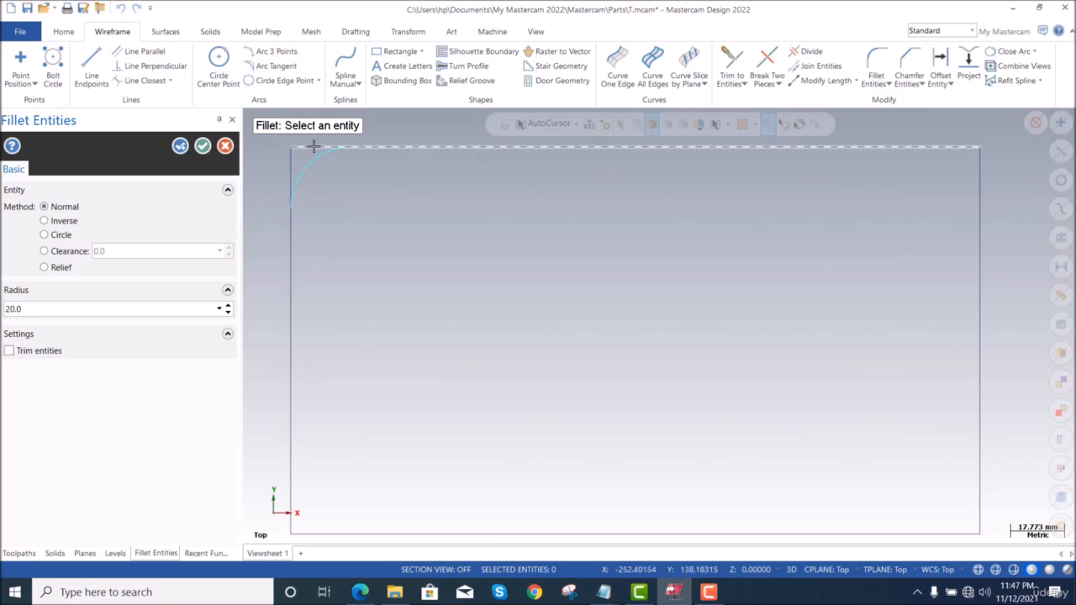
Turn trimming of the entities back on, fillet the rectangle's upper-right corner at a 20 mm radius, and accept the fillets
{"action": "left_click", "coordinate": [8, 351]}
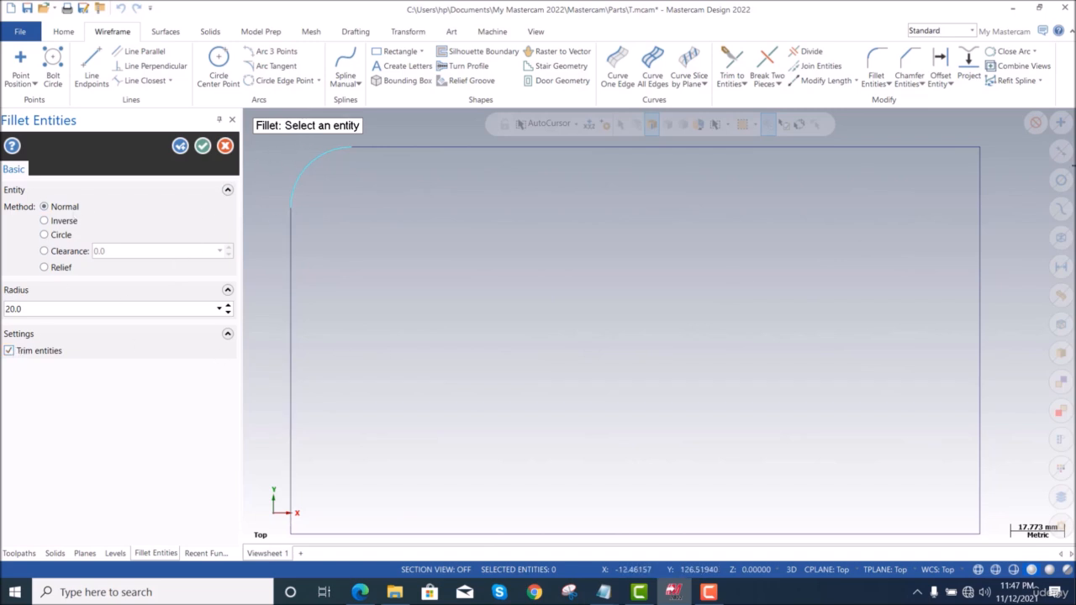
{"action": "left_click", "coordinate": [946, 146]}
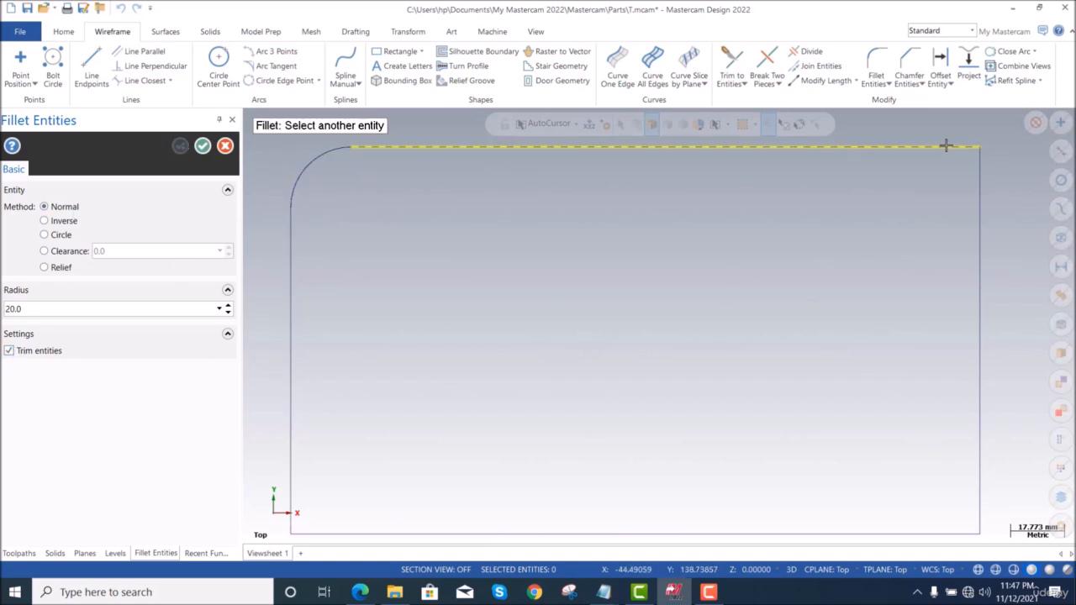
{"action": "left_click", "coordinate": [981, 221]}
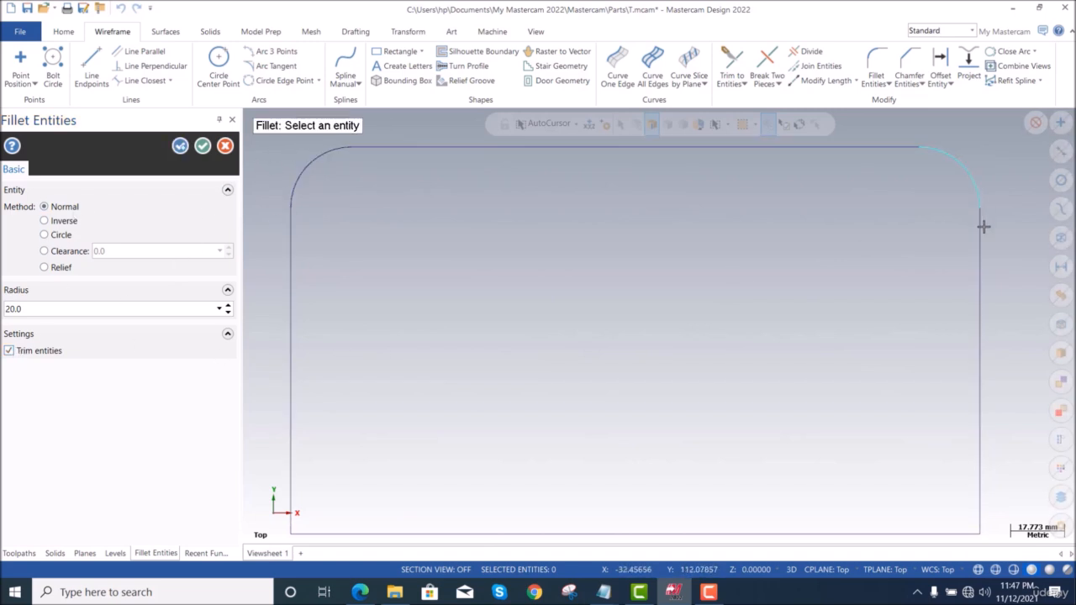
{"action": "left_click", "coordinate": [202, 146]}
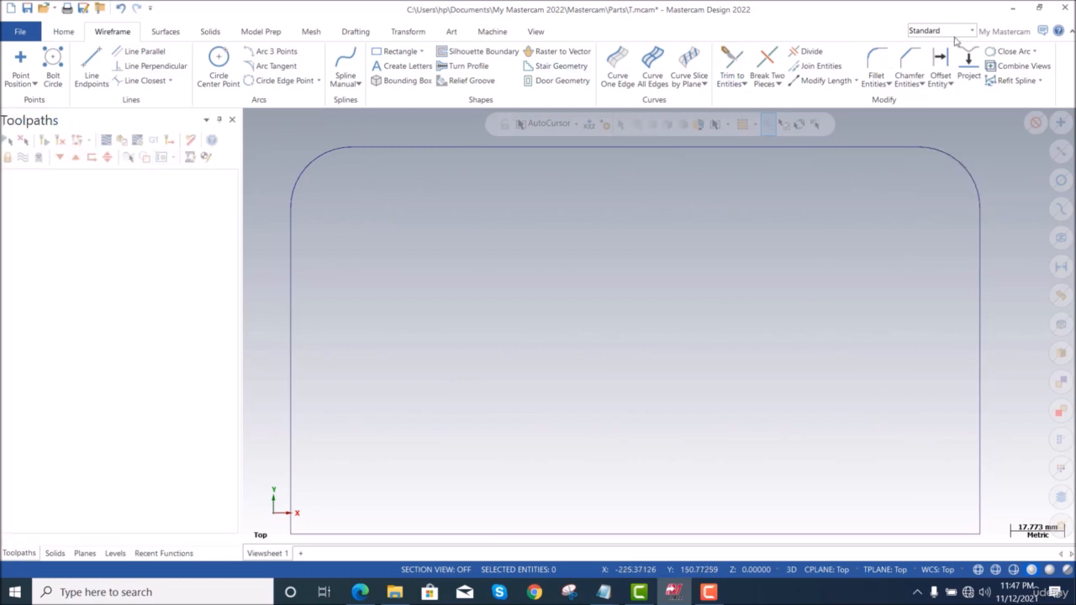
Chamfer the rectangle's lower-left corner using the 1 Distance method with a 10 mm distance
{"action": "left_click", "coordinate": [911, 63]}
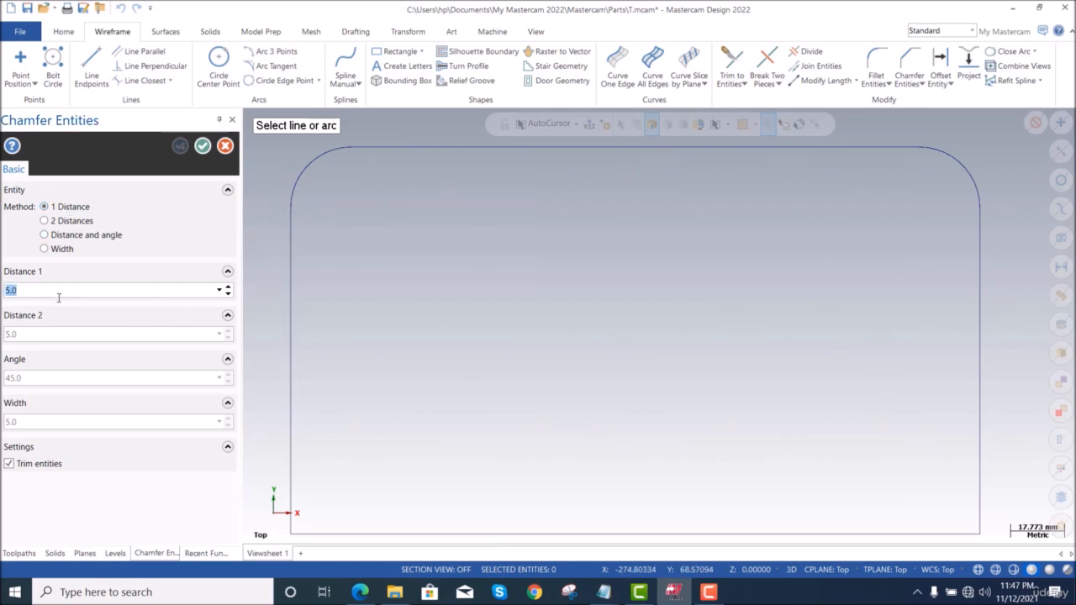
{"action": "key", "text": "Tab"}
{"action": "left_click", "coordinate": [293, 420]}
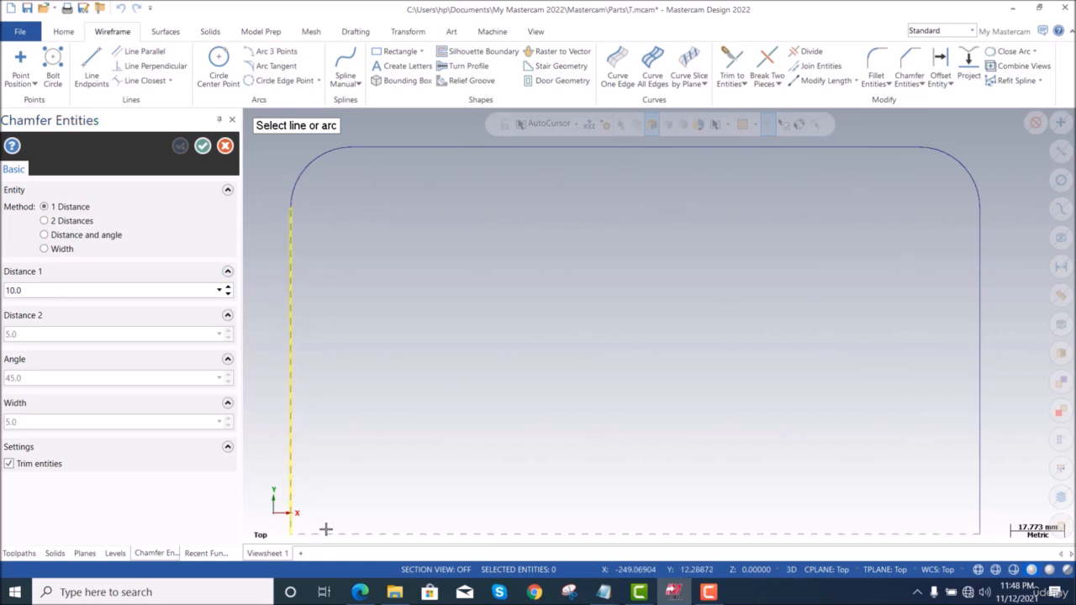
{"action": "left_click", "coordinate": [327, 530]}
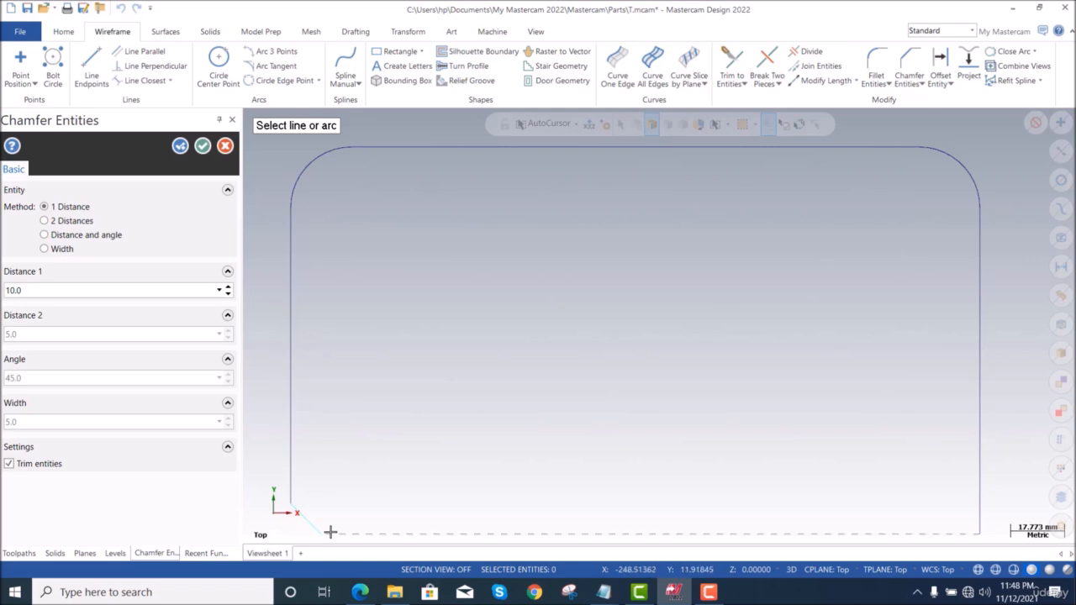
Try the 2 Distances method on the corner chamfer, and try Distance and angle with the angle set to 60 degrees
{"action": "left_click", "coordinate": [45, 221]}
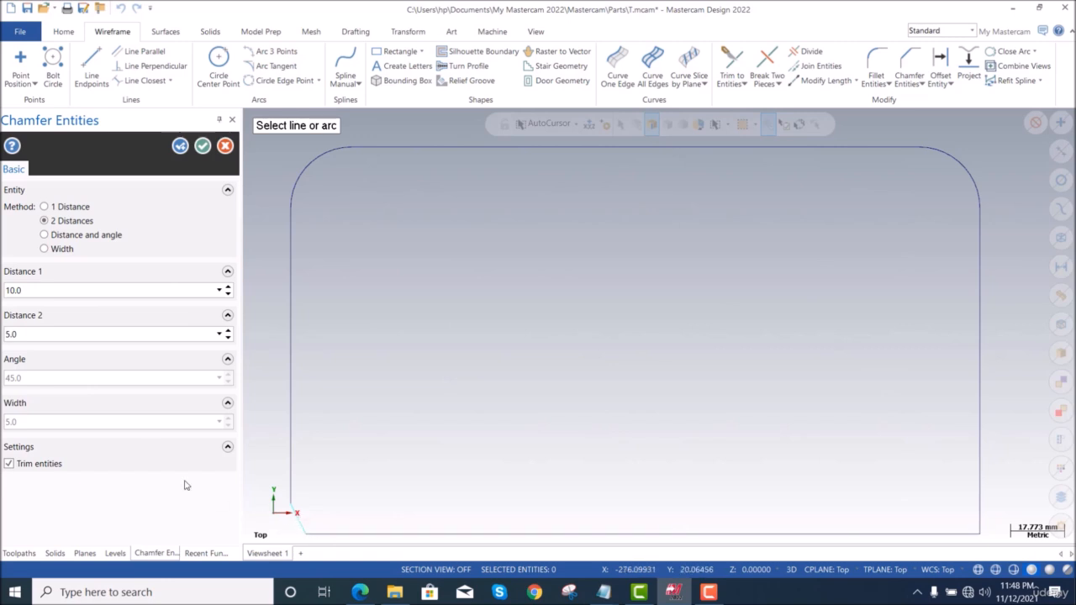
{"action": "left_click", "coordinate": [44, 235]}
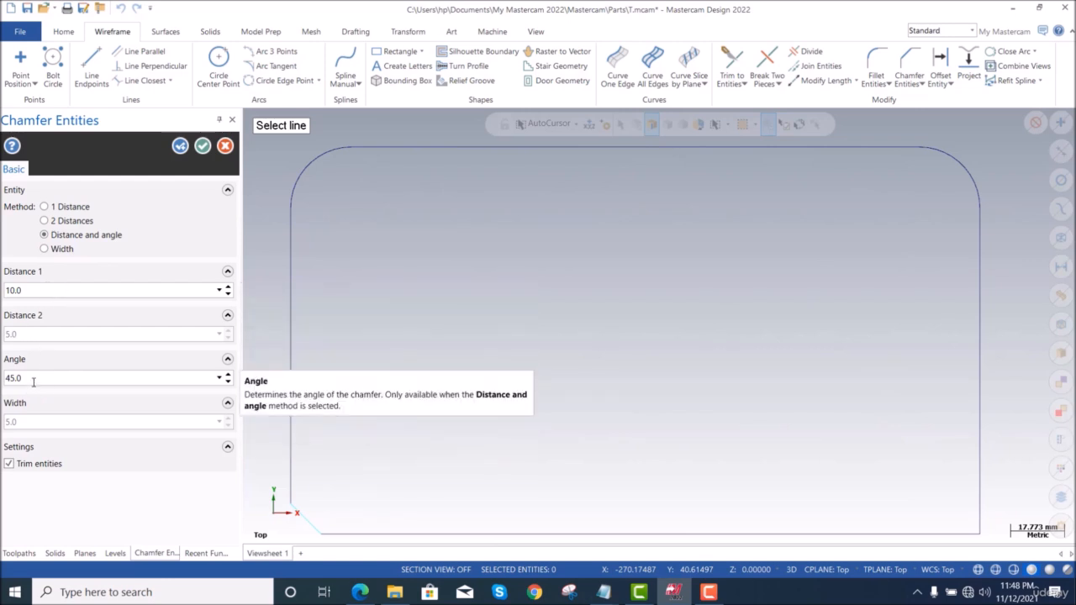
{"action": "double_click", "coordinate": [34, 382]}
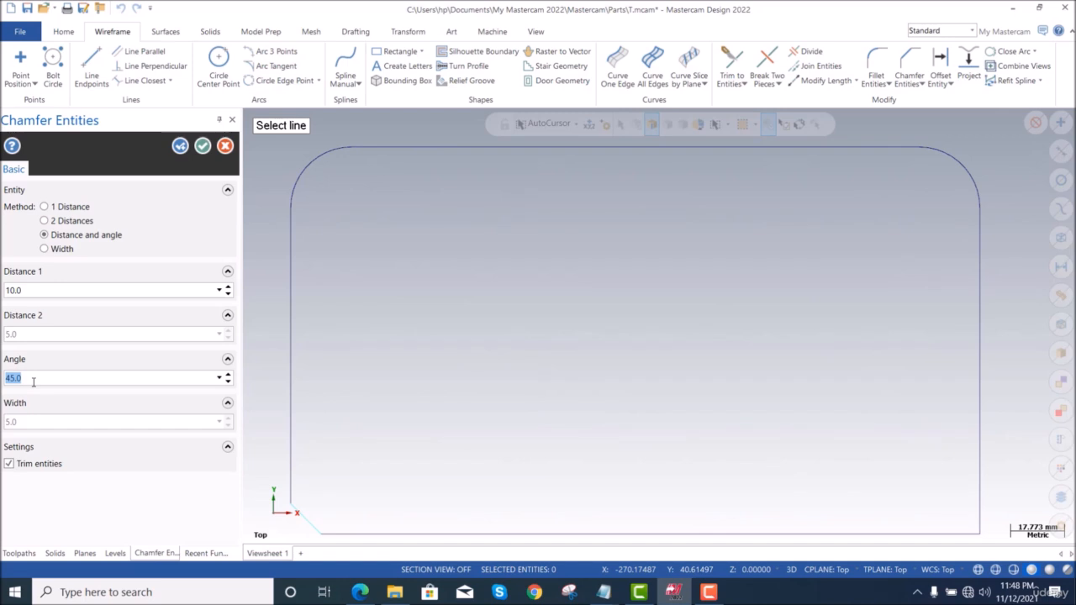
{"action": "type", "text": "60"}
{"action": "key", "text": "Tab"}
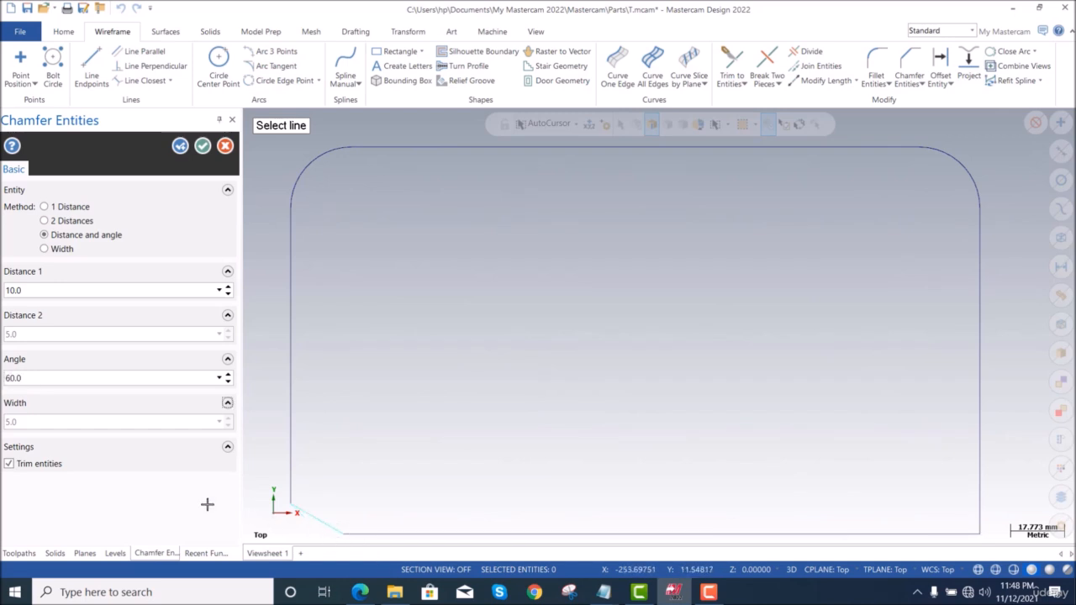
Change the lower-left chamfer to the Width method, enter a larger width, and accept it
{"action": "left_click", "coordinate": [44, 248]}
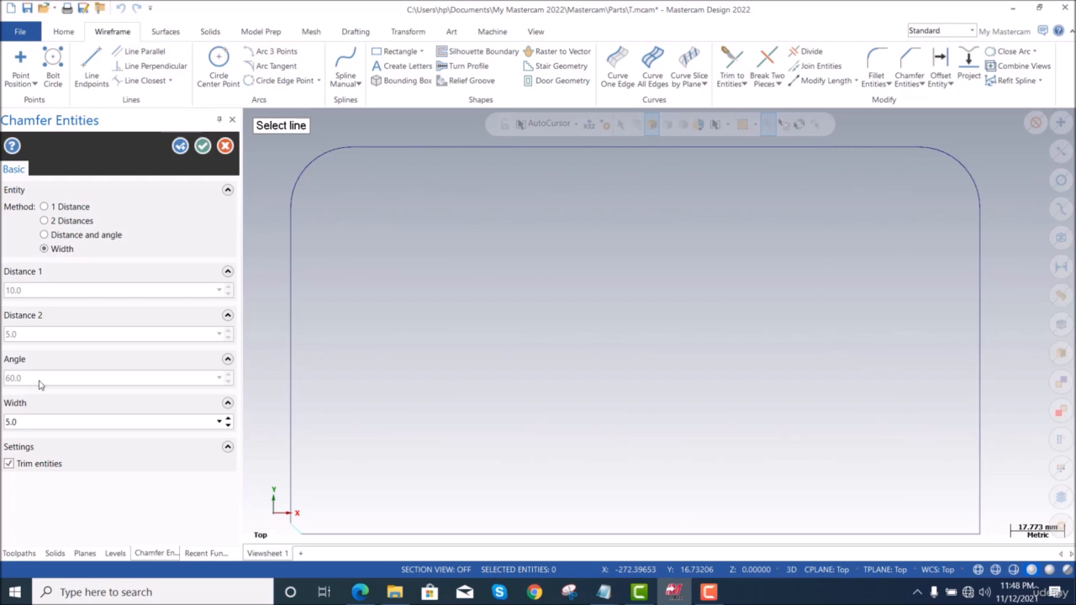
{"action": "double_click", "coordinate": [35, 422]}
{"action": "key", "text": "Tab"}
{"action": "left_click", "coordinate": [203, 145]}
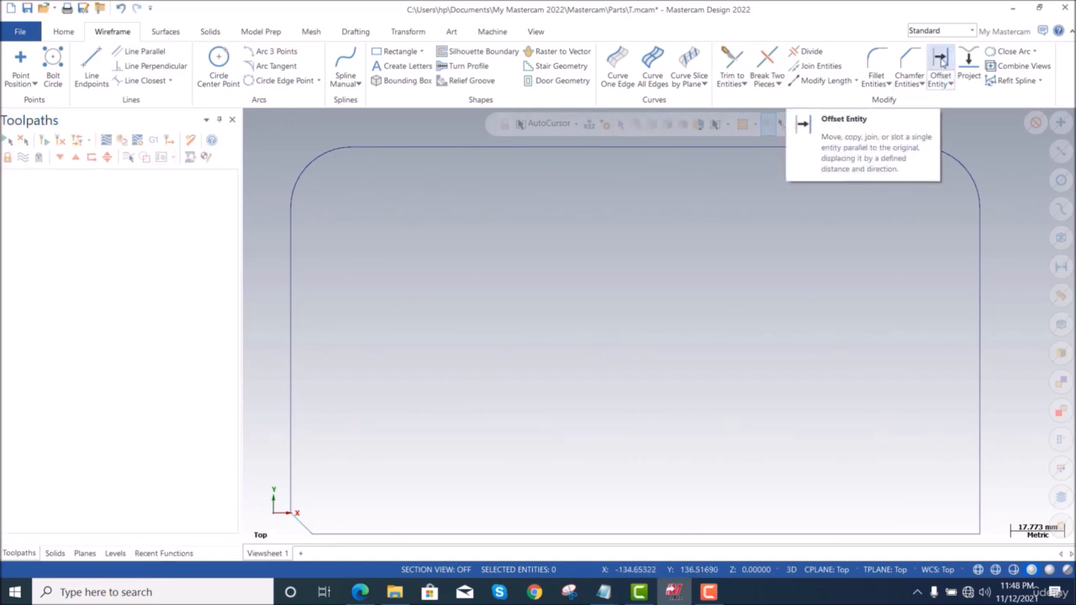
Offset one copy of the rectangle's right edge 25 mm inward
{"action": "left_click", "coordinate": [941, 66]}
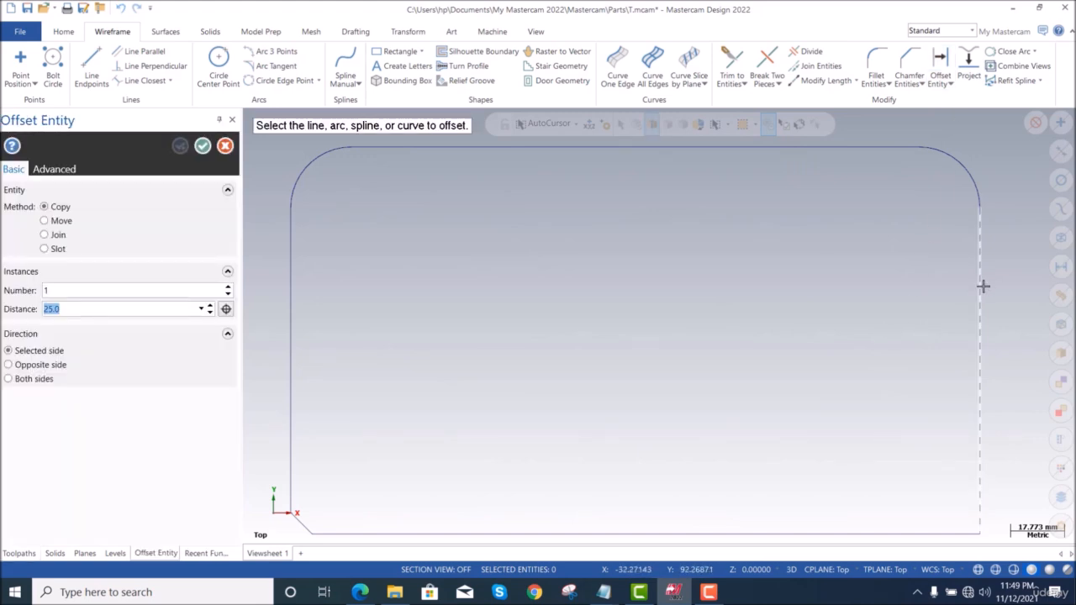
{"action": "left_click", "coordinate": [980, 288]}
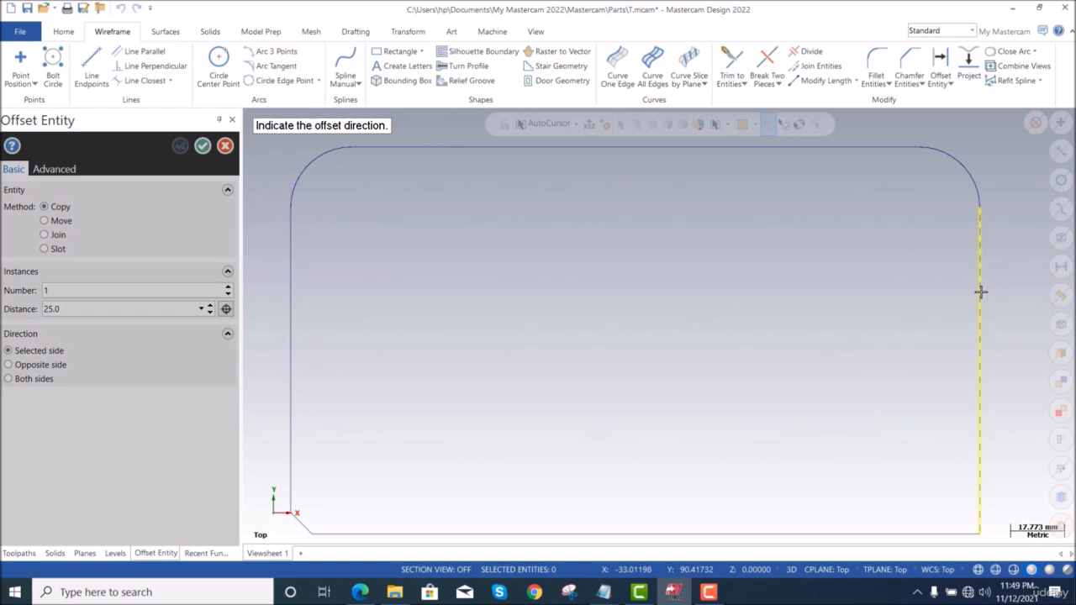
{"action": "left_click", "coordinate": [693, 293]}
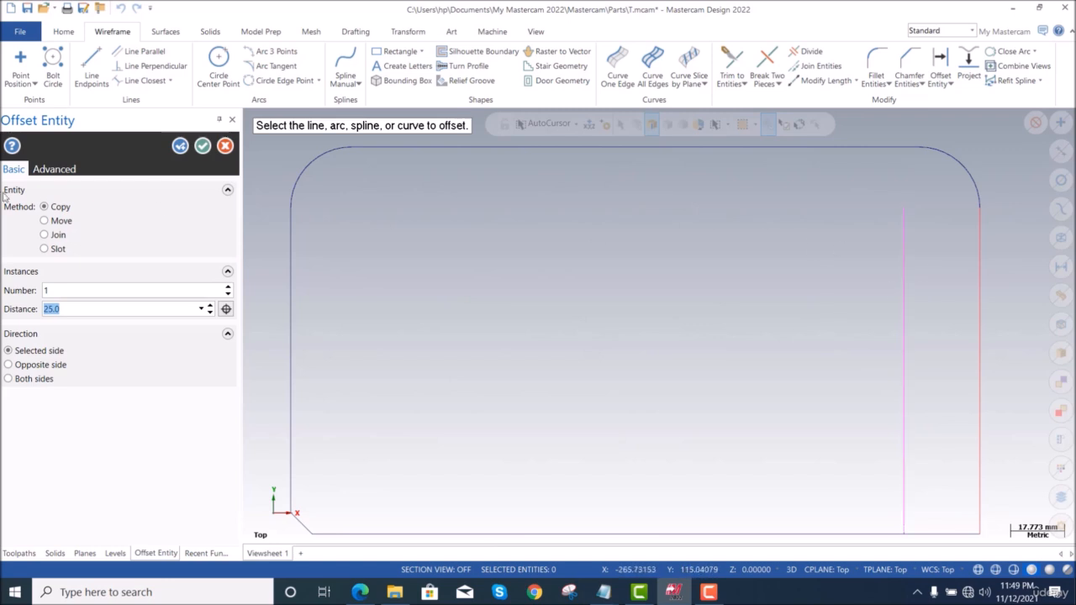
Preview the edge offset with the Move, Join and Slot methods, and return it to Copy
{"action": "left_click", "coordinate": [44, 221]}
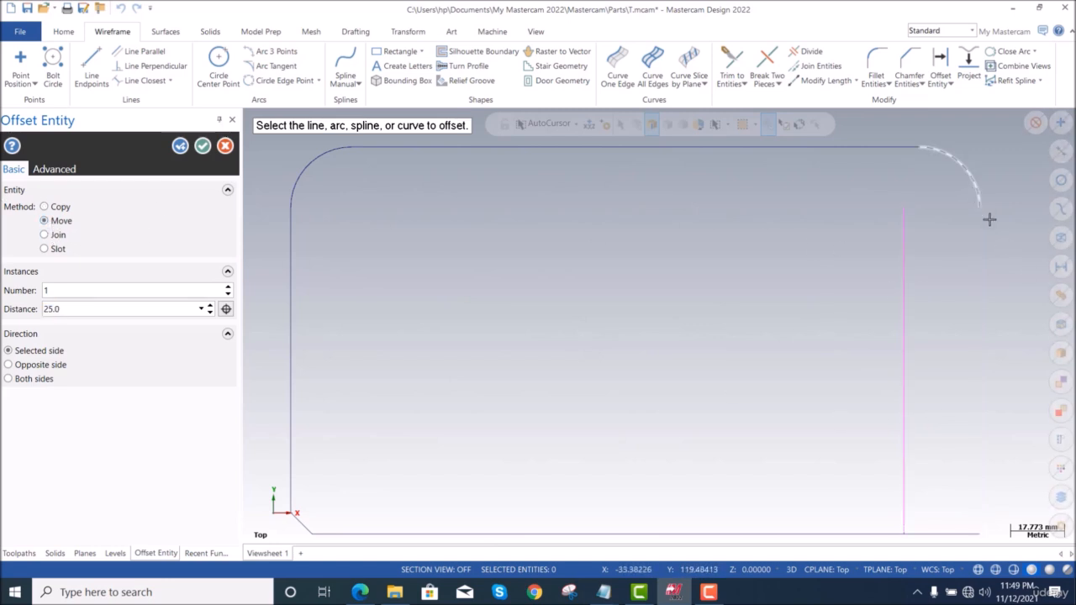
{"action": "left_click", "coordinate": [44, 235]}
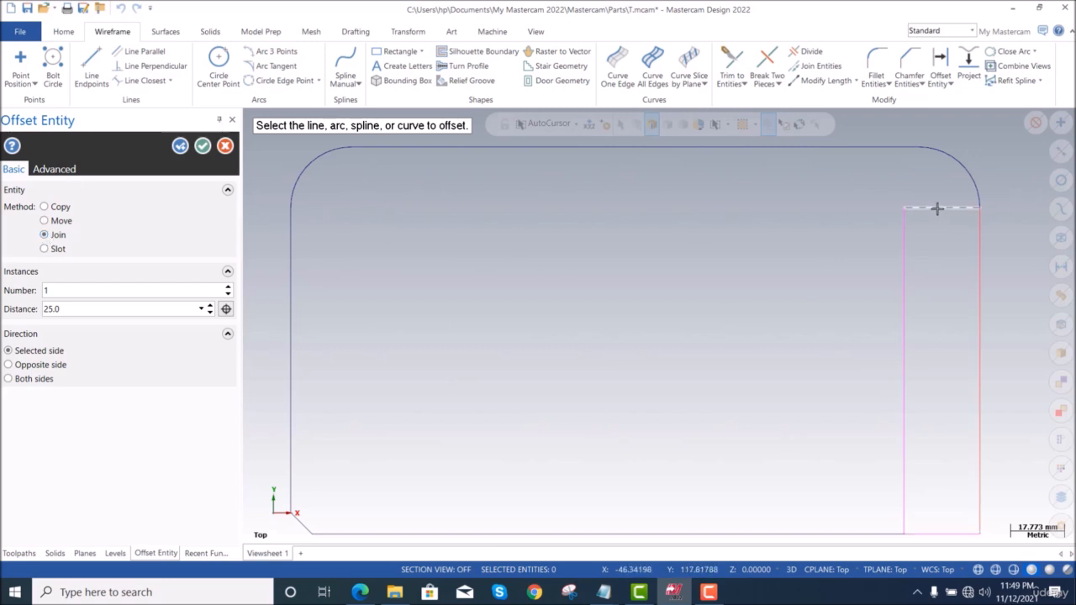
{"action": "left_click", "coordinate": [44, 249]}
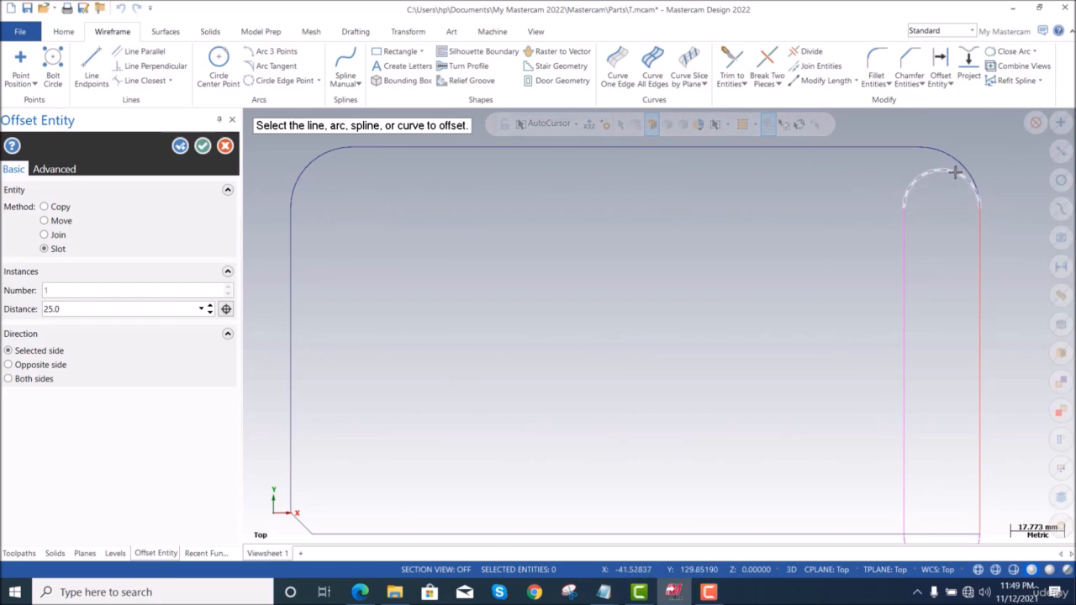
{"action": "left_click", "coordinate": [45, 209]}
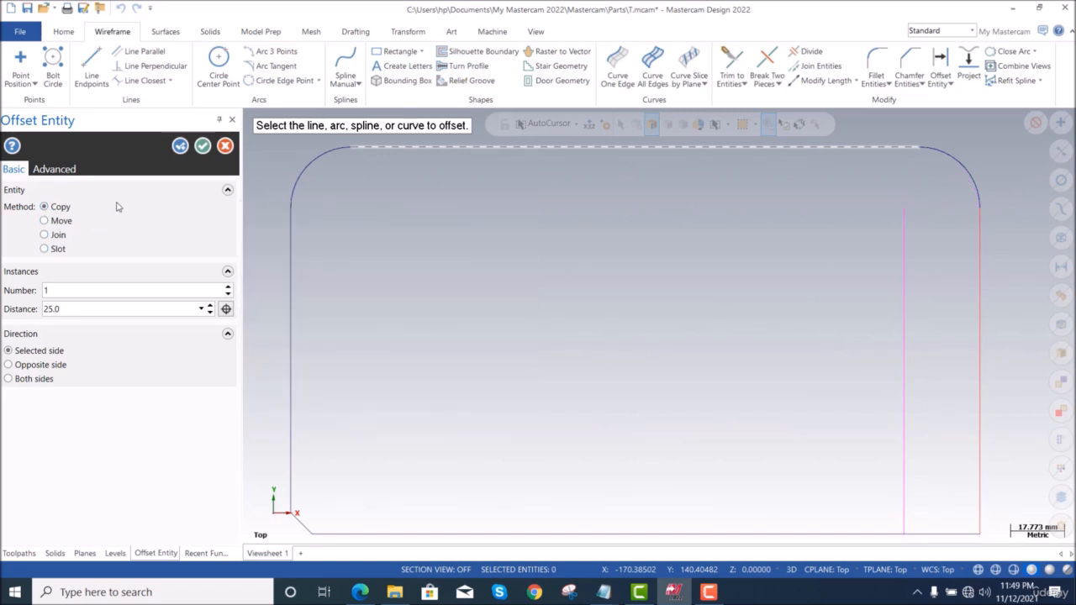
Try to offset a copy of the upper-right corner arc 25 mm inward
{"action": "left_click", "coordinate": [952, 156]}
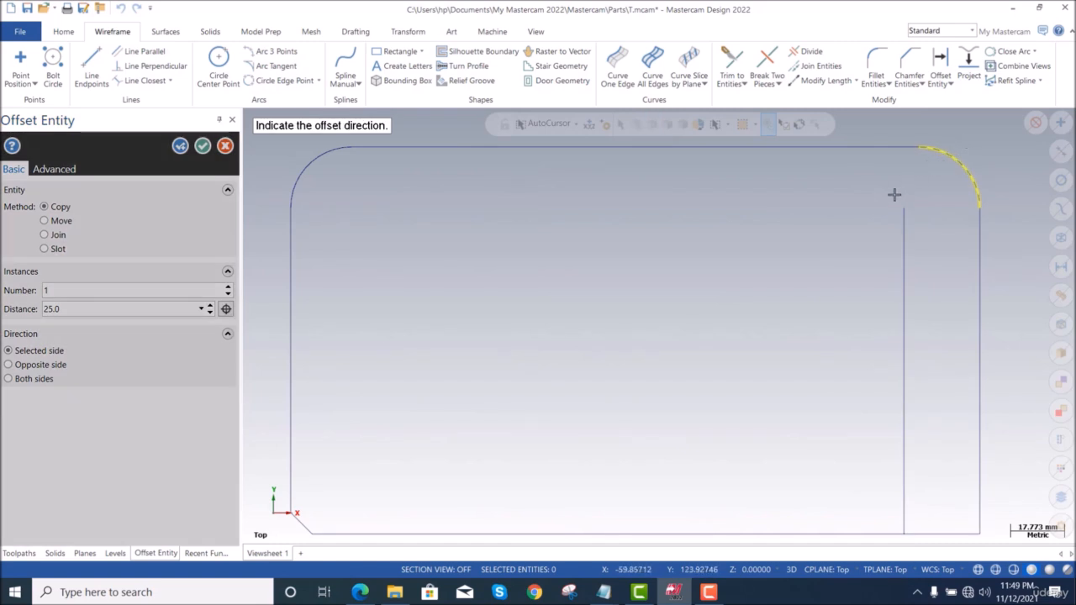
{"action": "left_click", "coordinate": [866, 214]}
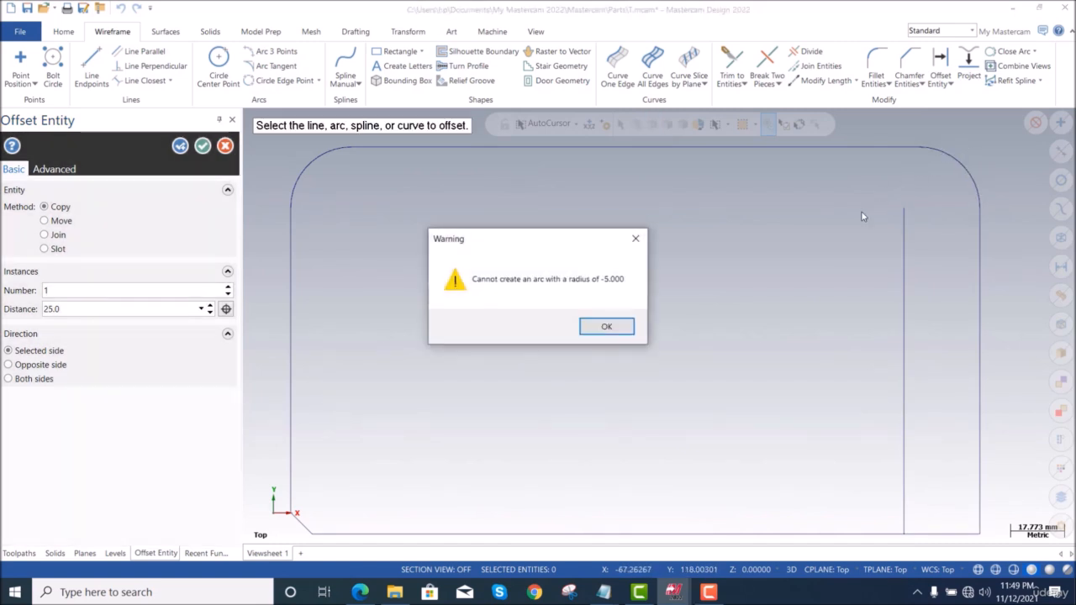
{"action": "left_click", "coordinate": [607, 328]}
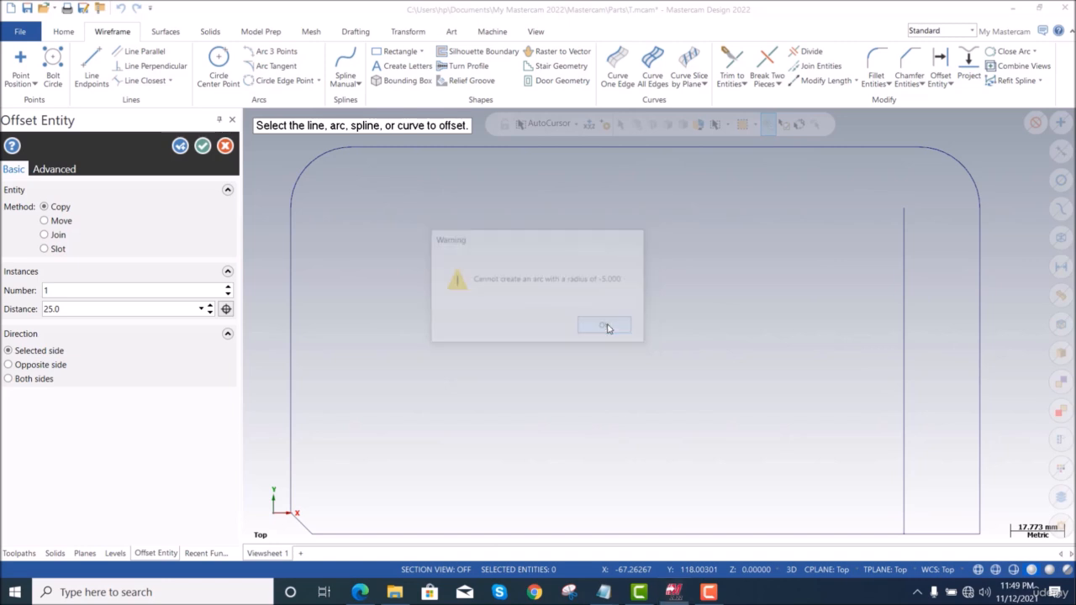
{"action": "left_click", "coordinate": [602, 333]}
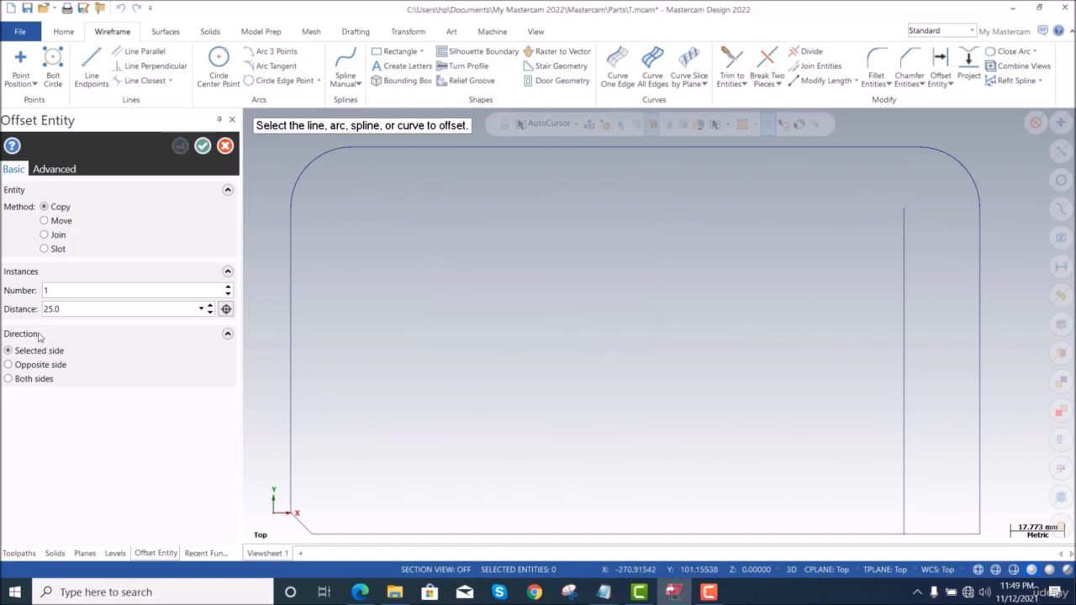
Set the offset distance to 3 mm, offset a copy of the upper-right corner arc inward, and accept it
{"action": "left_click", "coordinate": [76, 312]}
{"action": "type", "text": "3"}
{"action": "key", "text": "Return"}
{"action": "left_click", "coordinate": [953, 170]}
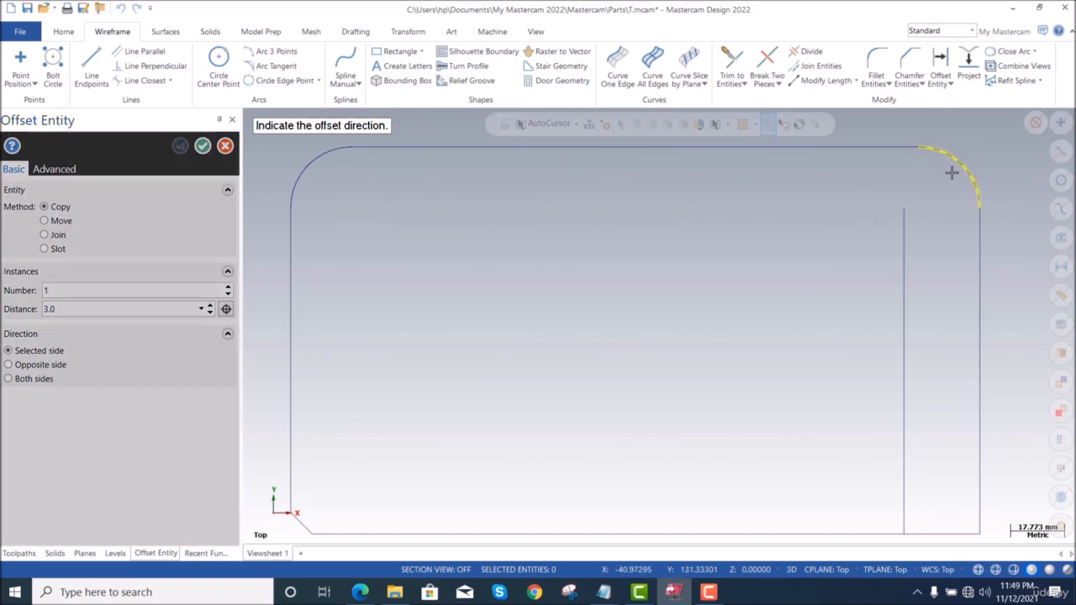
{"action": "left_click", "coordinate": [883, 209]}
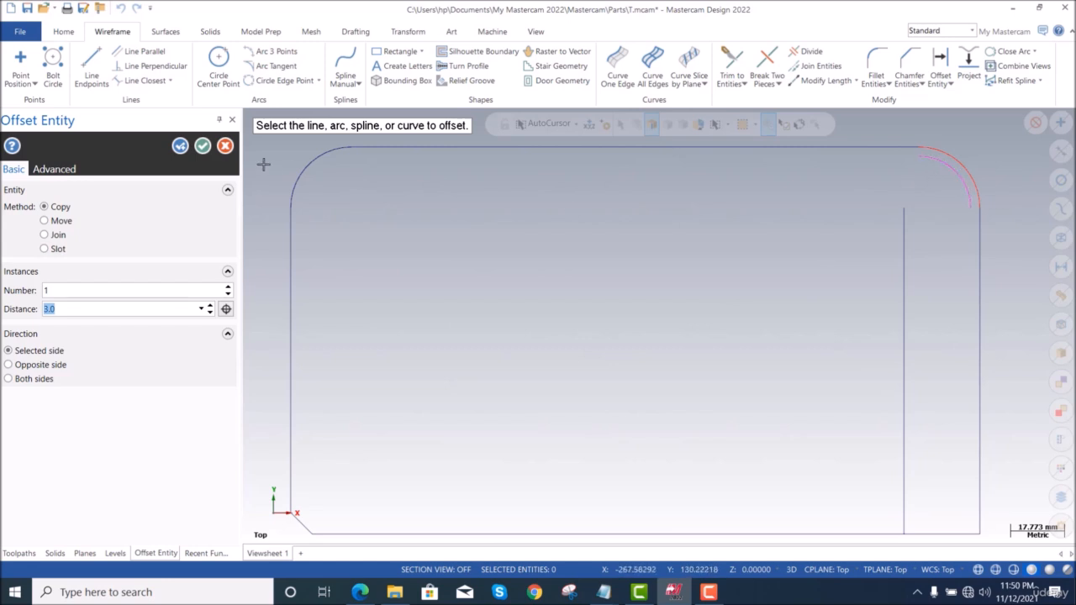
{"action": "left_click", "coordinate": [204, 147]}
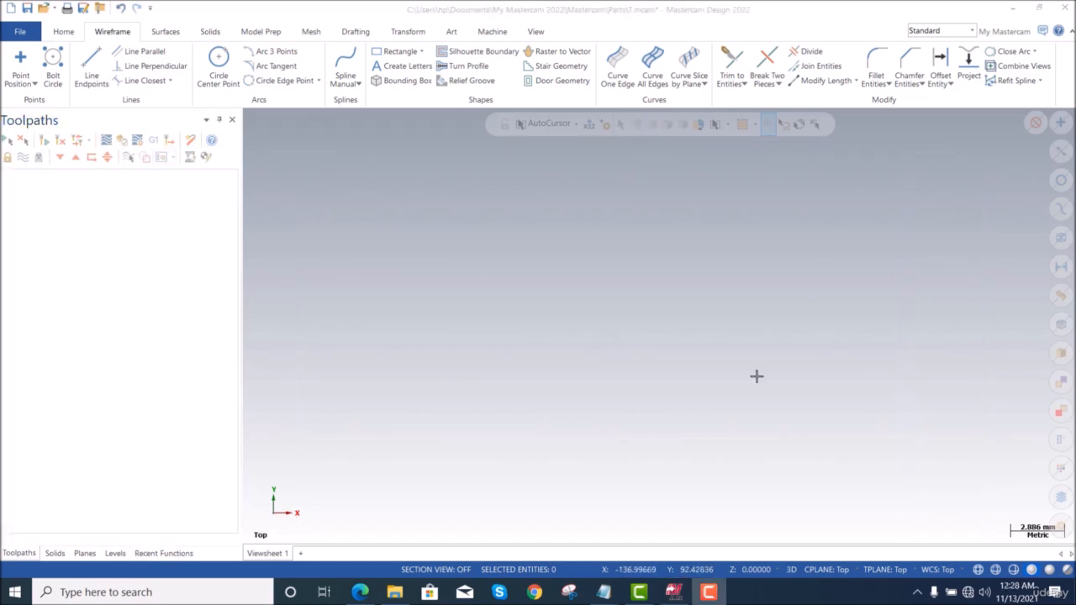